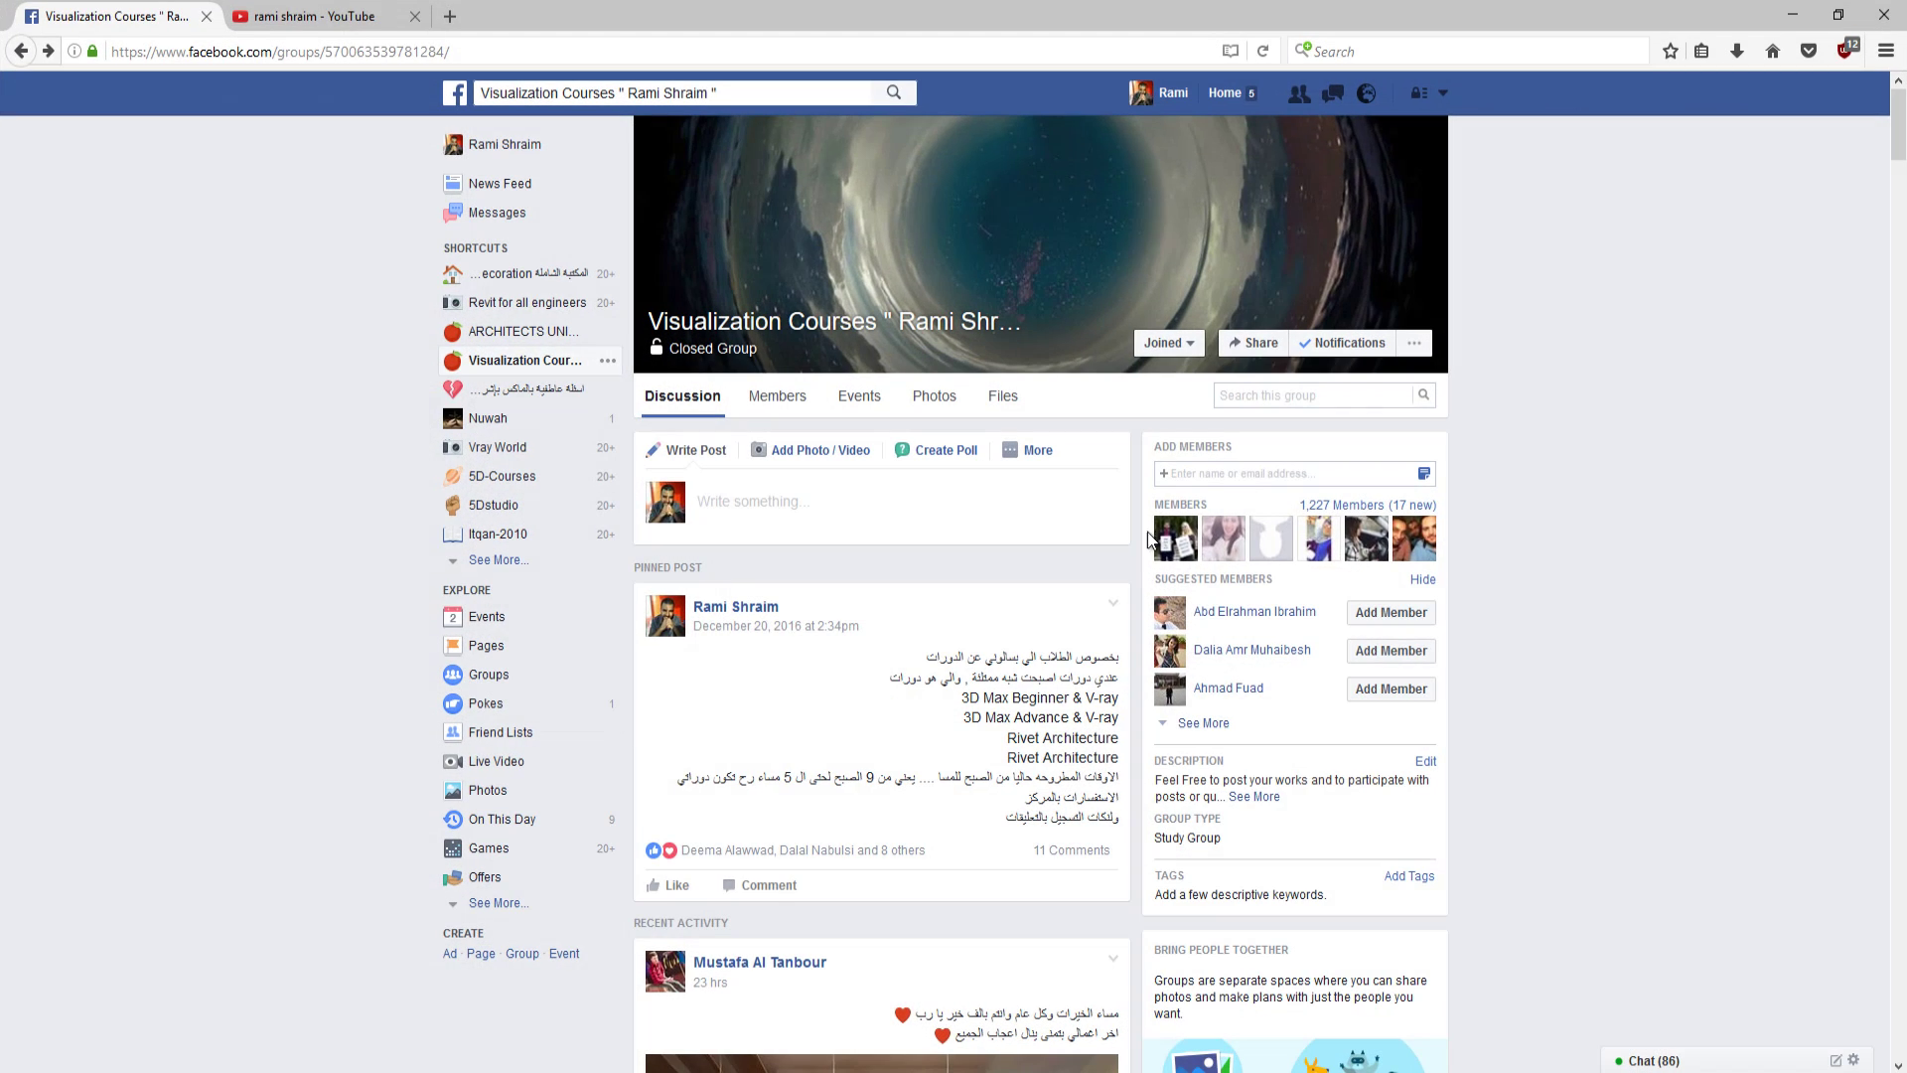
# Switch from the browser to 3ds Max and expand the V-Ray Global switches in the render settings.
pyautogui.hotkey('ctrl', 'Tab')
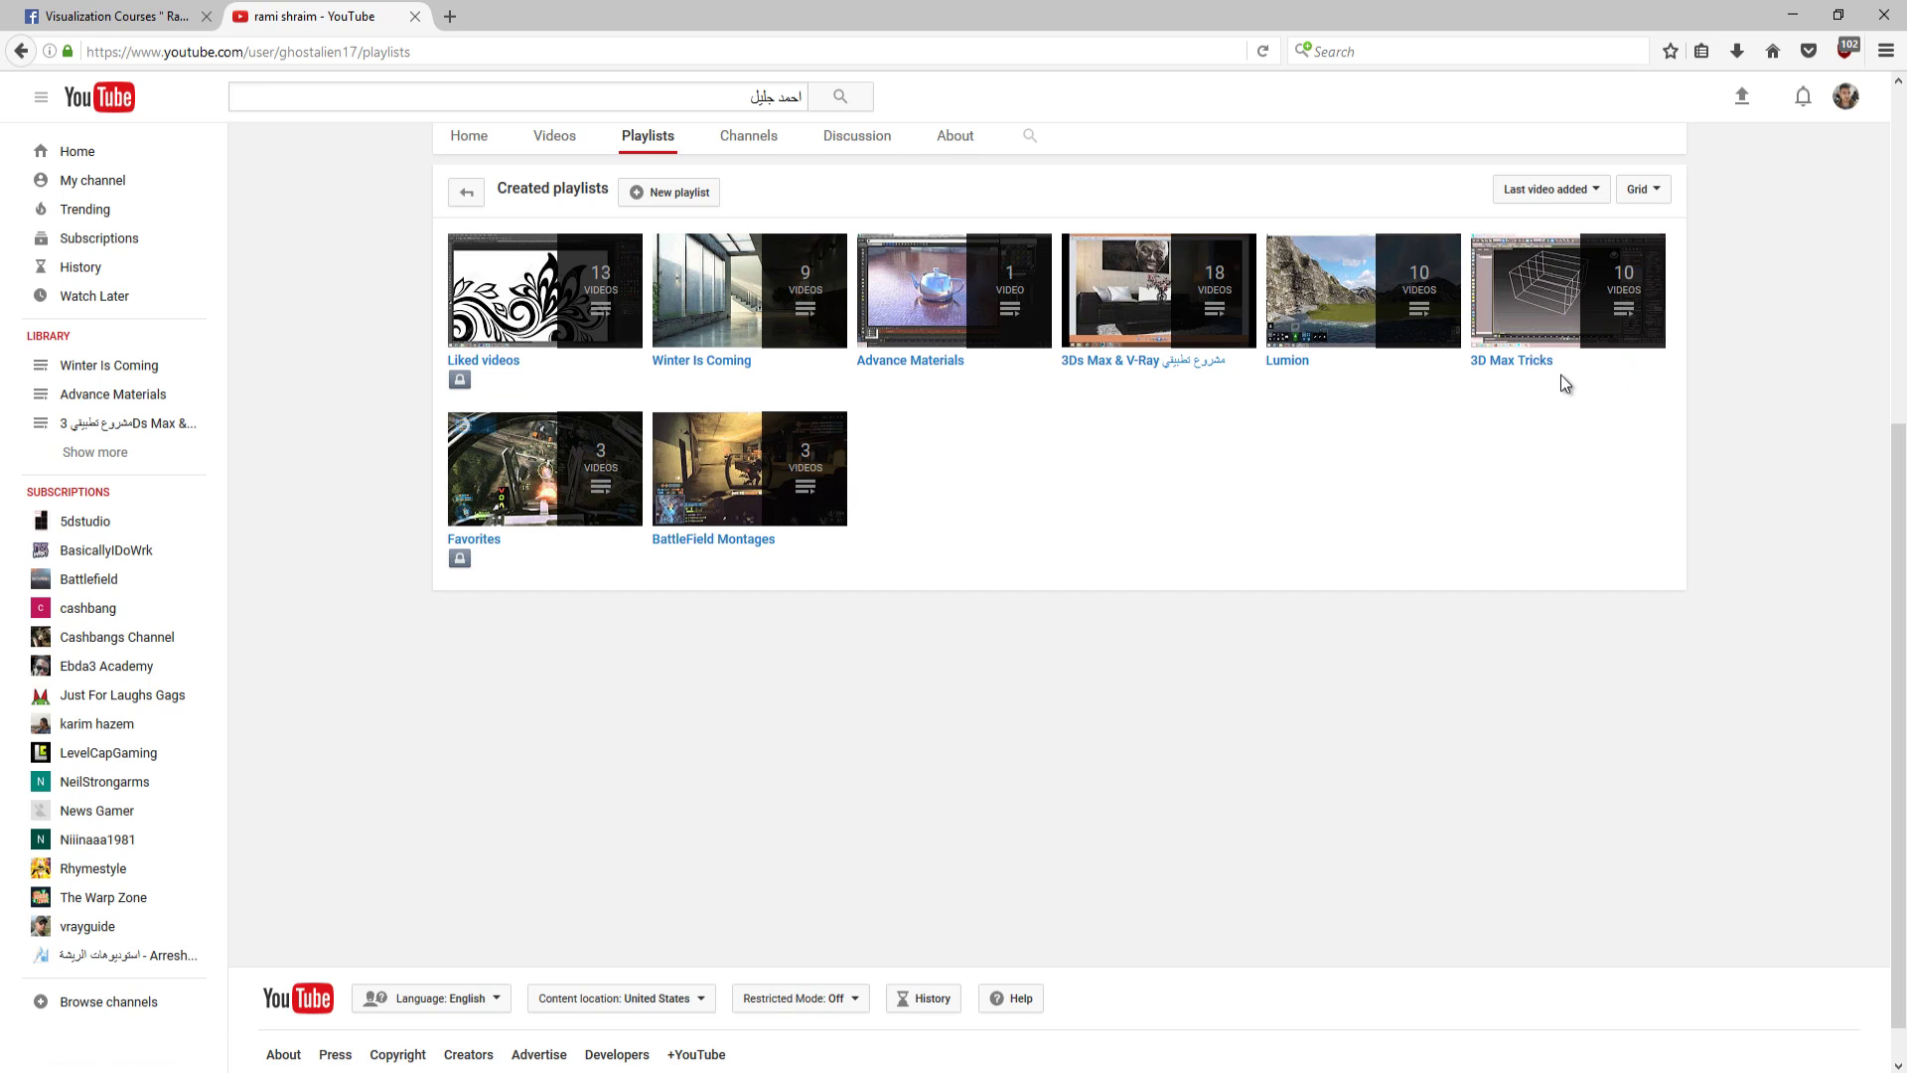
pyautogui.click(1792, 15)
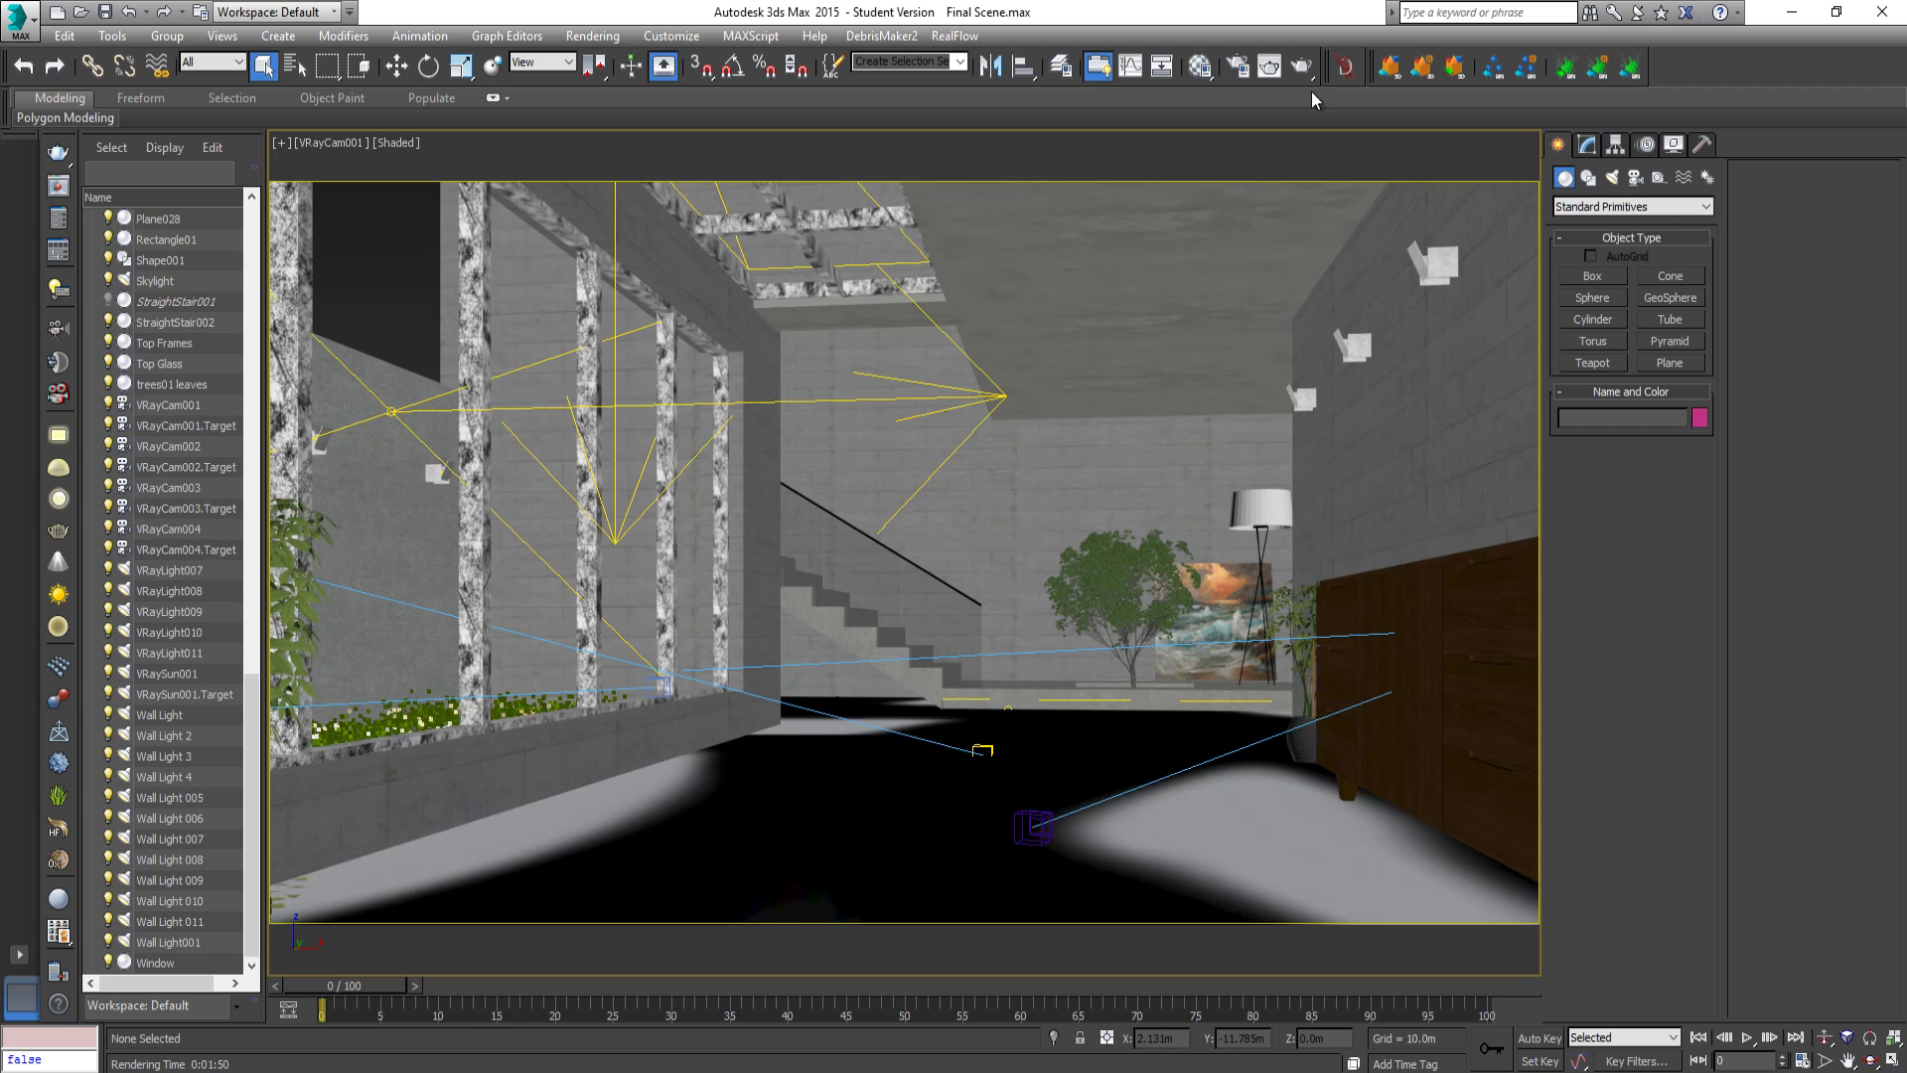
pyautogui.click(1237, 66)
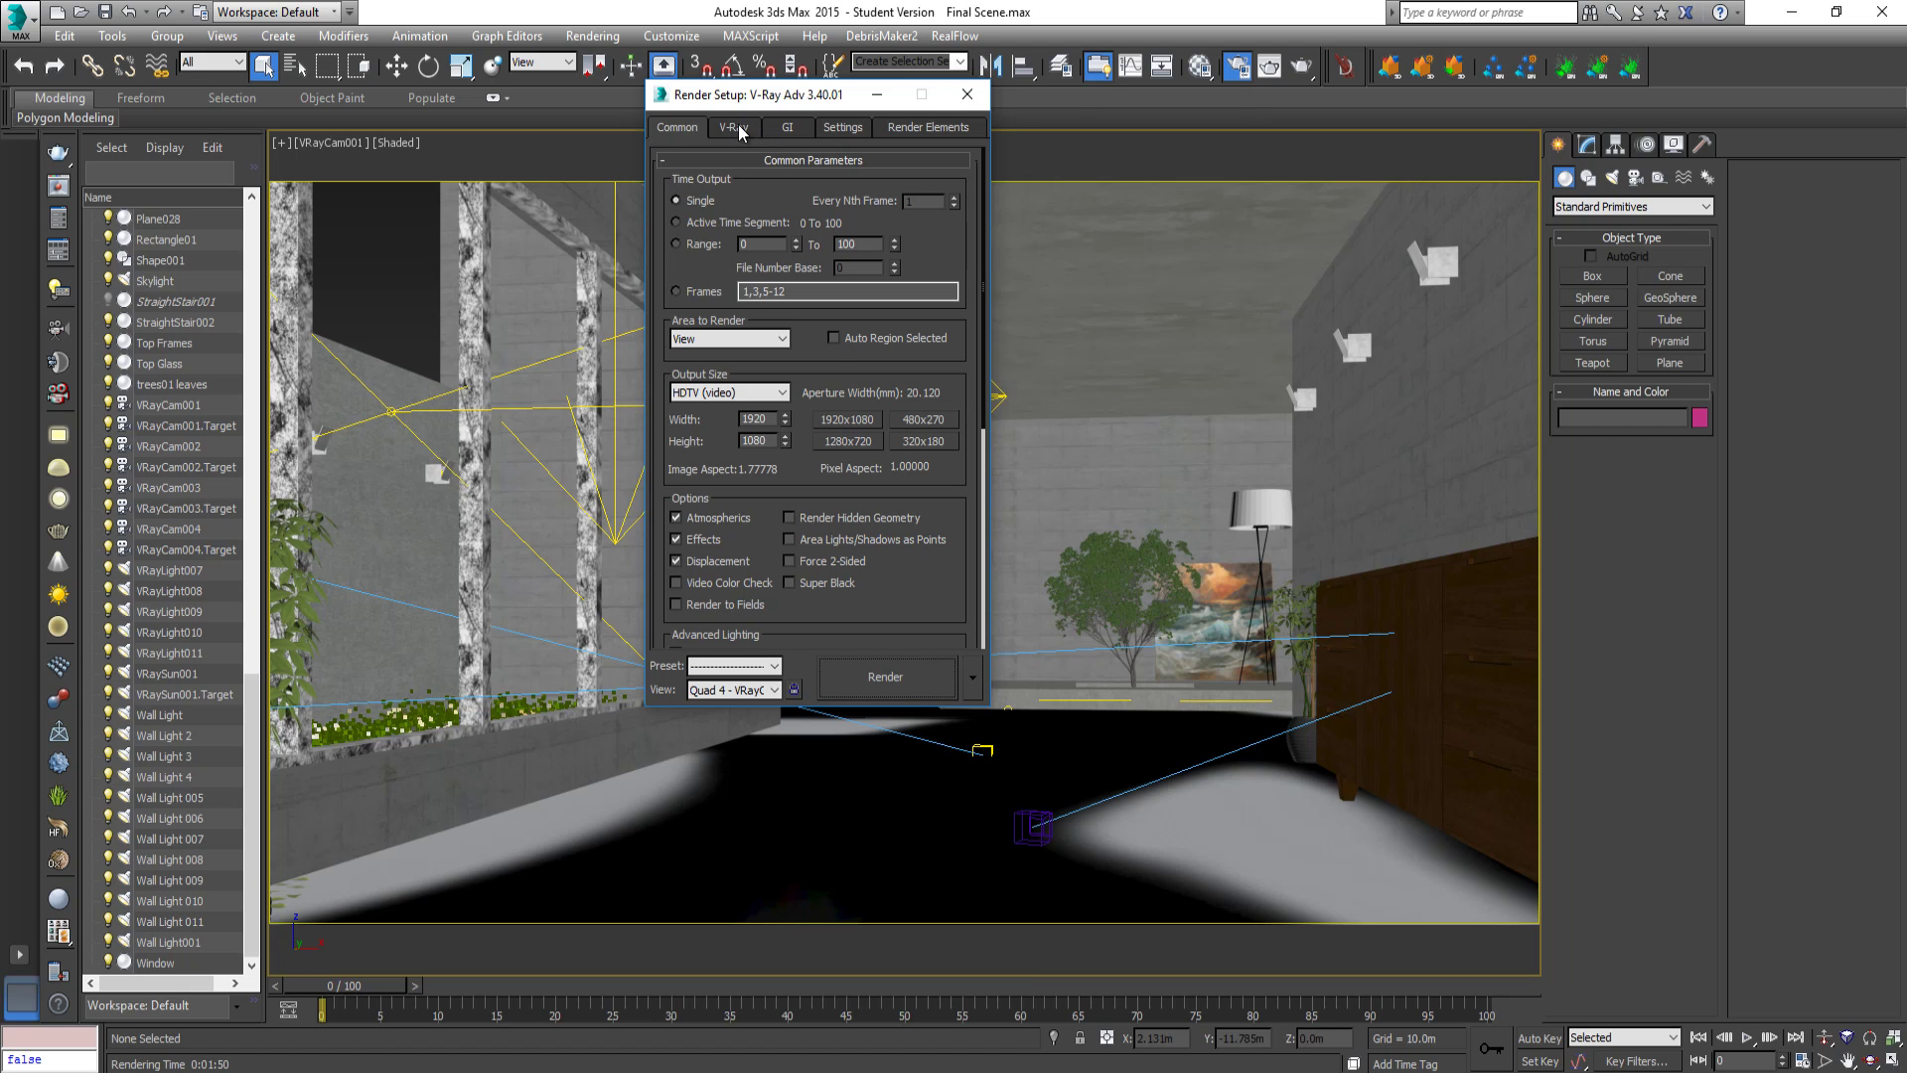
pyautogui.click(737, 128)
pyautogui.click(830, 224)
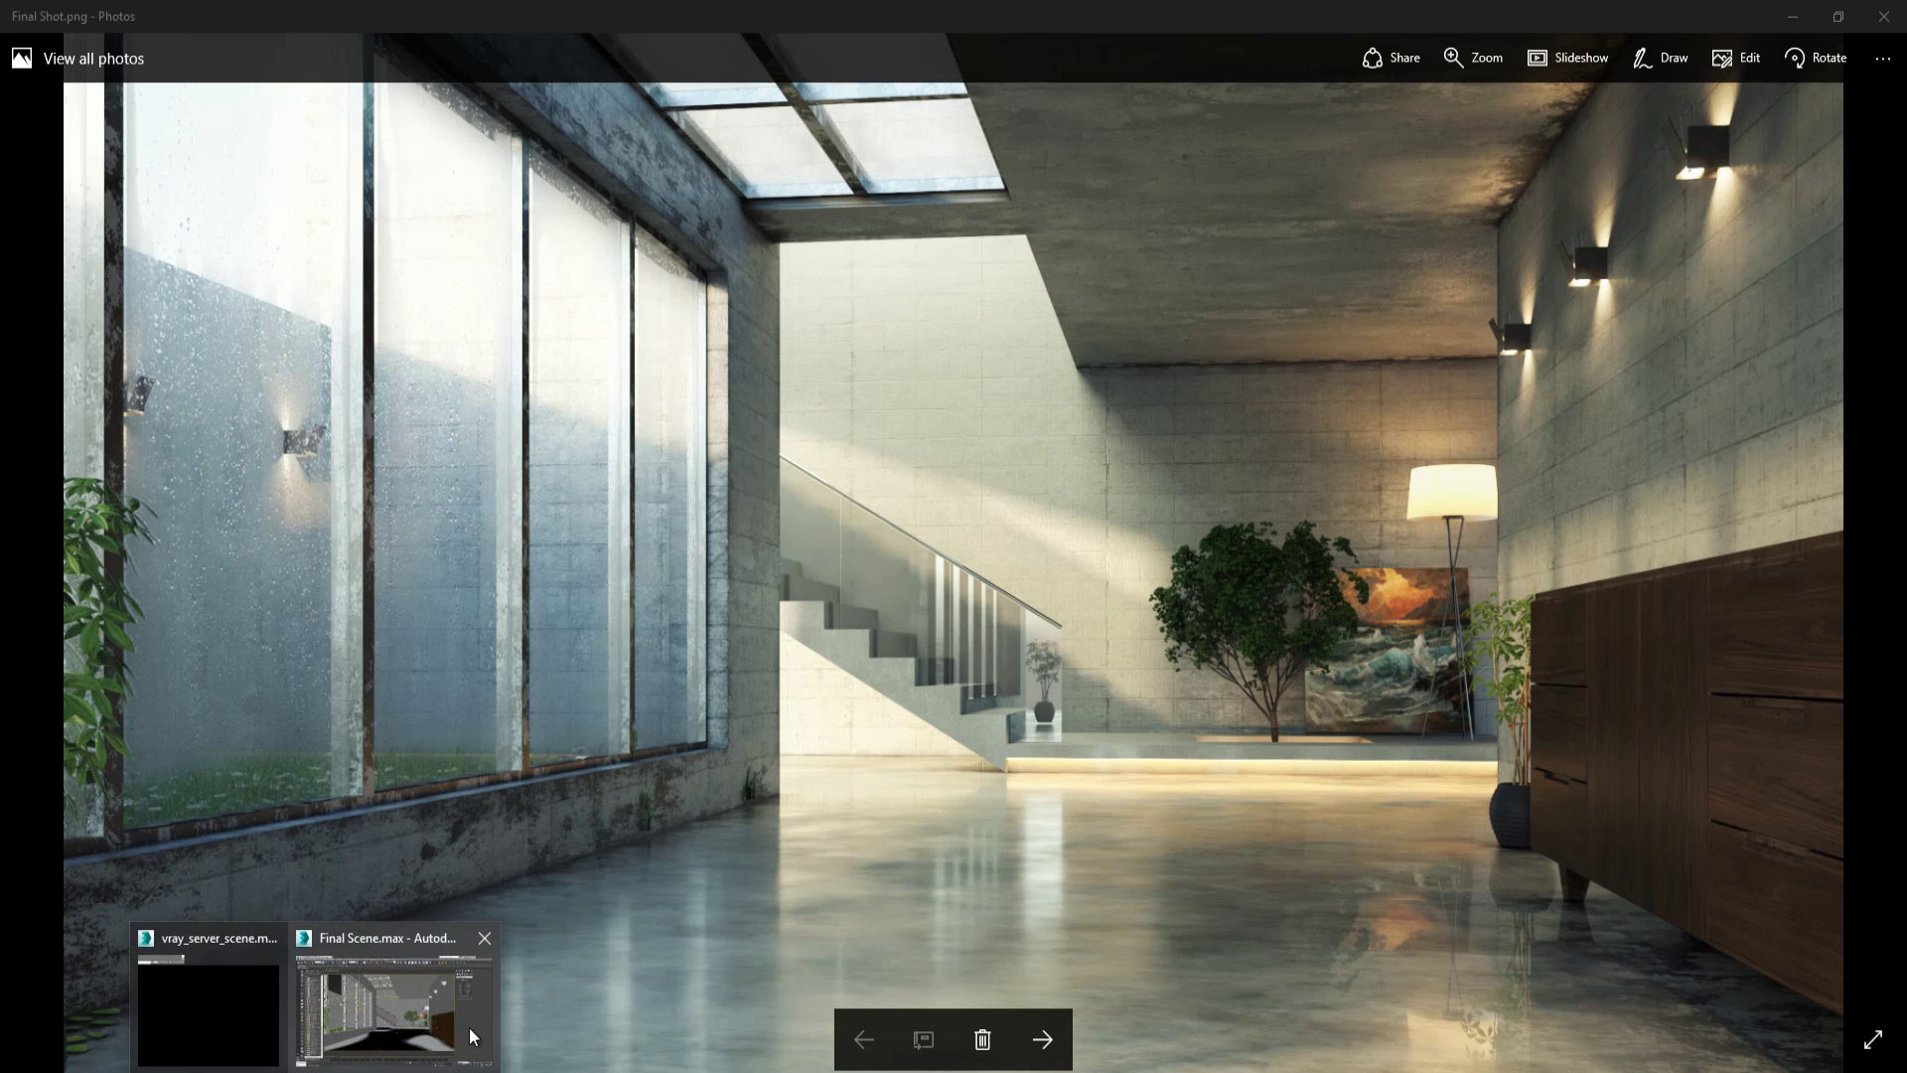
# Return from the final image to the Final Scene.max window and examine the clay render in the enlarged V-Ray frame buffer.
pyautogui.click(457, 1033)
pyautogui.click(59, 186)
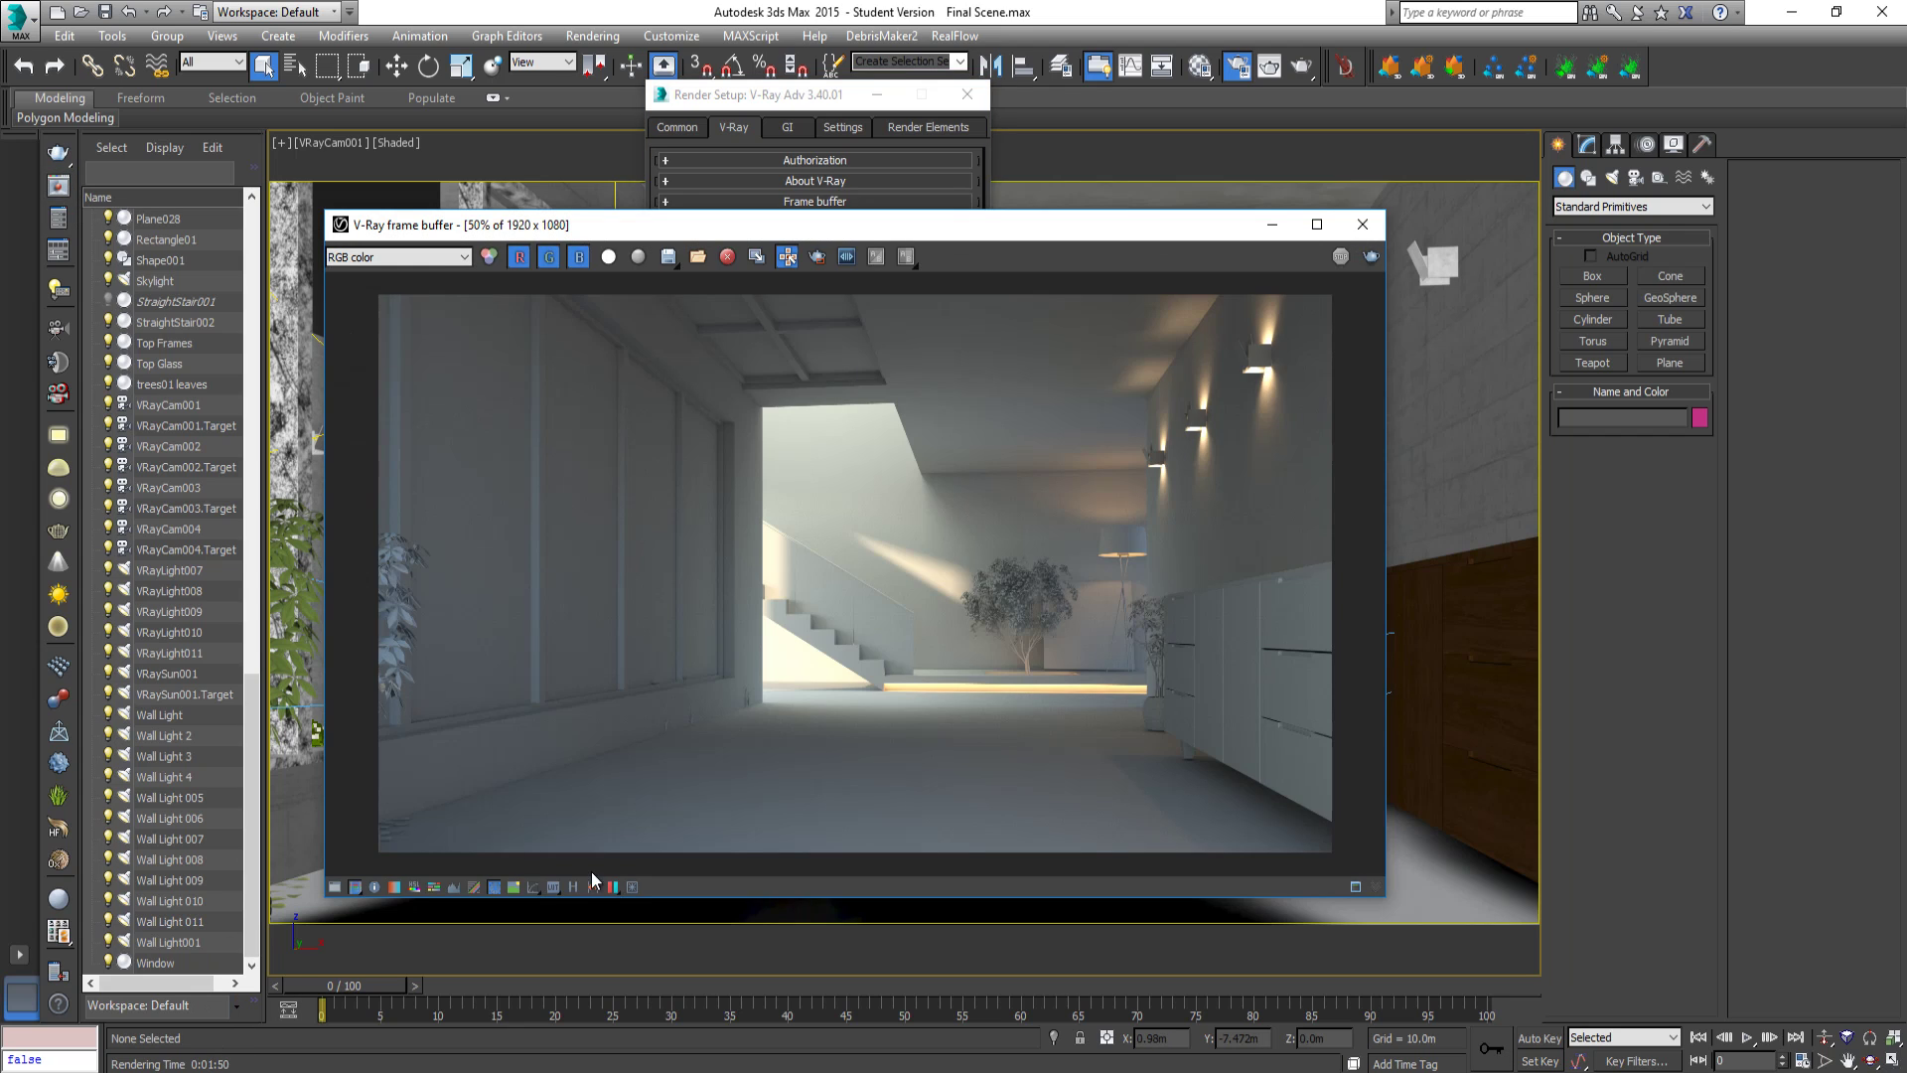
pyautogui.doubleClick(1068, 229)
pyautogui.doubleClick(1160, 437)
pyautogui.moveTo(1276, 664); pyautogui.dragTo(1081, 530, button='middle')
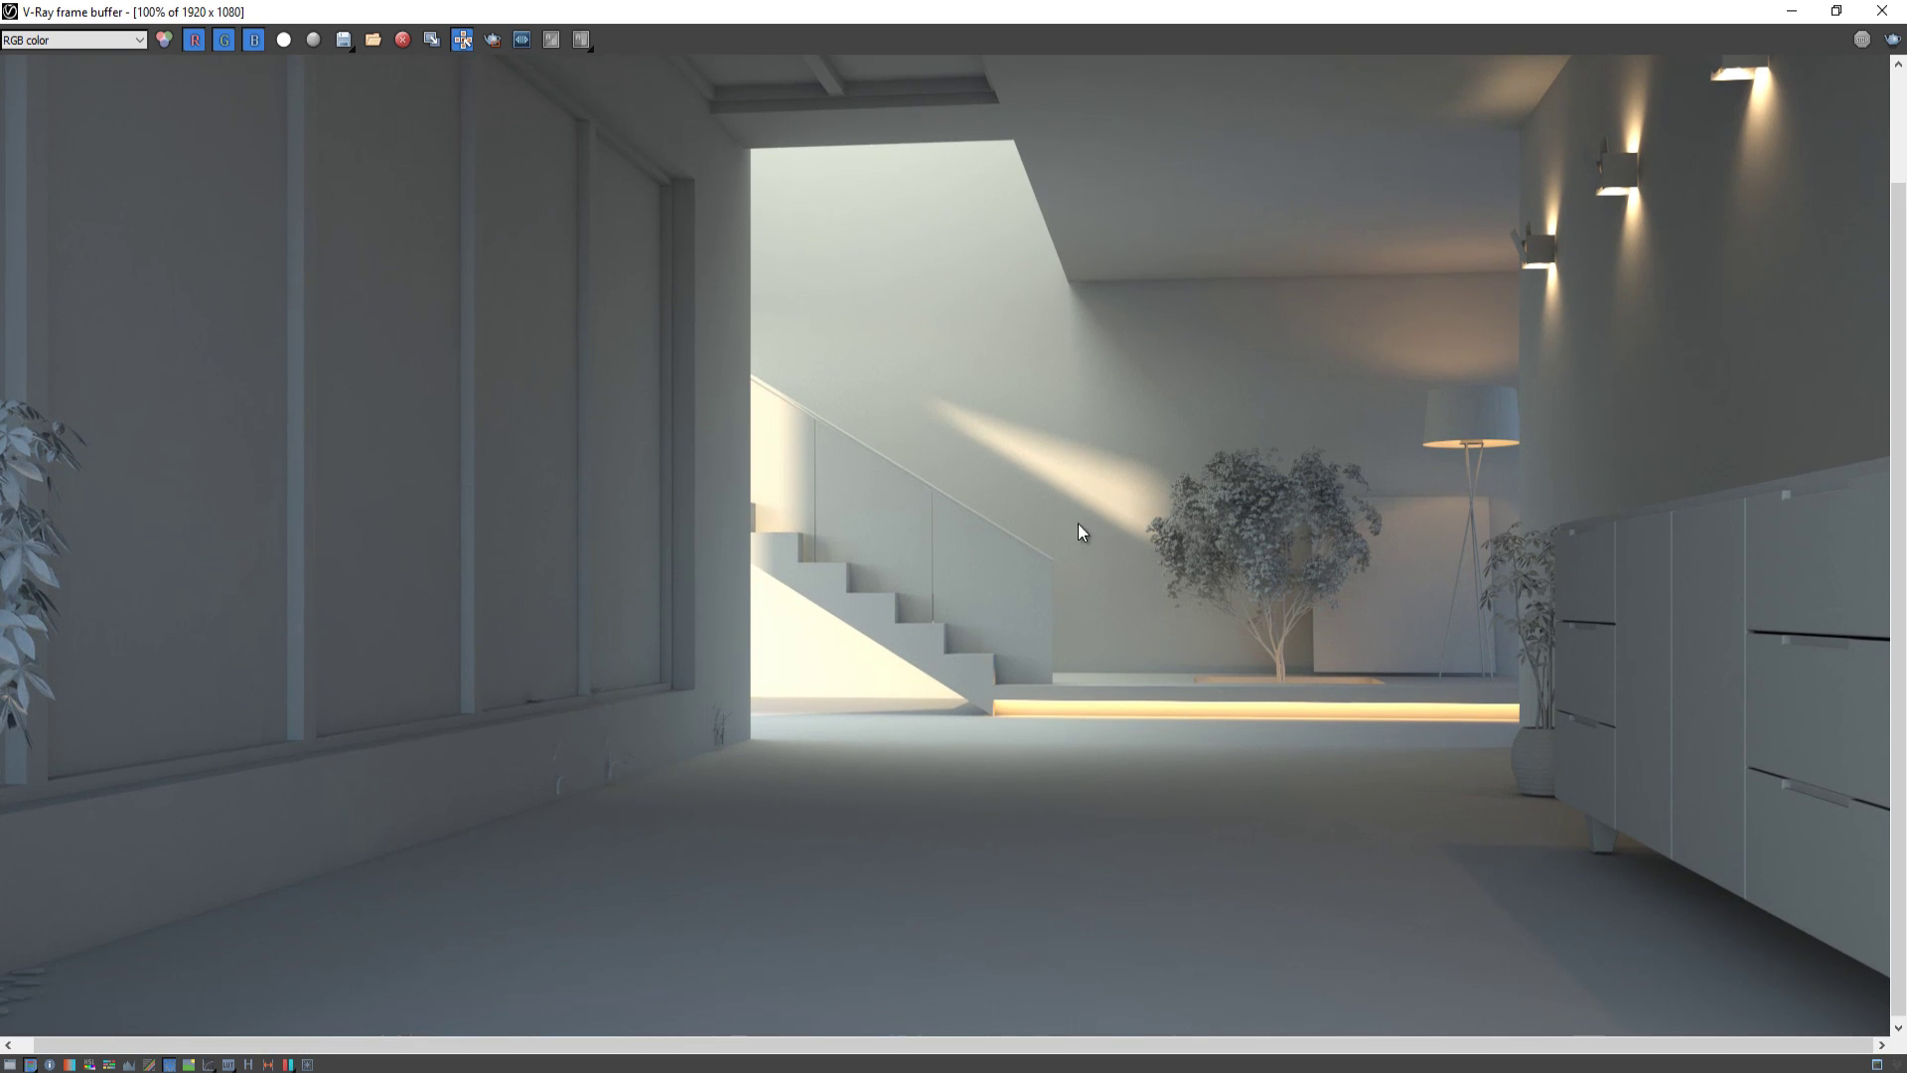
pyautogui.moveTo(1355, 169); pyautogui.dragTo(1262, 240, button='middle')
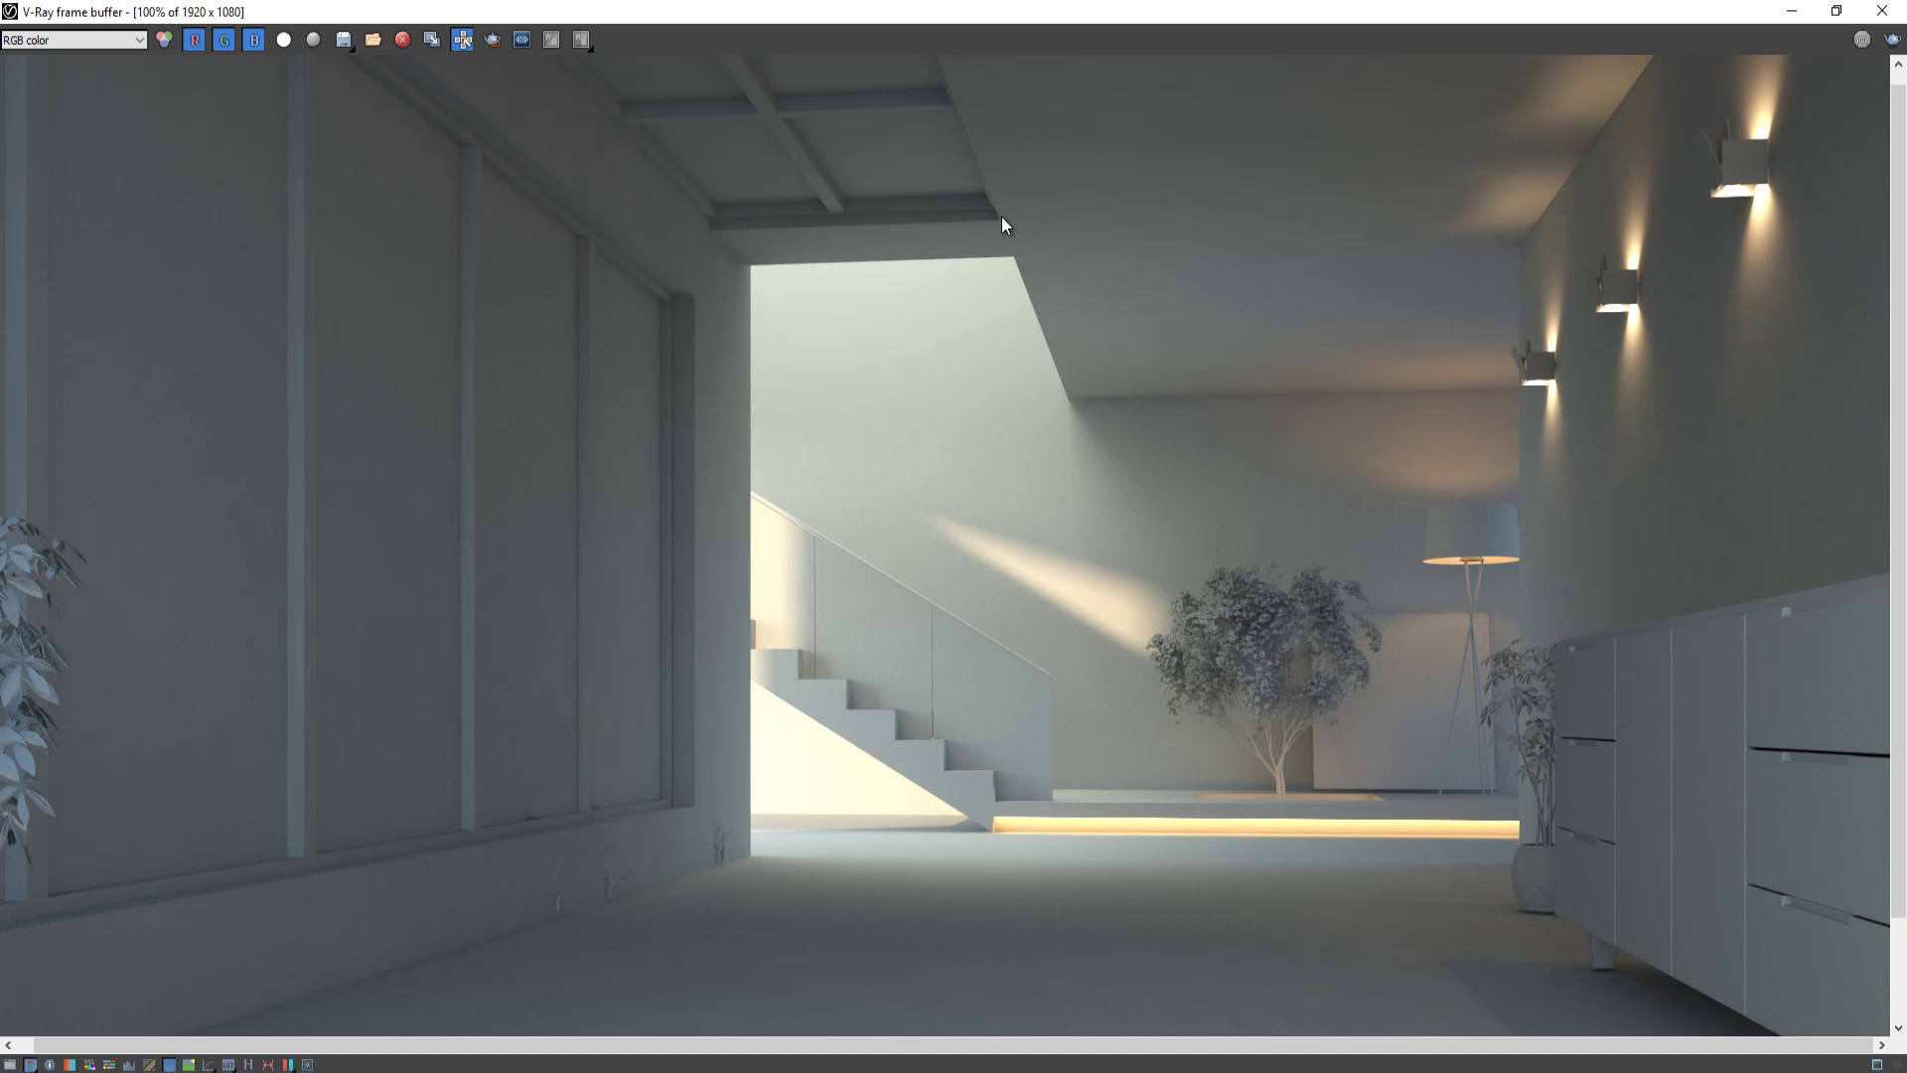
pyautogui.scroll(-1, 1131, 208)
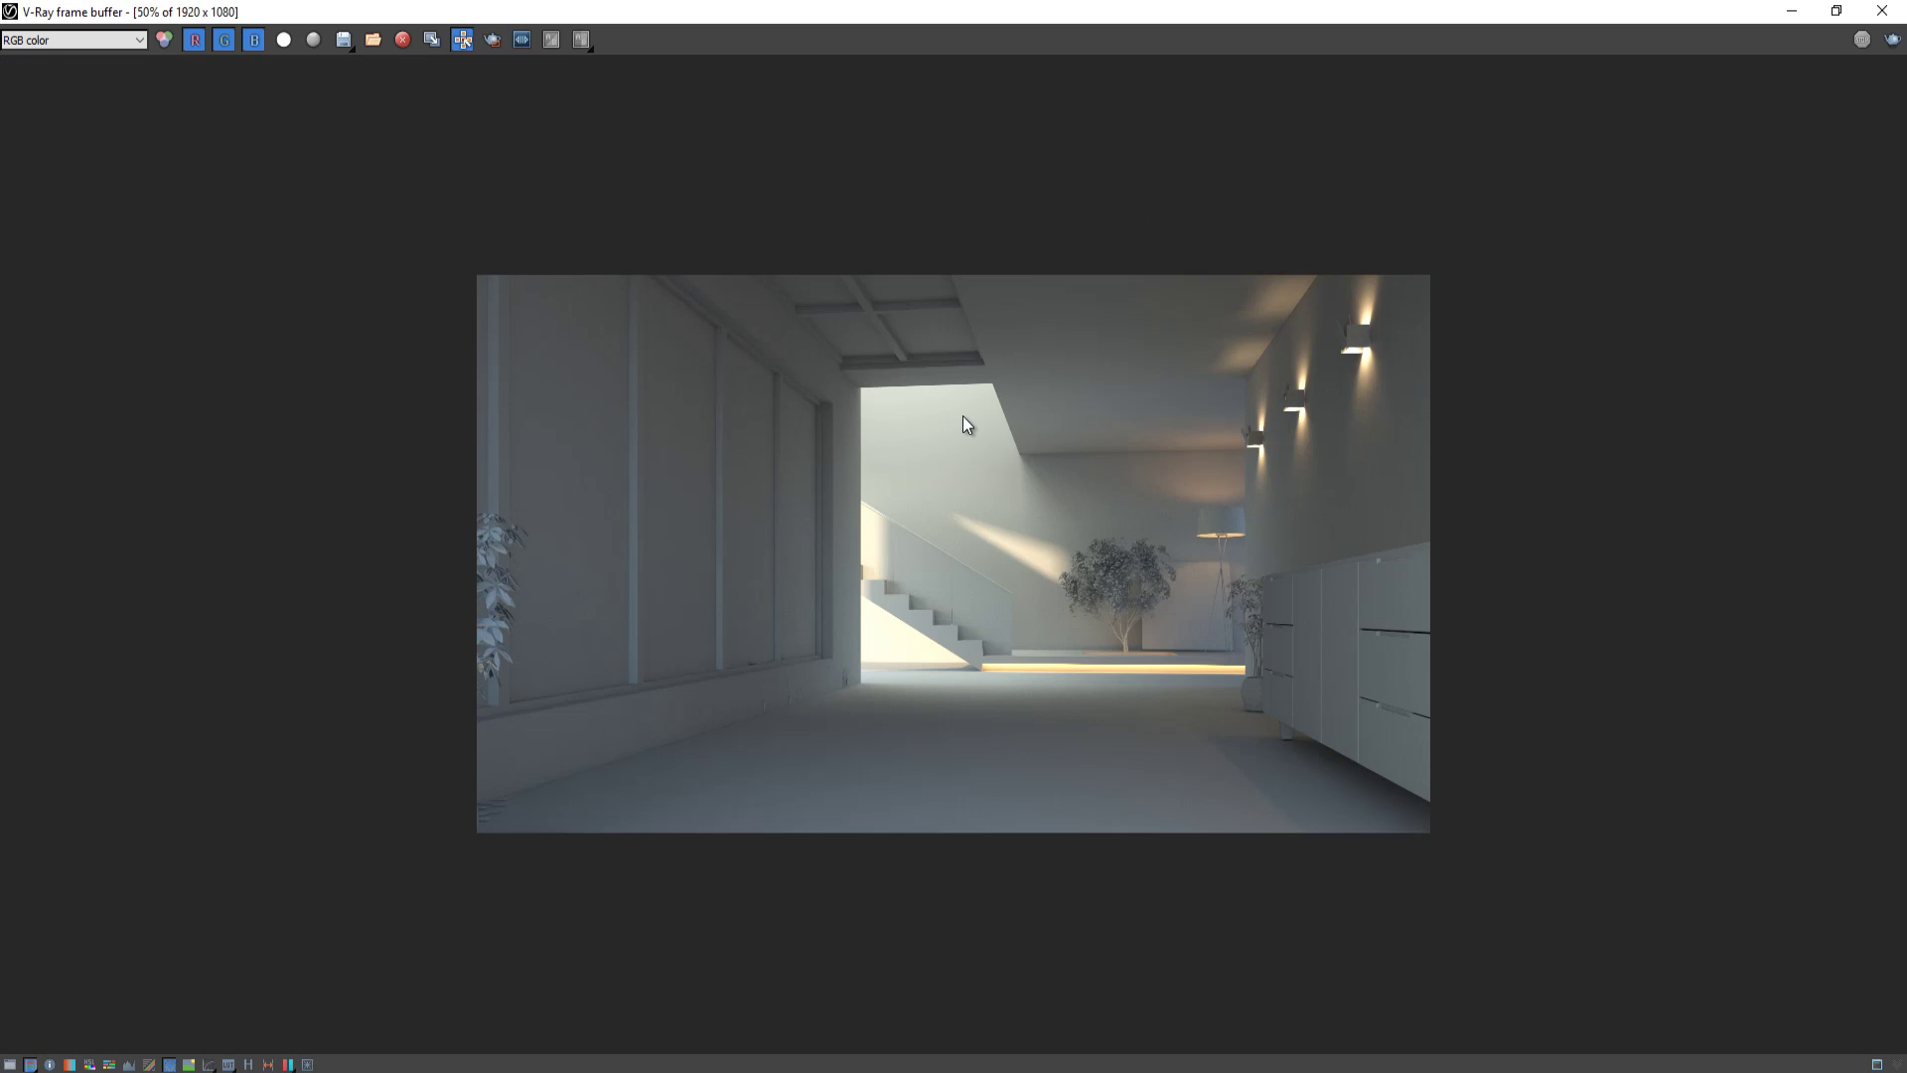
pyautogui.scroll(1, 962, 425)
pyautogui.click(1882, 11)
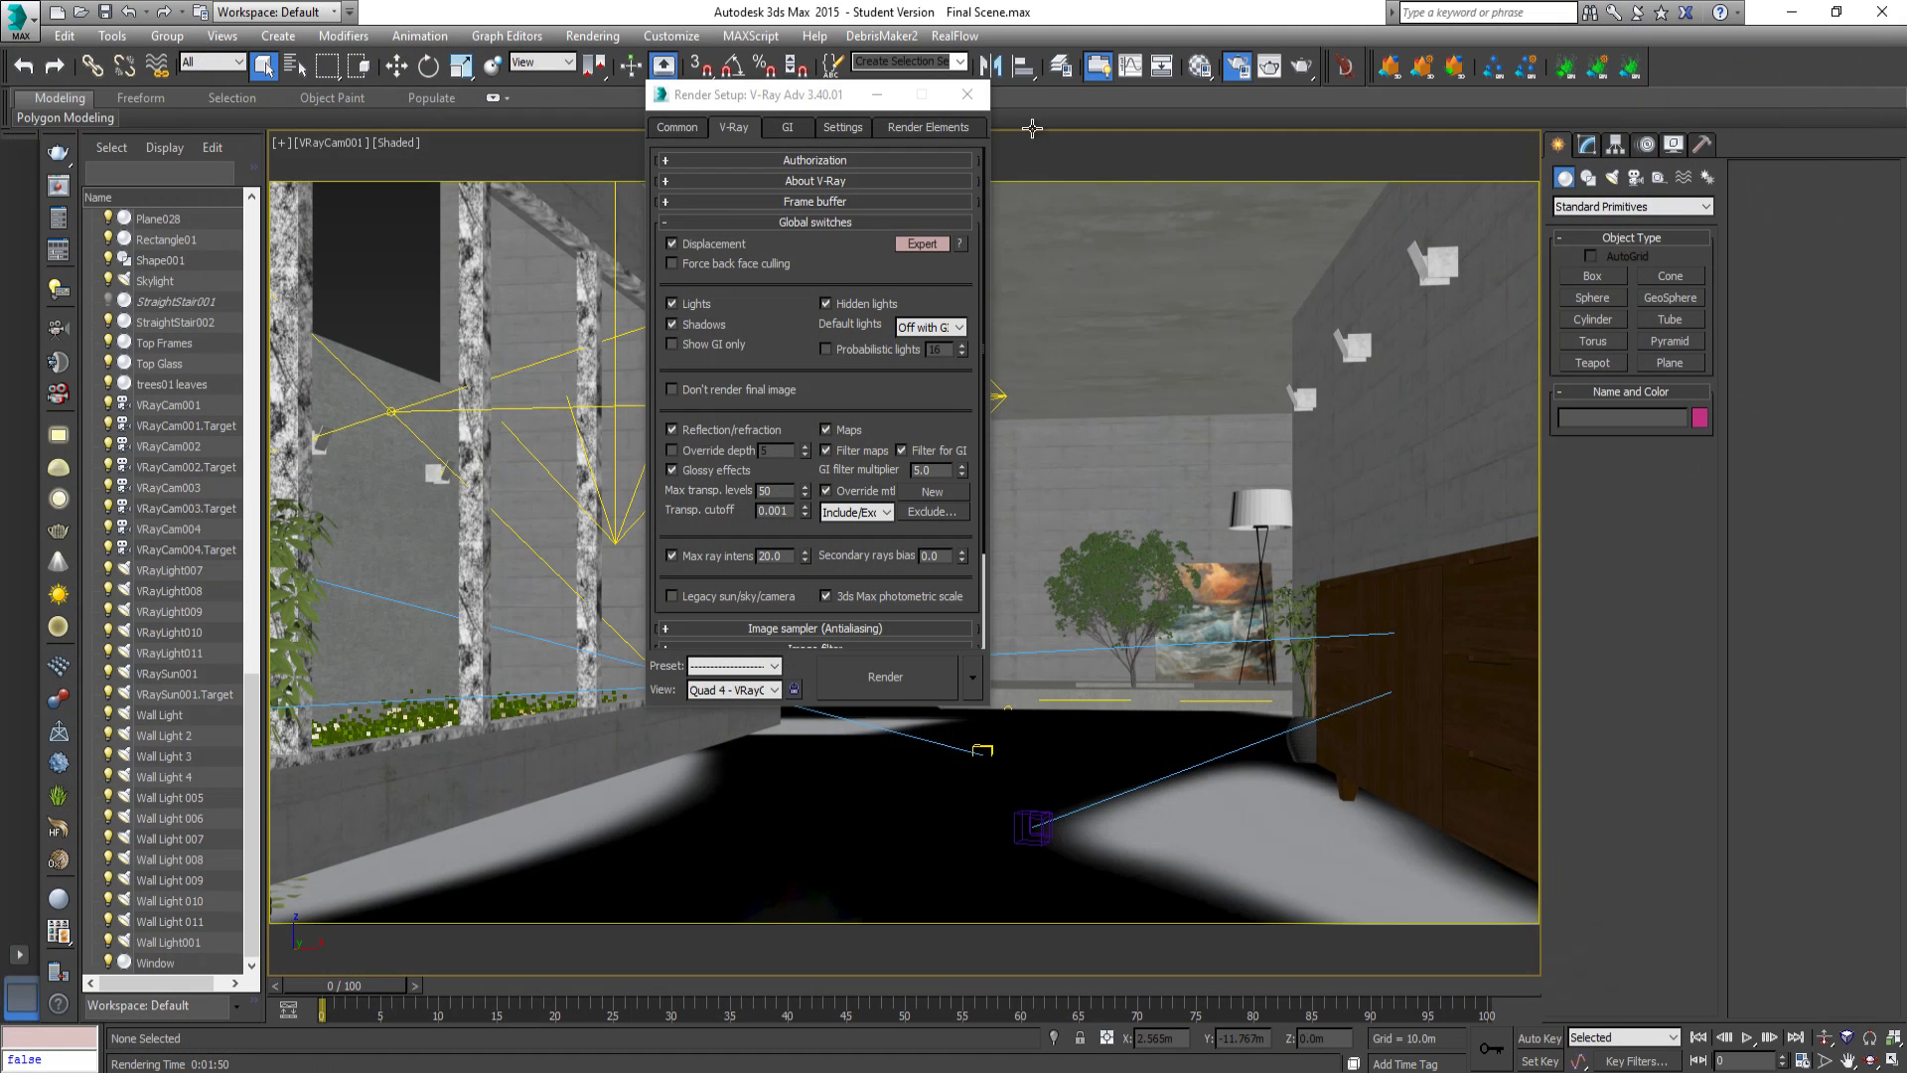
# Try assigning the plain grey material New to every object in the scene, and undo the assignment.
pyautogui.click(967, 95)
pyautogui.click(1055, 325)
pyautogui.press('m')
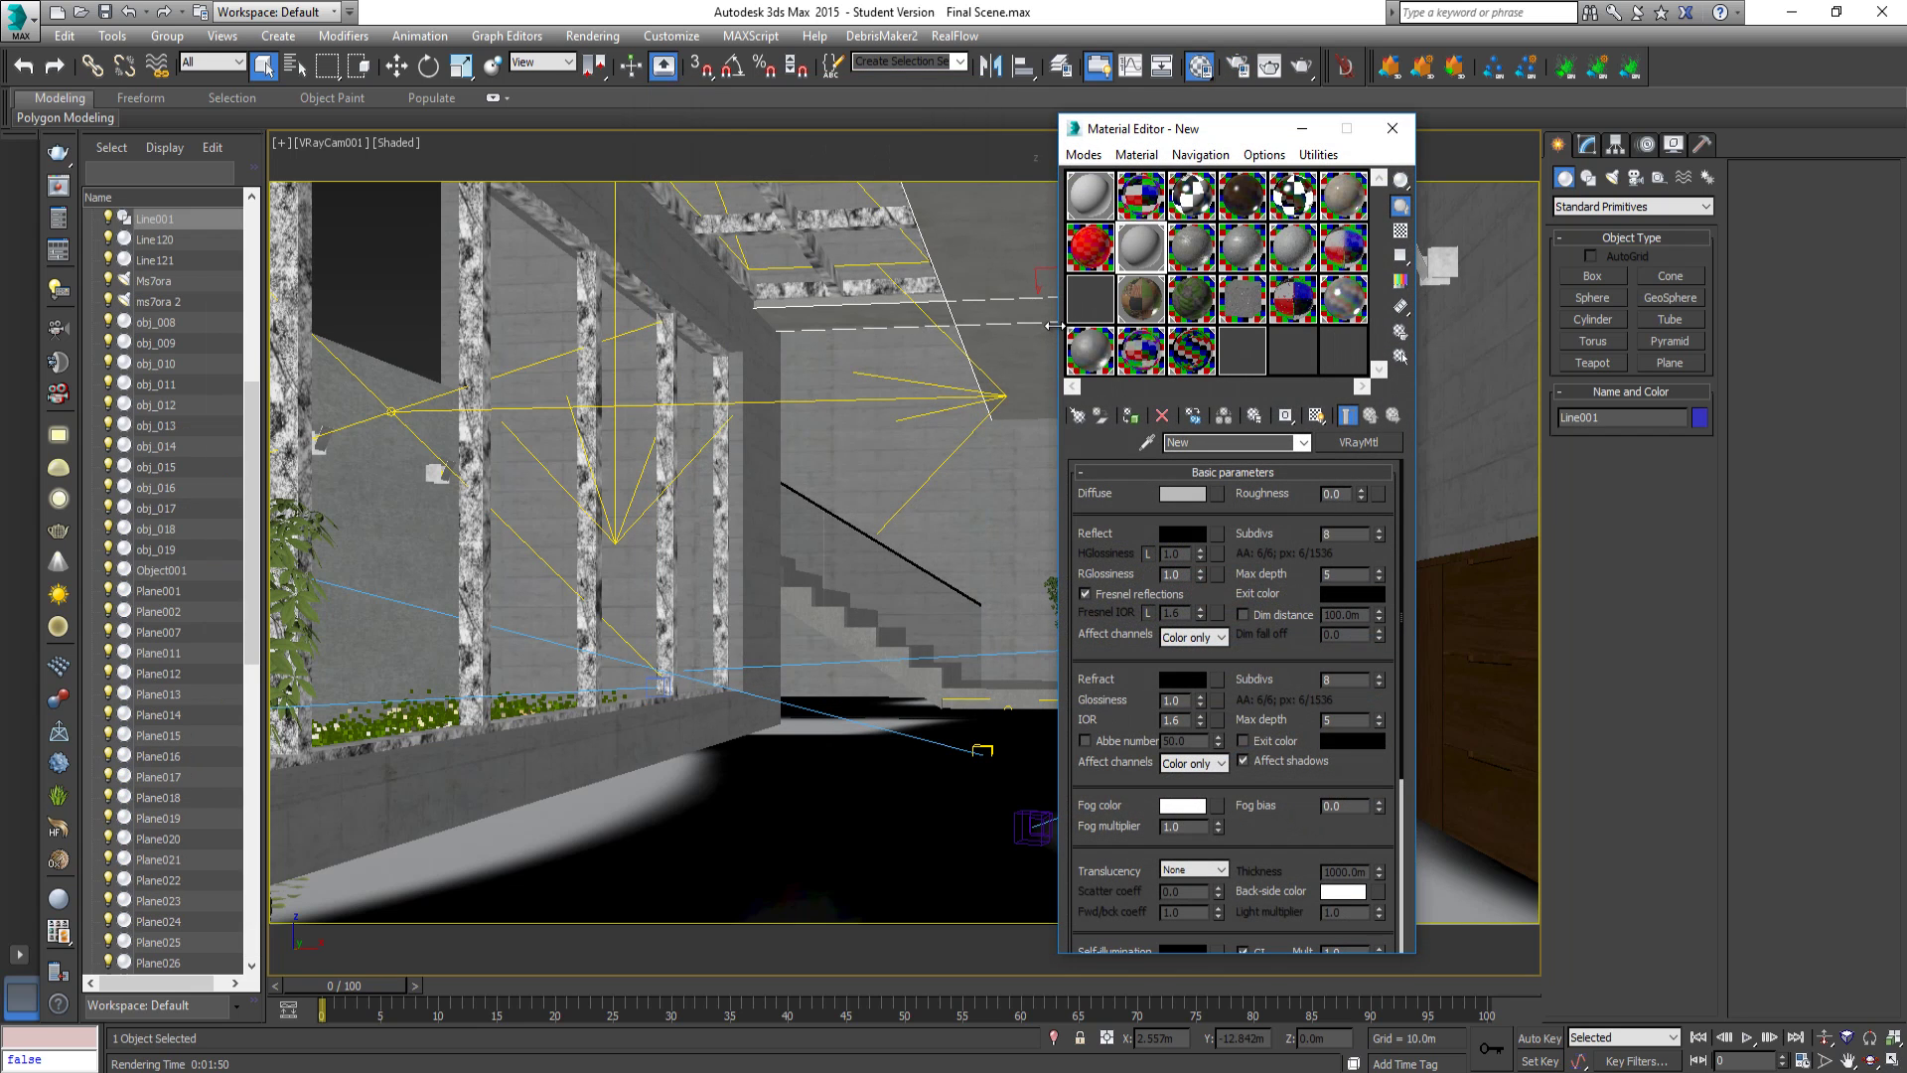
pyautogui.hotkey('ctrl', 'a')
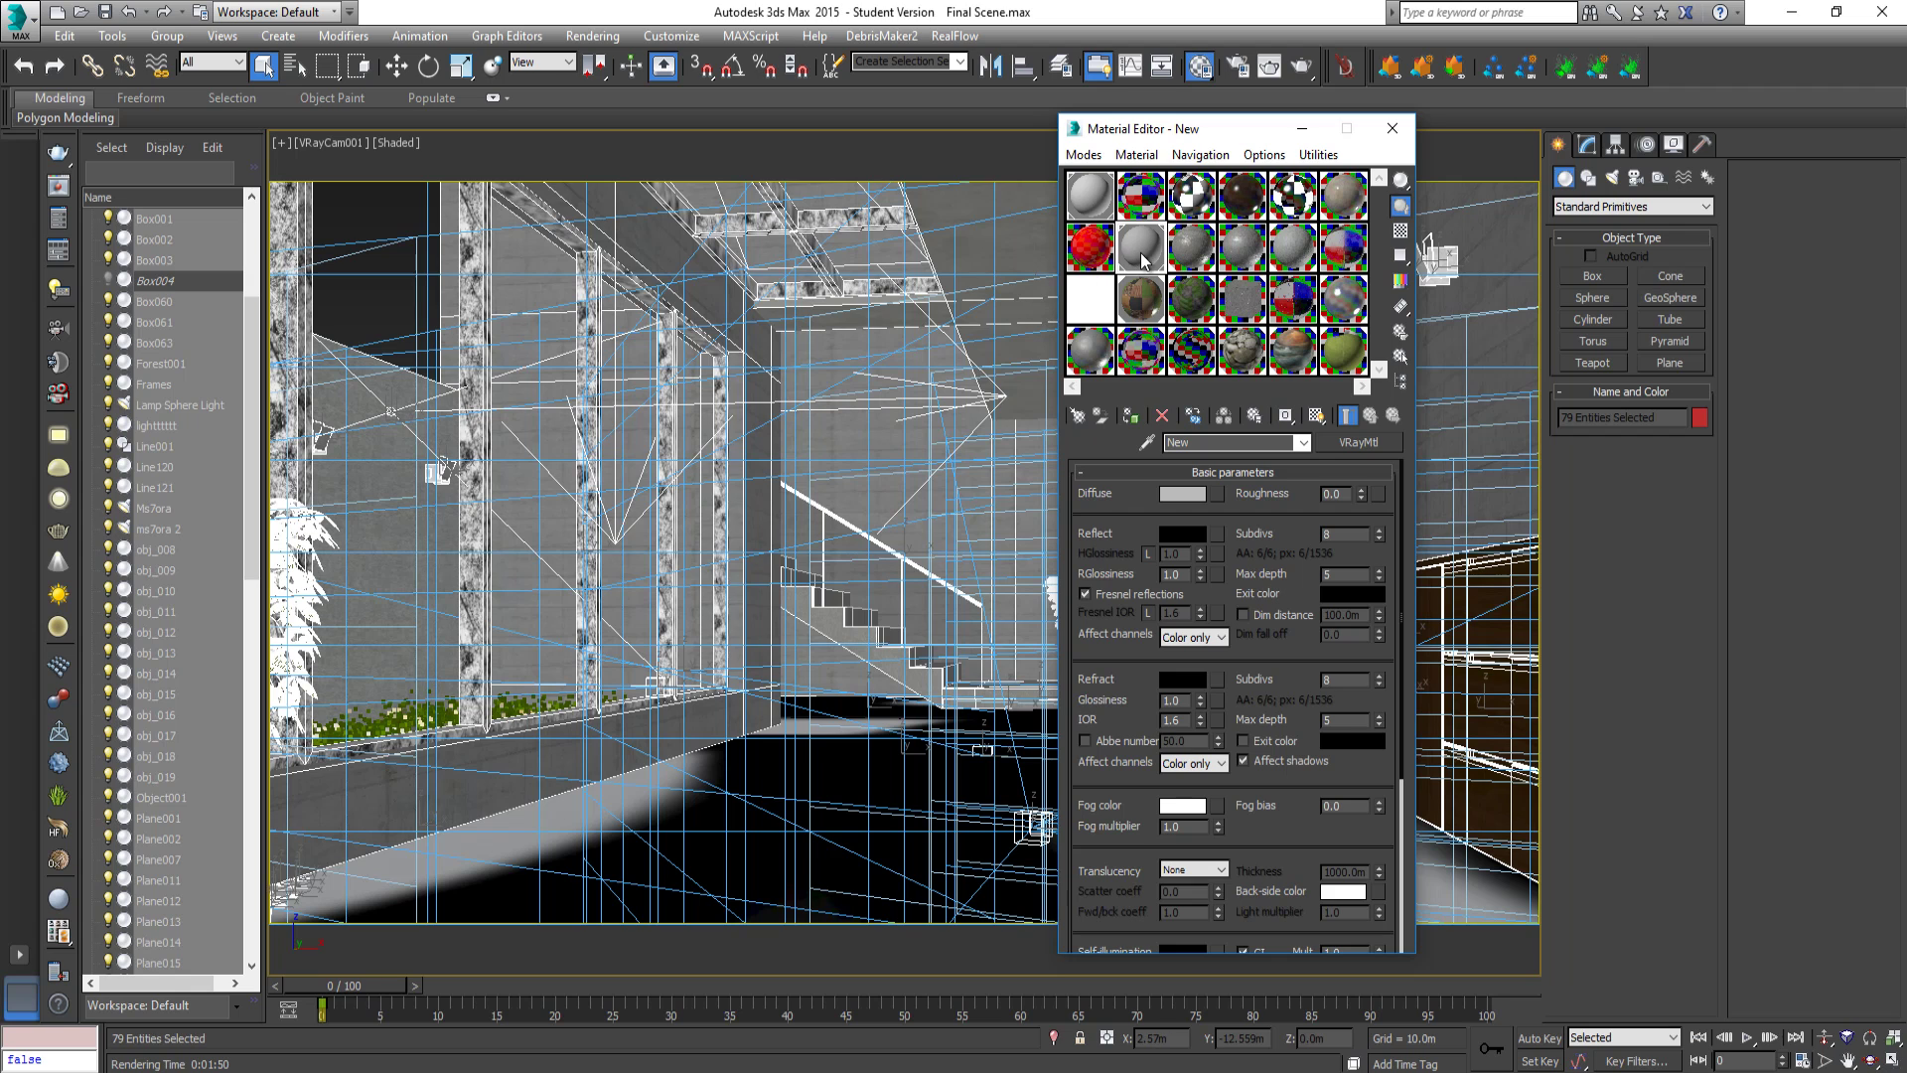
pyautogui.click(1131, 416)
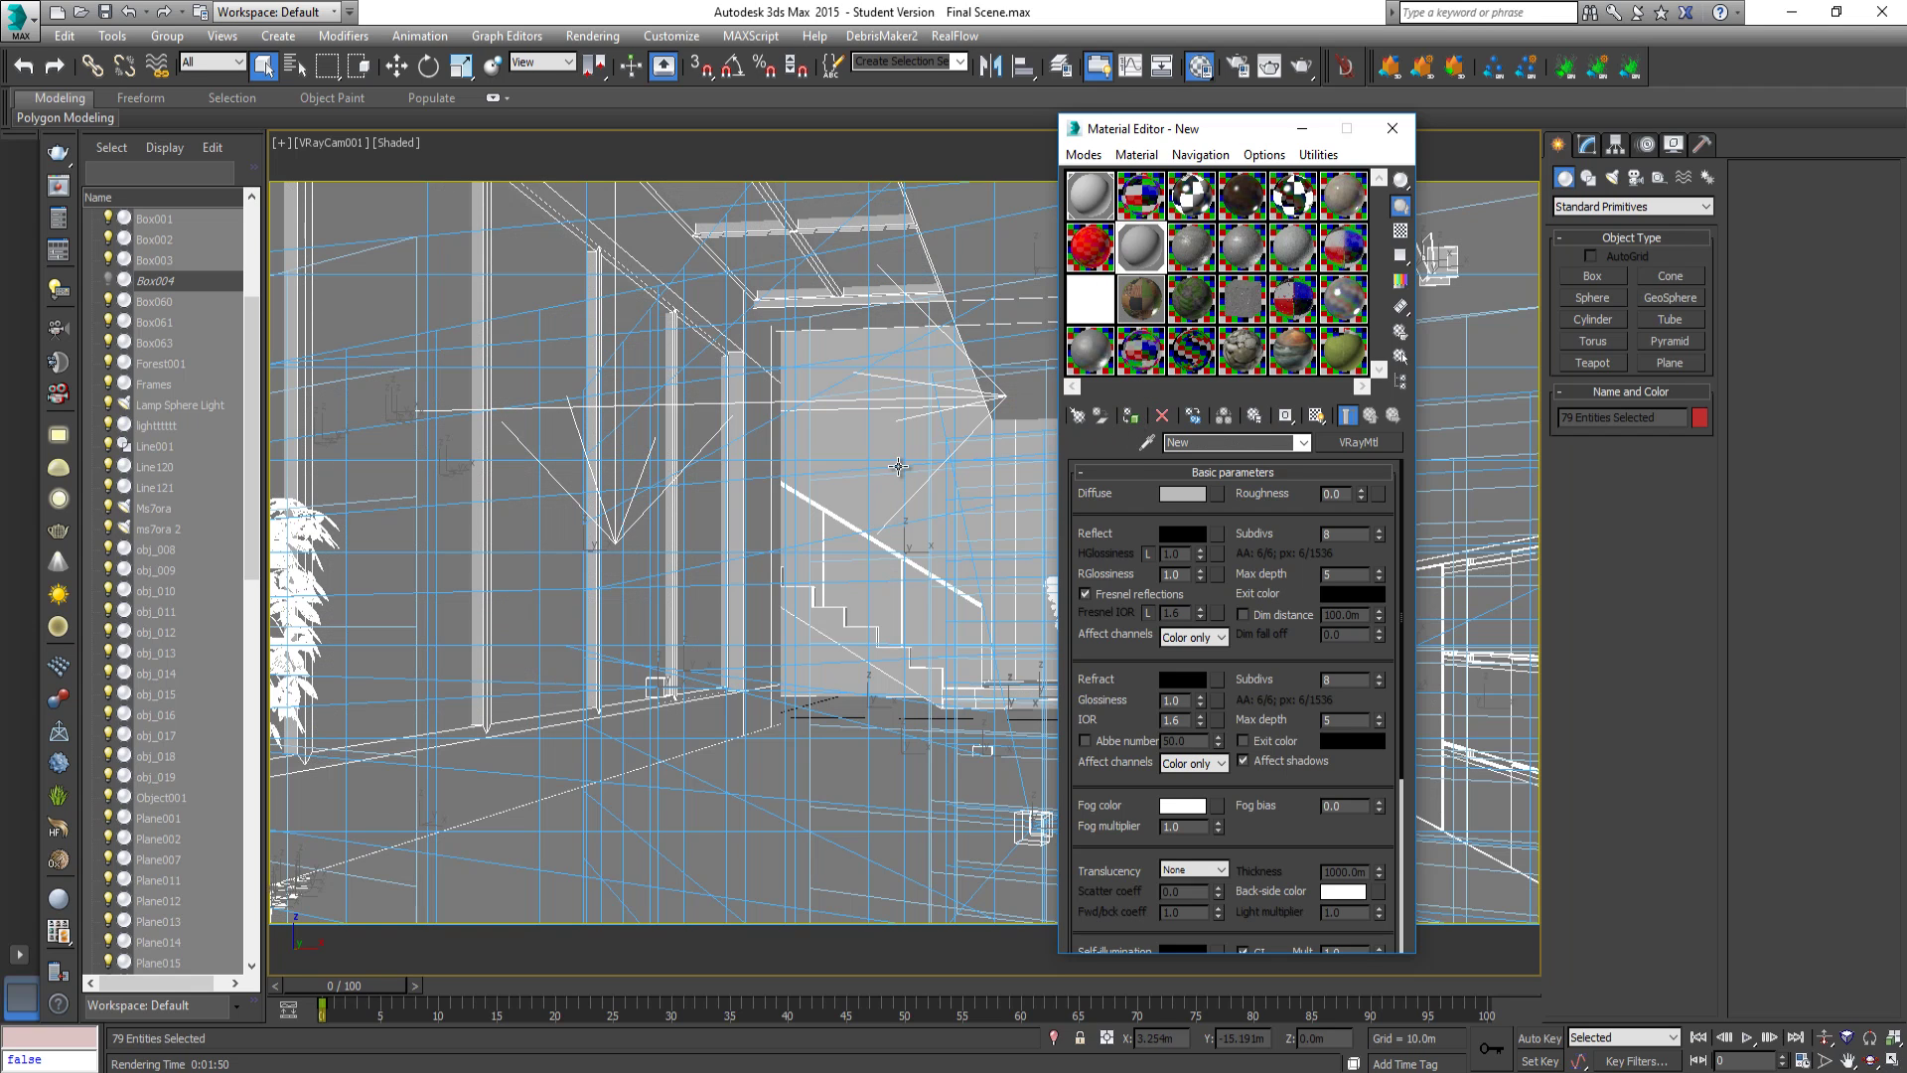
pyautogui.click(883, 512)
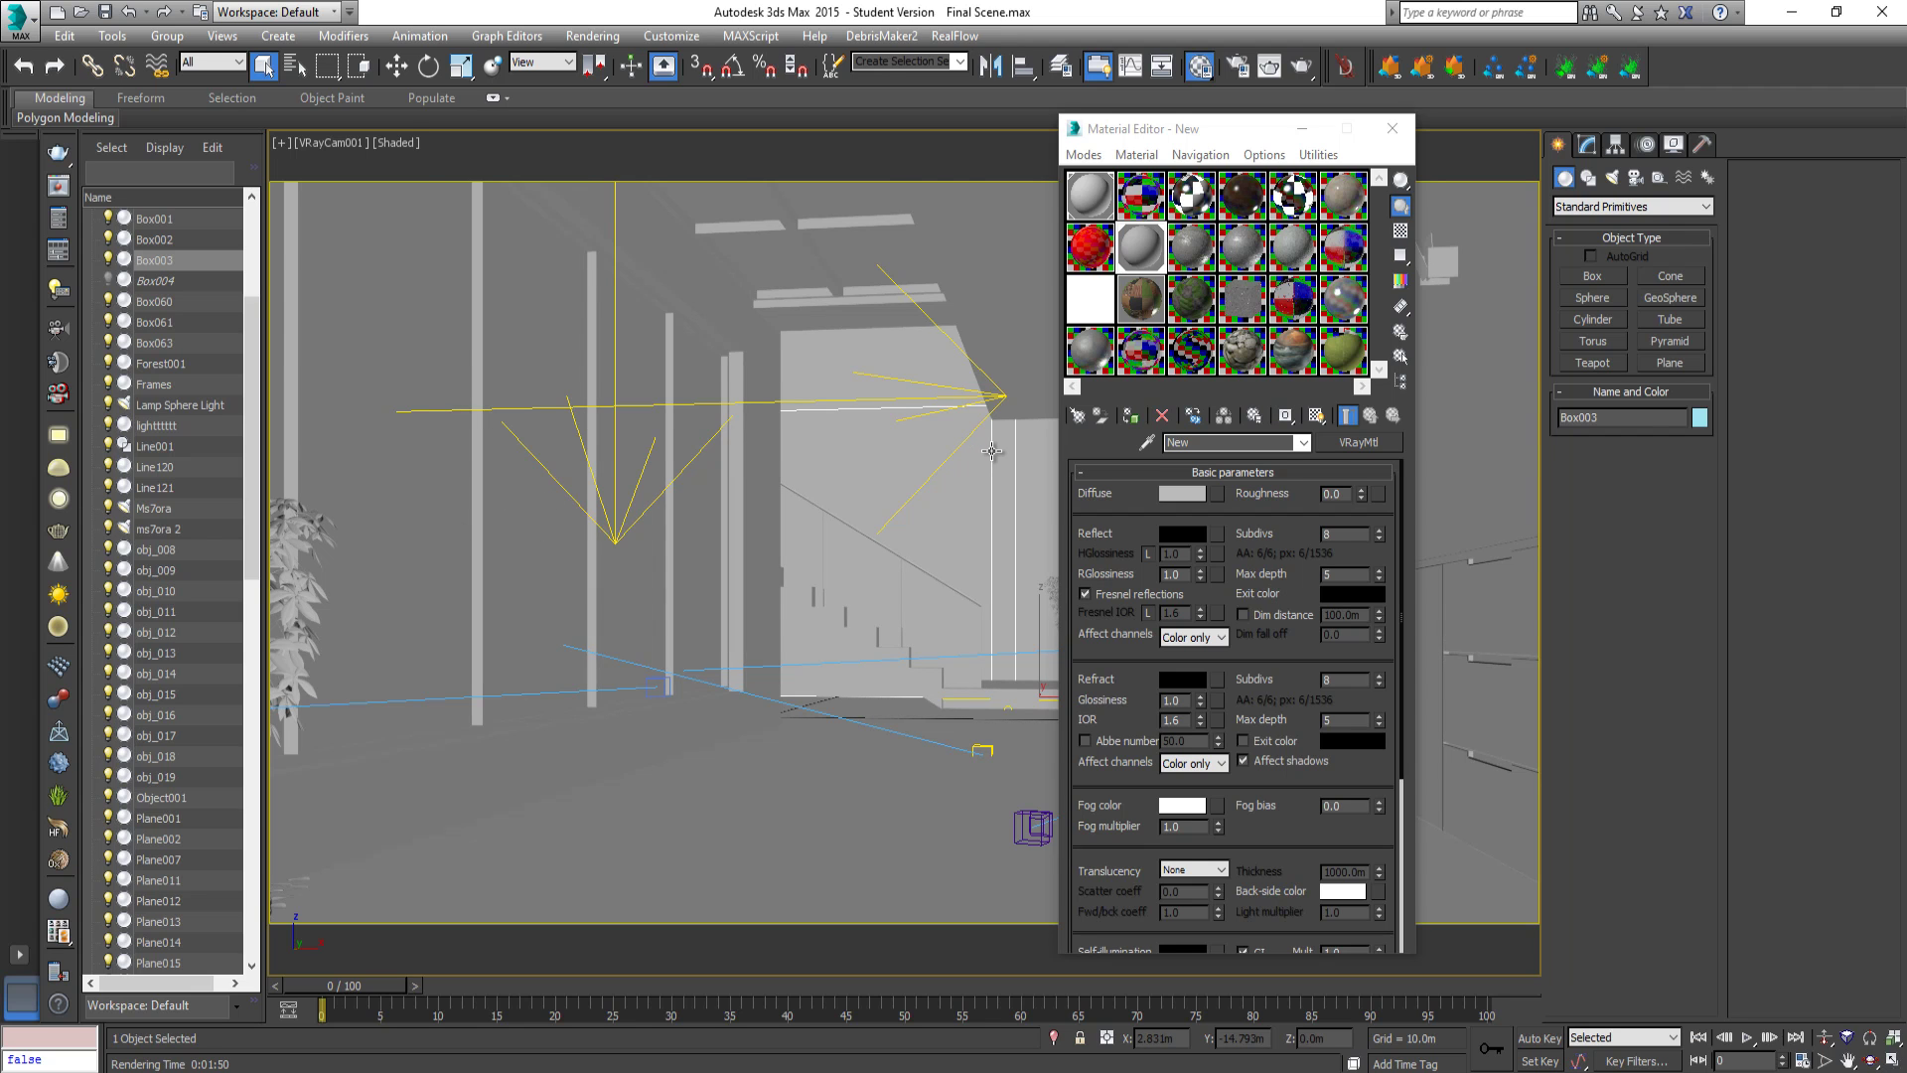
pyautogui.hotkey('ctrl', 'a')
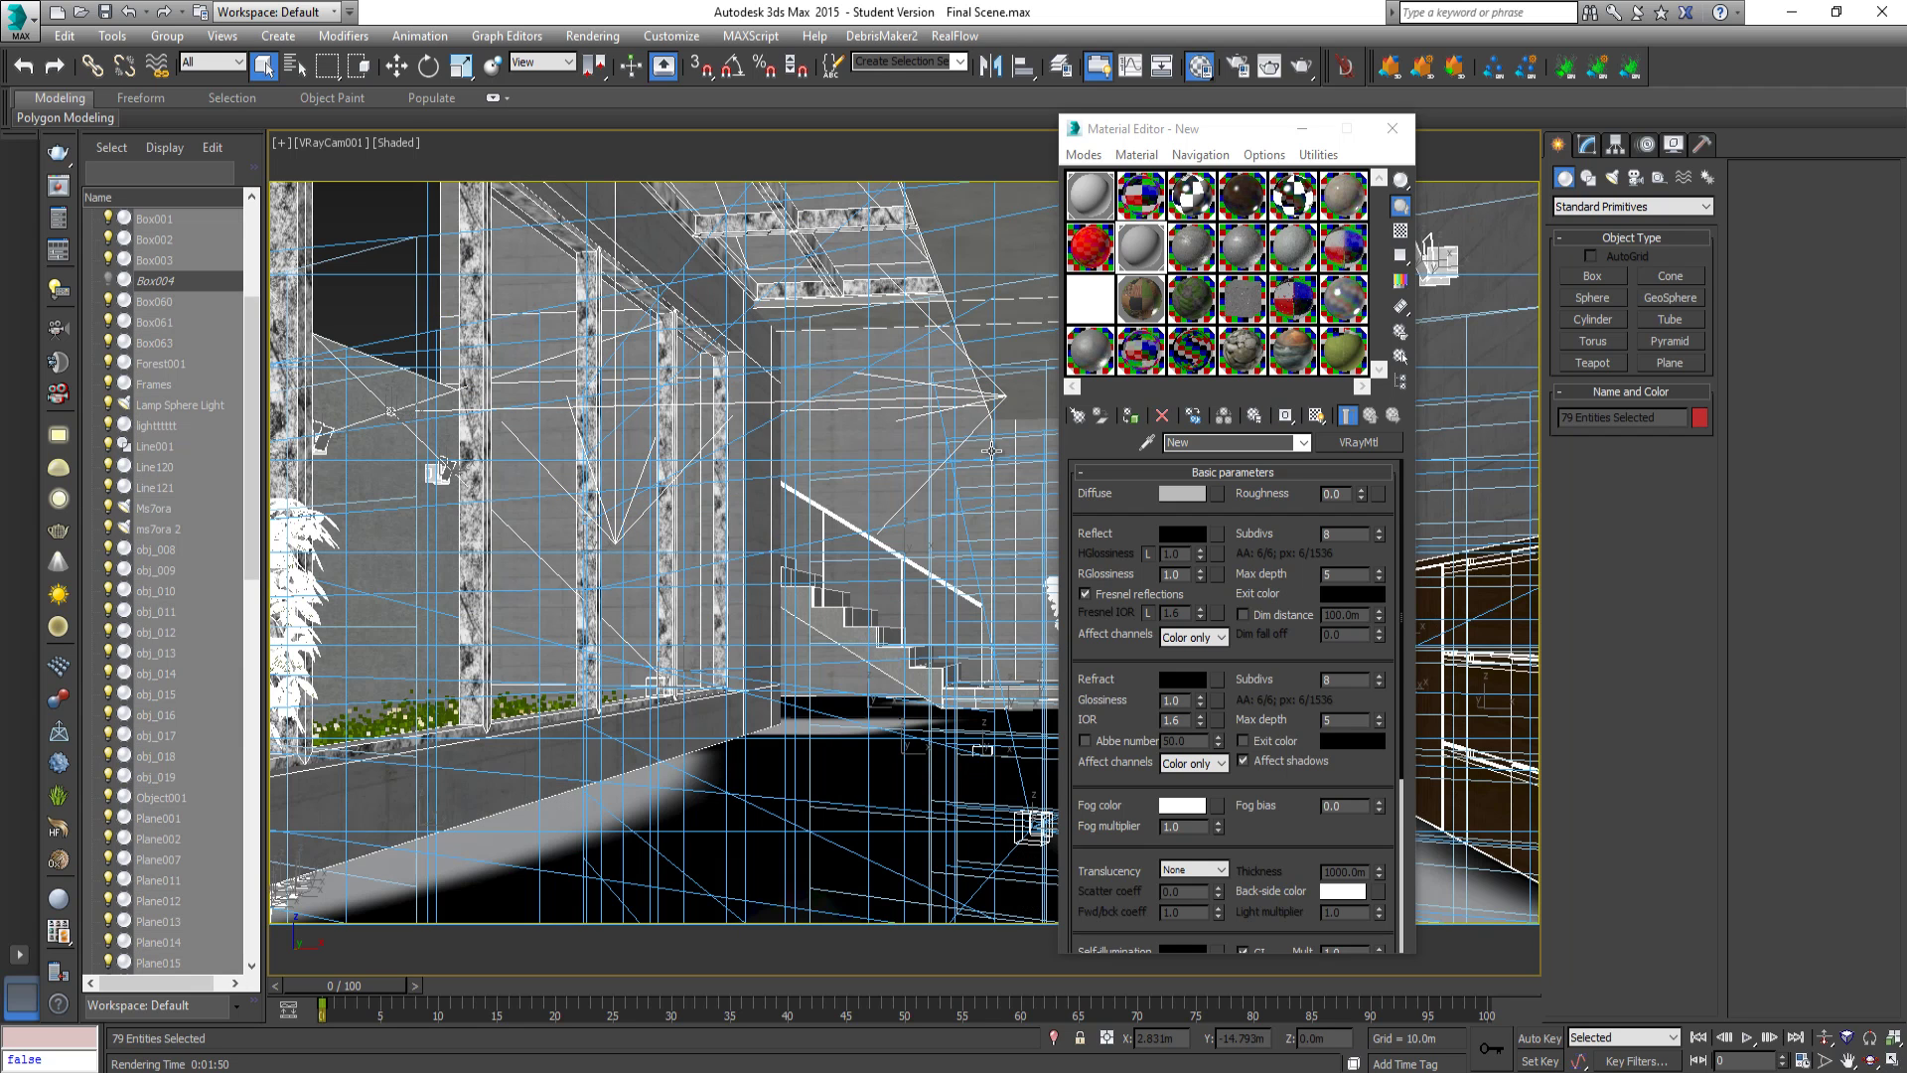
pyautogui.click(873, 463)
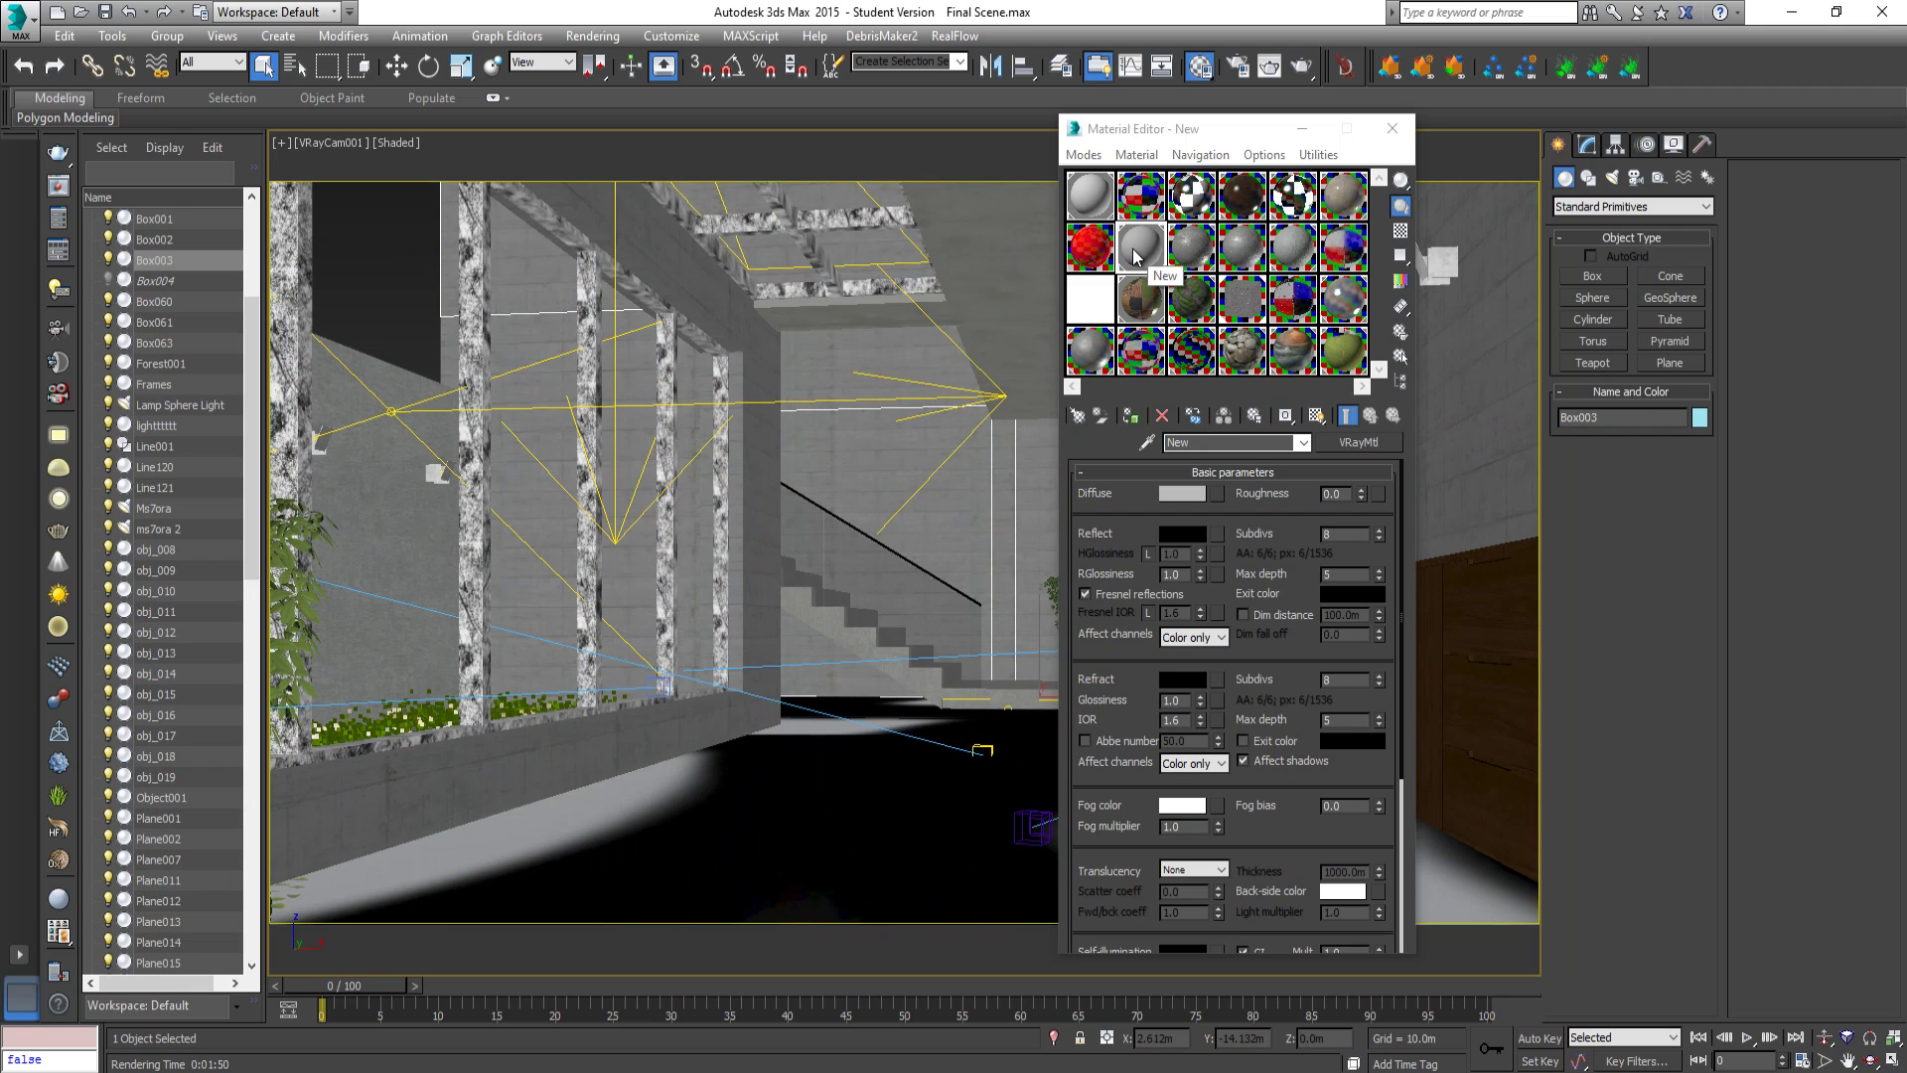
# Rename the grey material as New Material and give it a light grey diffuse colour.
pyautogui.click(1216, 446)
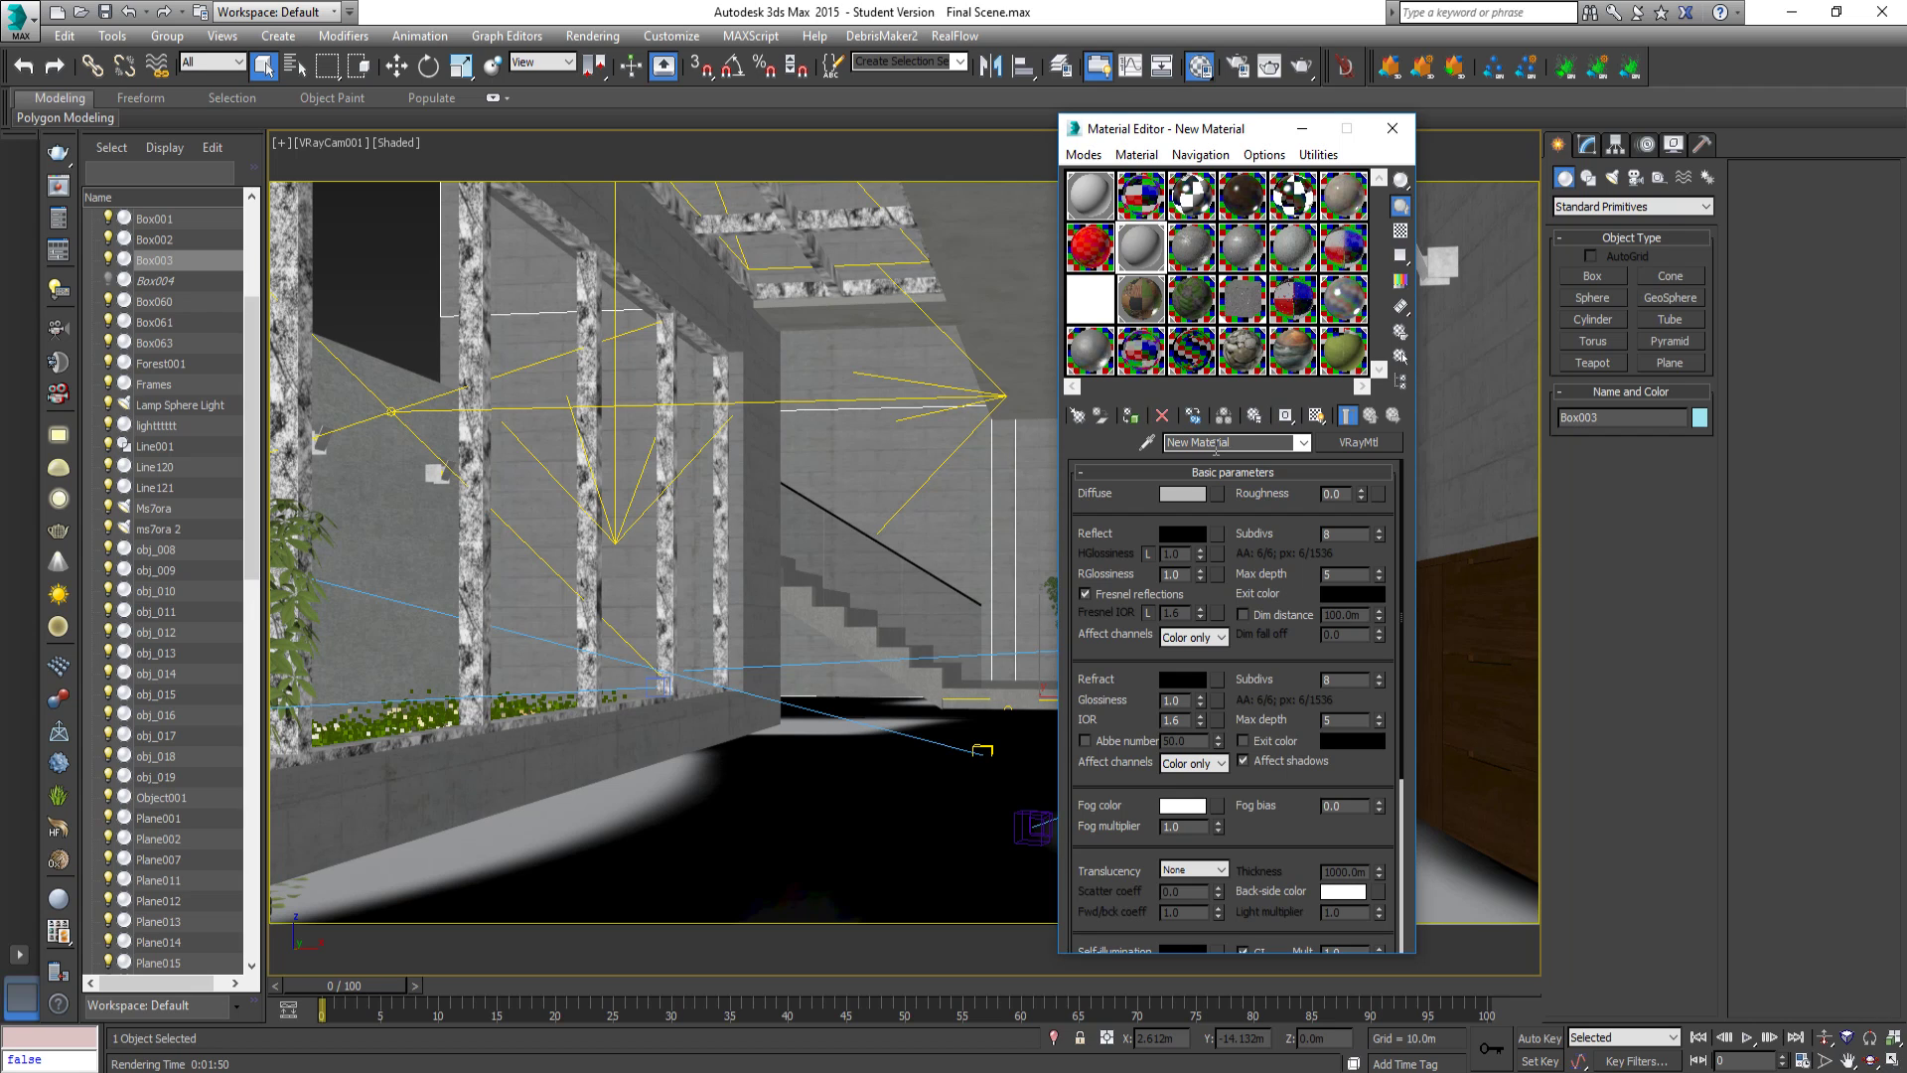
pyautogui.click(1184, 494)
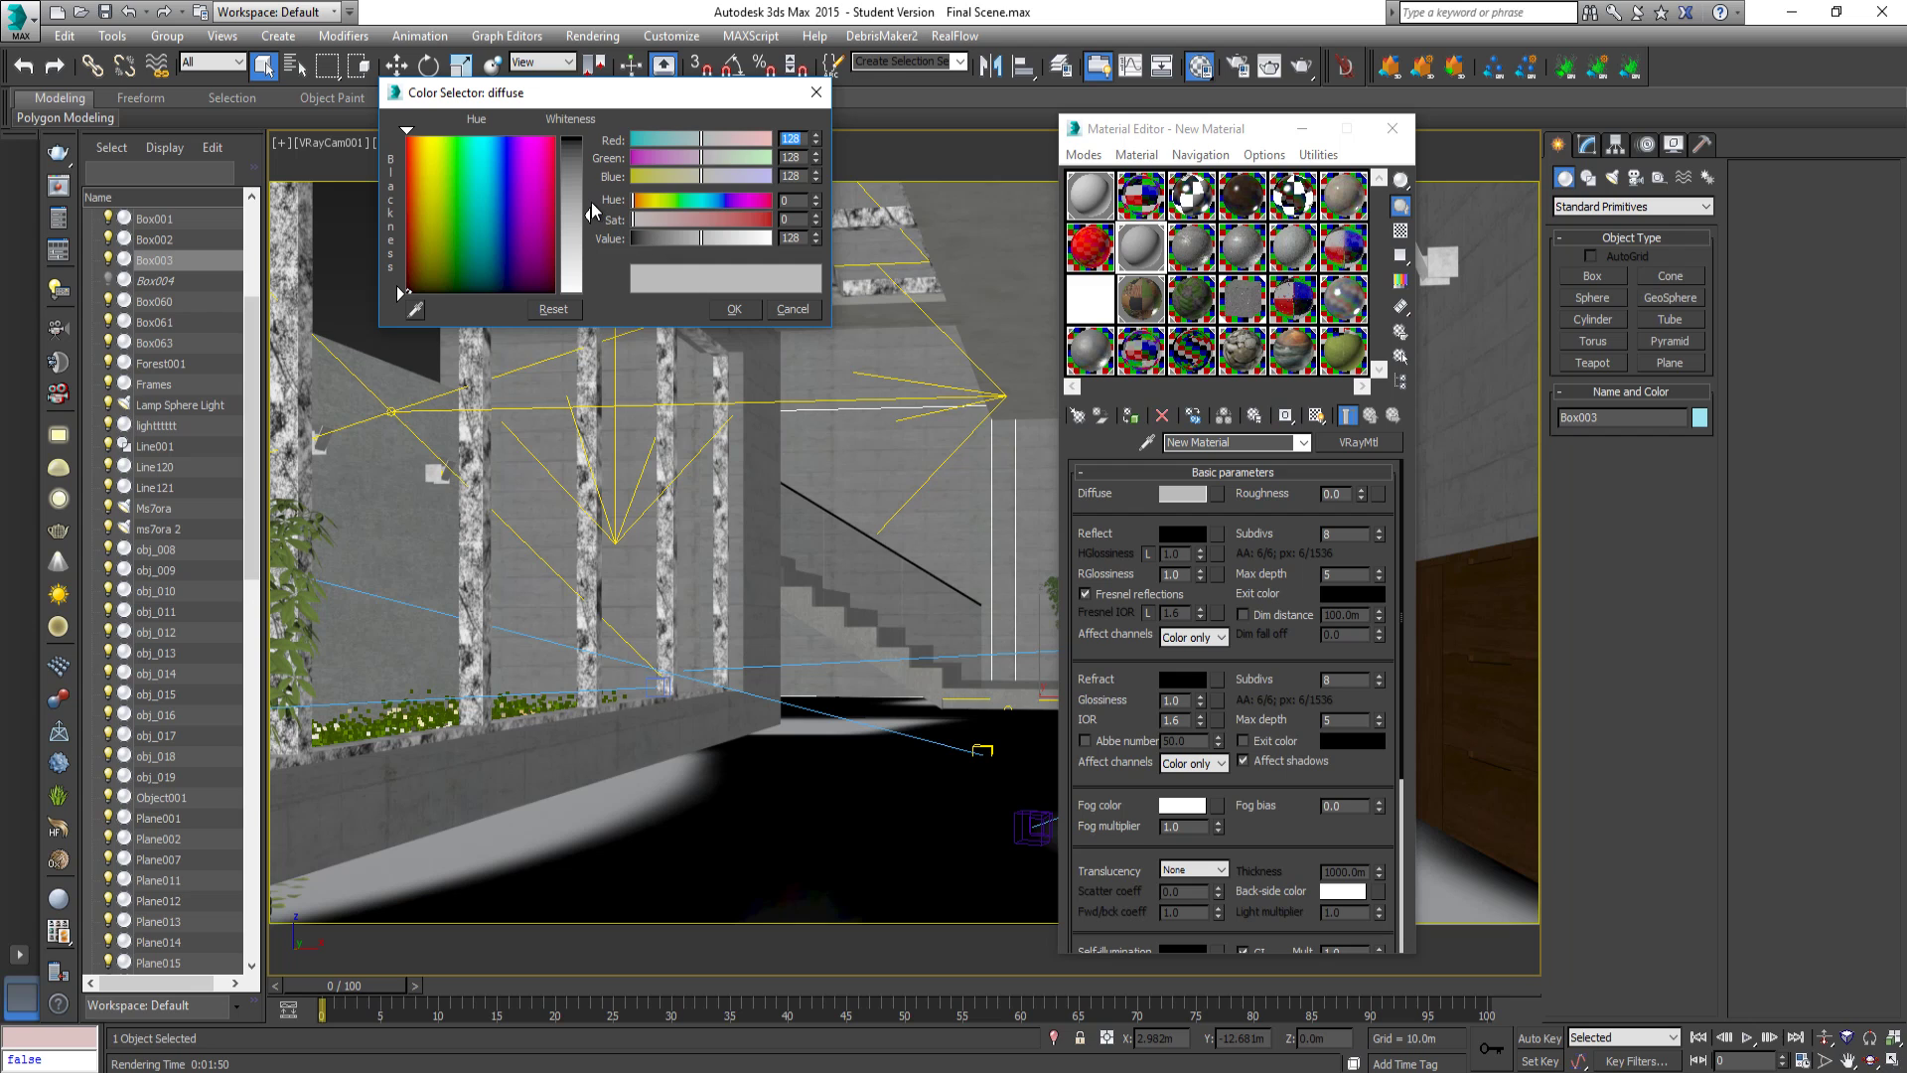
pyautogui.moveTo(589, 221); pyautogui.dragTo(610, 230)
pyautogui.click(732, 310)
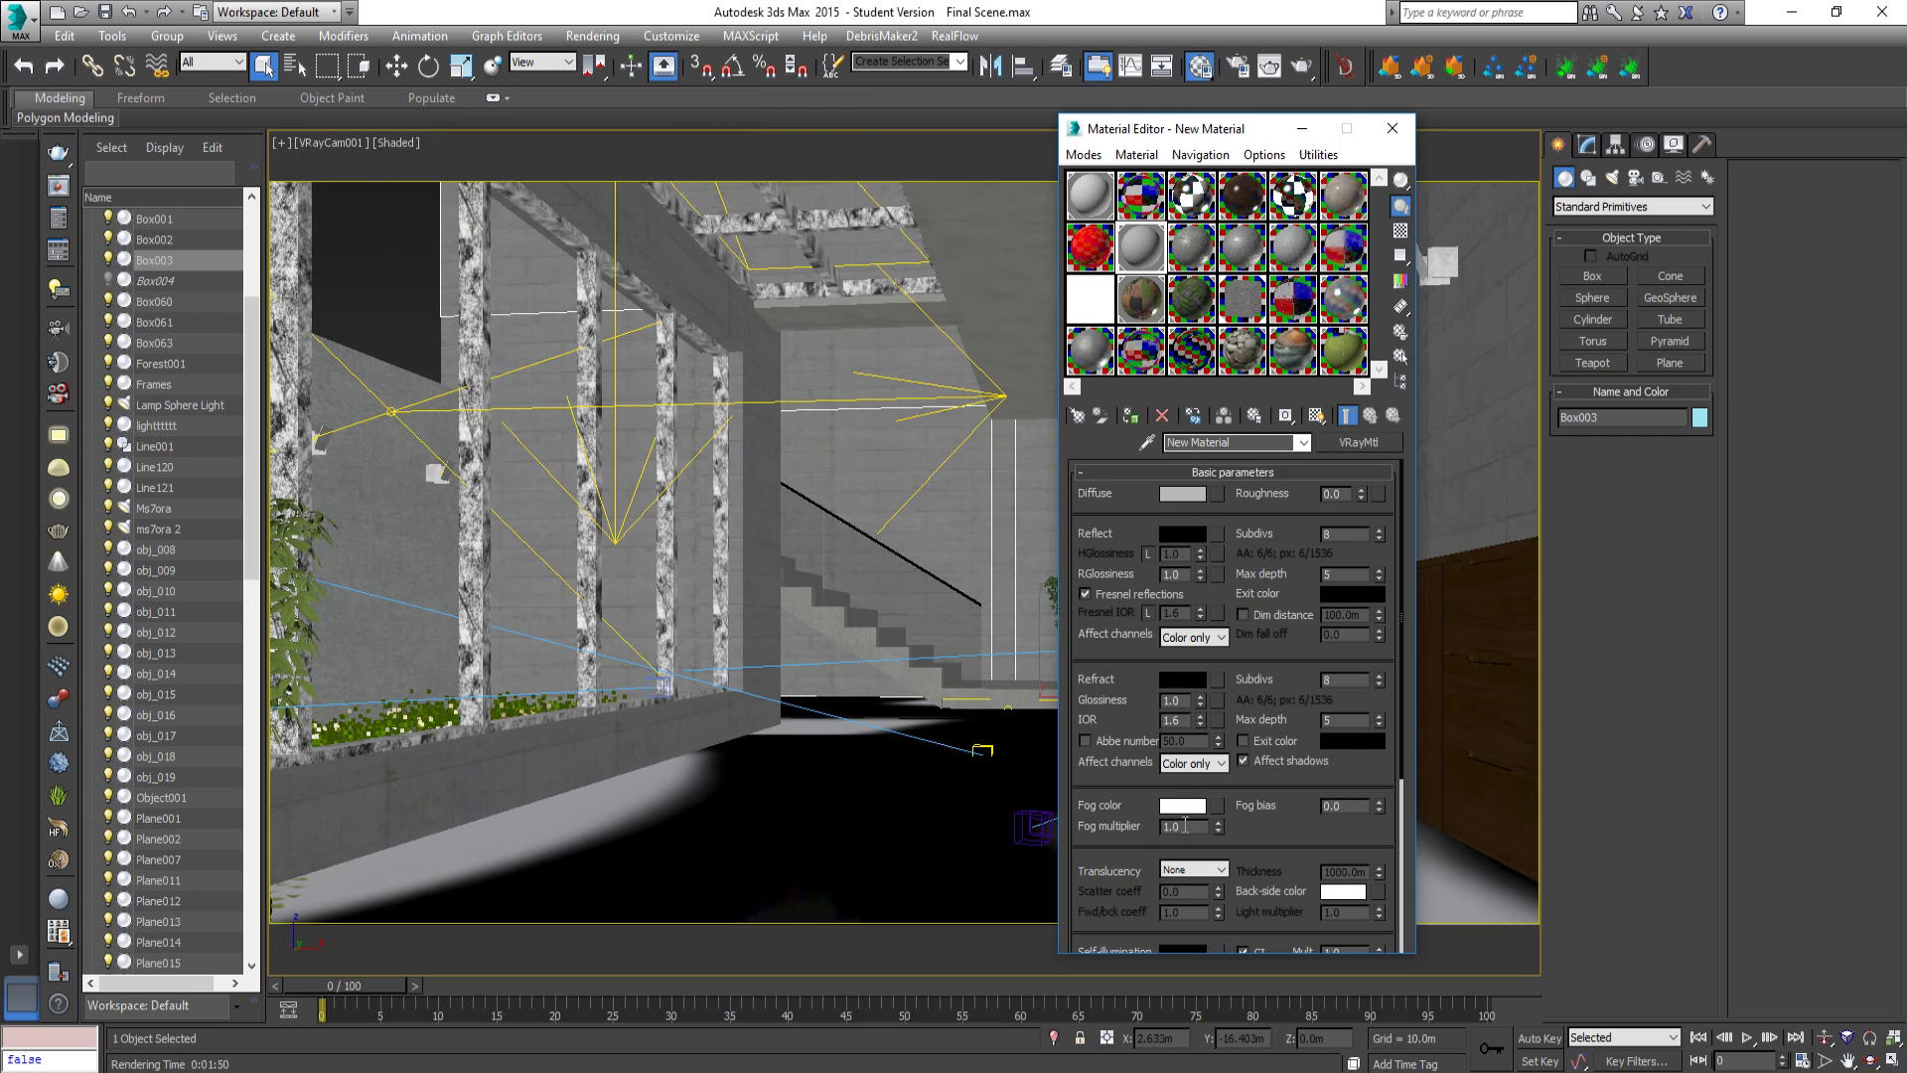
# Choose VRayMtl as the type of New Material, check its diffuse colour and close the material editor.
pyautogui.click(1358, 442)
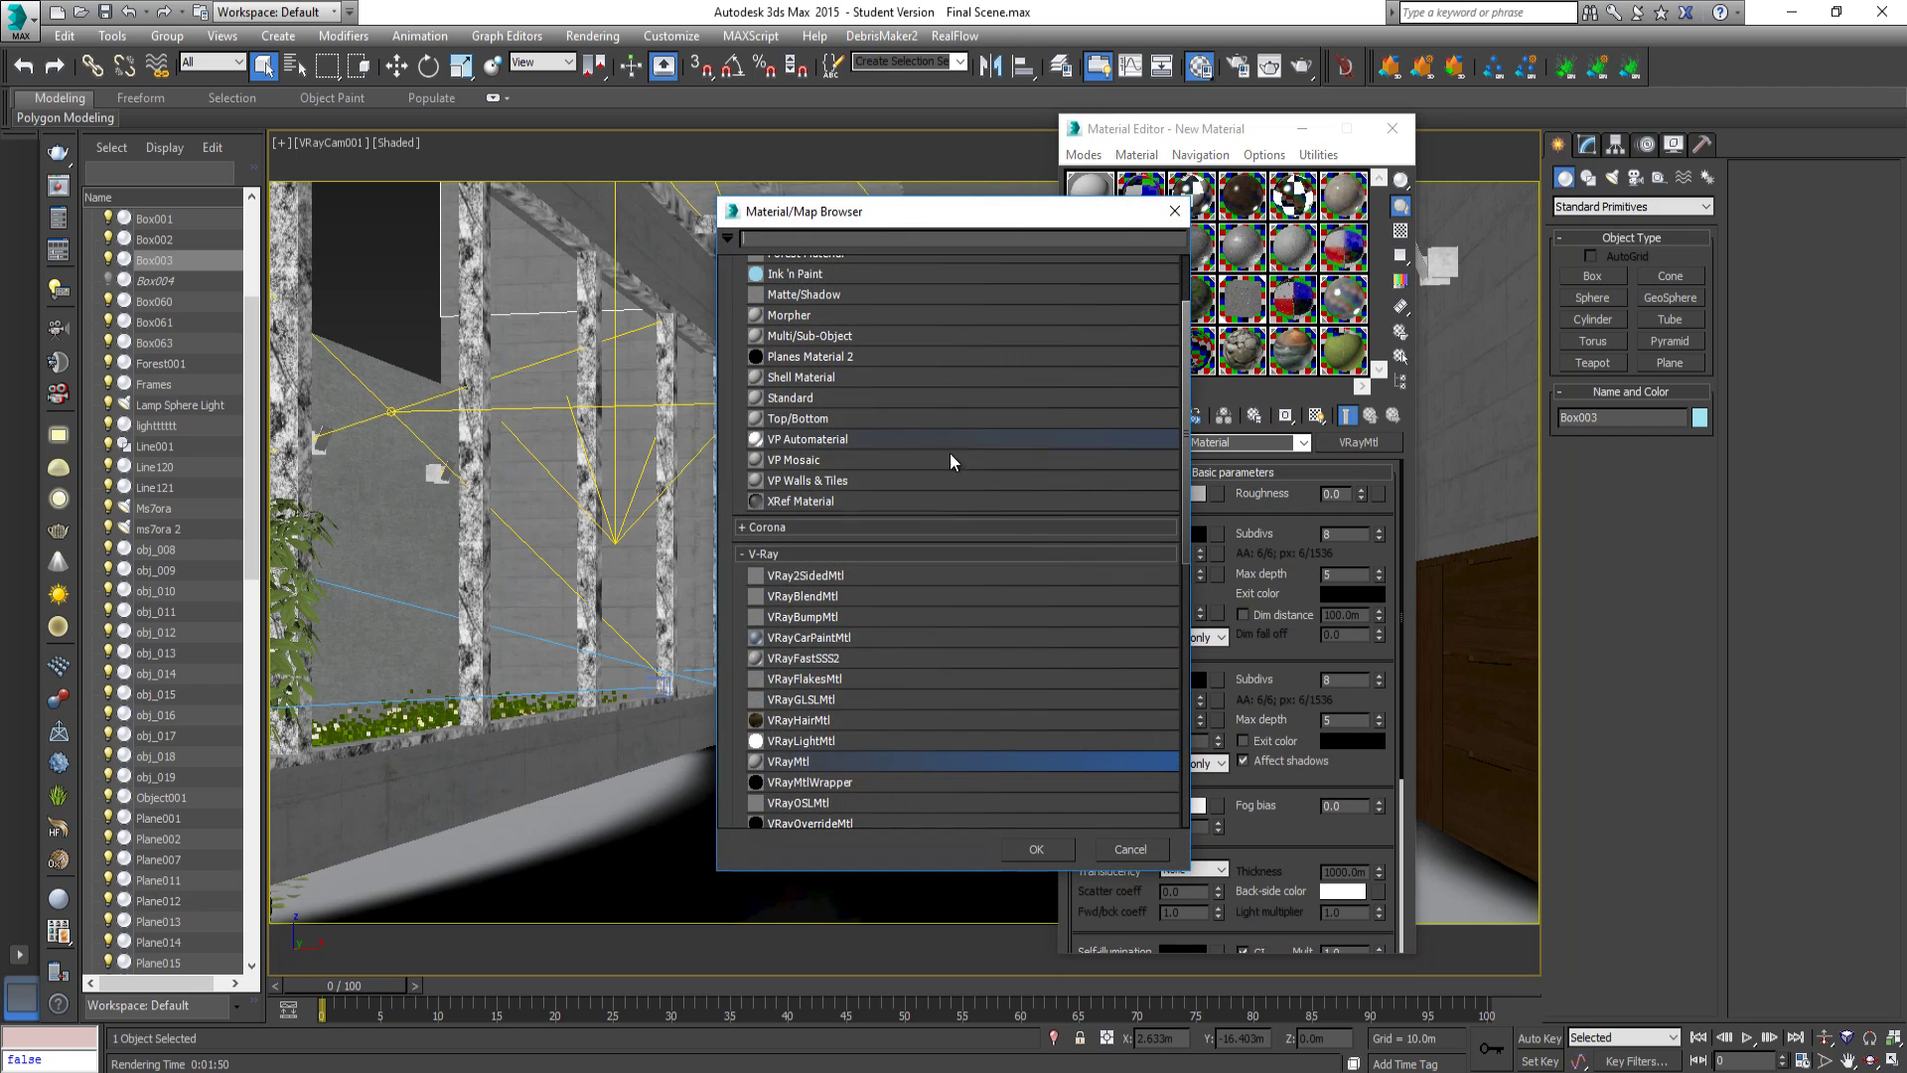
pyautogui.doubleClick(810, 762)
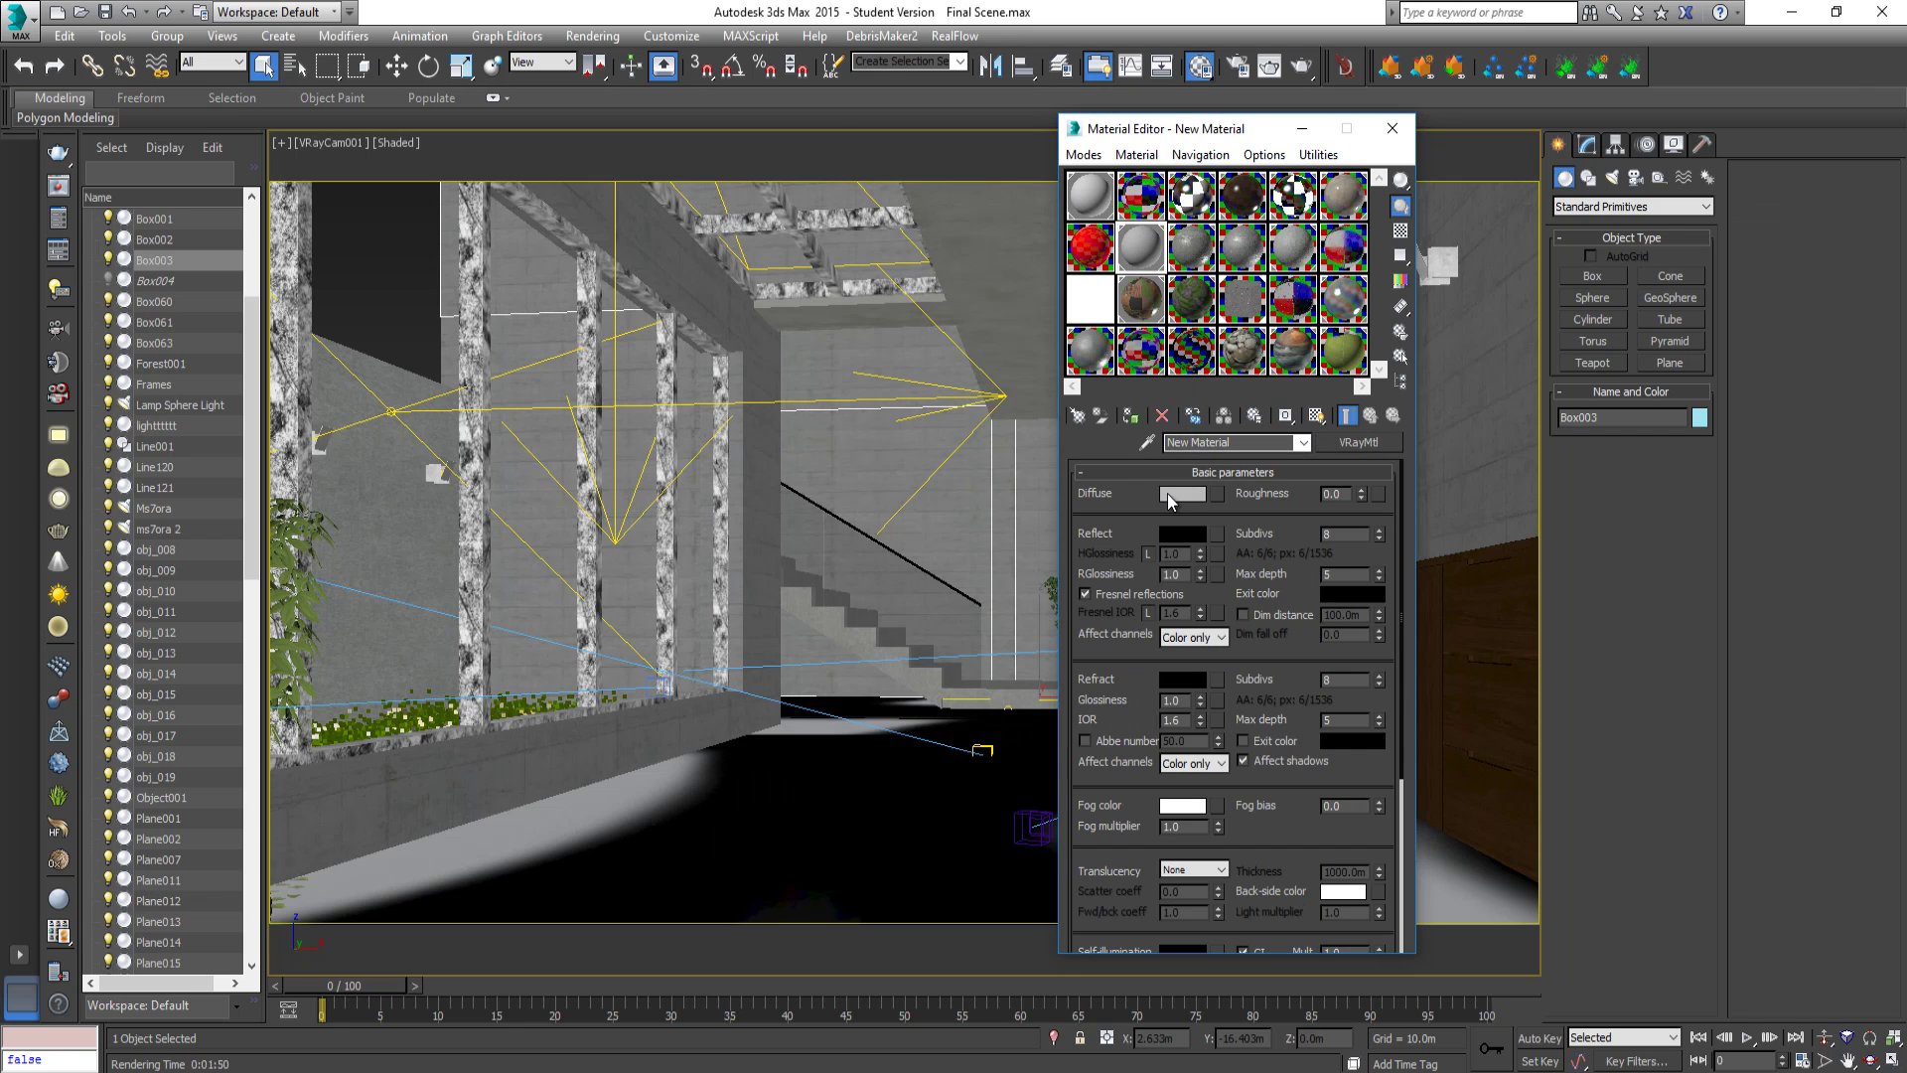
pyautogui.click(1177, 494)
pyautogui.click(794, 309)
pyautogui.click(1394, 129)
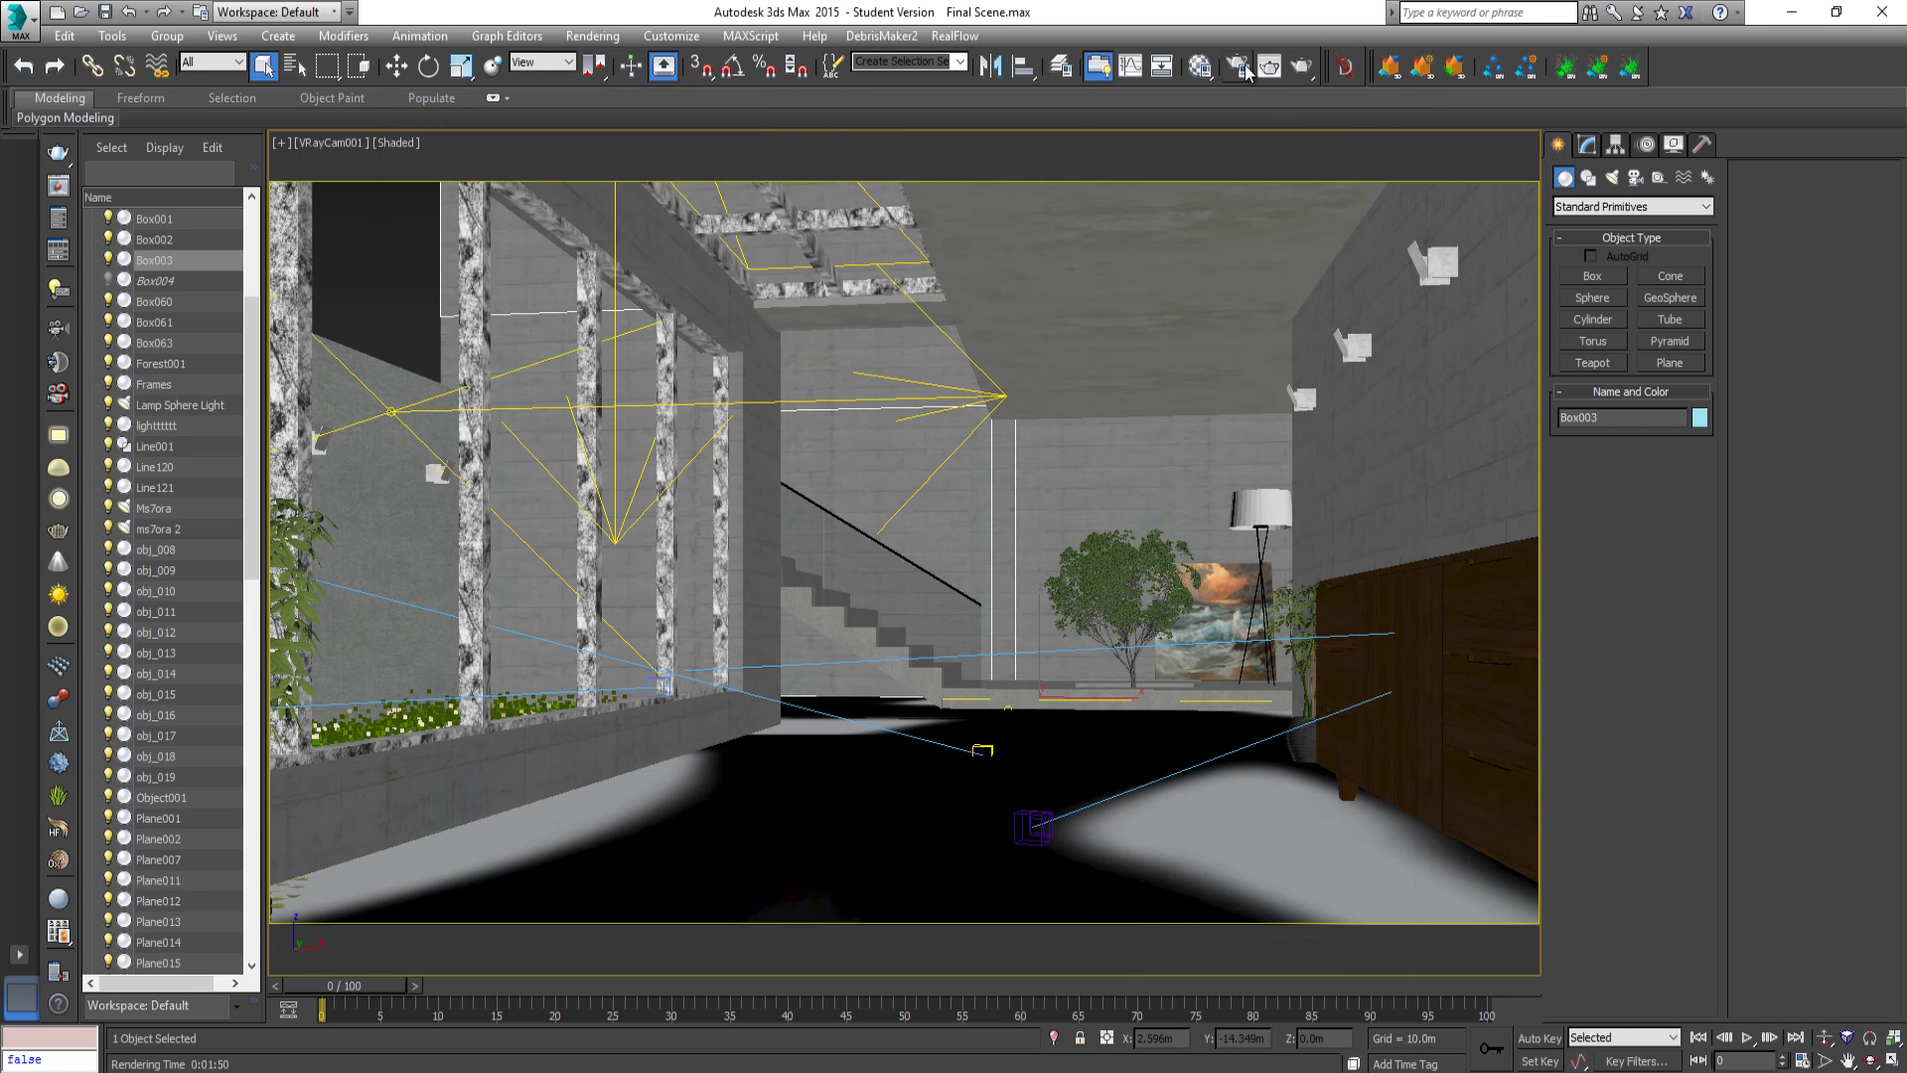
# Clear the override material in the V-Ray Global switches and turn off Override mtl.
pyautogui.press('F10')
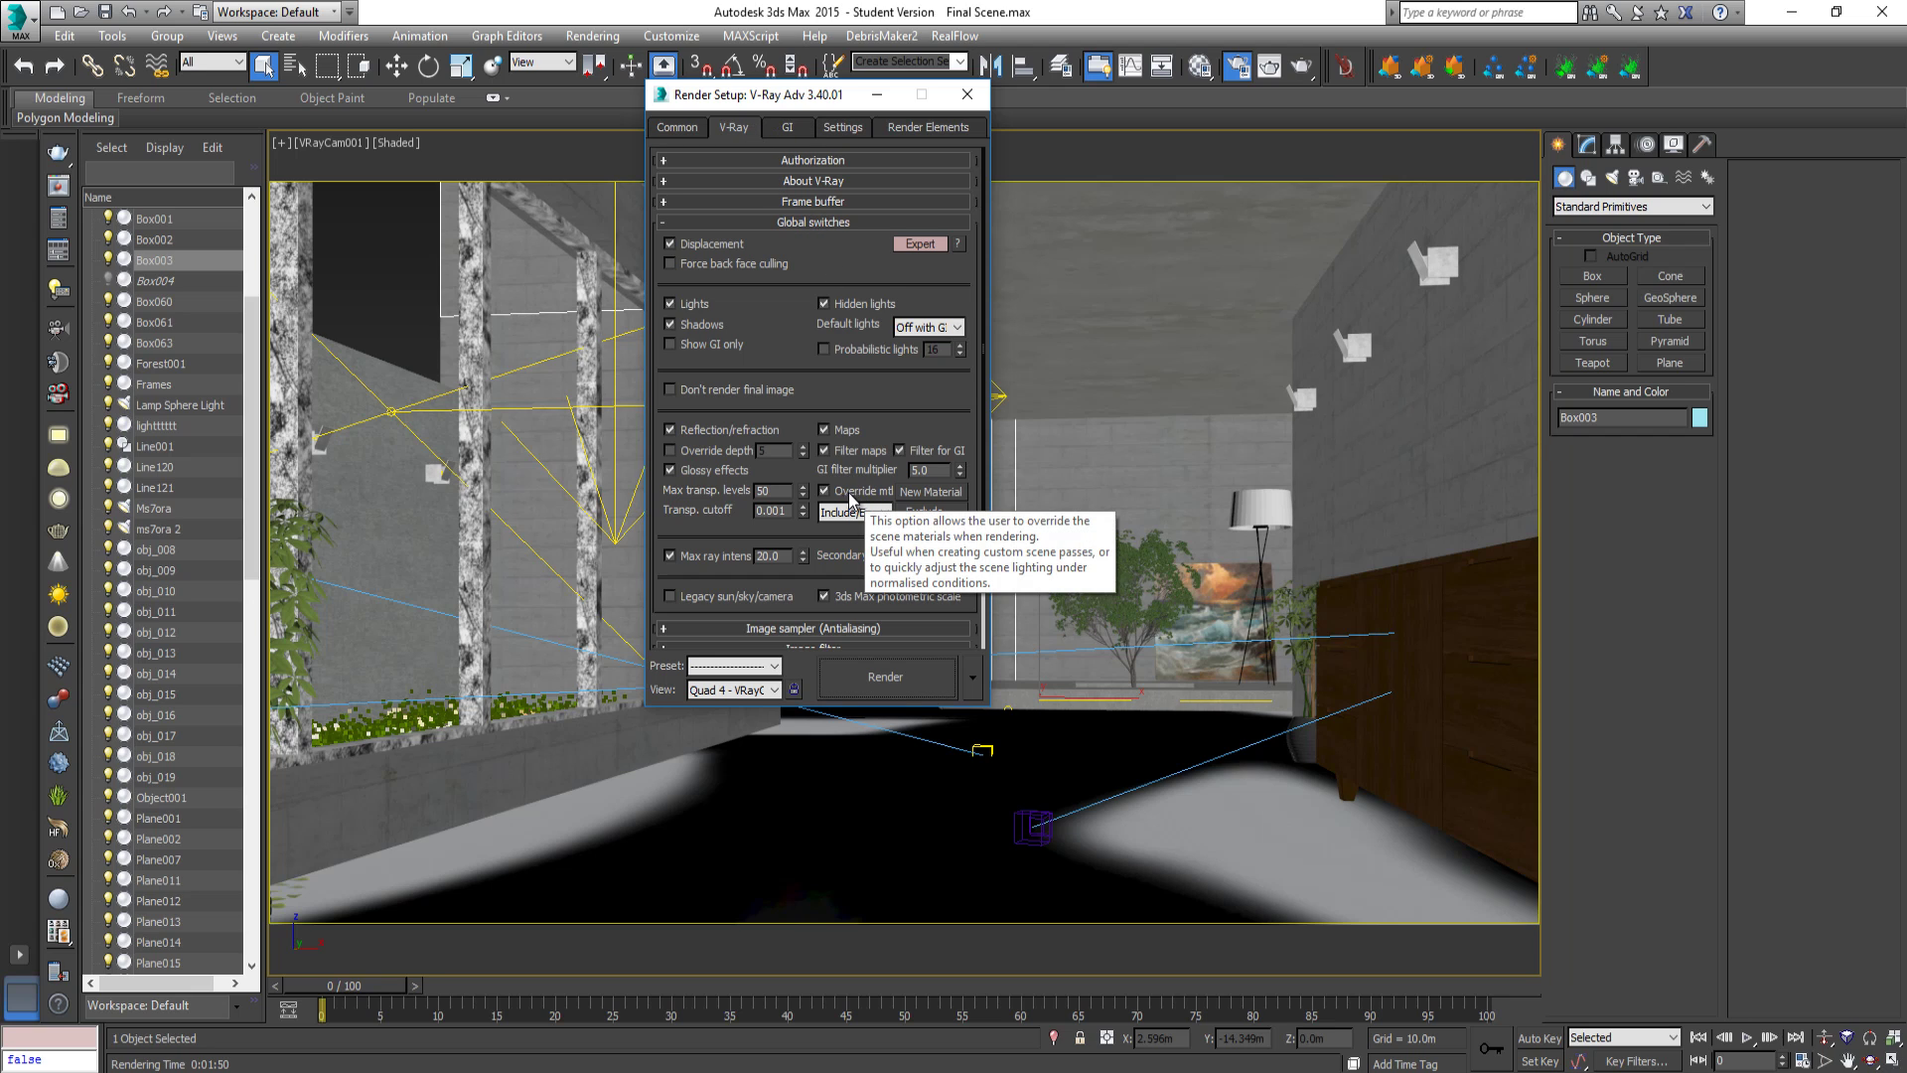
pyautogui.rightClick(917, 496)
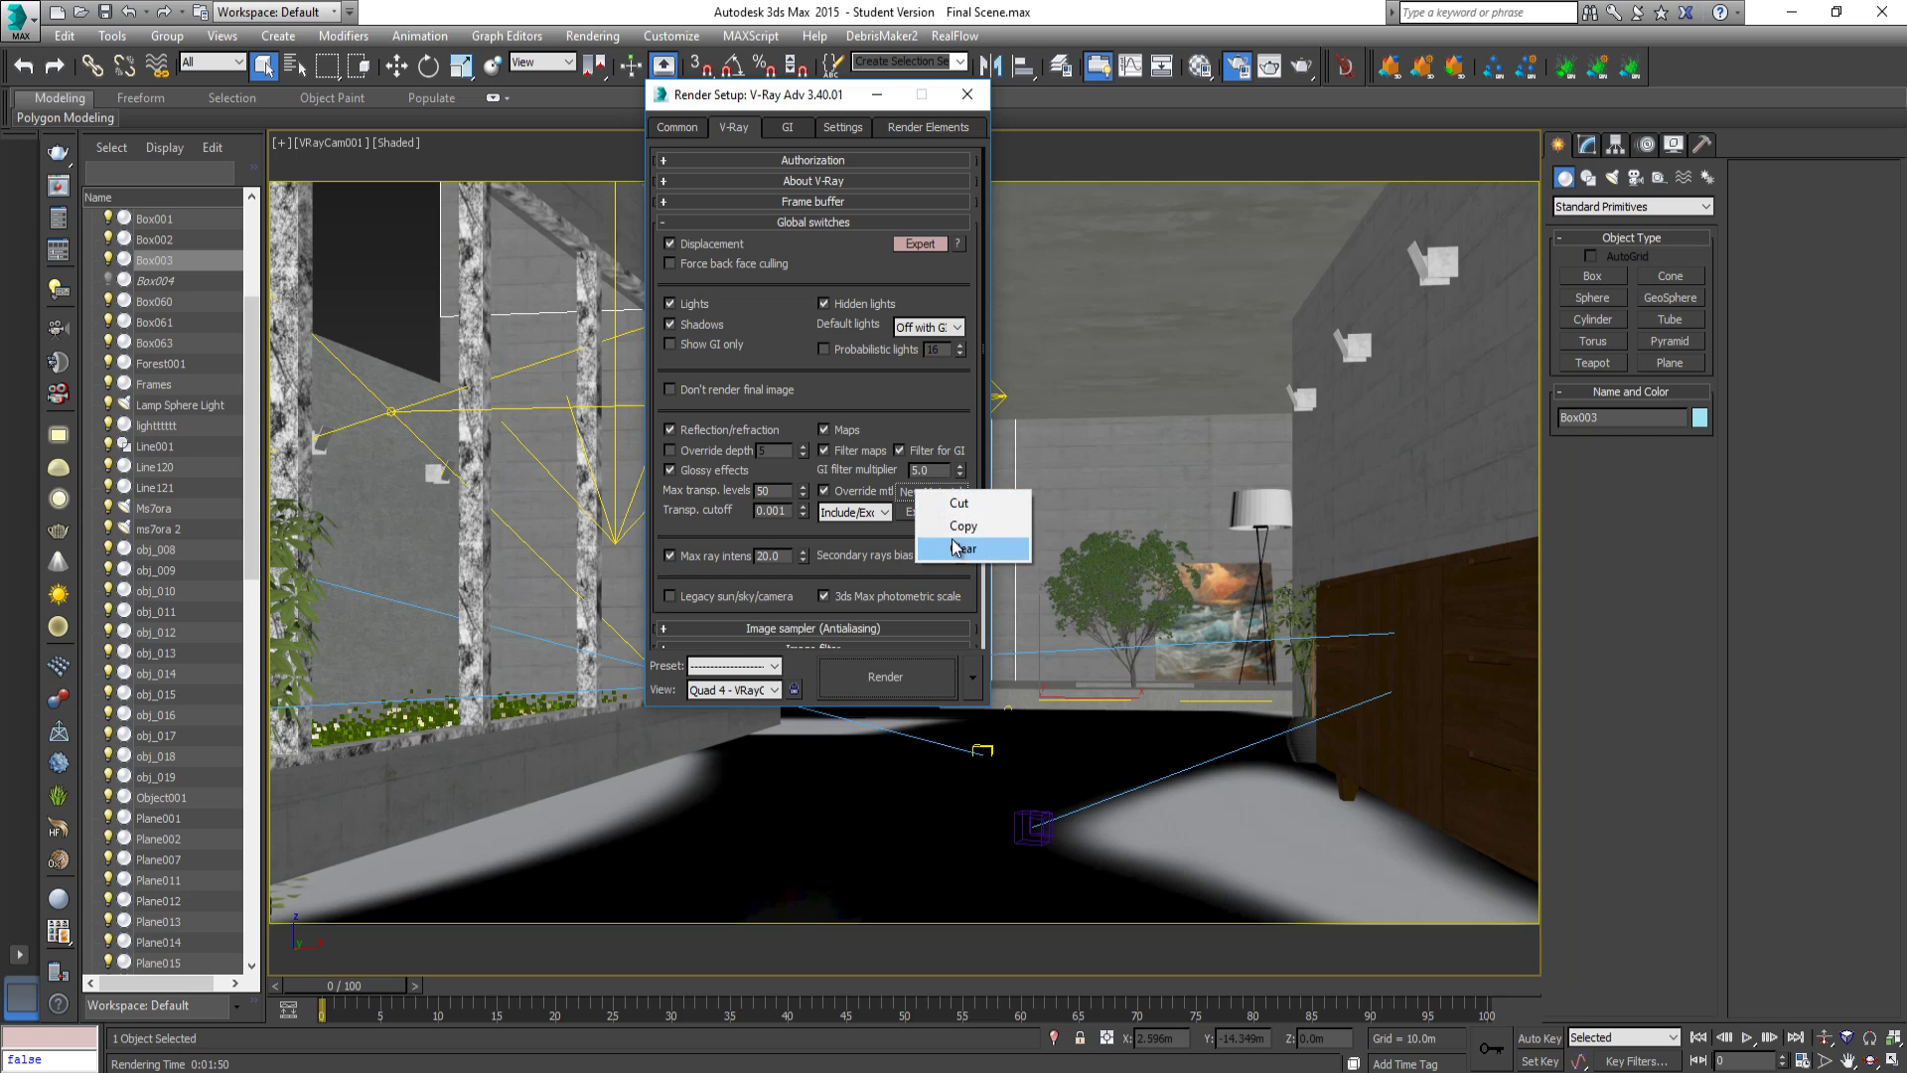
pyautogui.click(959, 544)
pyautogui.click(824, 491)
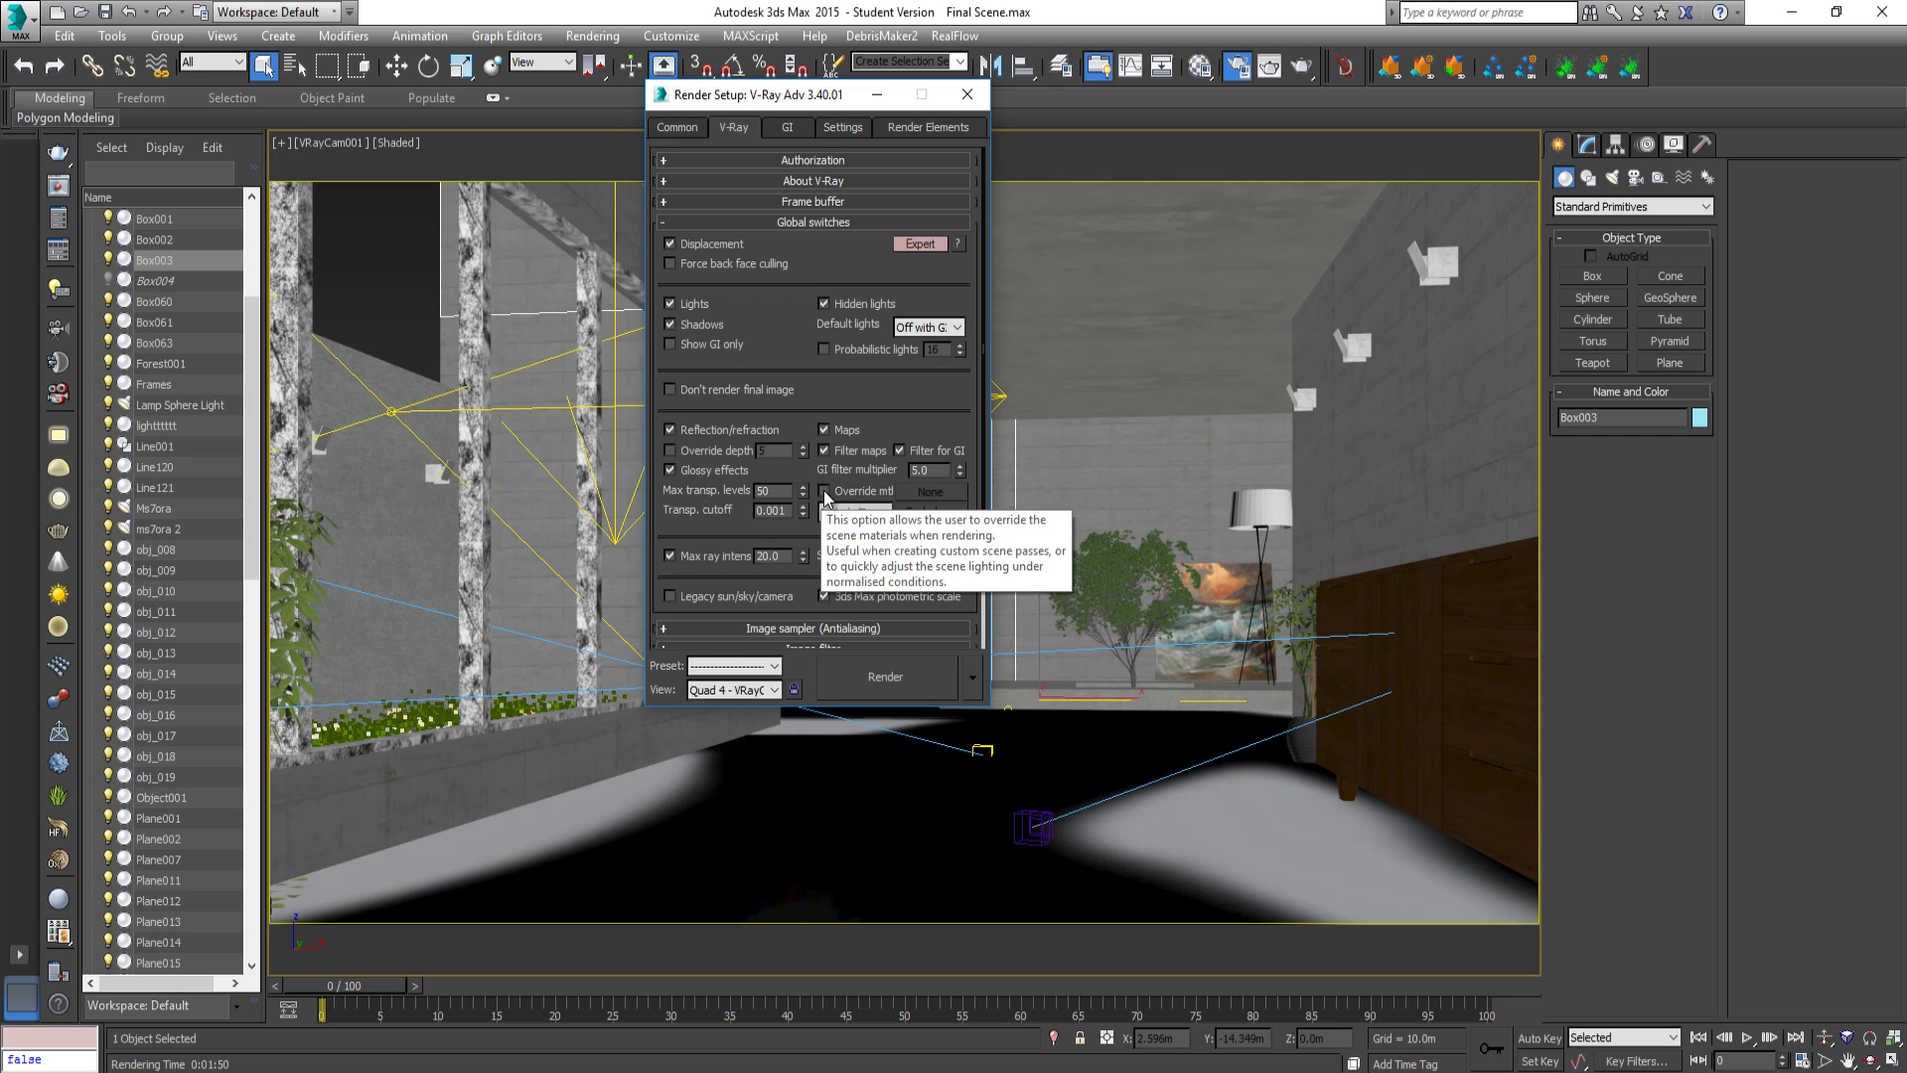
# Render the camera view with the original scene materials, inspect the image, stop the render and close the frame buffer.
pyautogui.click(878, 686)
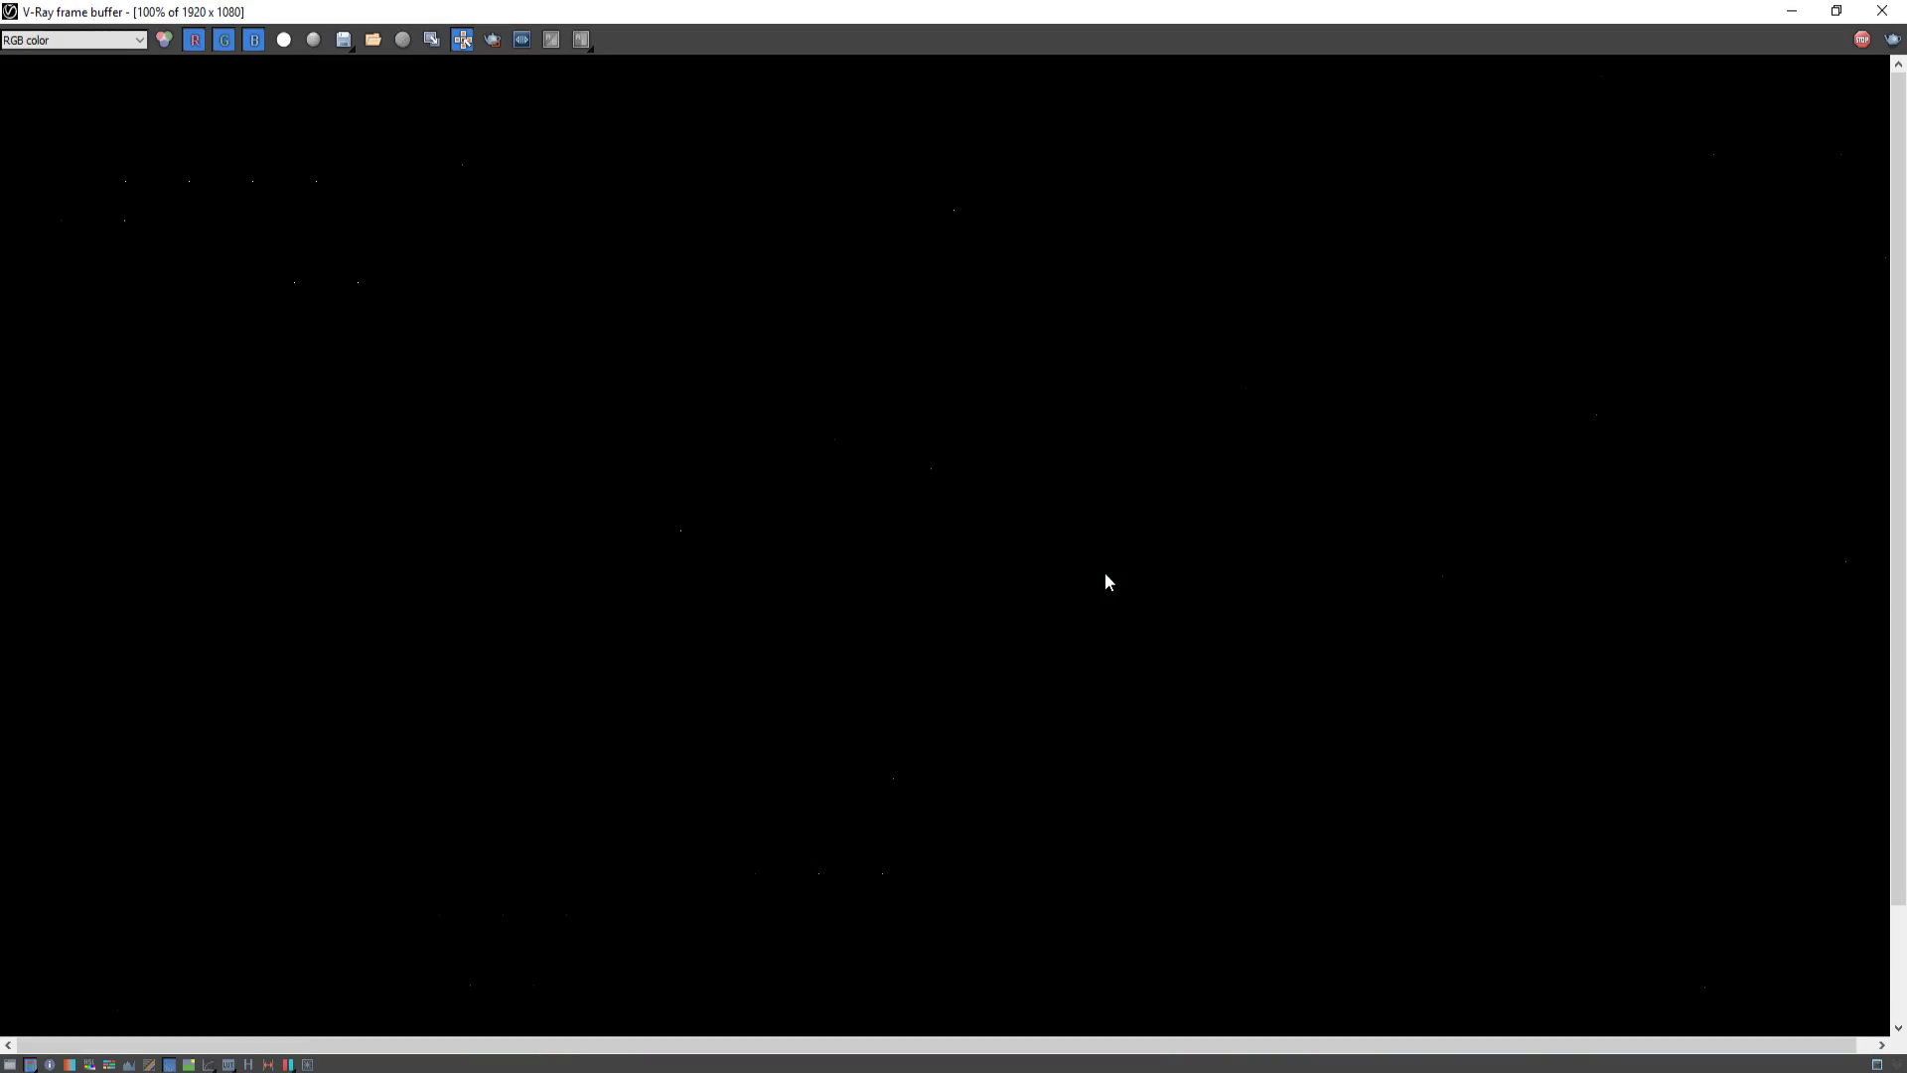
pyautogui.scroll(1, 1129, 634)
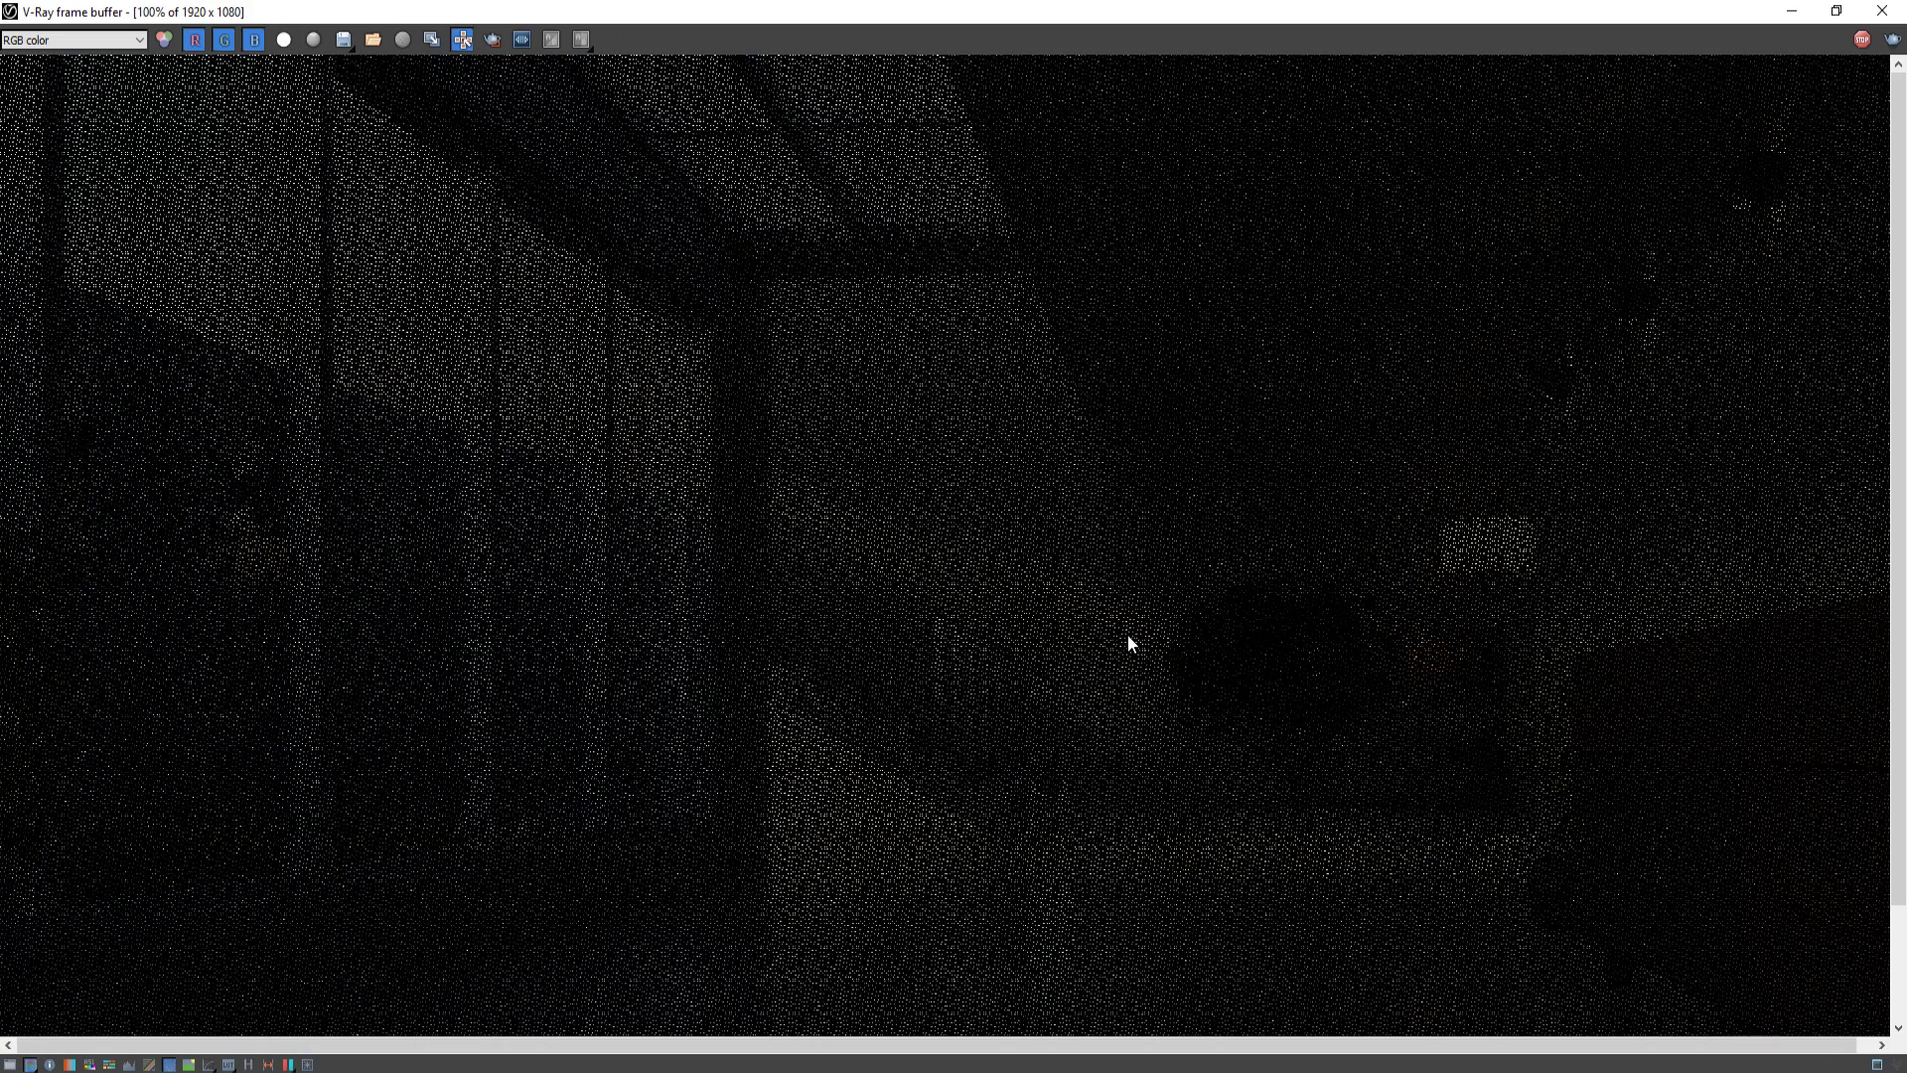
pyautogui.scroll(-1, 1128, 634)
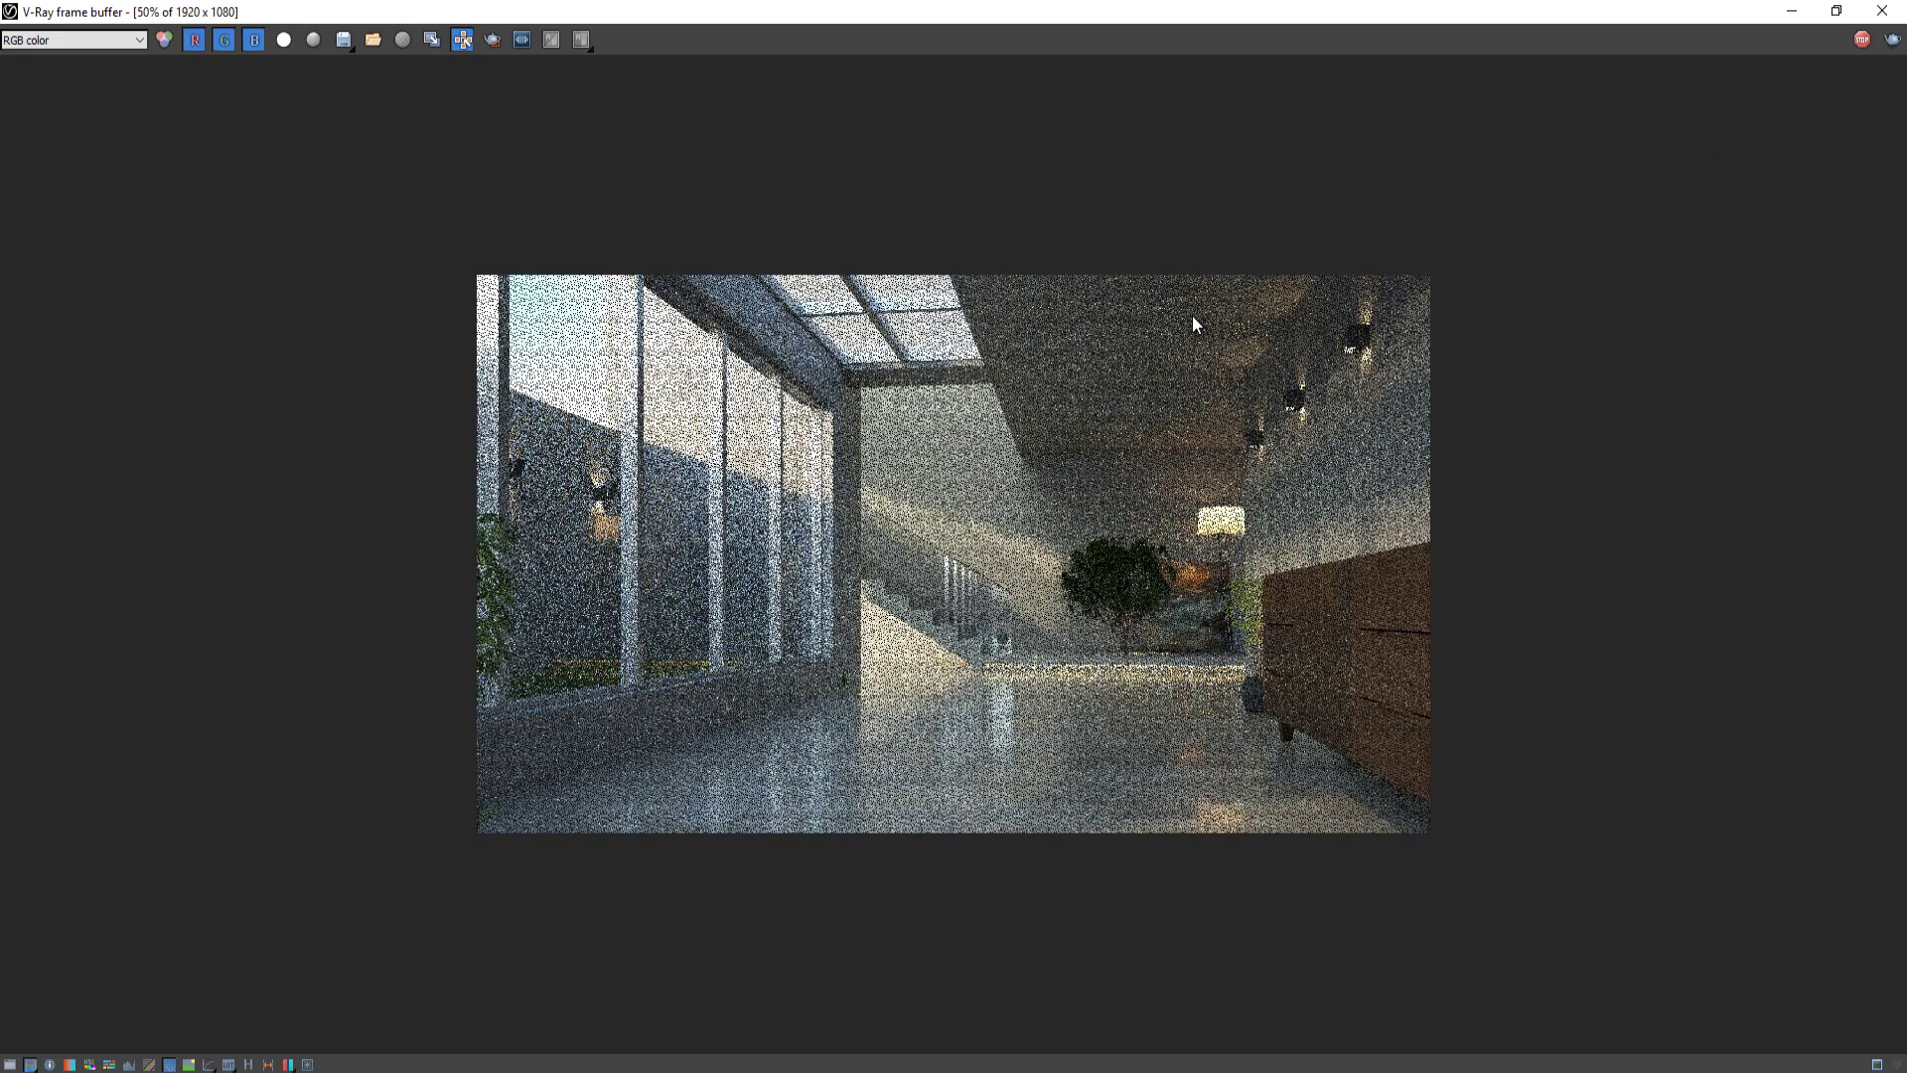
pyautogui.scroll(1, 1192, 313)
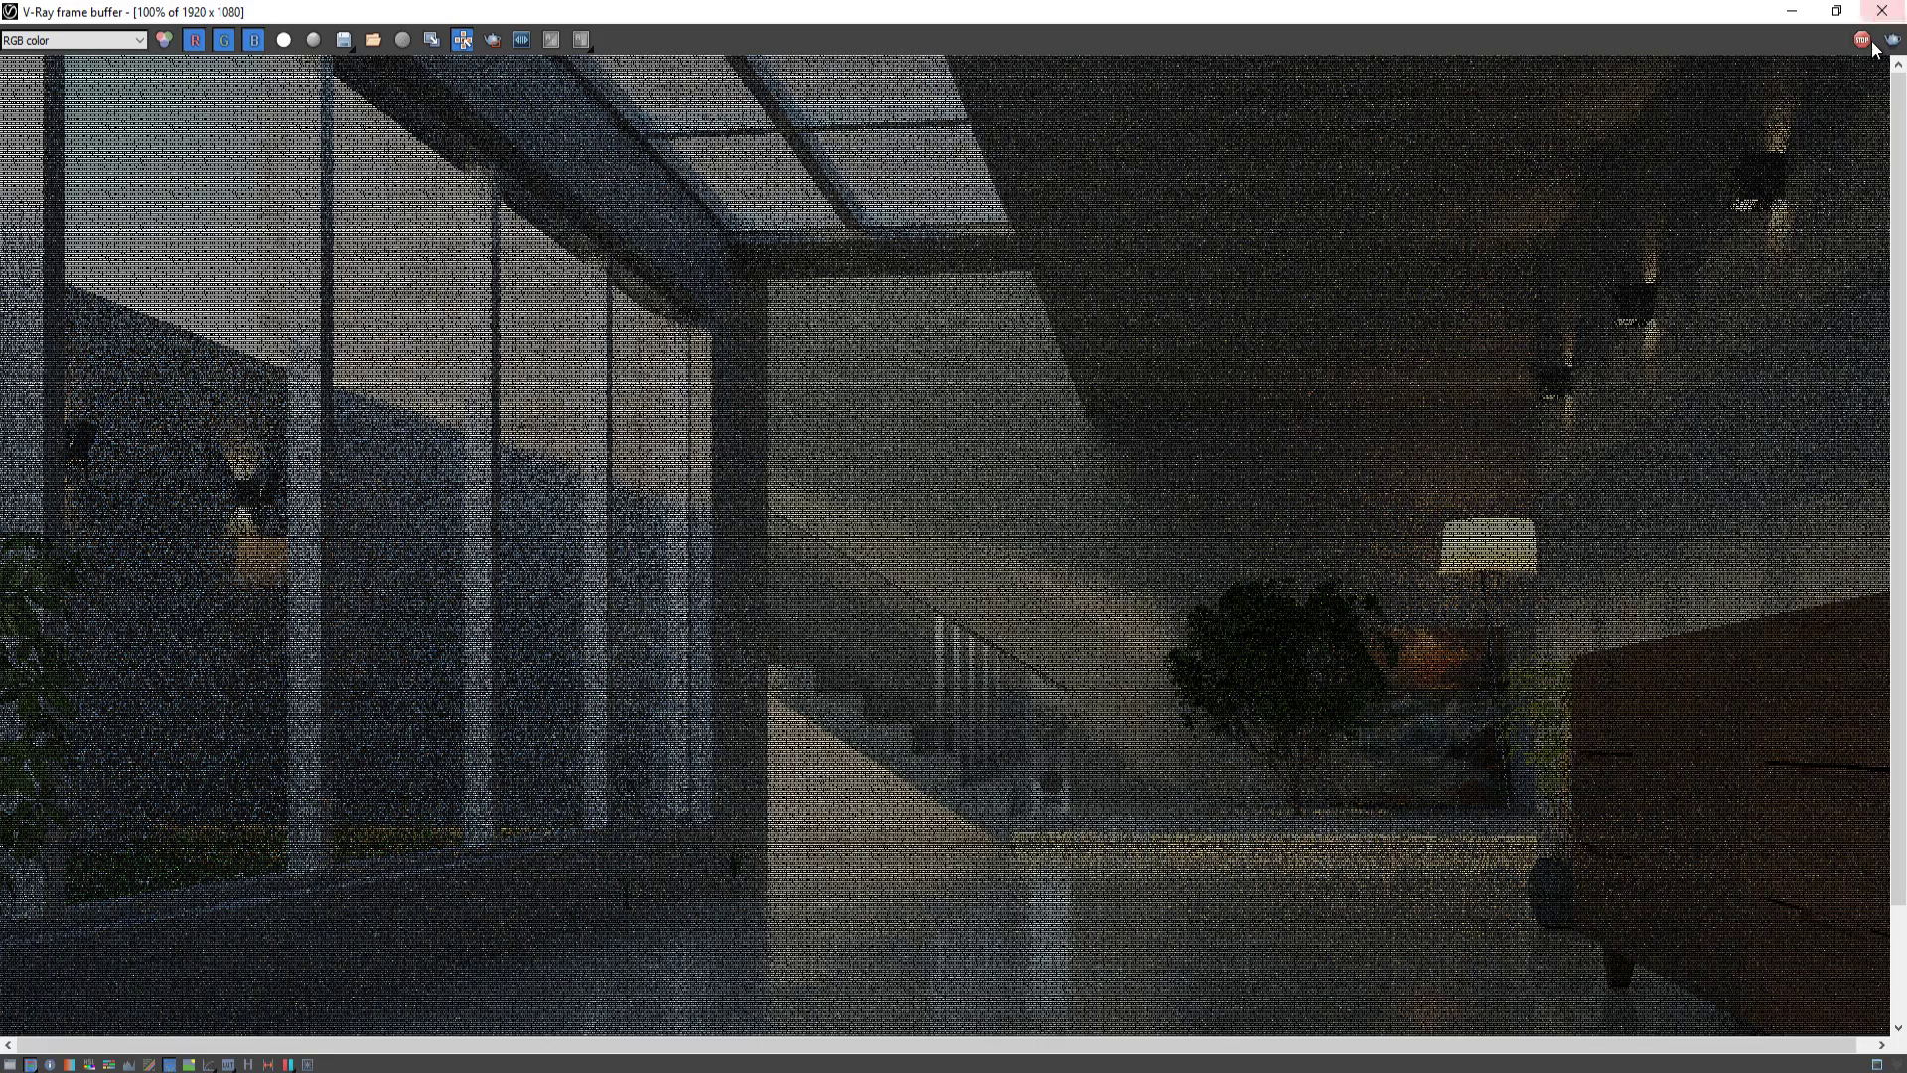
pyautogui.scroll(-1, 1694, 242)
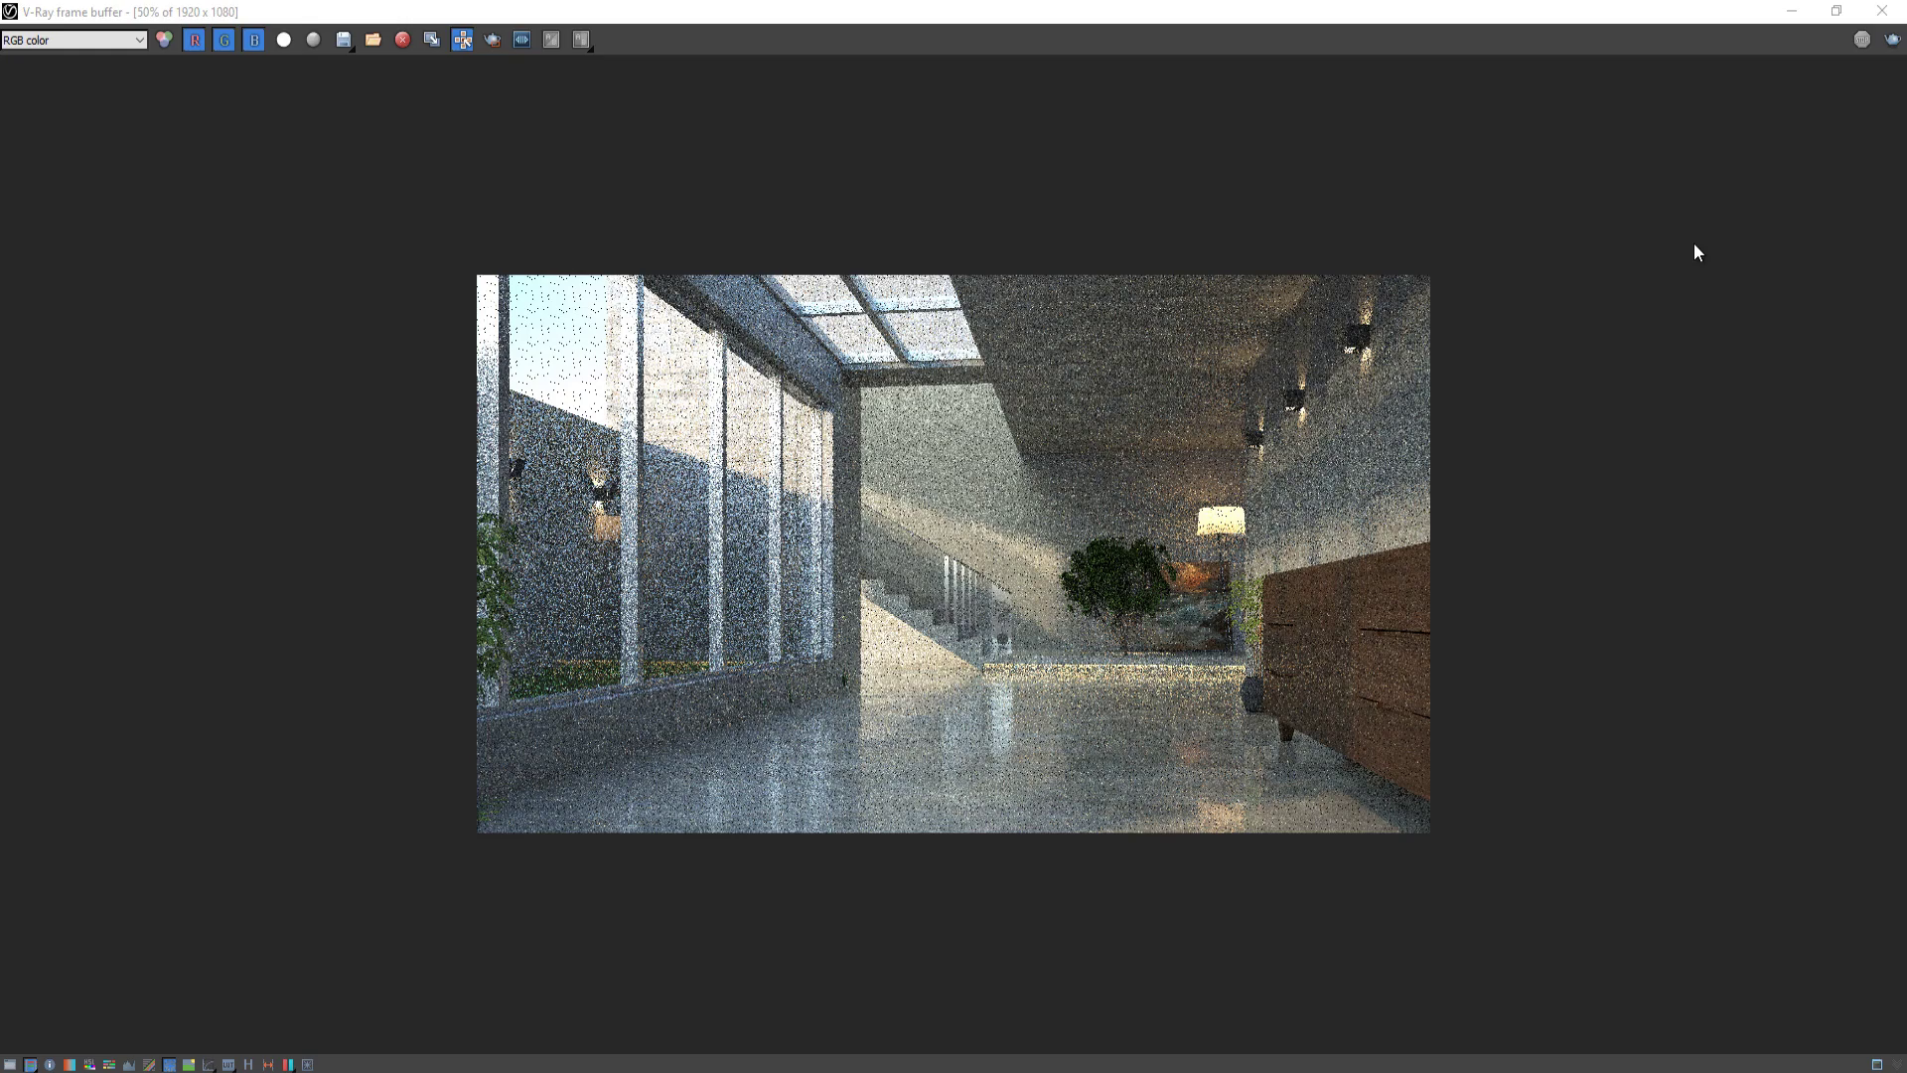
pyautogui.click(1884, 12)
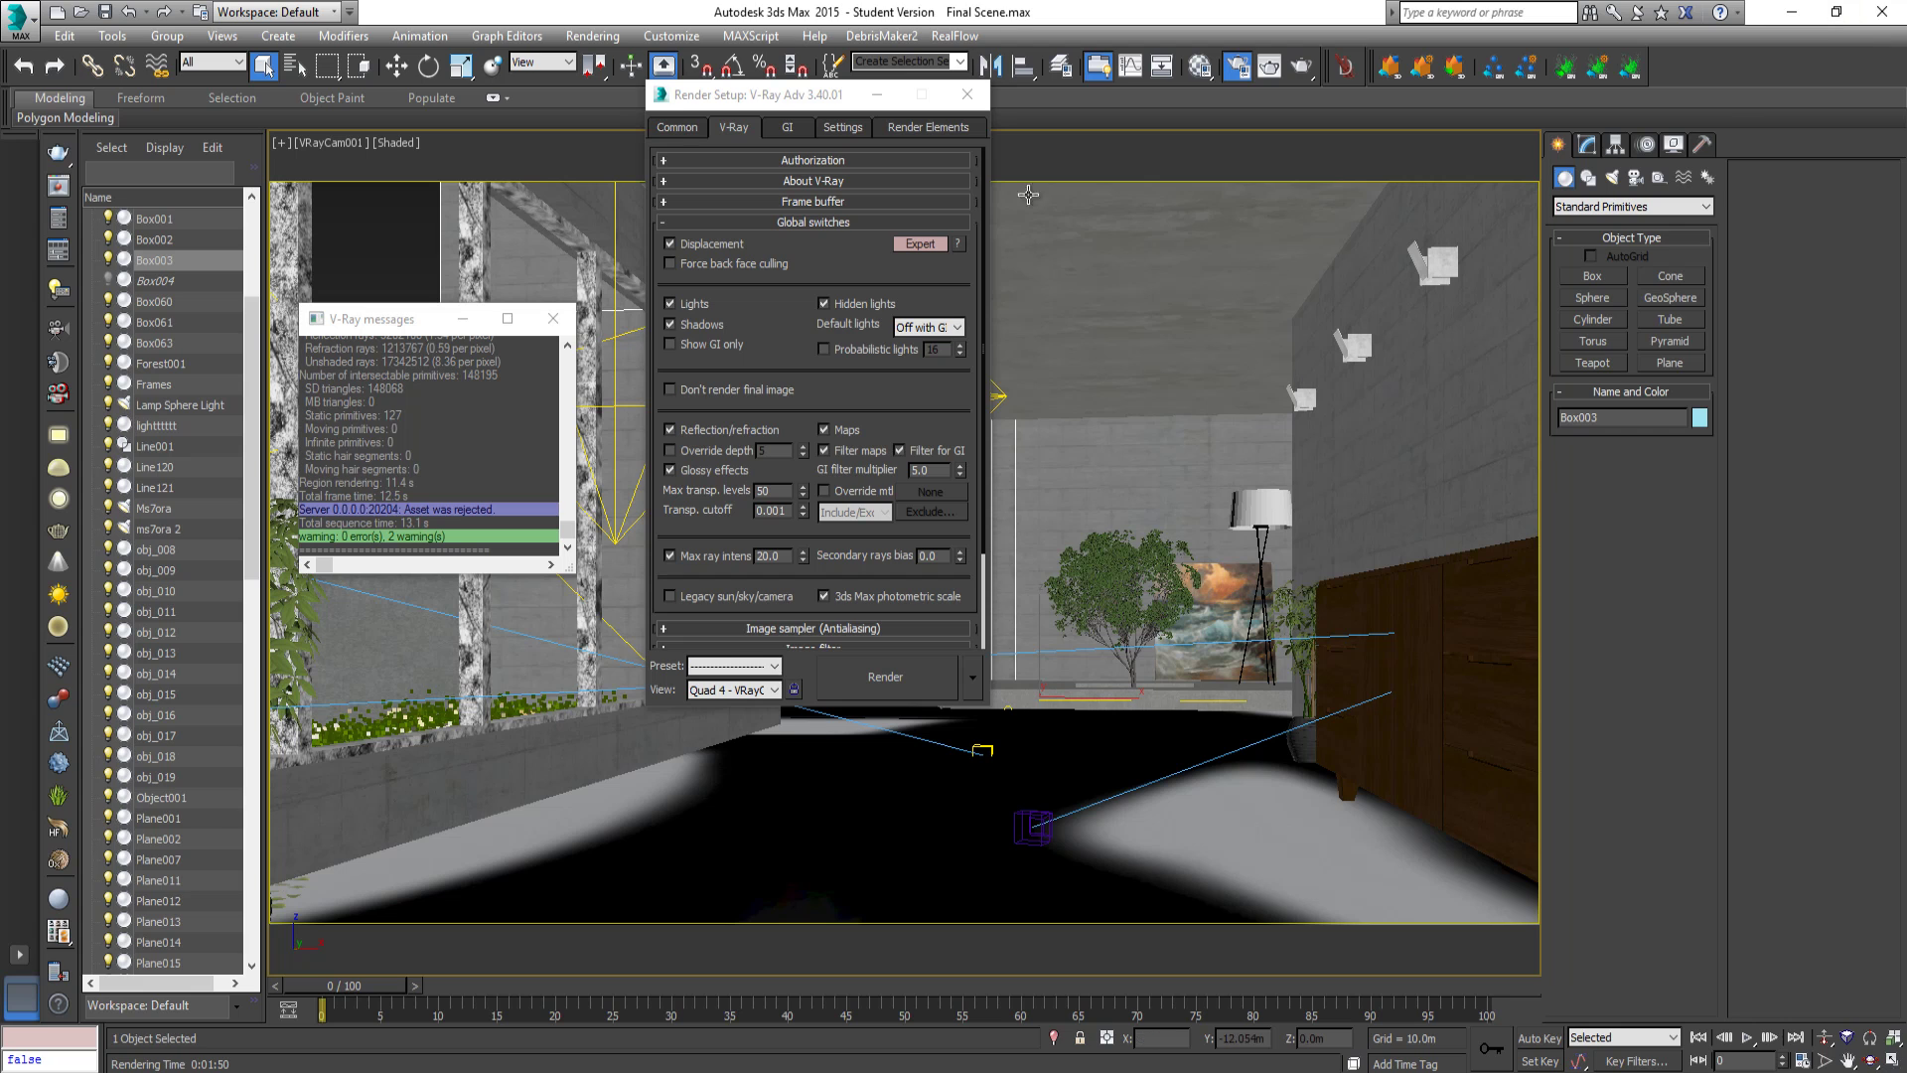
# Turn on Override mtl and assign New Material from the material editor to its slot as an instance.
pyautogui.click(852, 492)
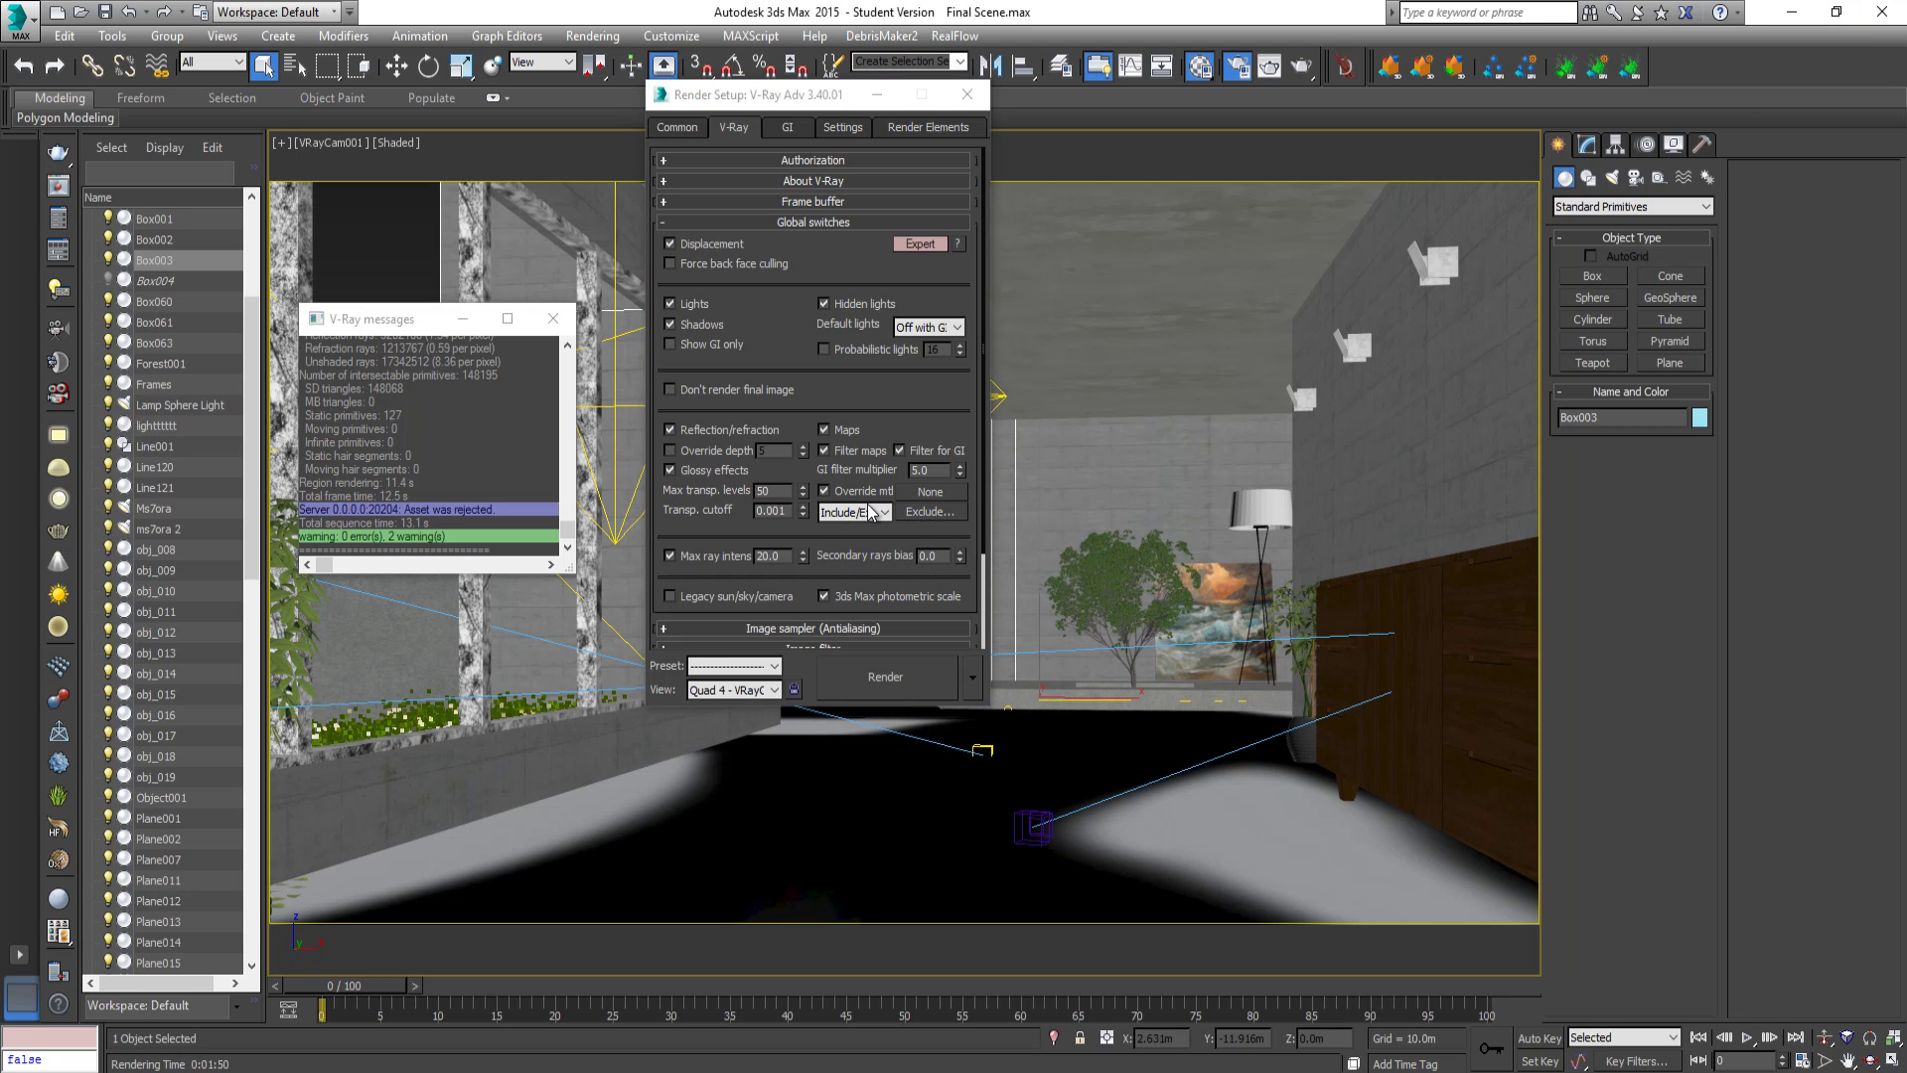
pyautogui.click(1199, 67)
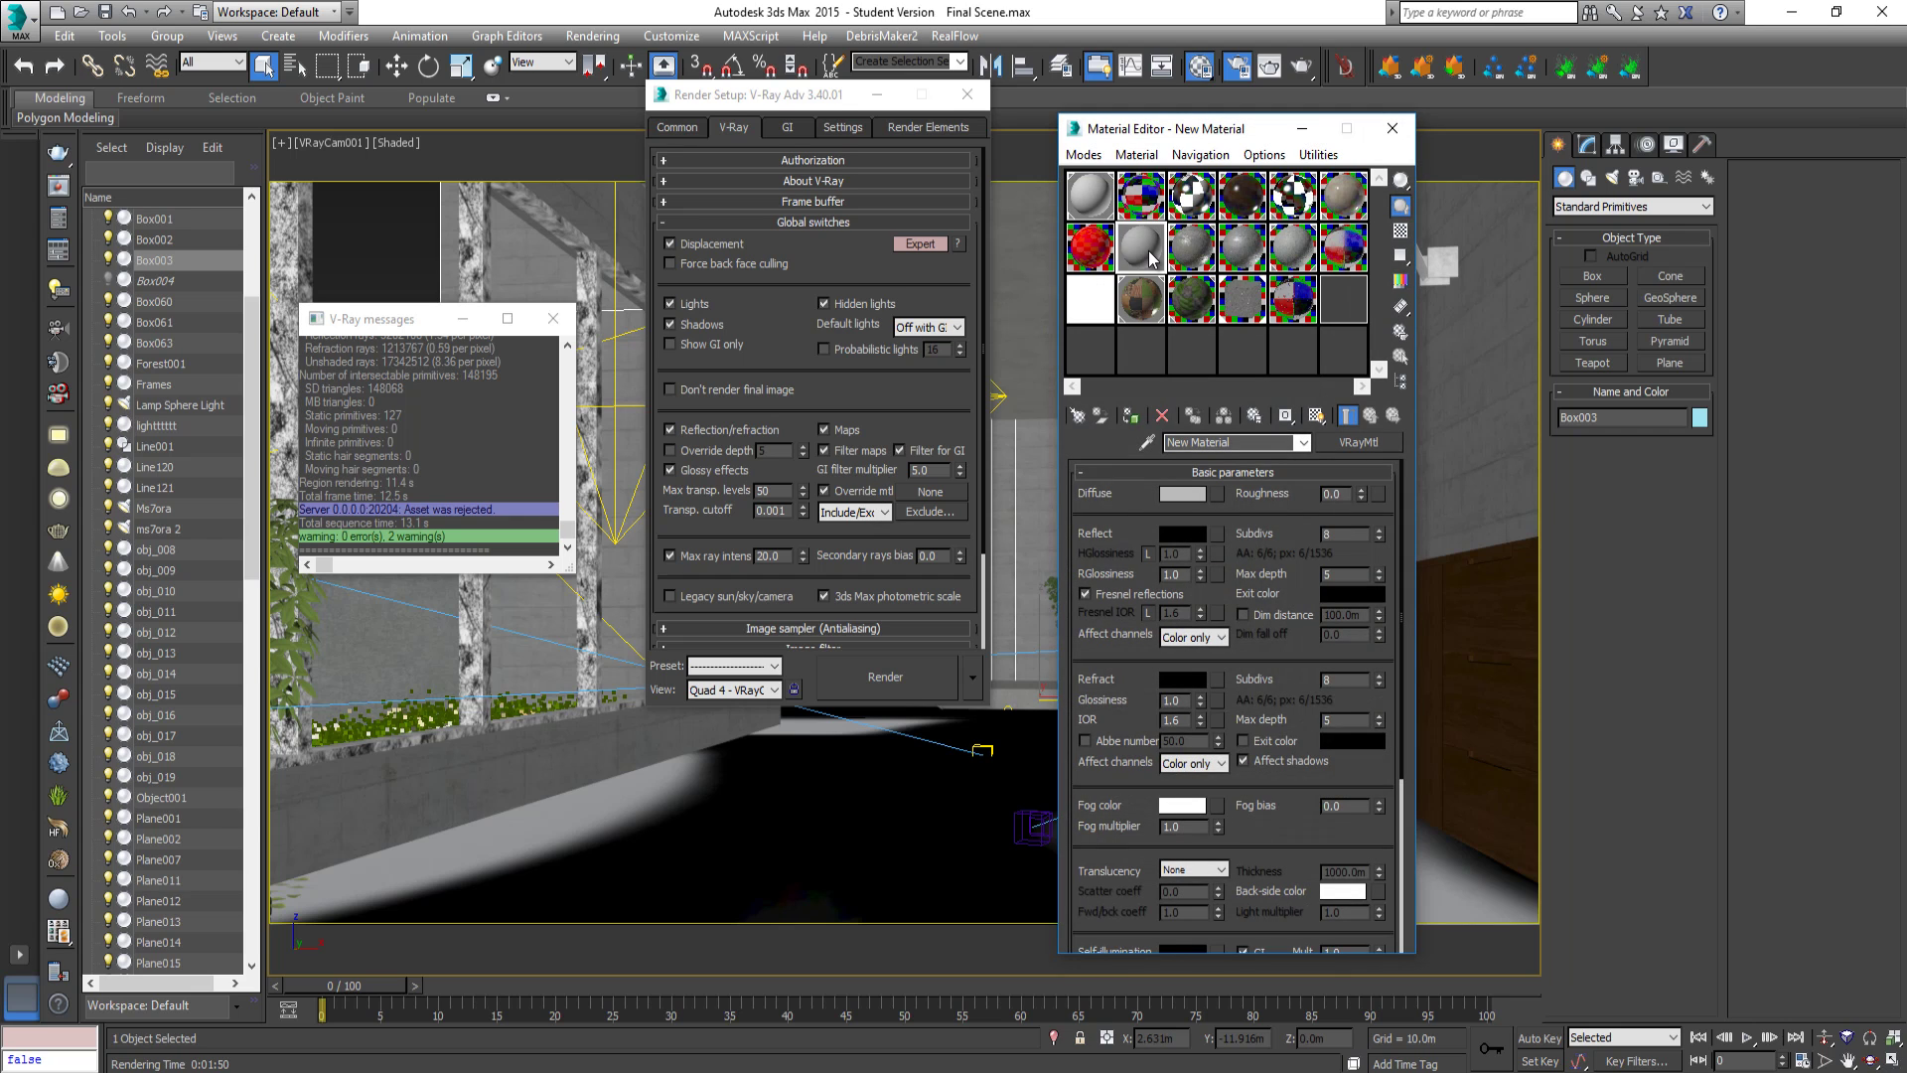
pyautogui.moveTo(1209, 139); pyautogui.dragTo(1285, 114)
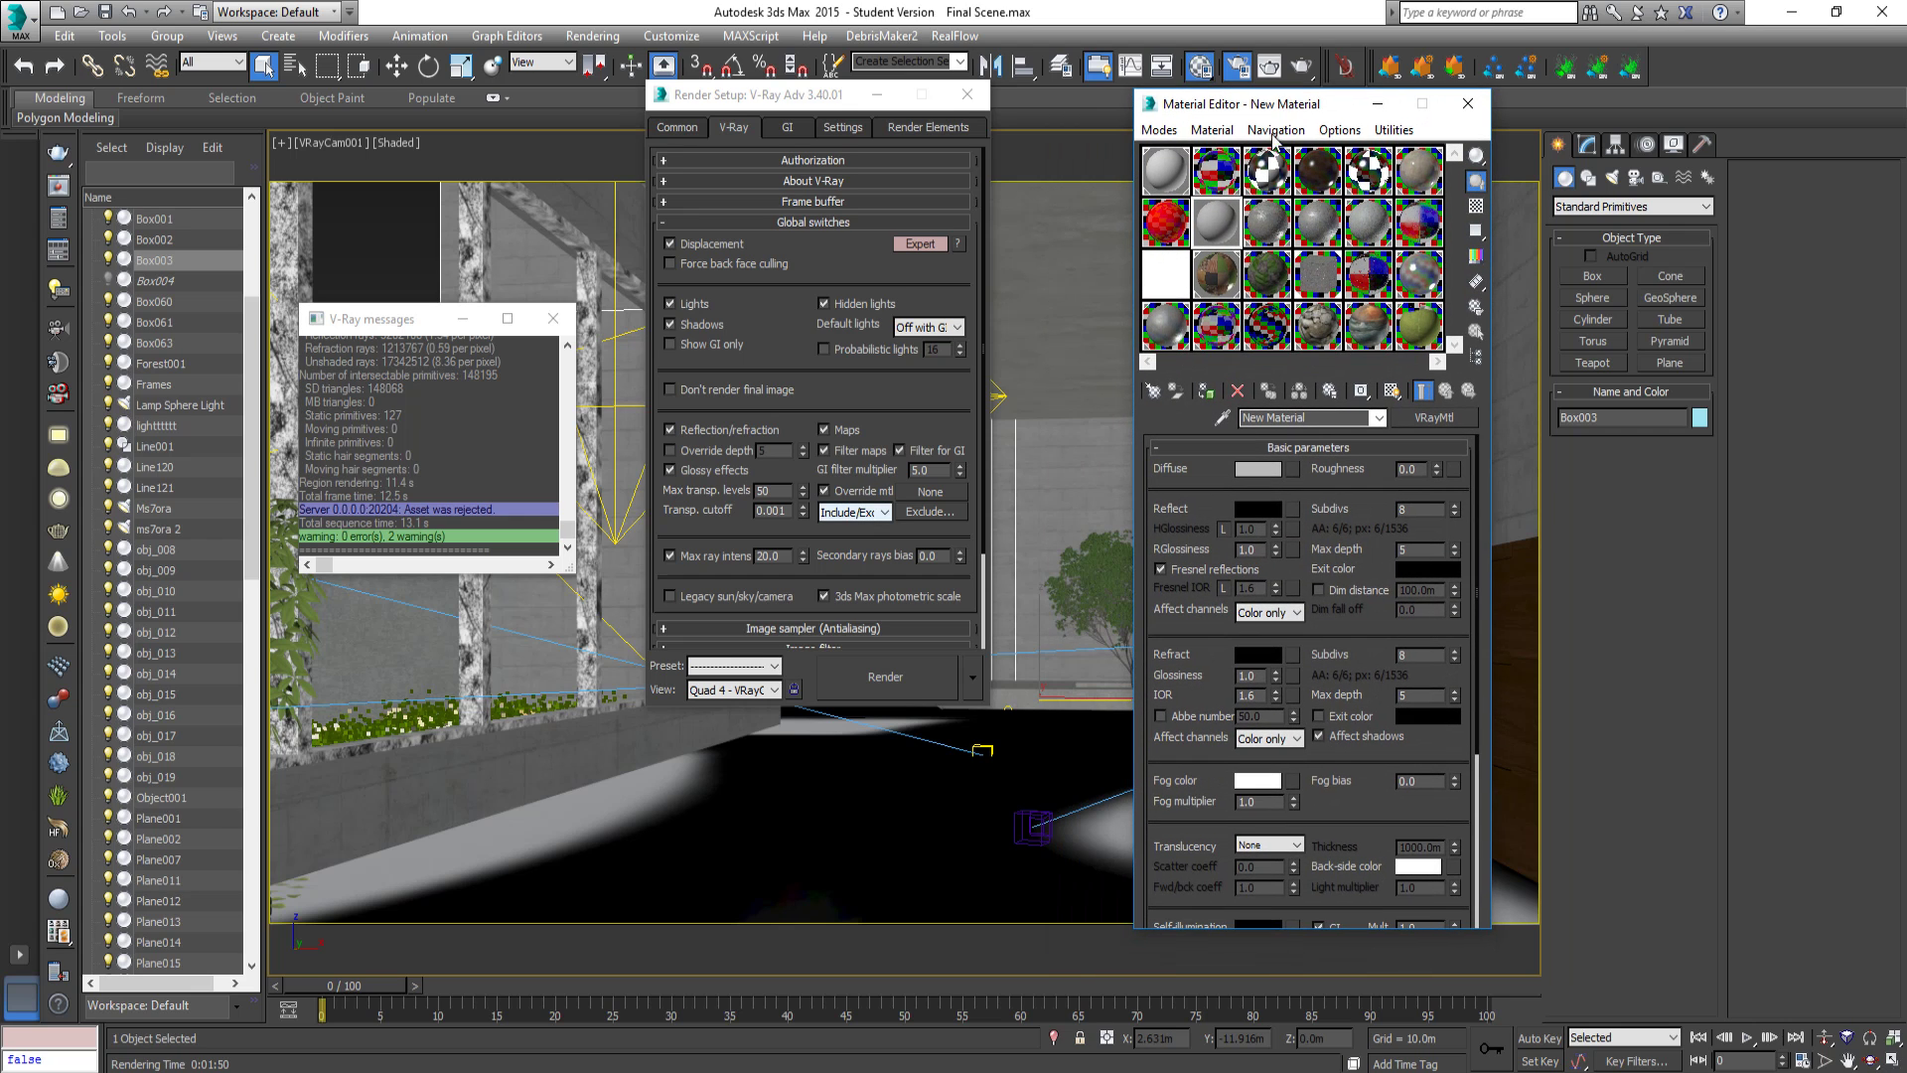
pyautogui.moveTo(1442, 422); pyautogui.dragTo(927, 493)
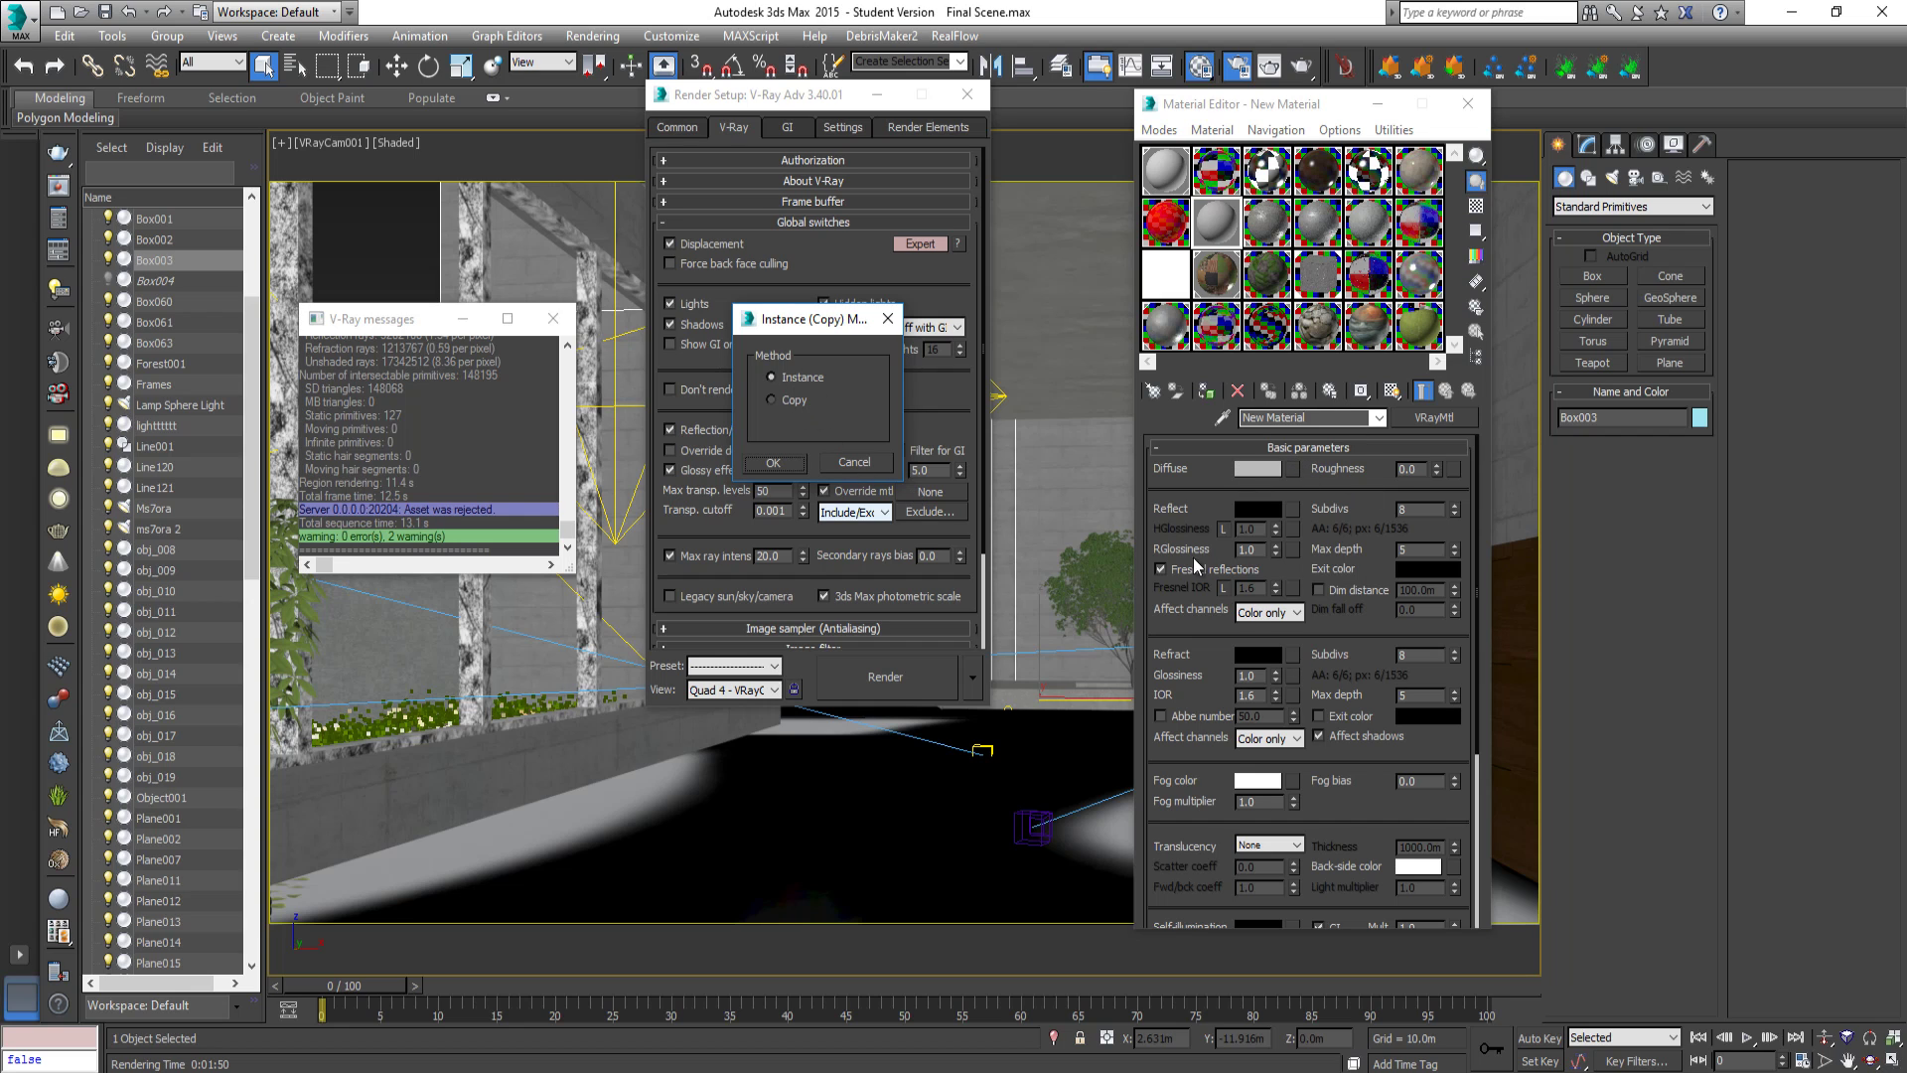
pyautogui.click(774, 463)
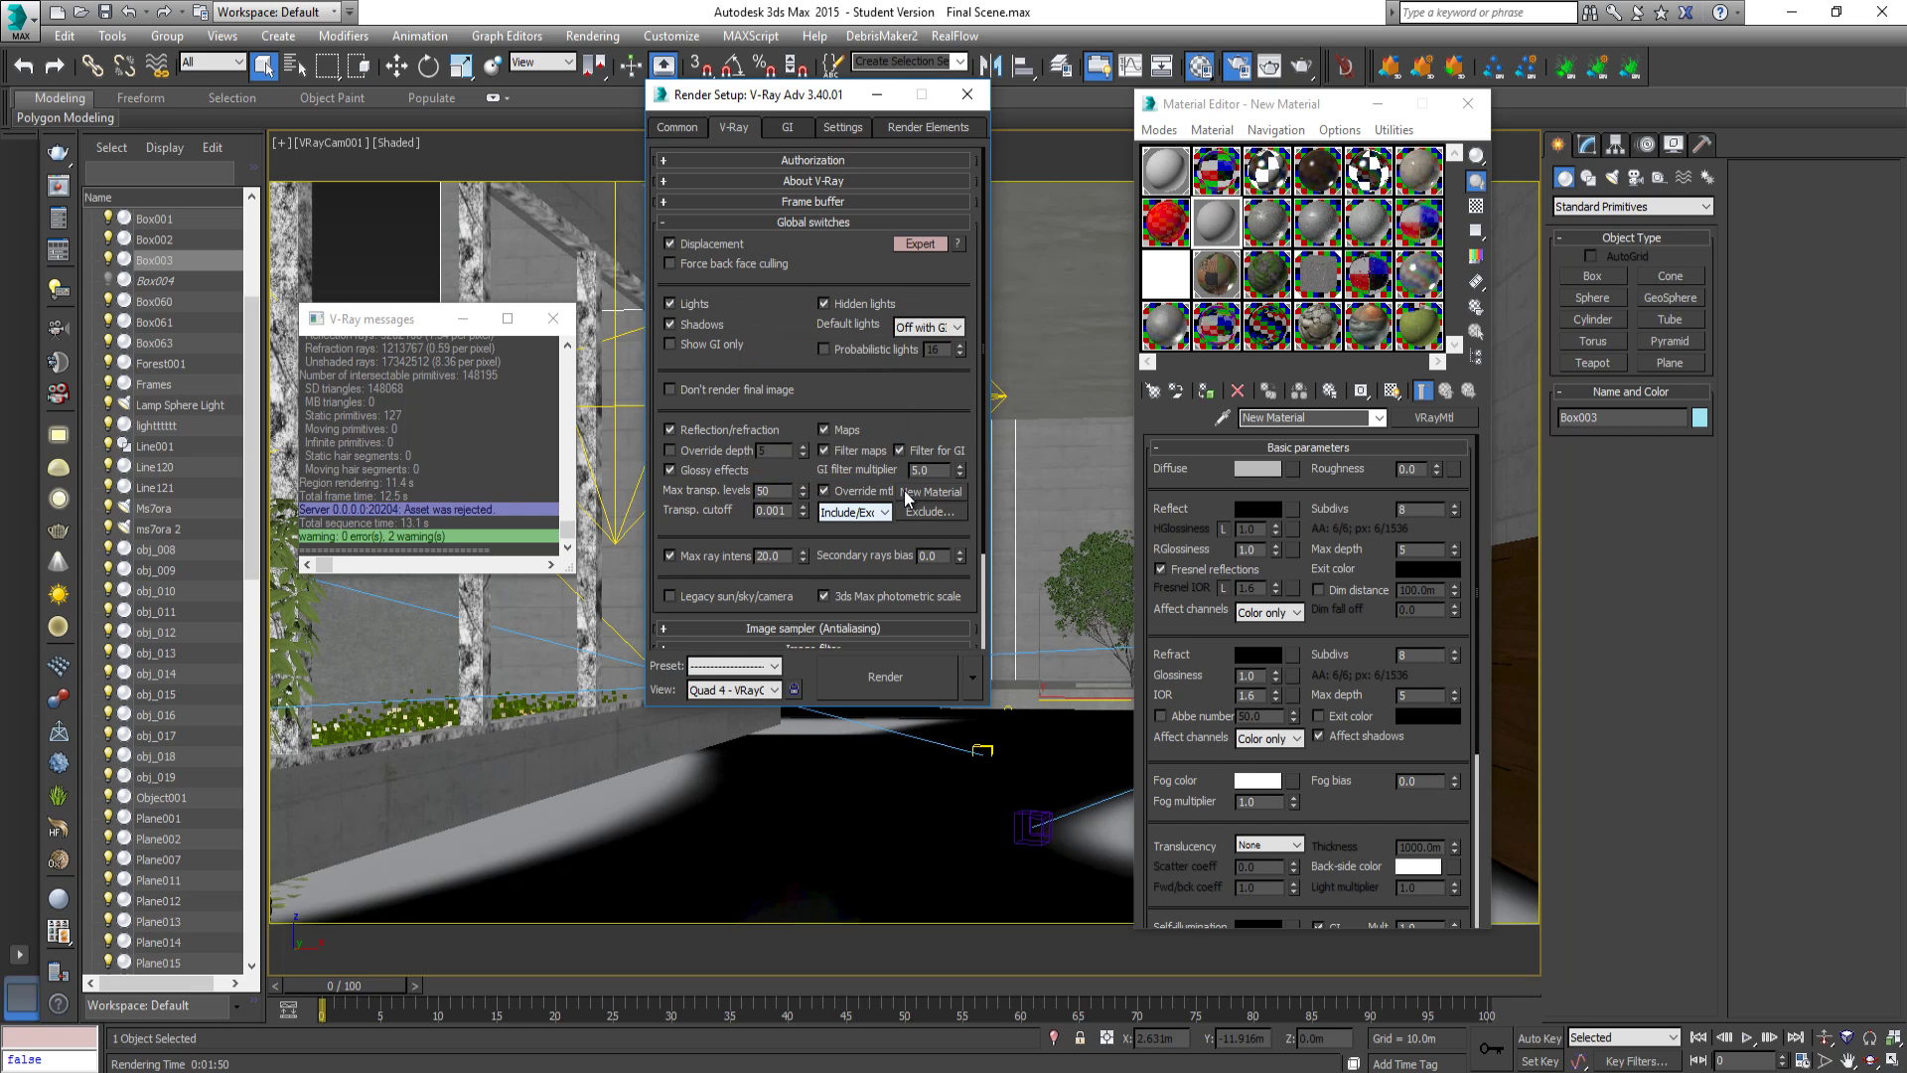
# Close the open dialogs, render the camera view with the material override on, and inspect the image at 50% and 100% zoom.
pyautogui.click(967, 94)
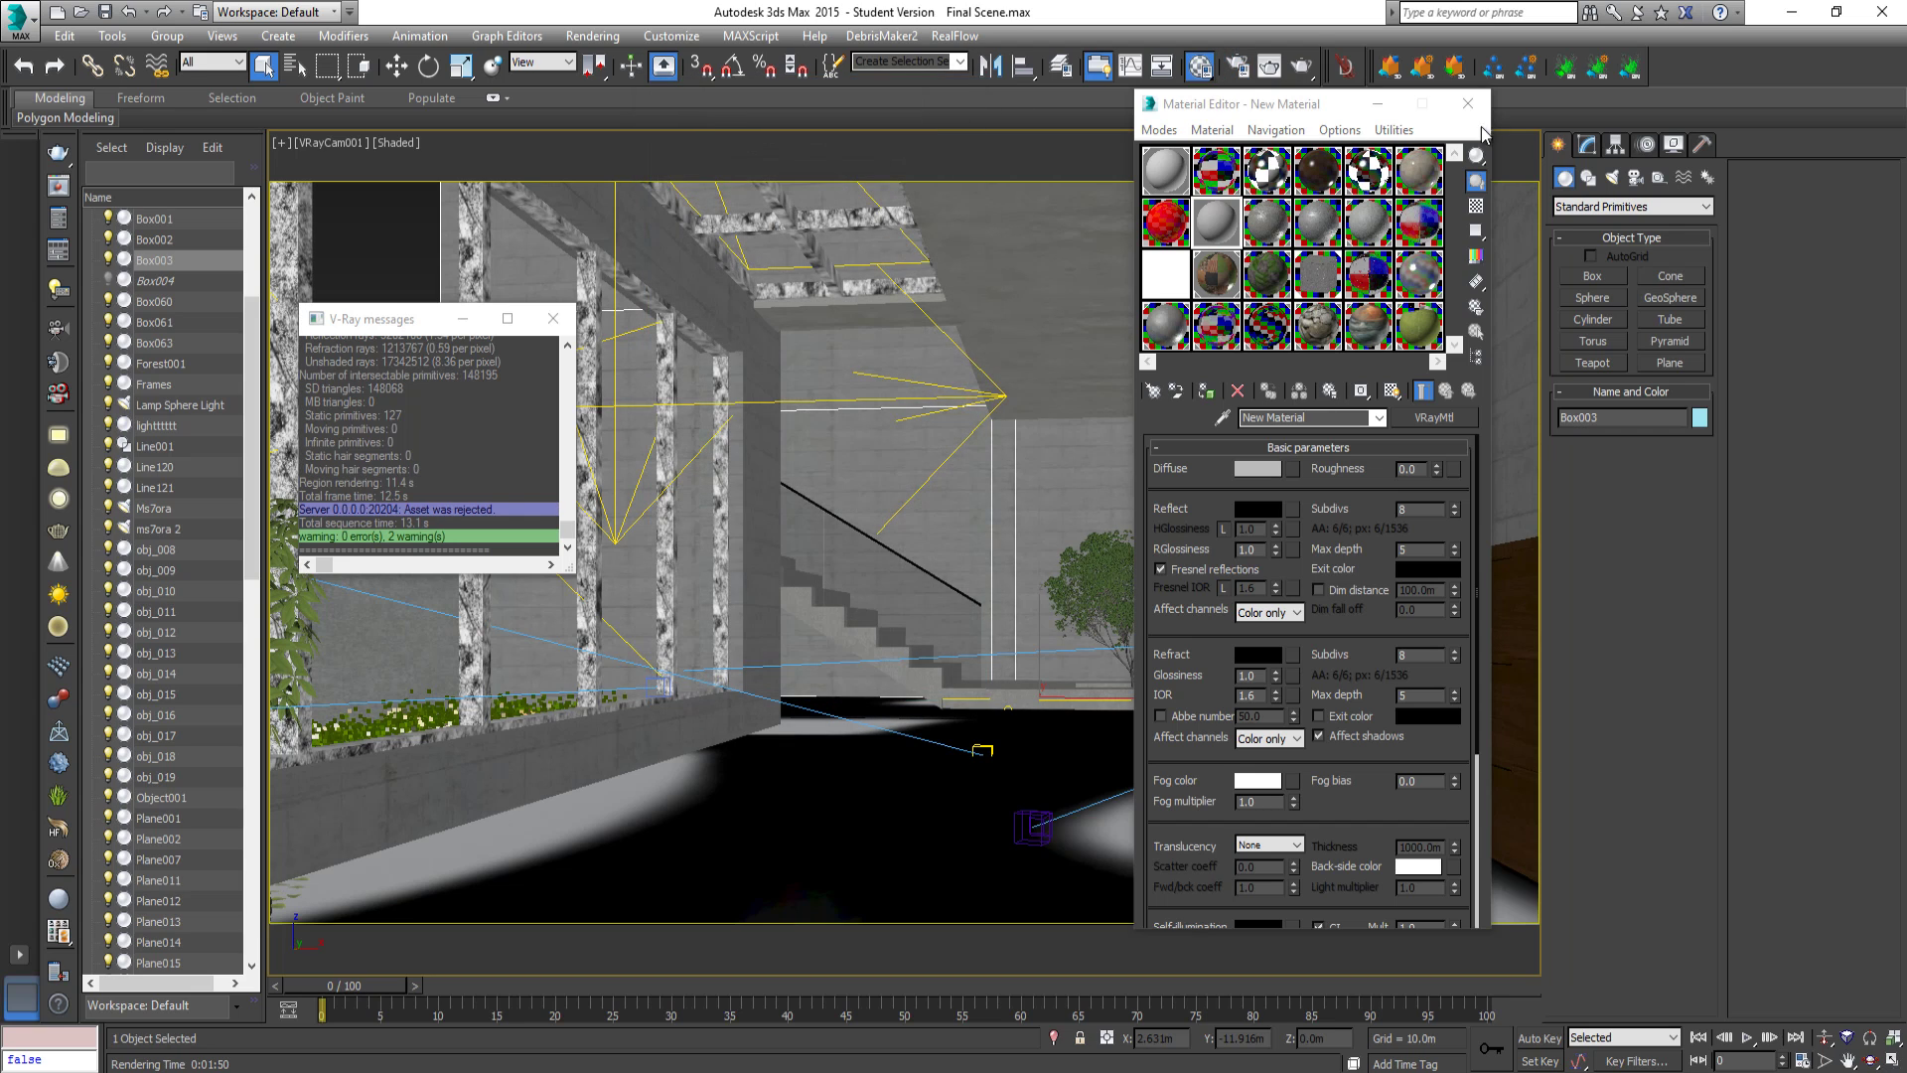
pyautogui.click(1468, 103)
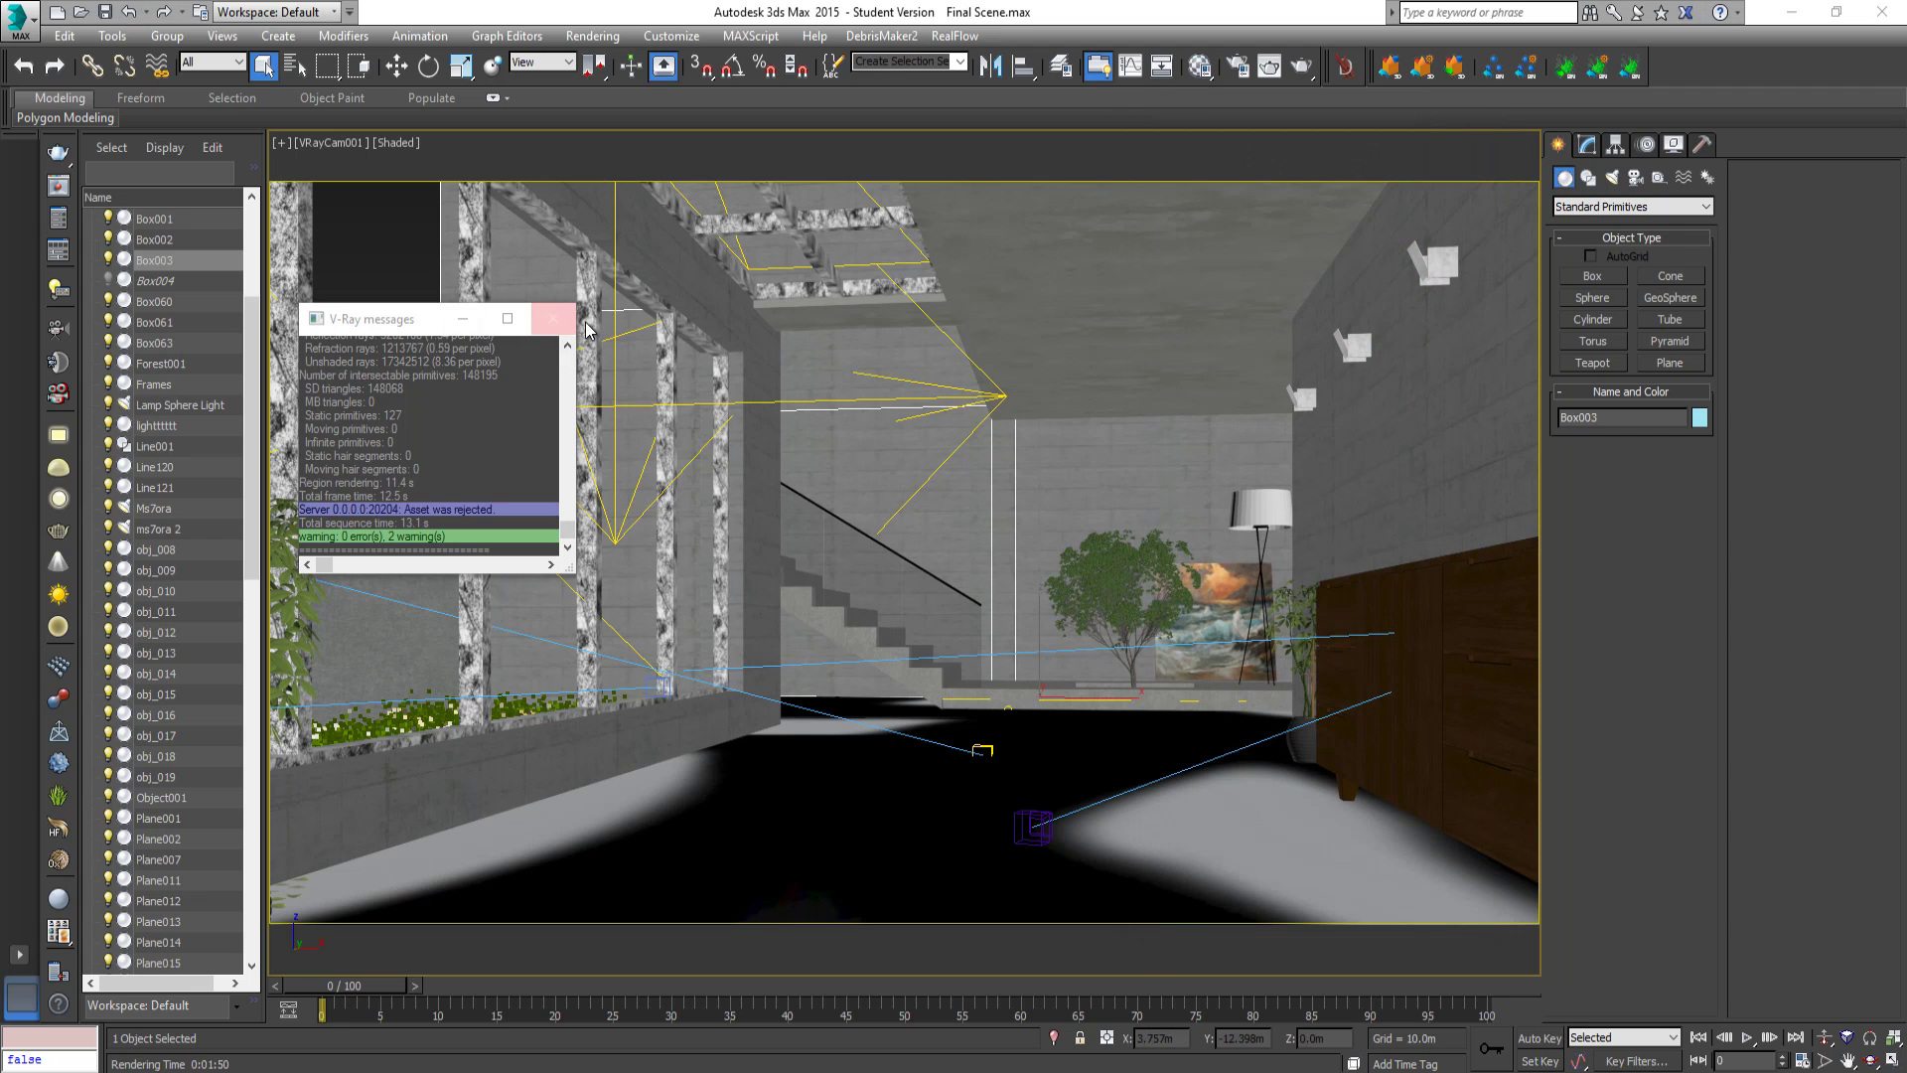
pyautogui.click(554, 318)
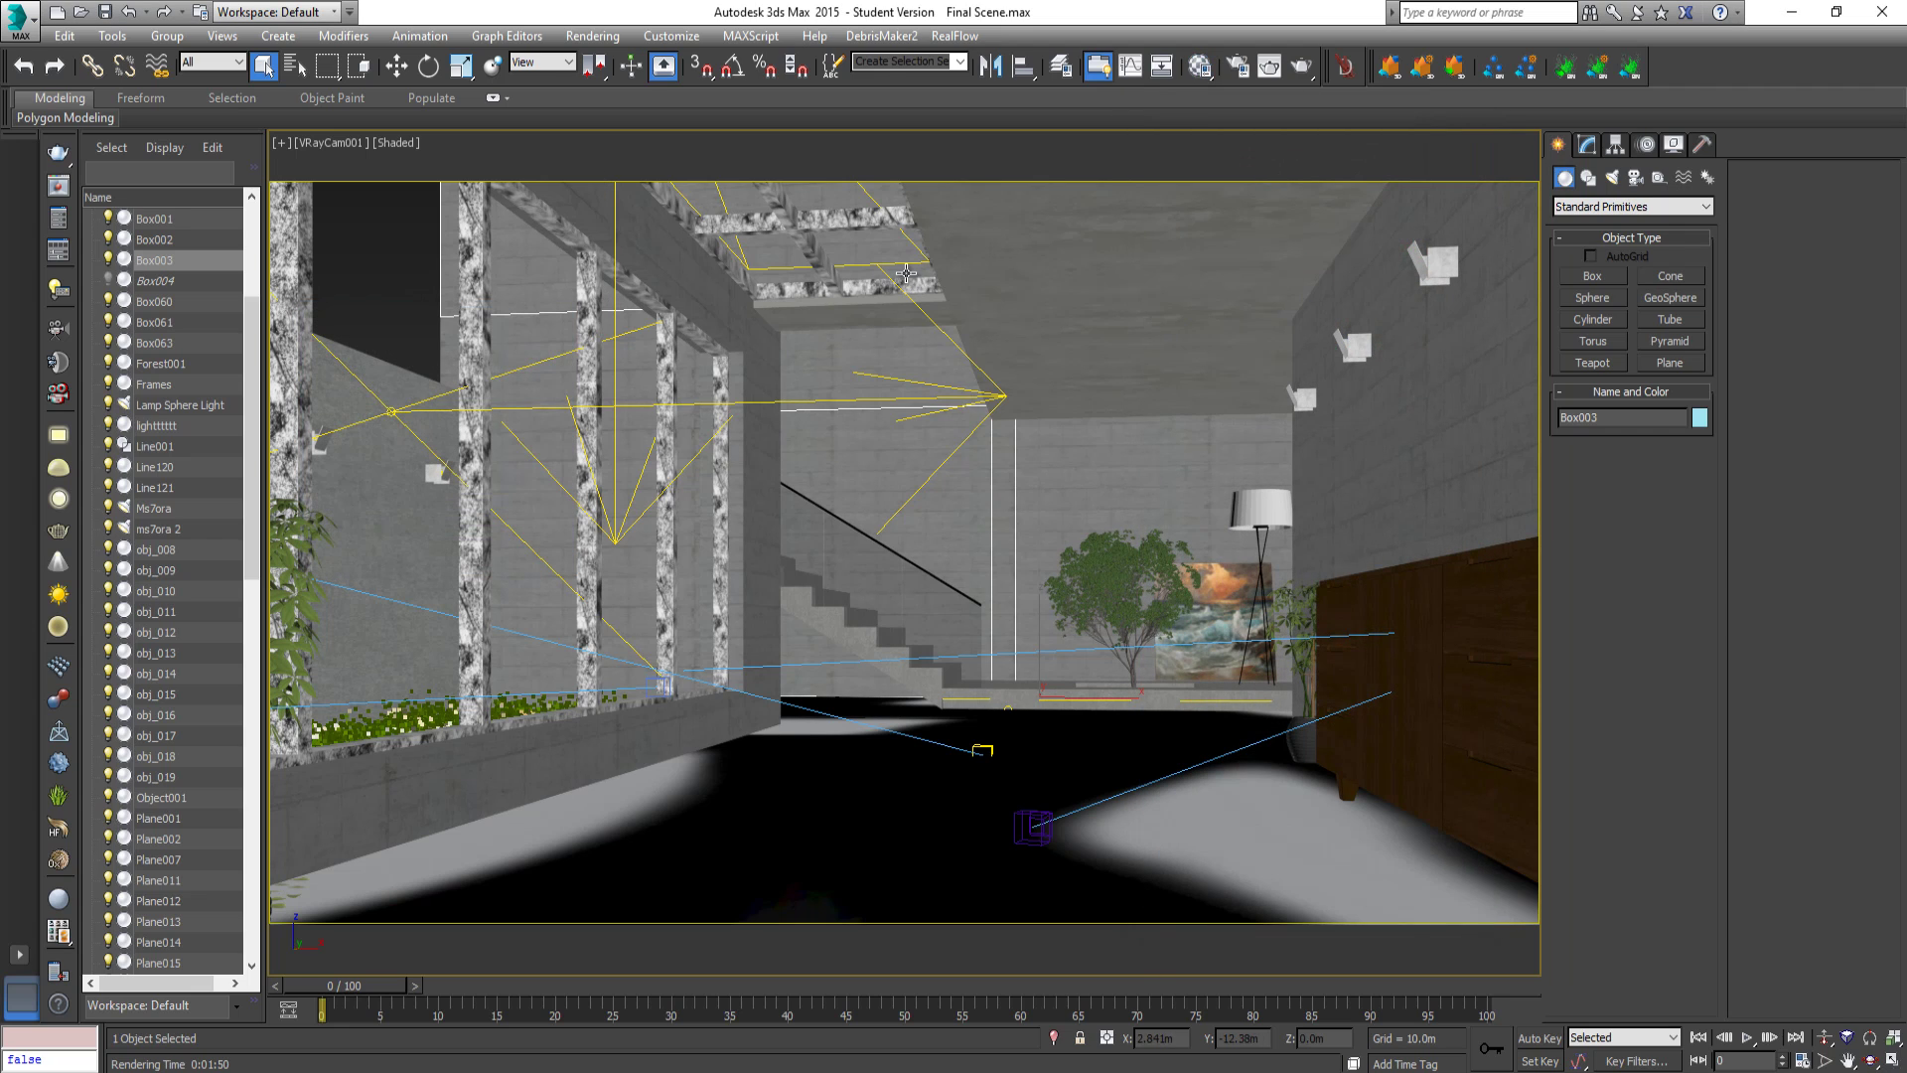
pyautogui.click(1309, 70)
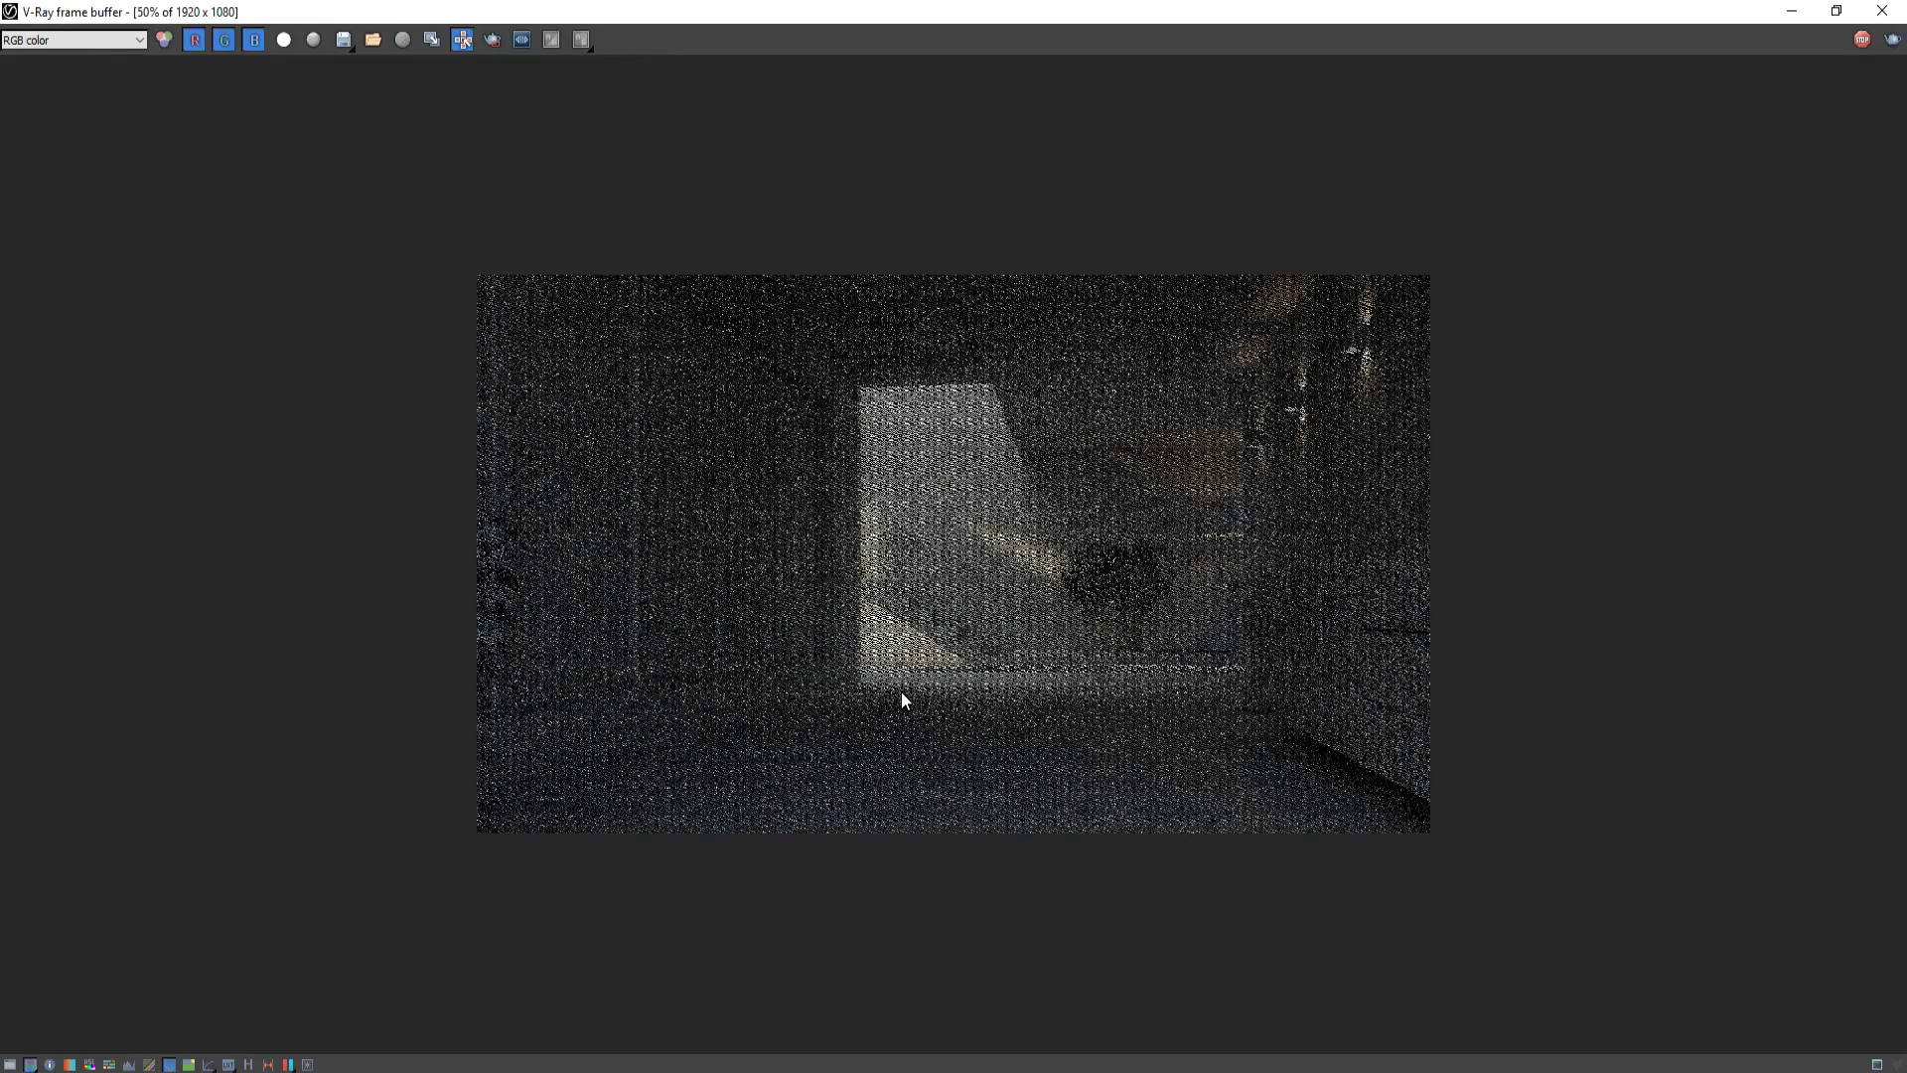
pyautogui.doubleClick(901, 691)
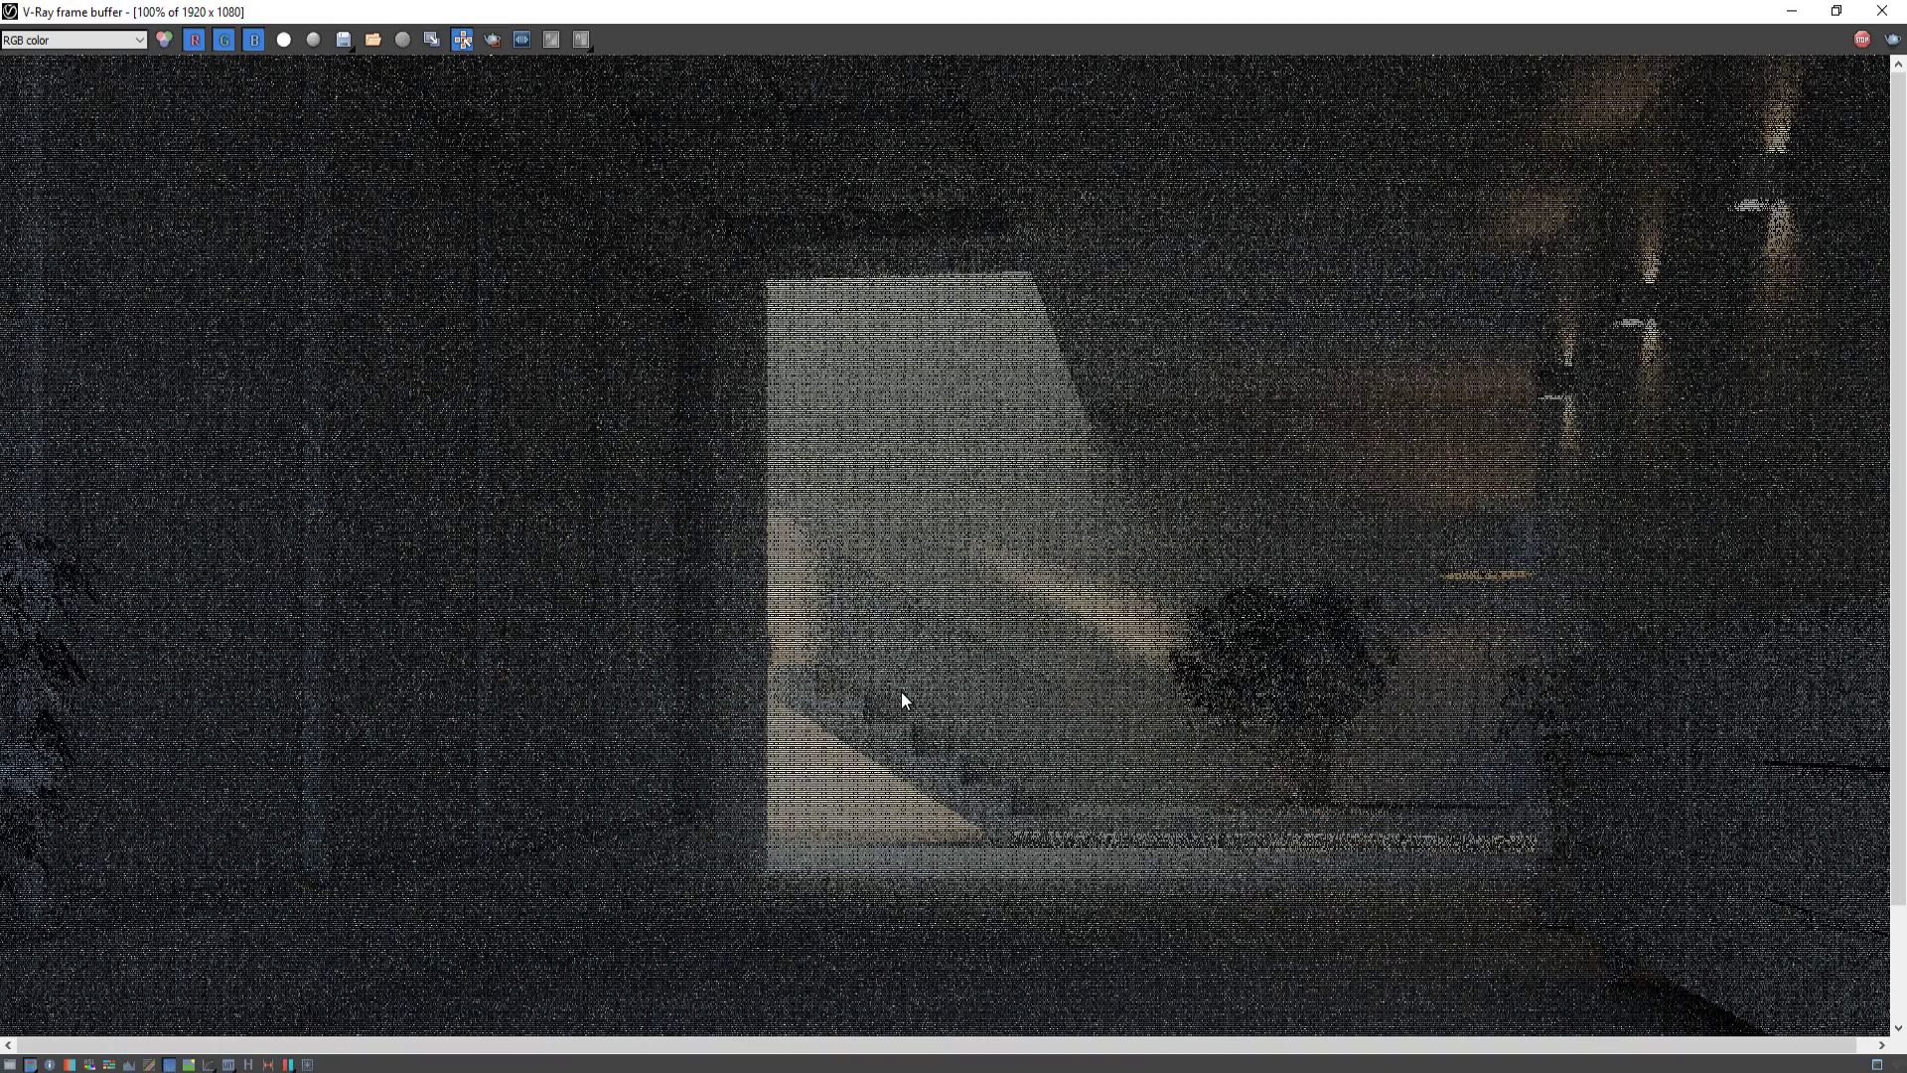
pyautogui.scroll(-1, 925, 689)
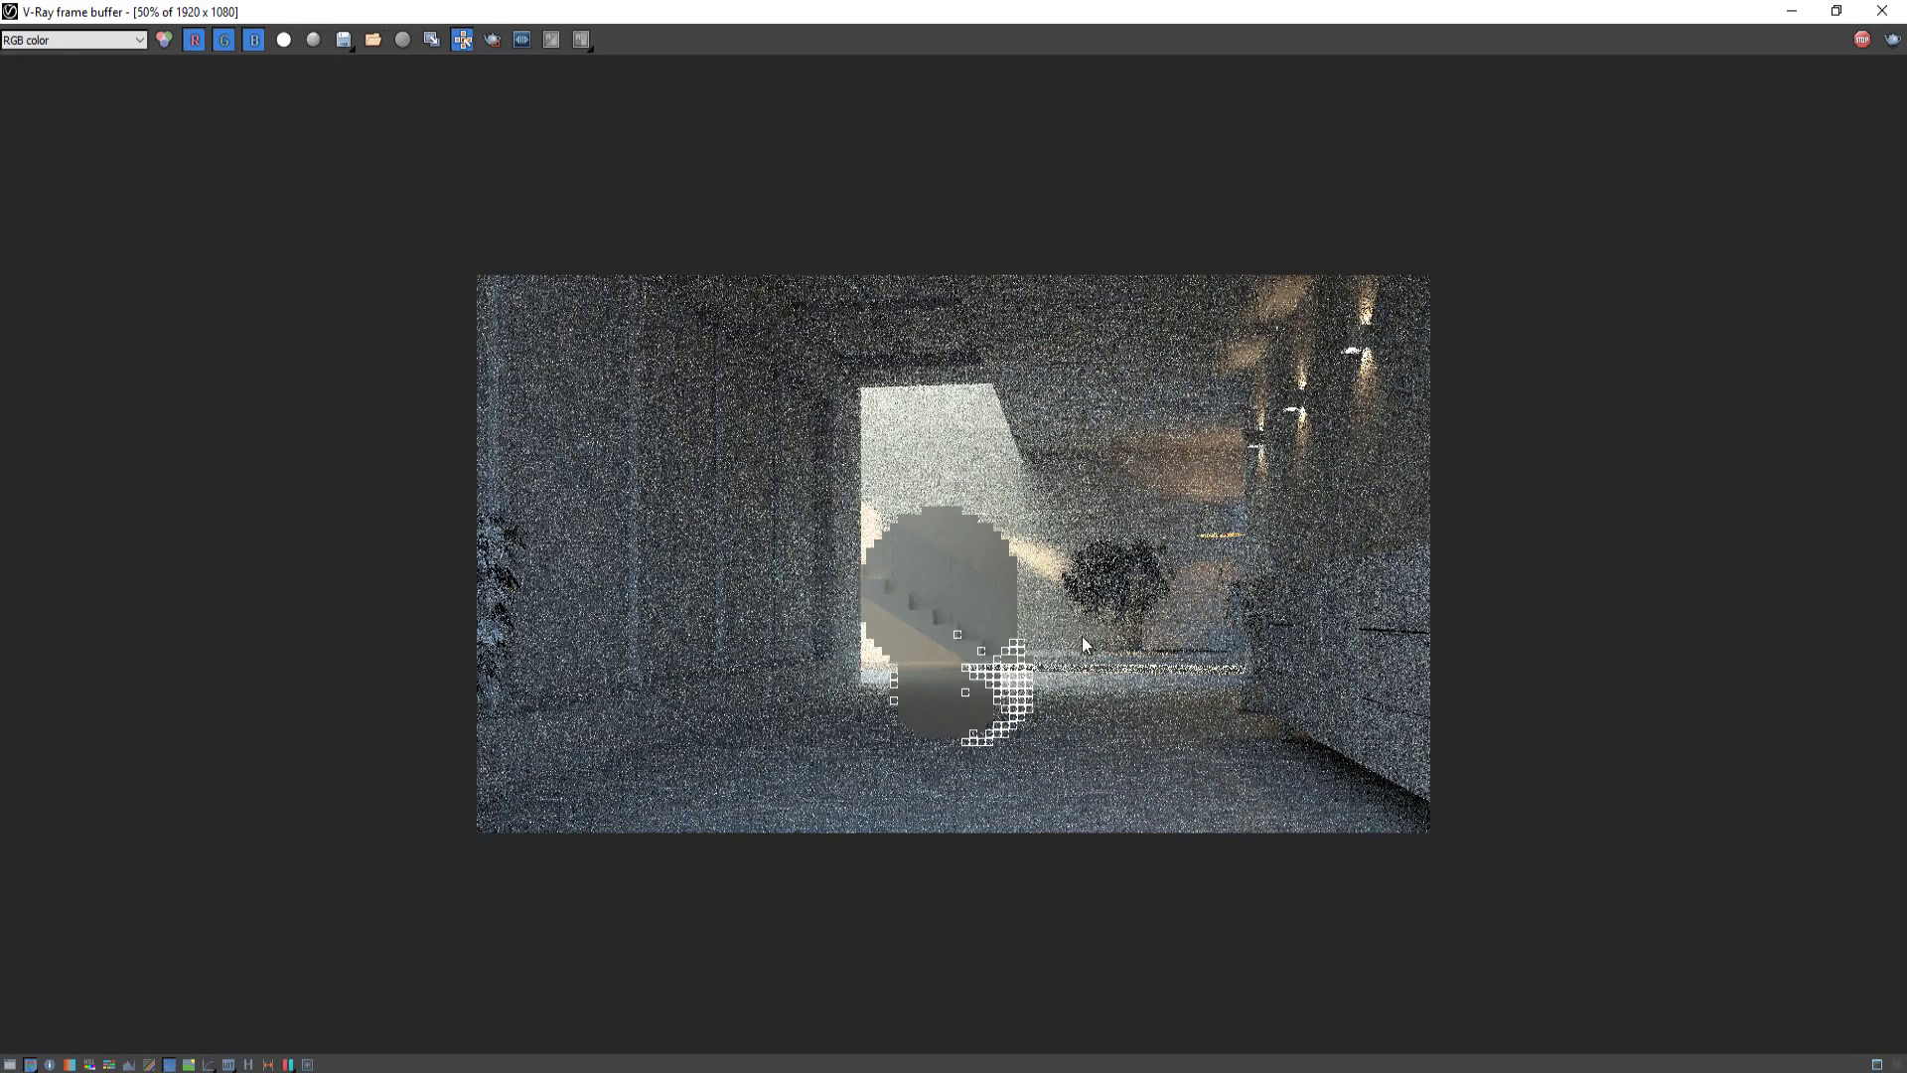
pyautogui.scroll(1, 1202, 572)
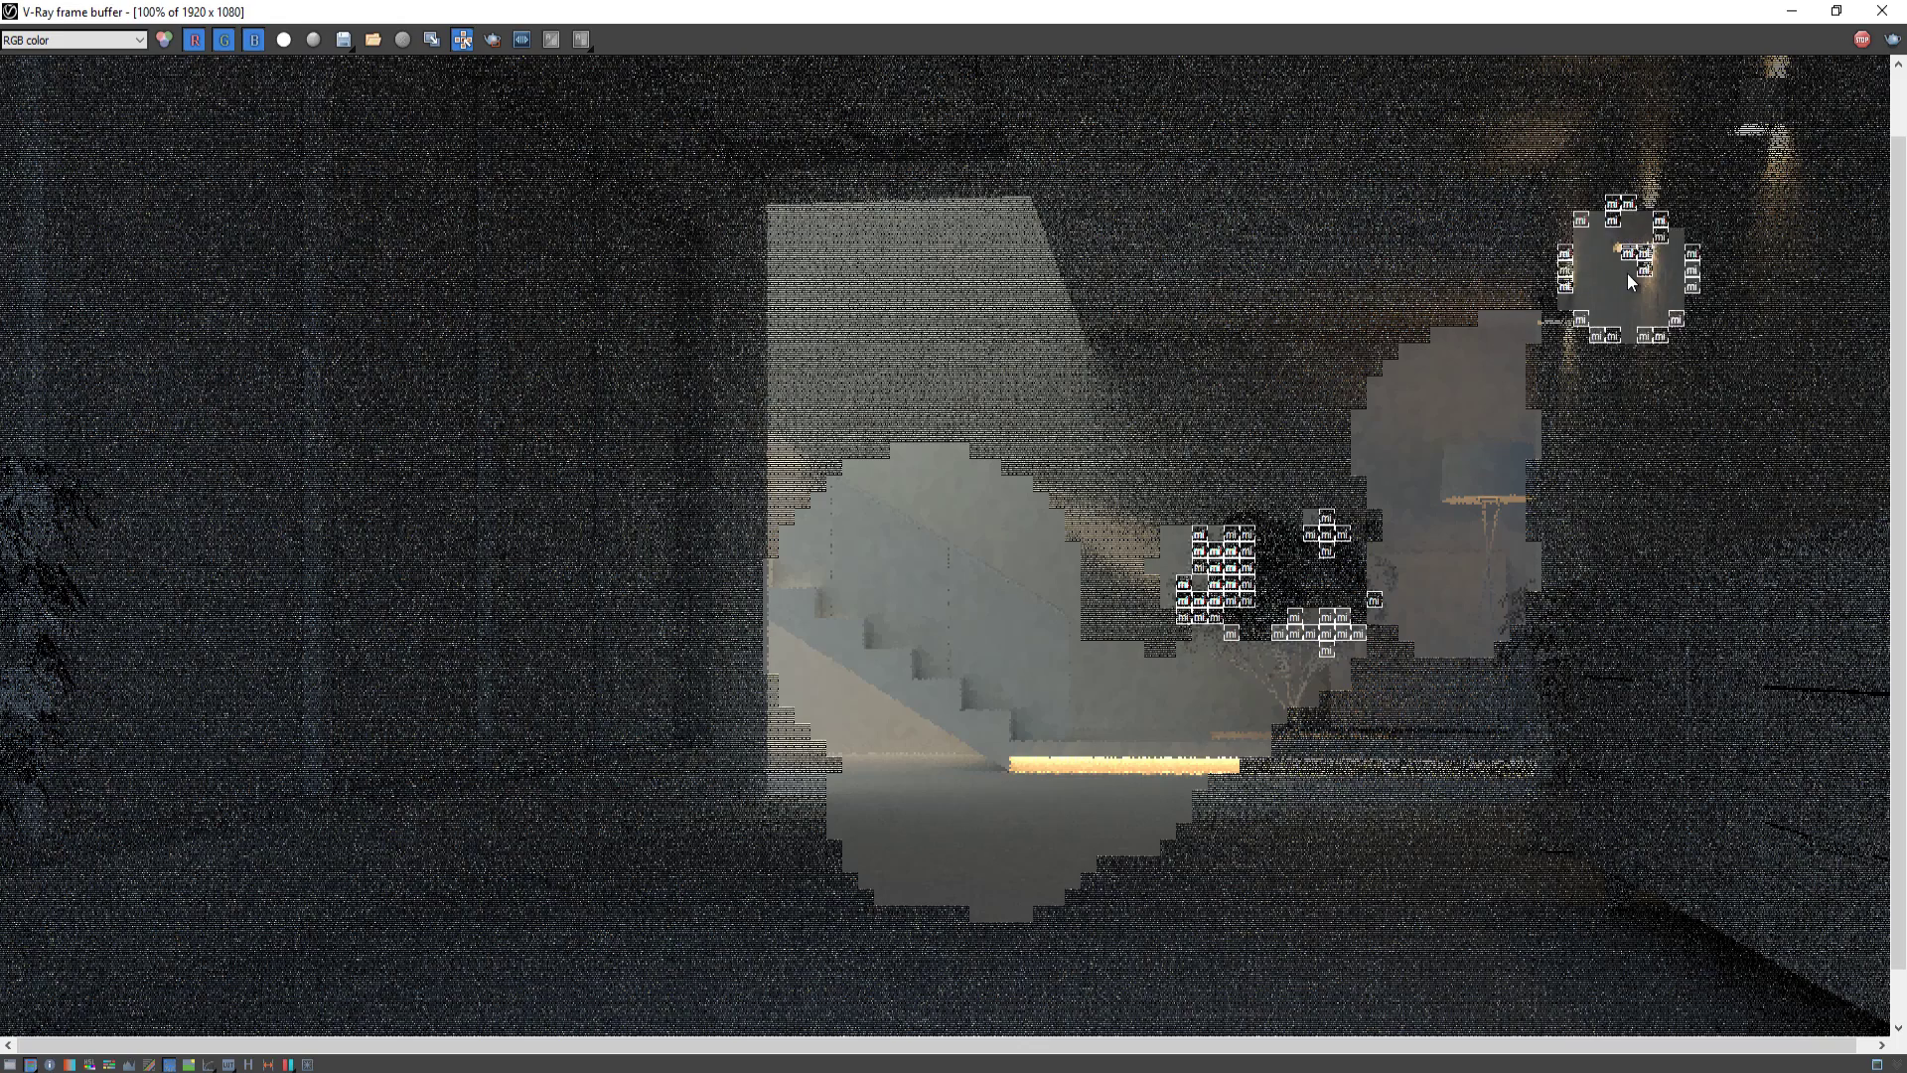
pyautogui.scroll(-1, 1572, 306)
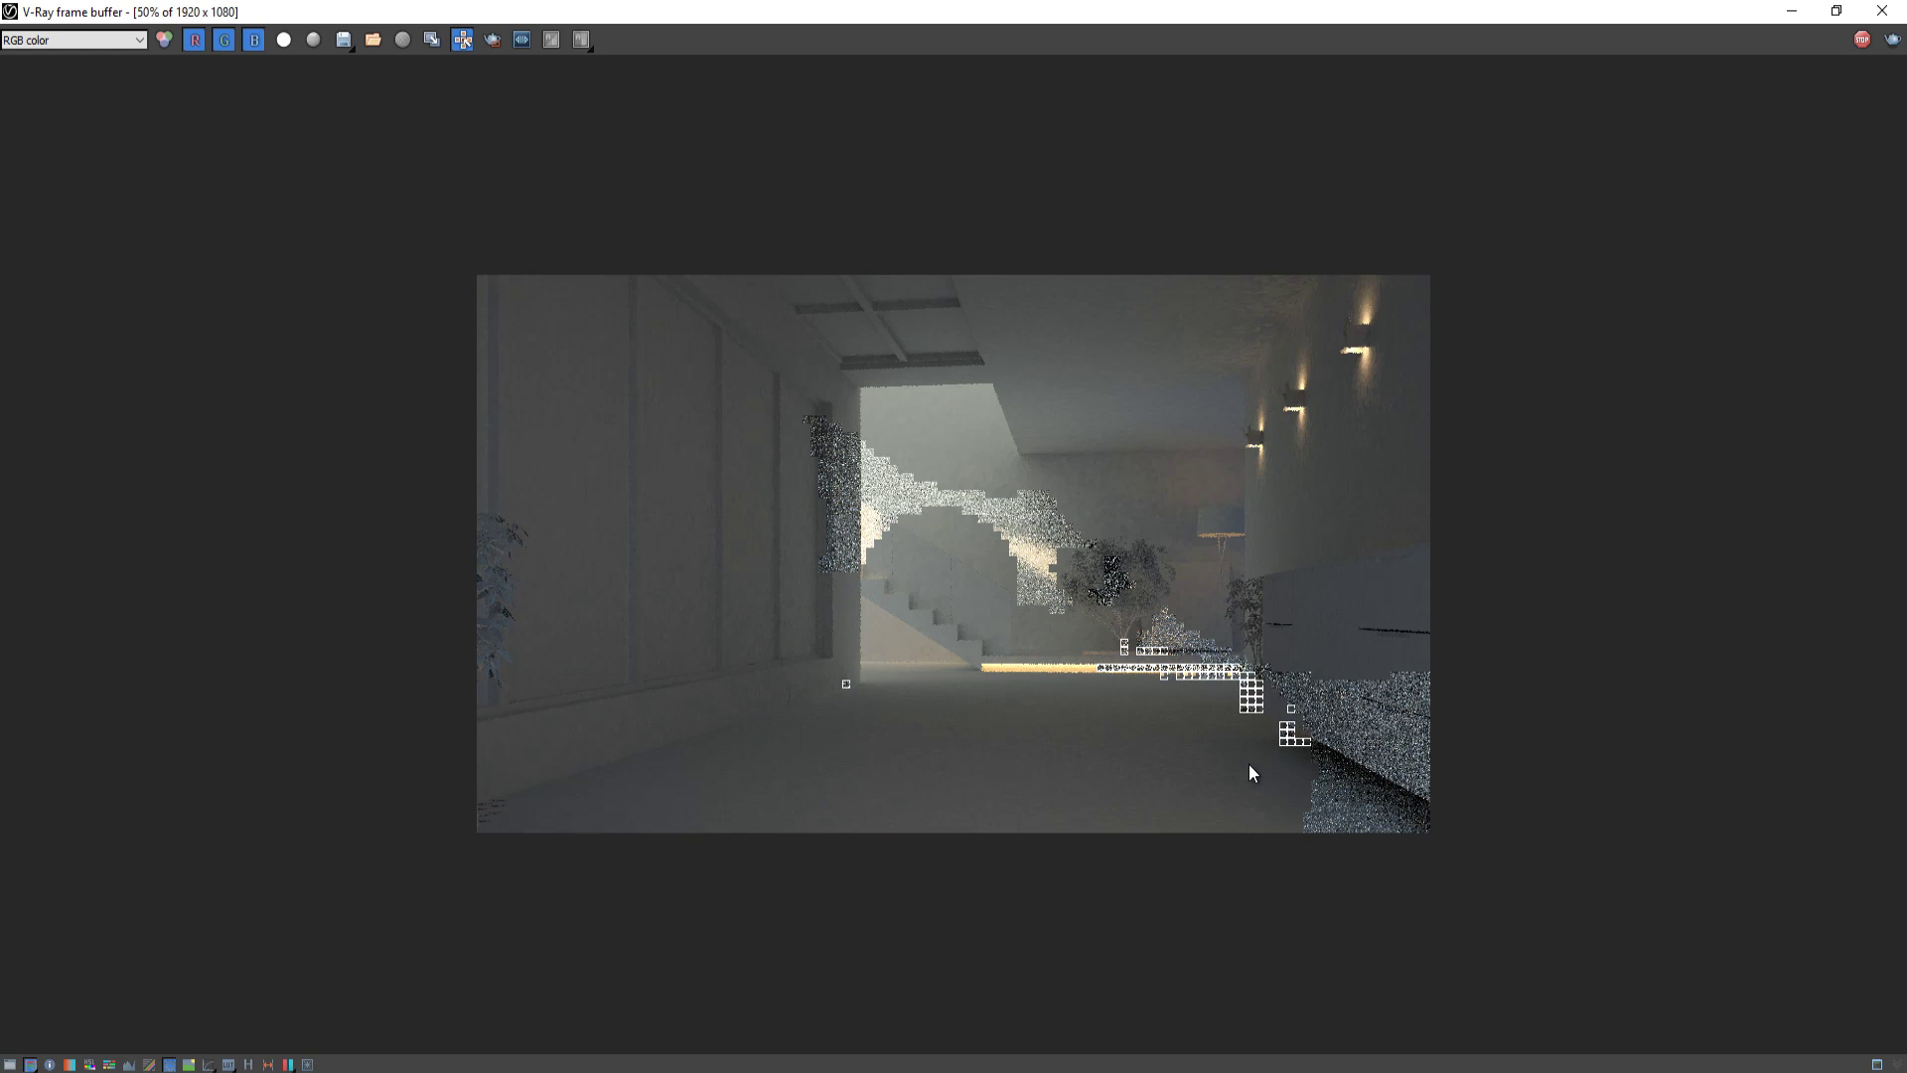
pyautogui.doubleClick(1301, 403)
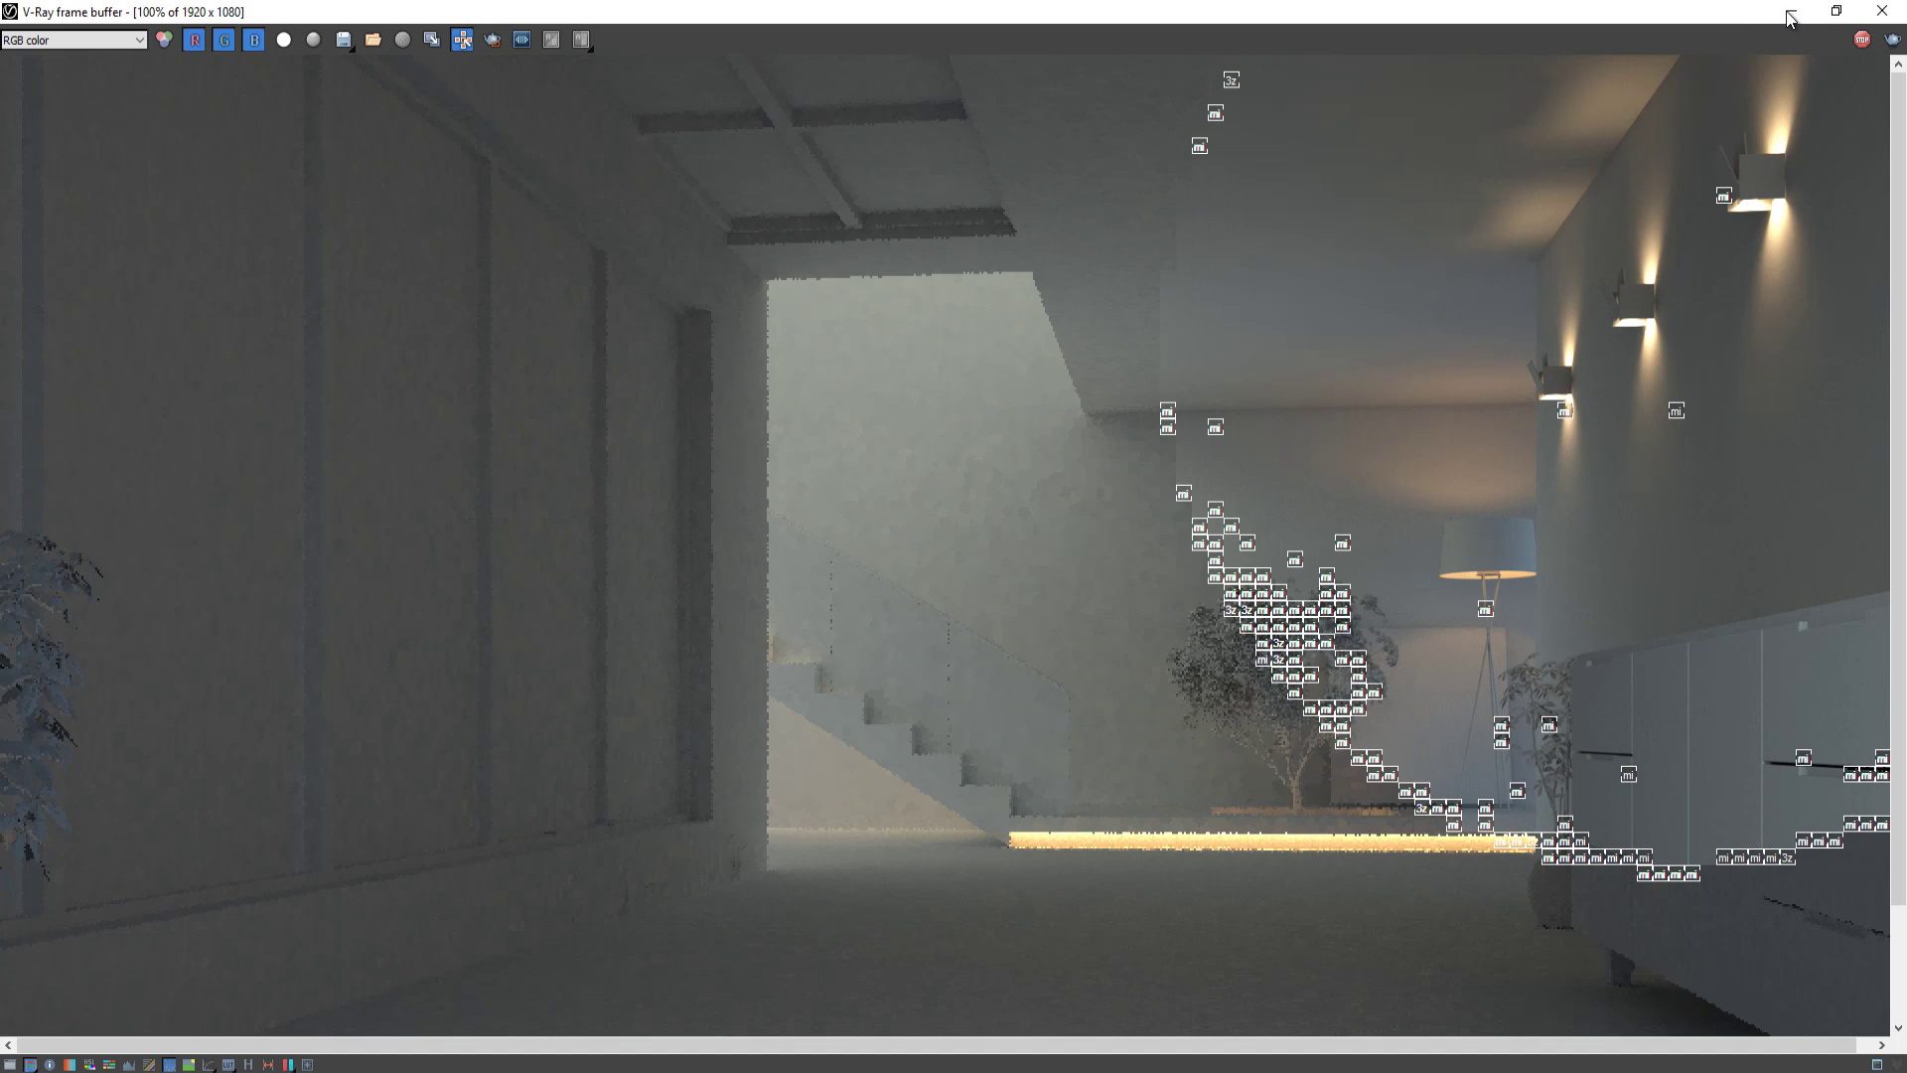
# Cancel the running render, review the partial clay image and close the frame buffer.
pyautogui.hotkey('alt', 'Tab')
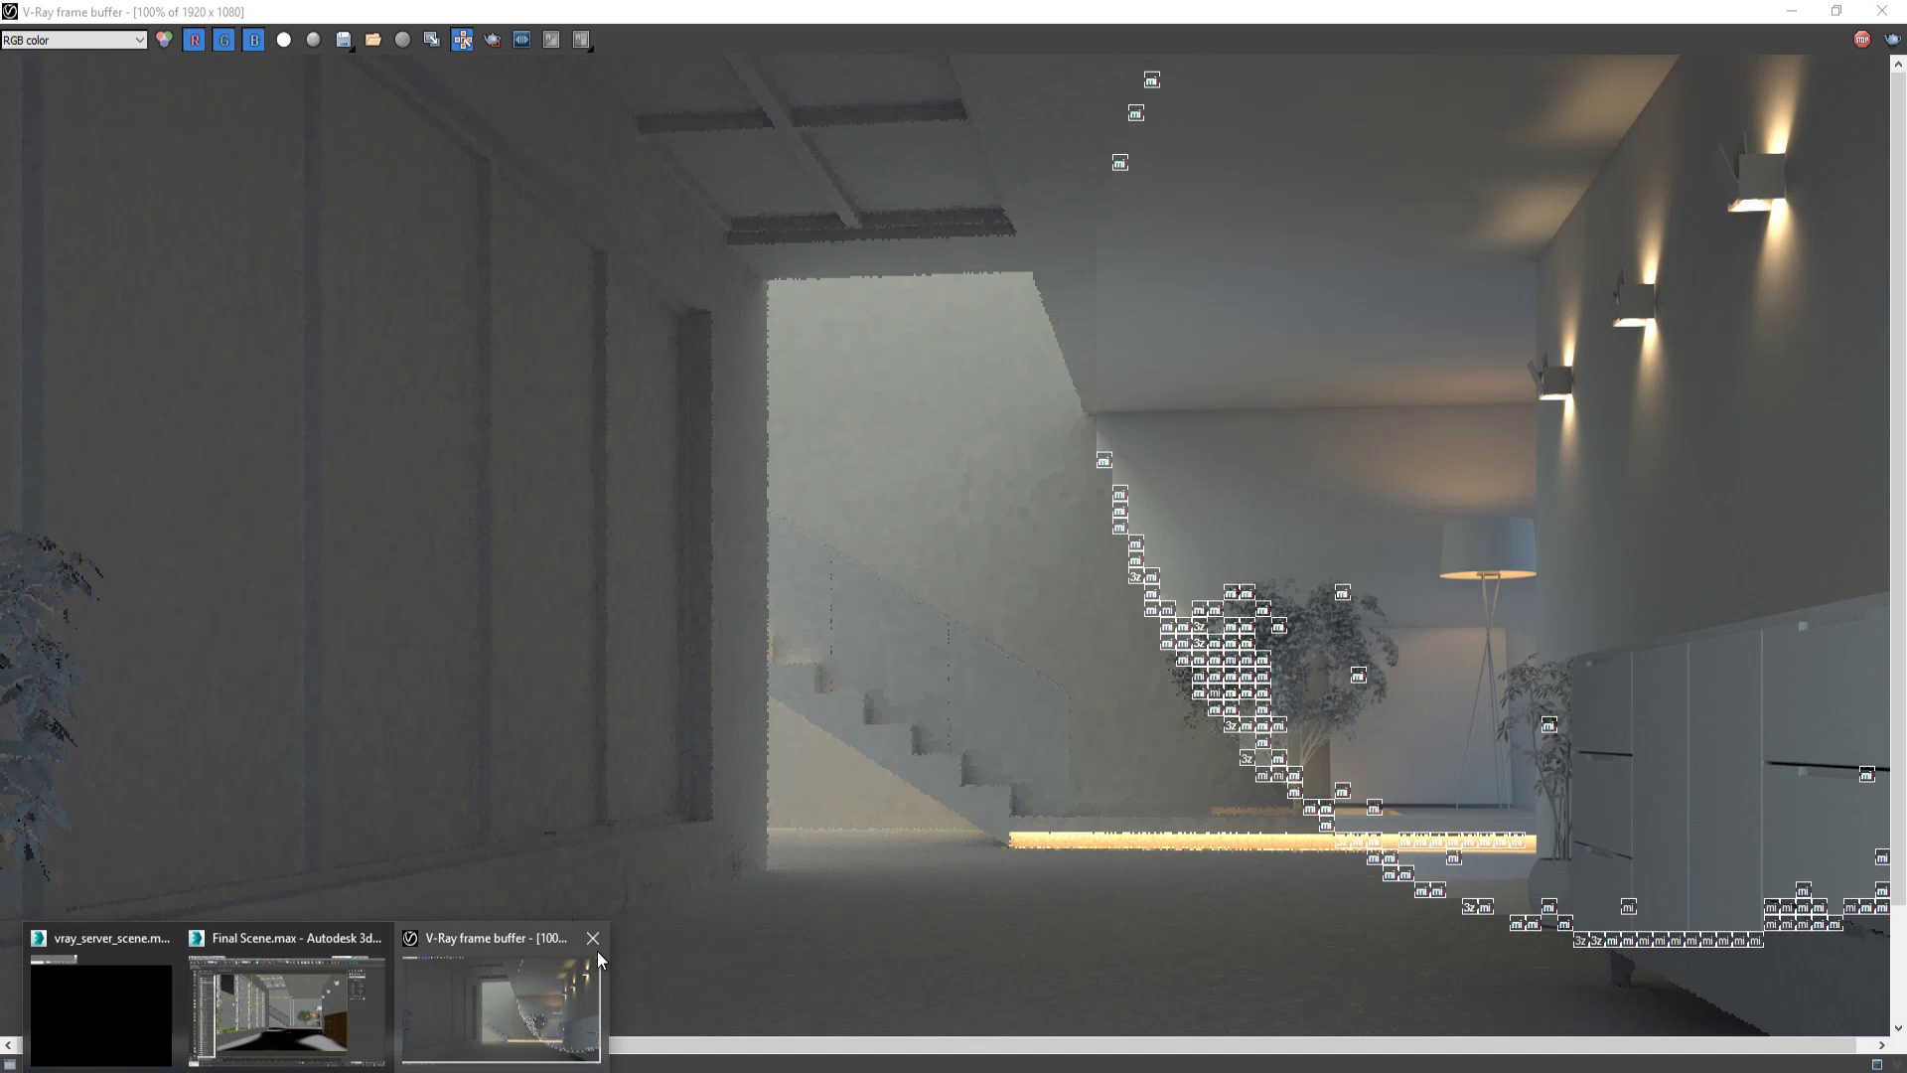
pyautogui.click(288, 983)
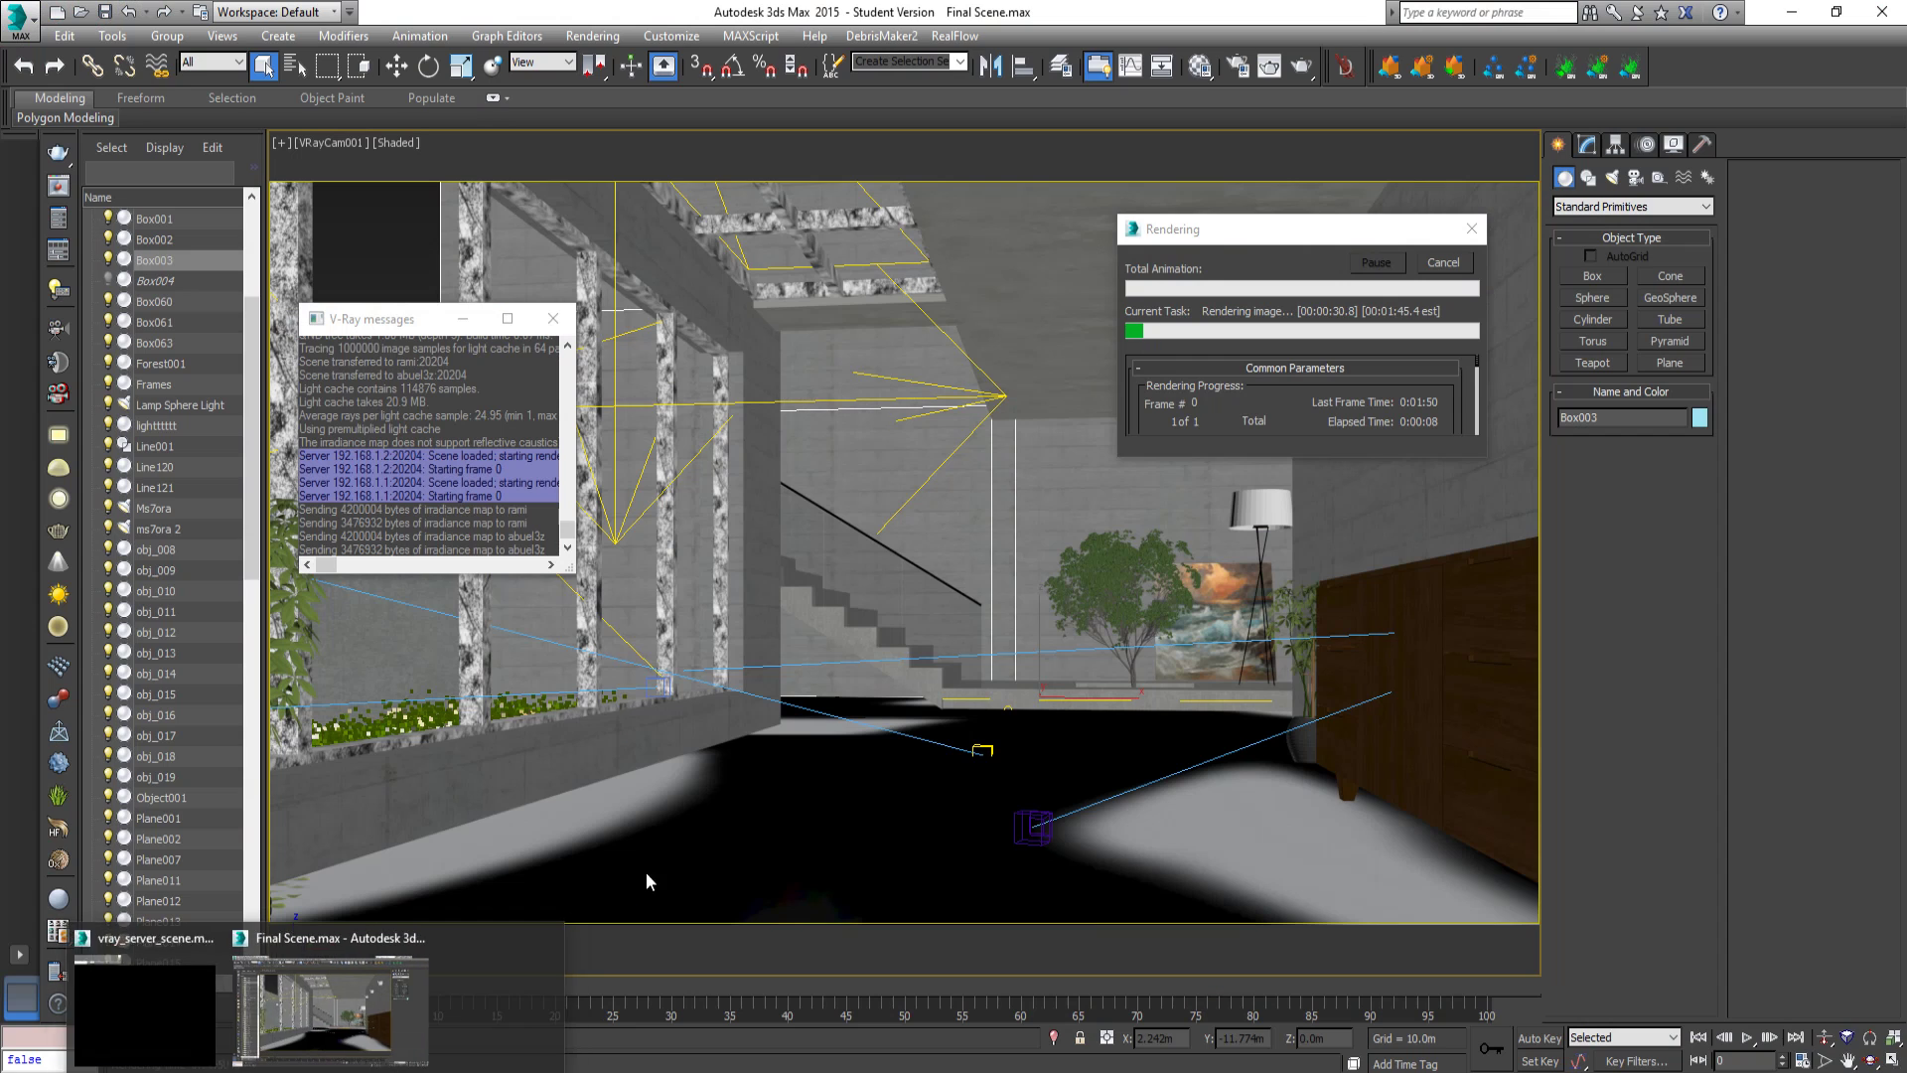
pyautogui.click(1443, 271)
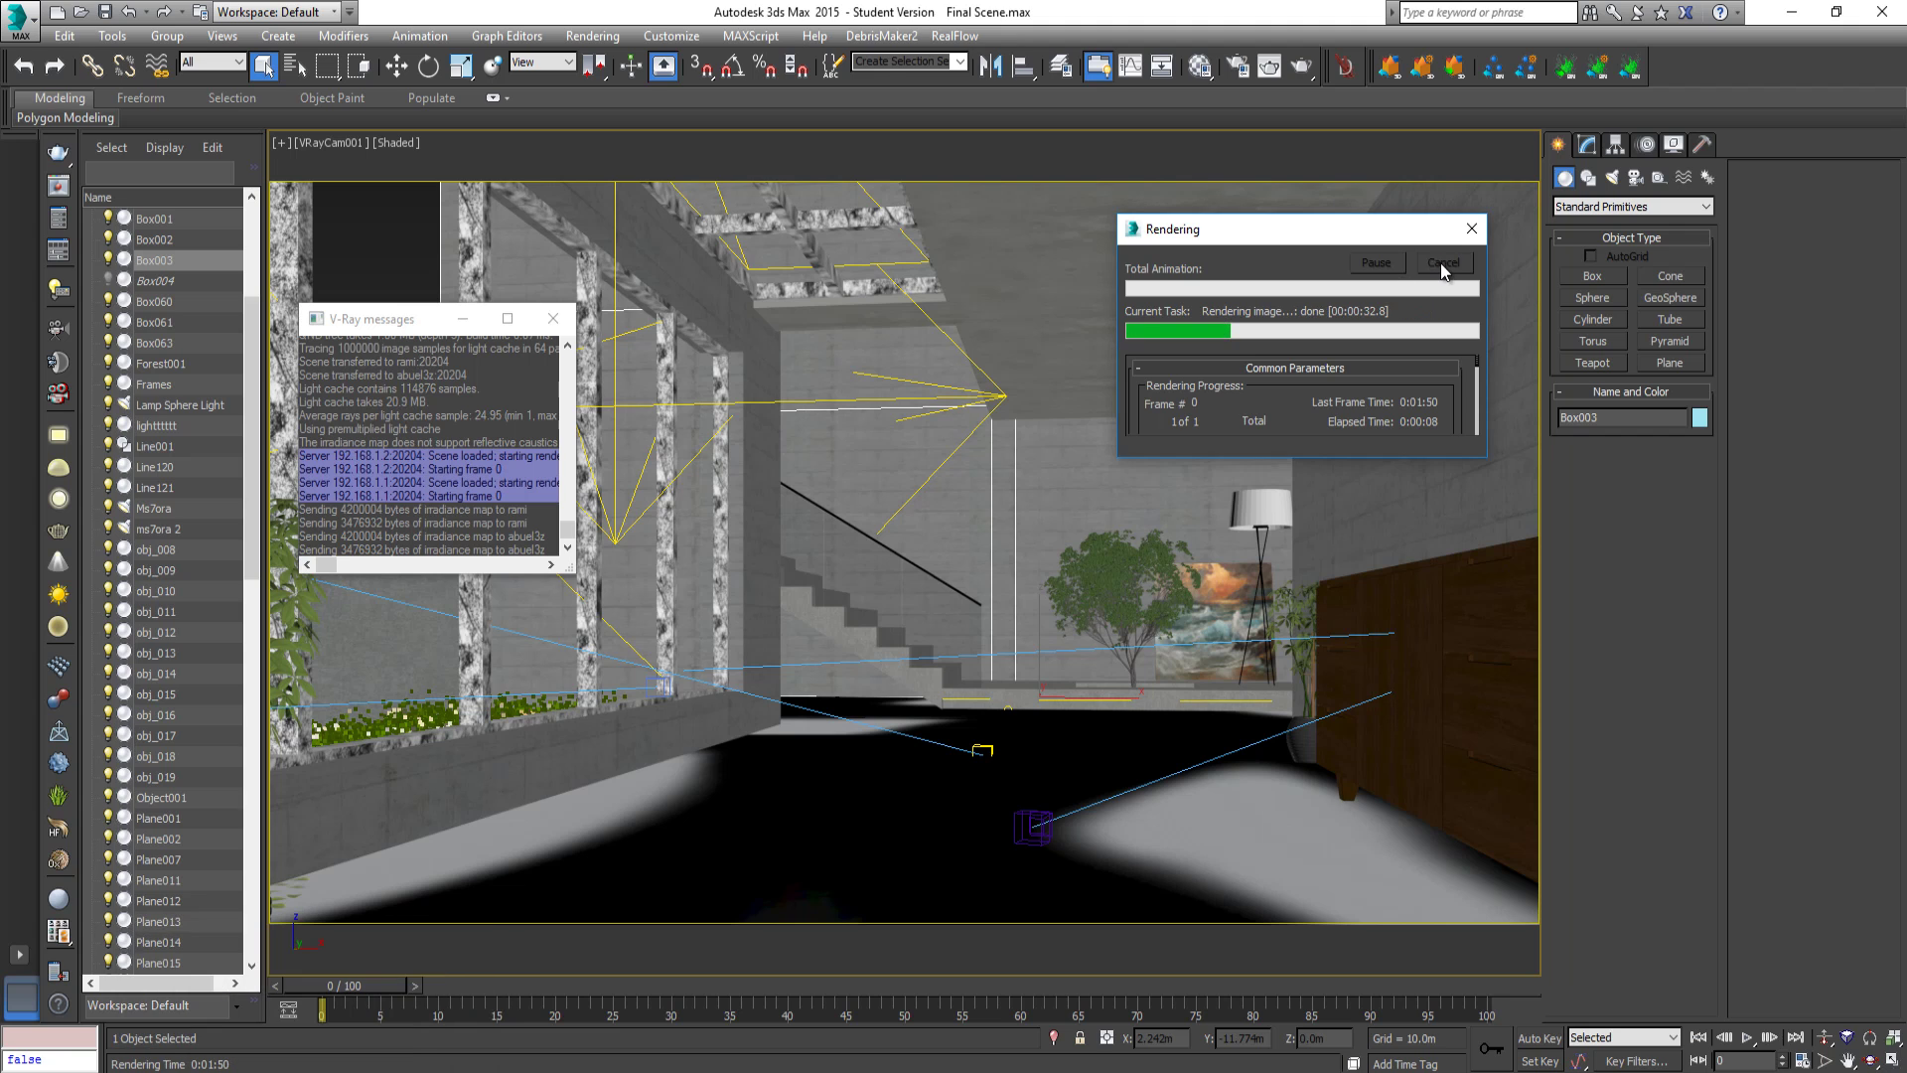
pyautogui.click(551, 320)
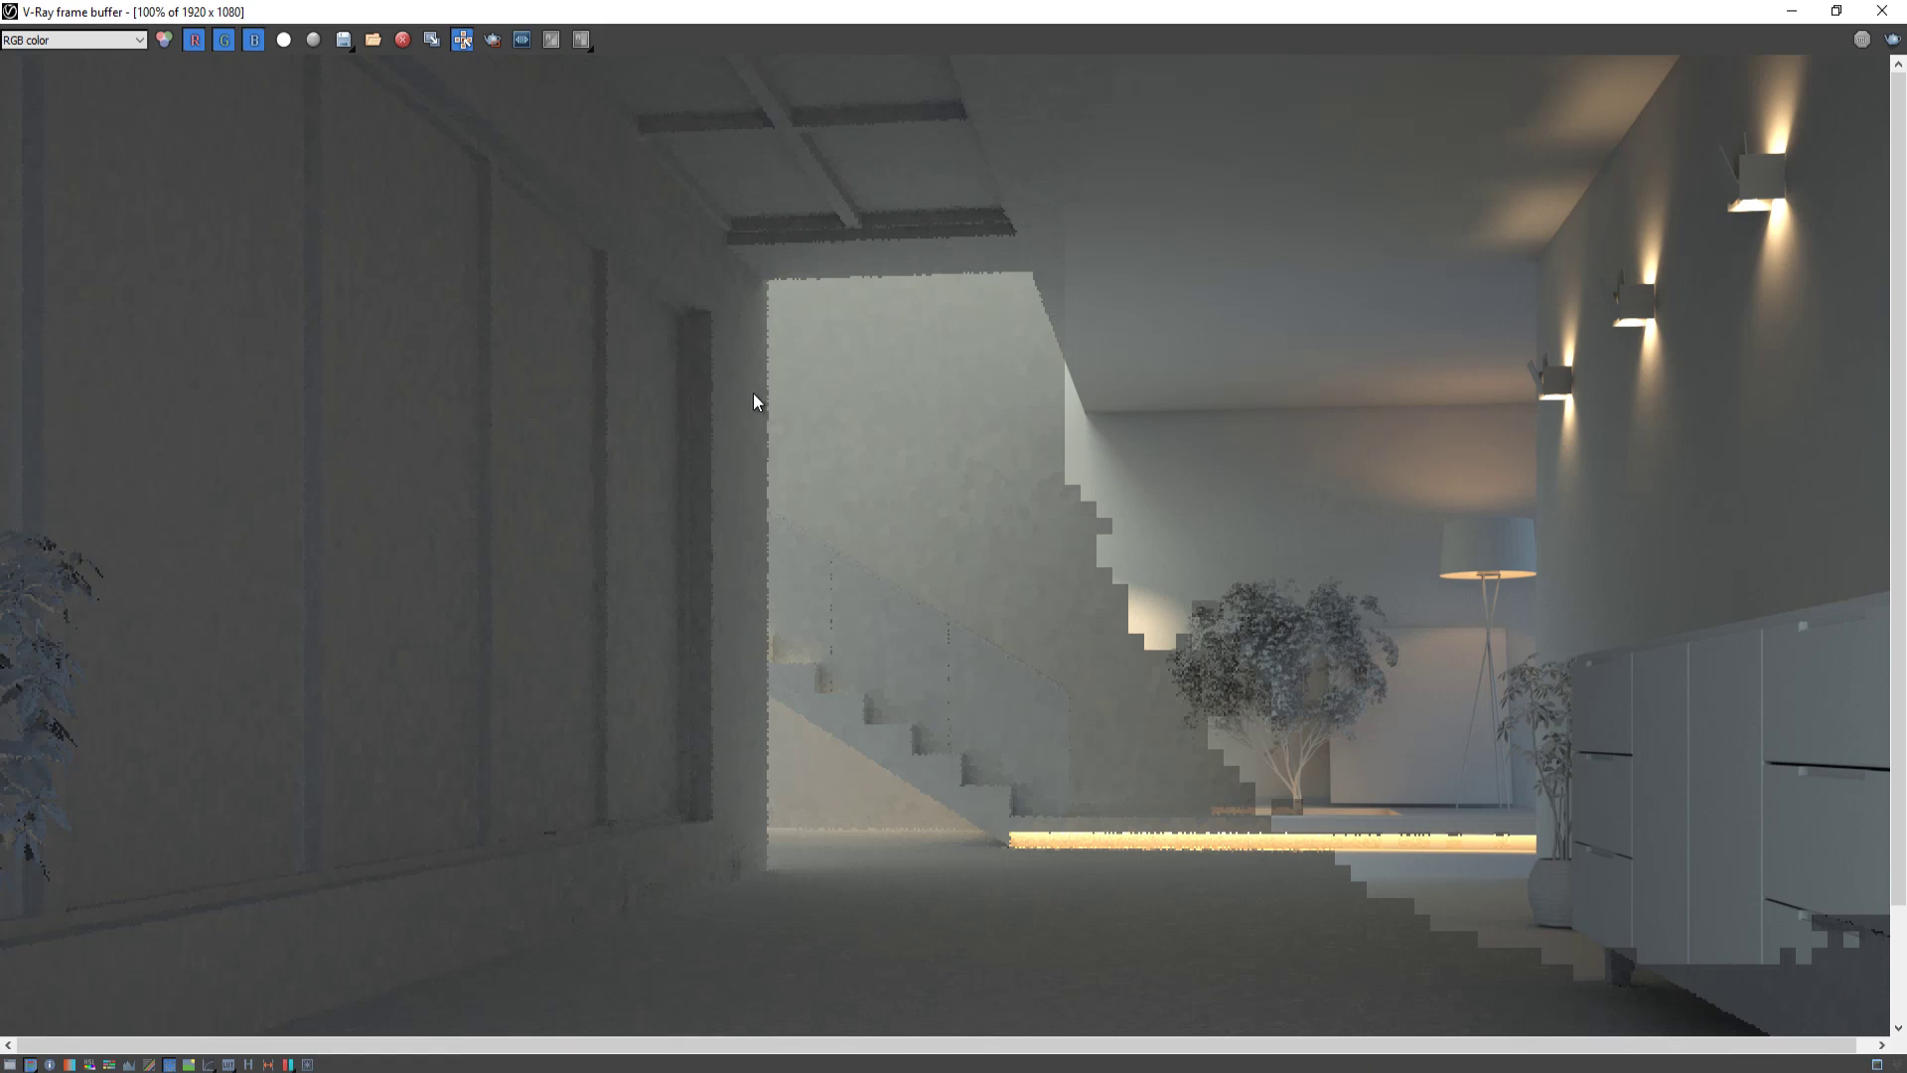
pyautogui.scroll(-1, 795, 441)
pyautogui.scroll(1, 598, 383)
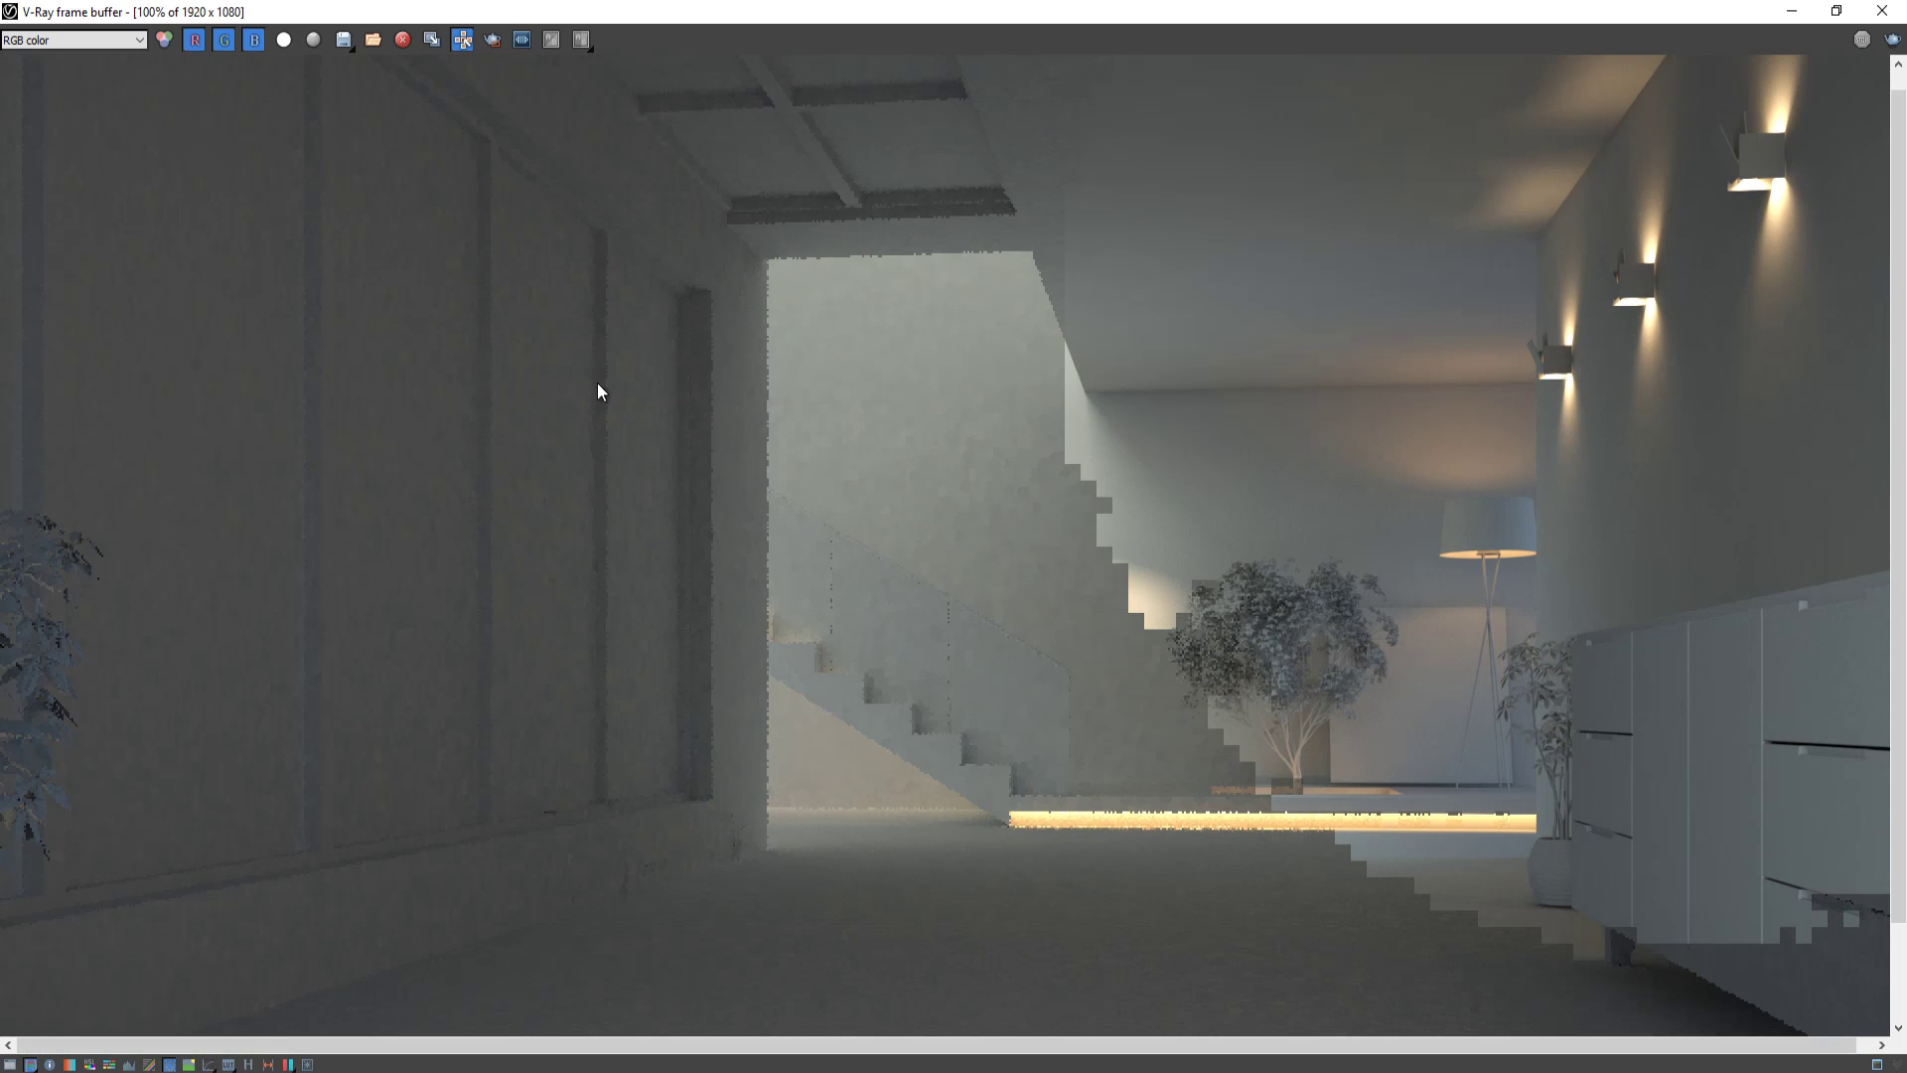
pyautogui.click(1900, 15)
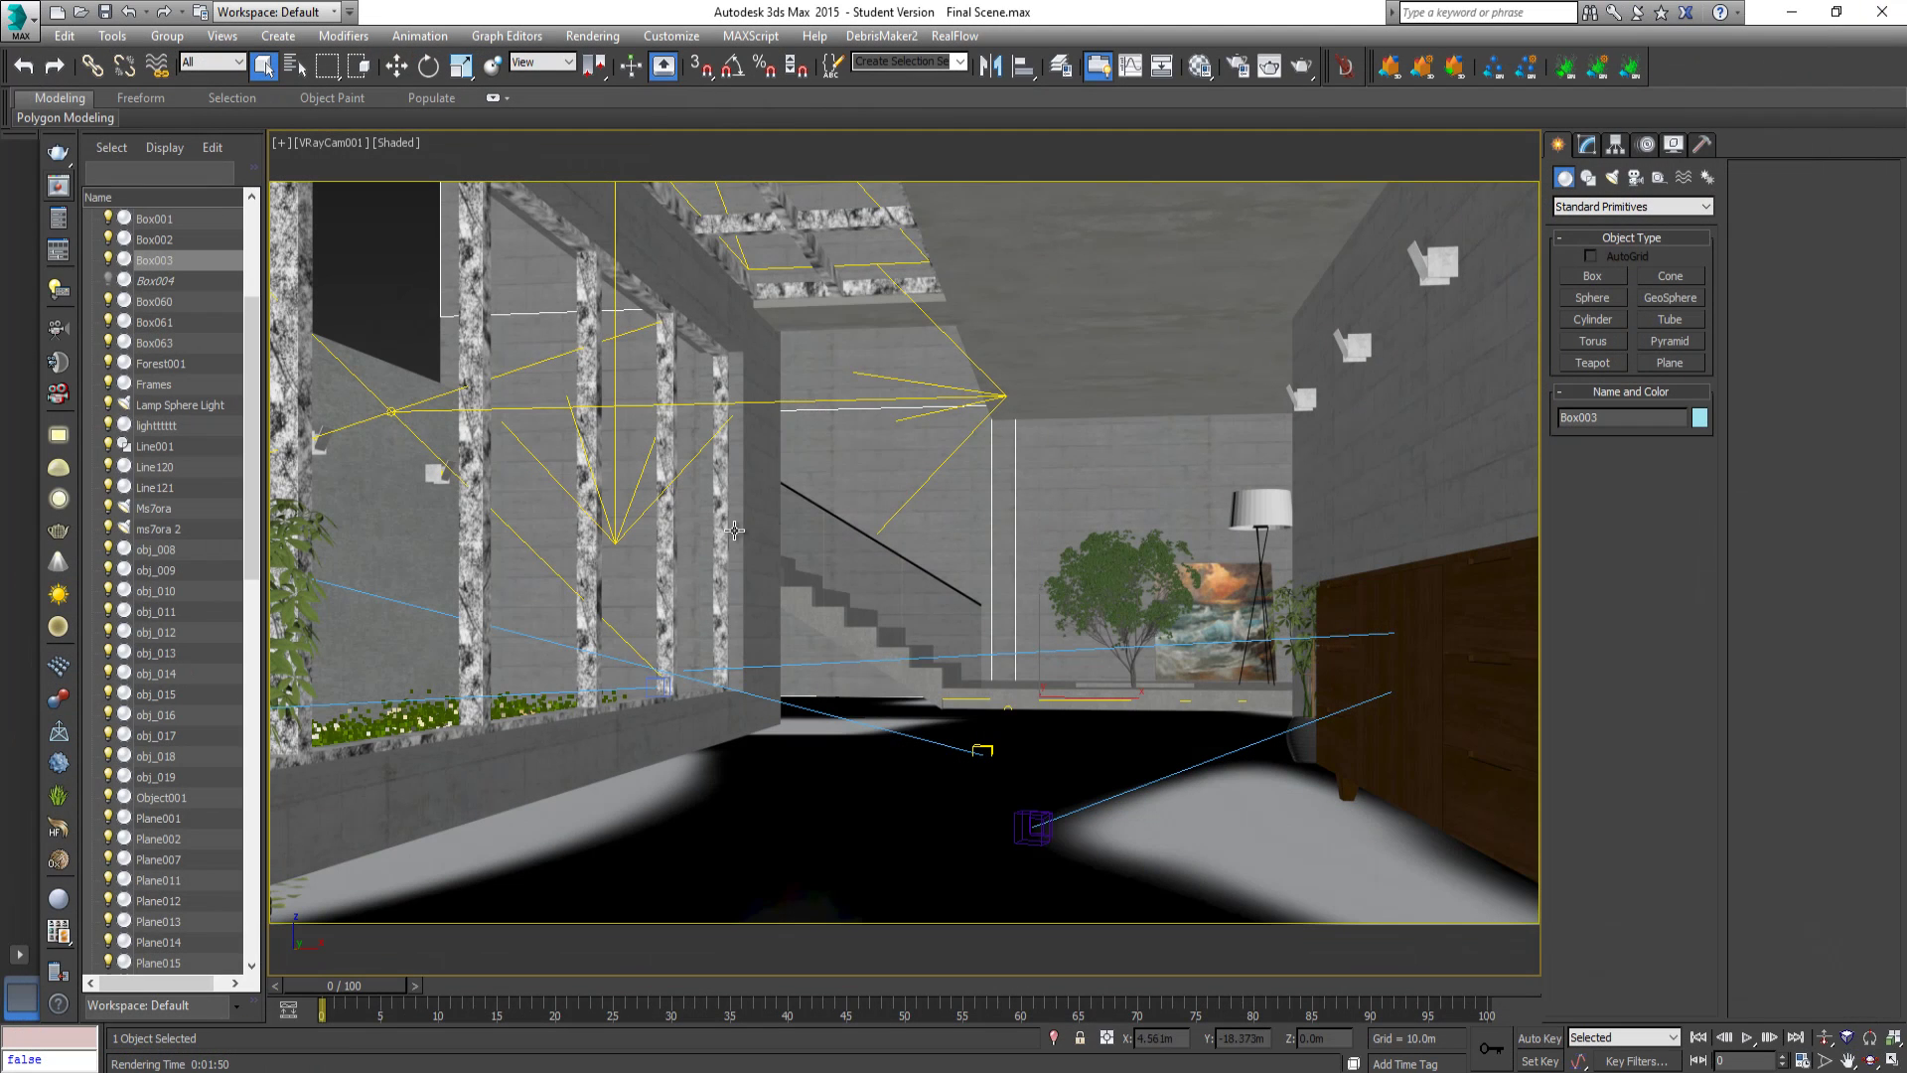
# Examine the side windows, roof opening and nearby V-Ray lights in a perspective view, using both shaded and wireframe display.
pyautogui.click(538, 489)
pyautogui.press('p')
pyautogui.keyDown('alt'); pyautogui.moveTo(539, 489); pyautogui.dragTo(812, 520, button='middle'); pyautogui.keyUp('alt')
pyautogui.scroll(10, 844, 531)
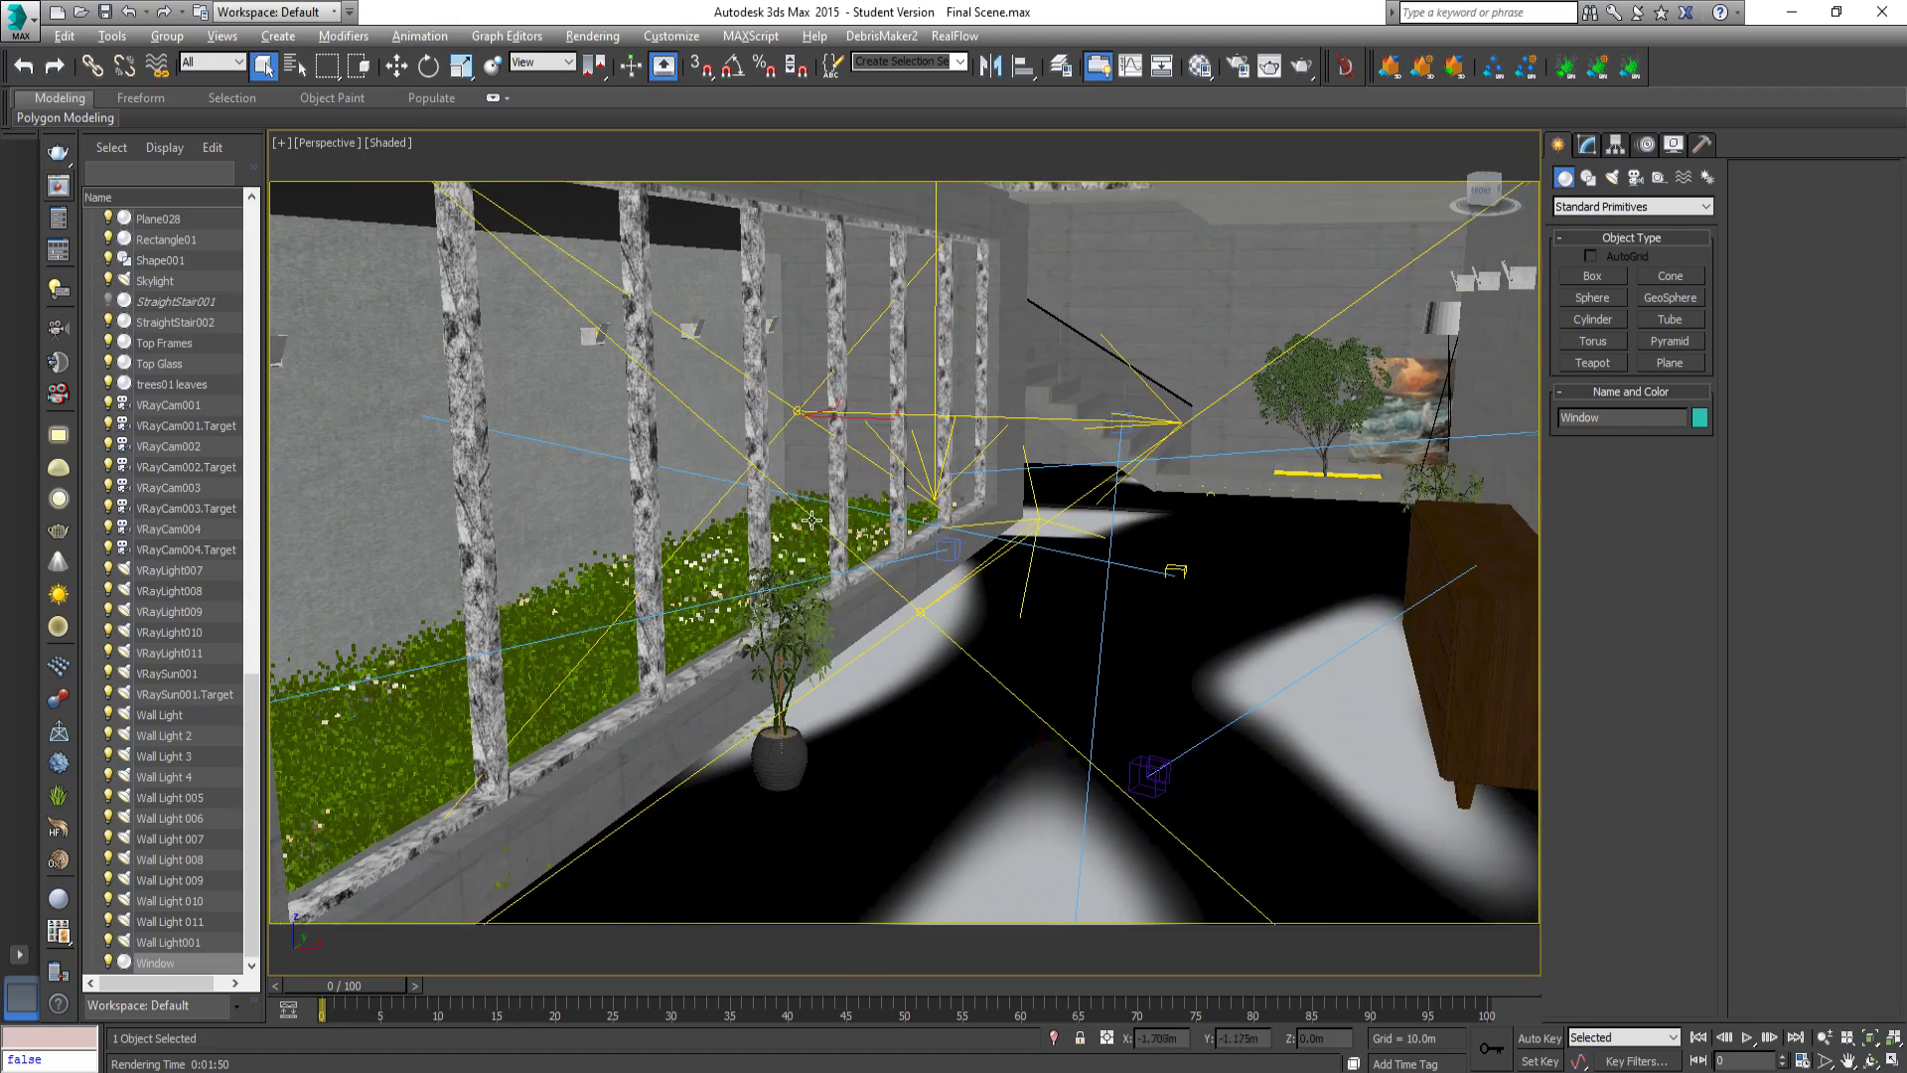
pyautogui.click(1030, 419)
pyautogui.keyDown('alt'); pyautogui.moveTo(1030, 420); pyautogui.dragTo(906, 517, button='middle'); pyautogui.keyUp('alt')
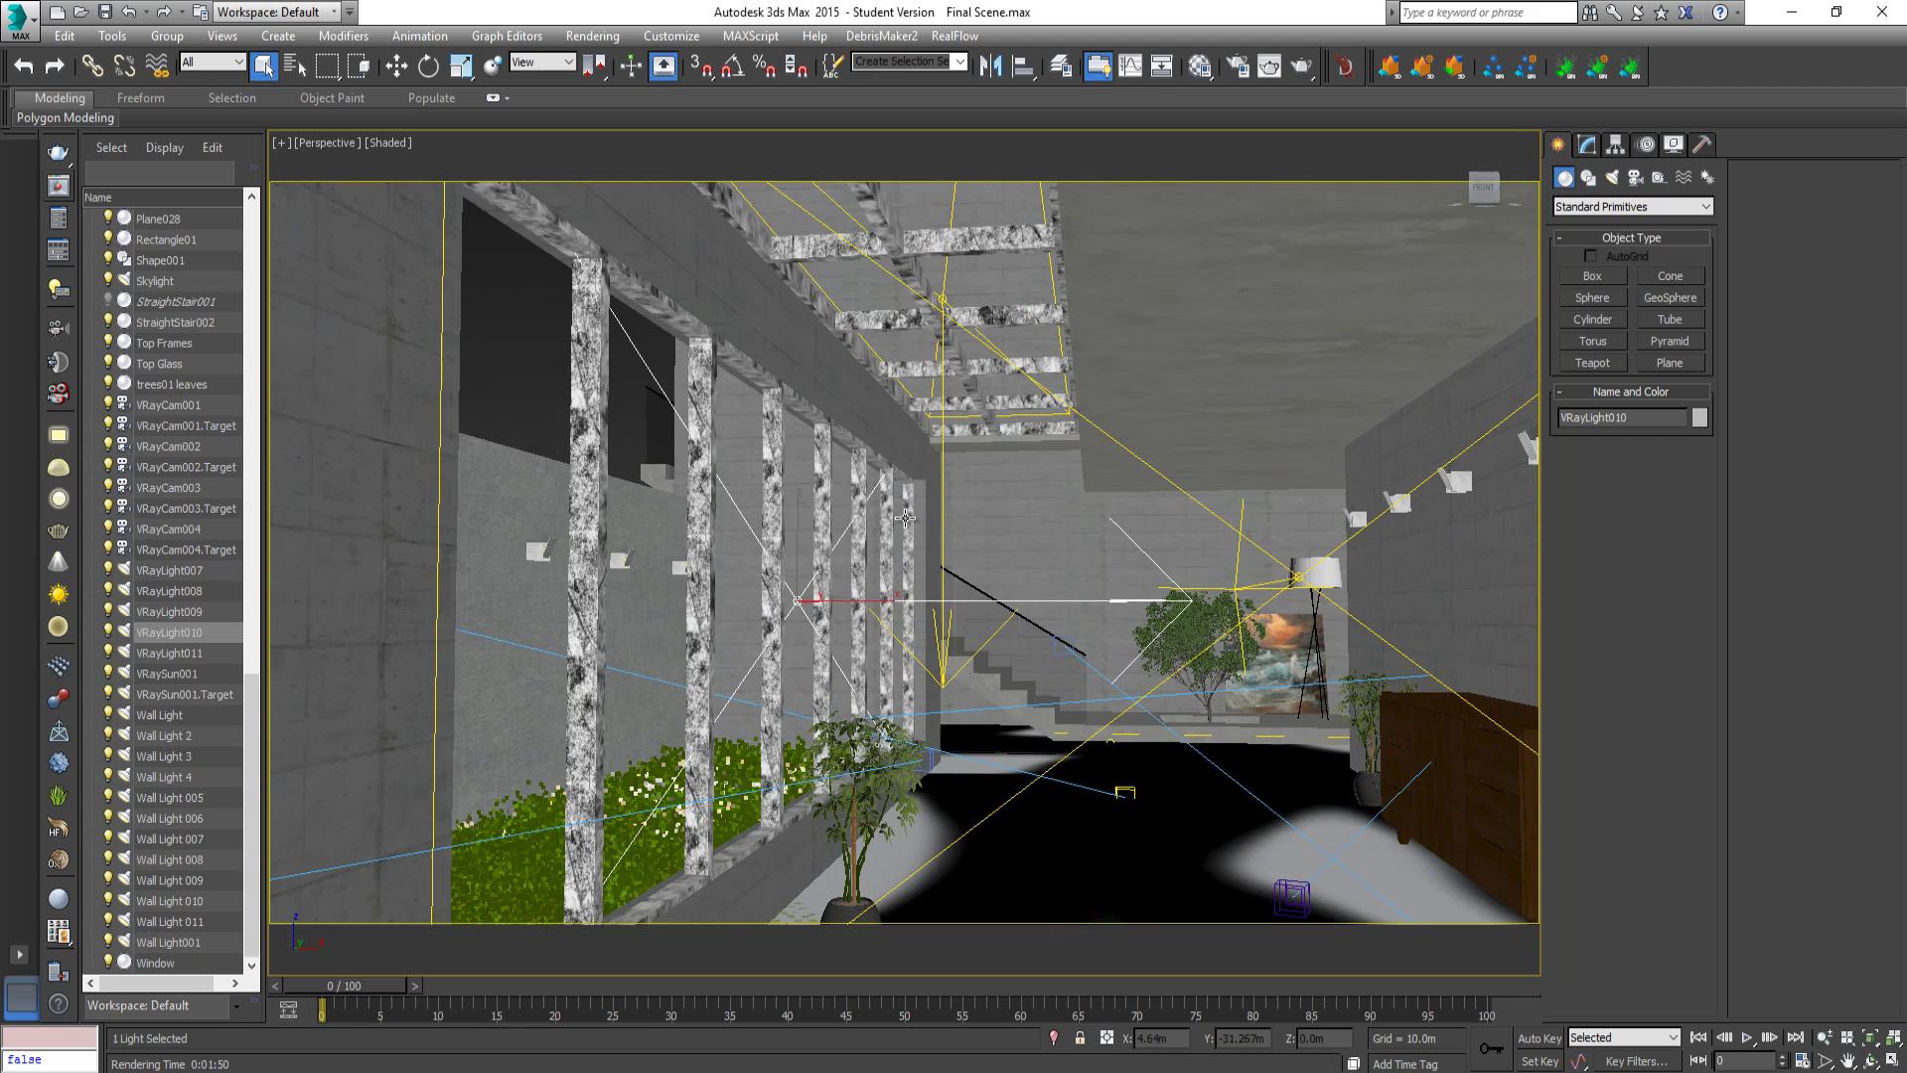
pyautogui.click(943, 466)
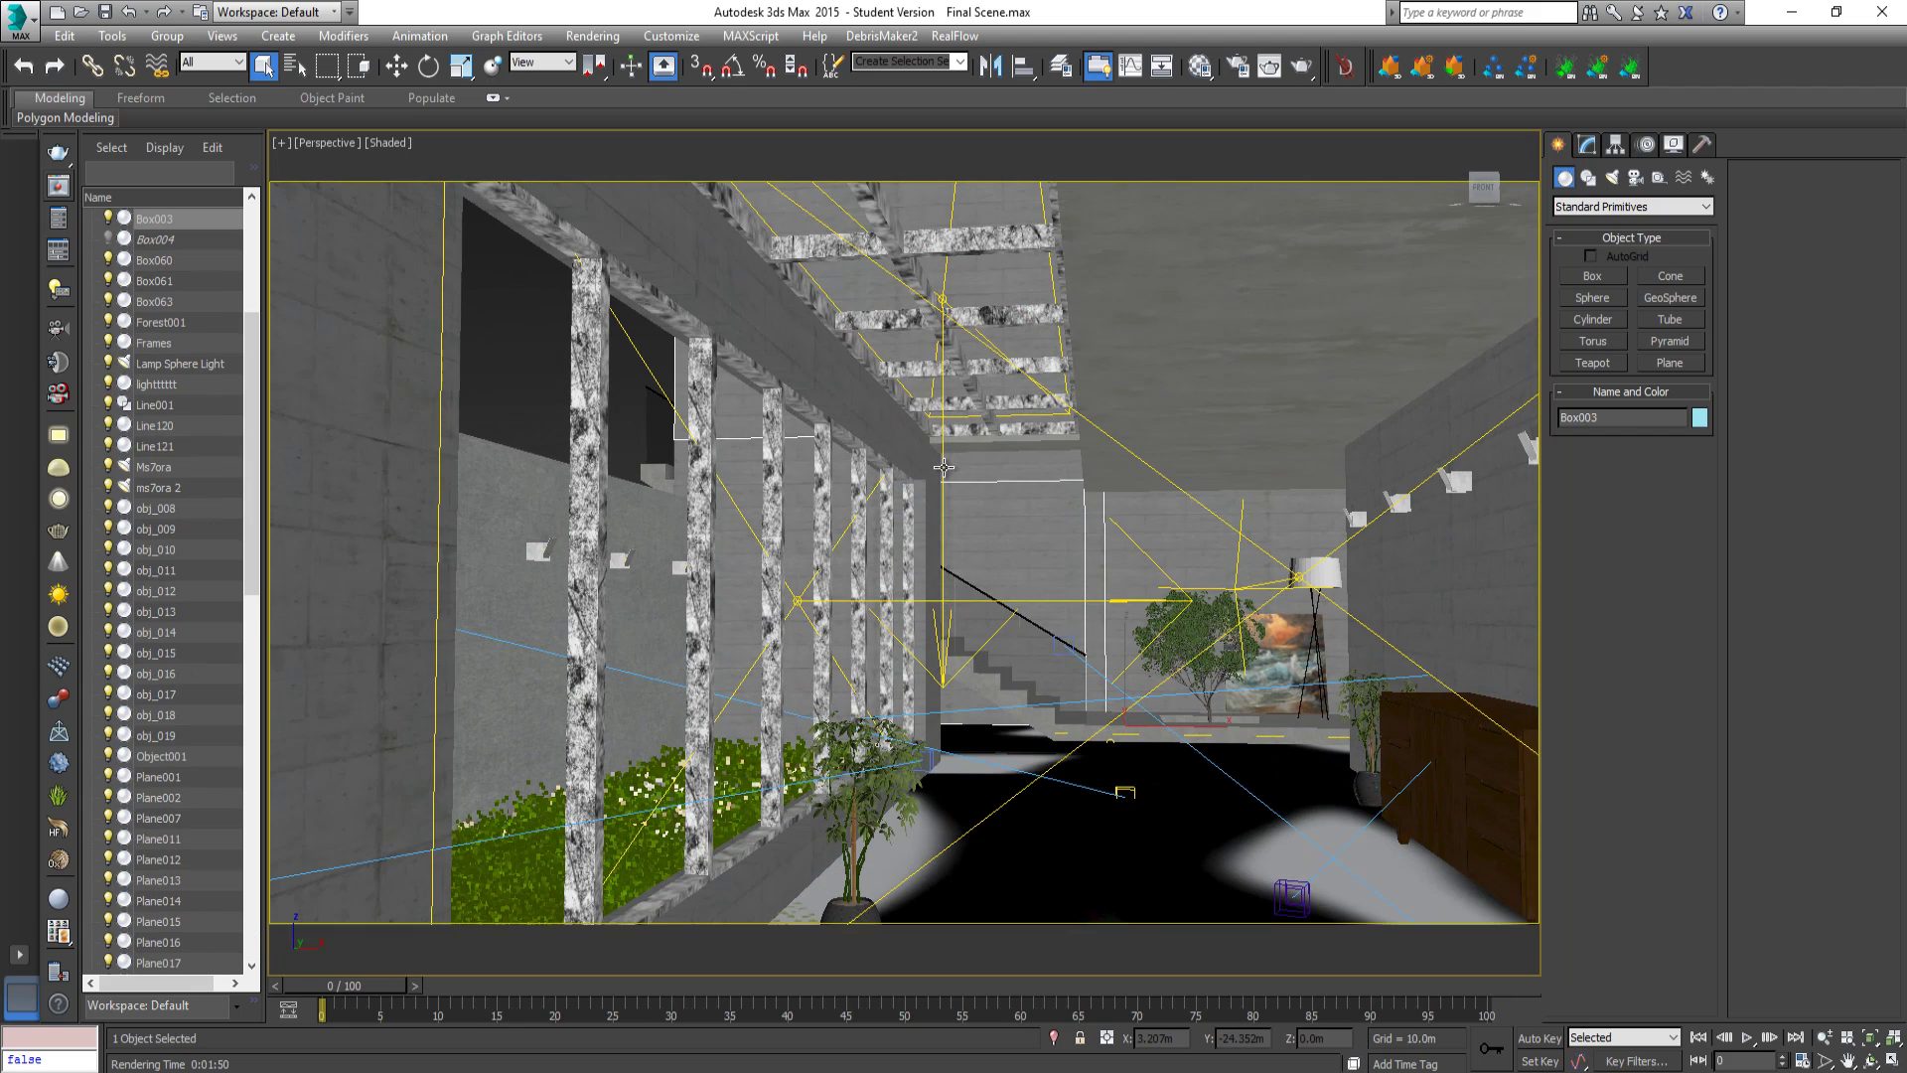
pyautogui.keyDown('alt'); pyautogui.moveTo(944, 467); pyautogui.dragTo(1020, 532, button='middle'); pyautogui.keyUp('alt')
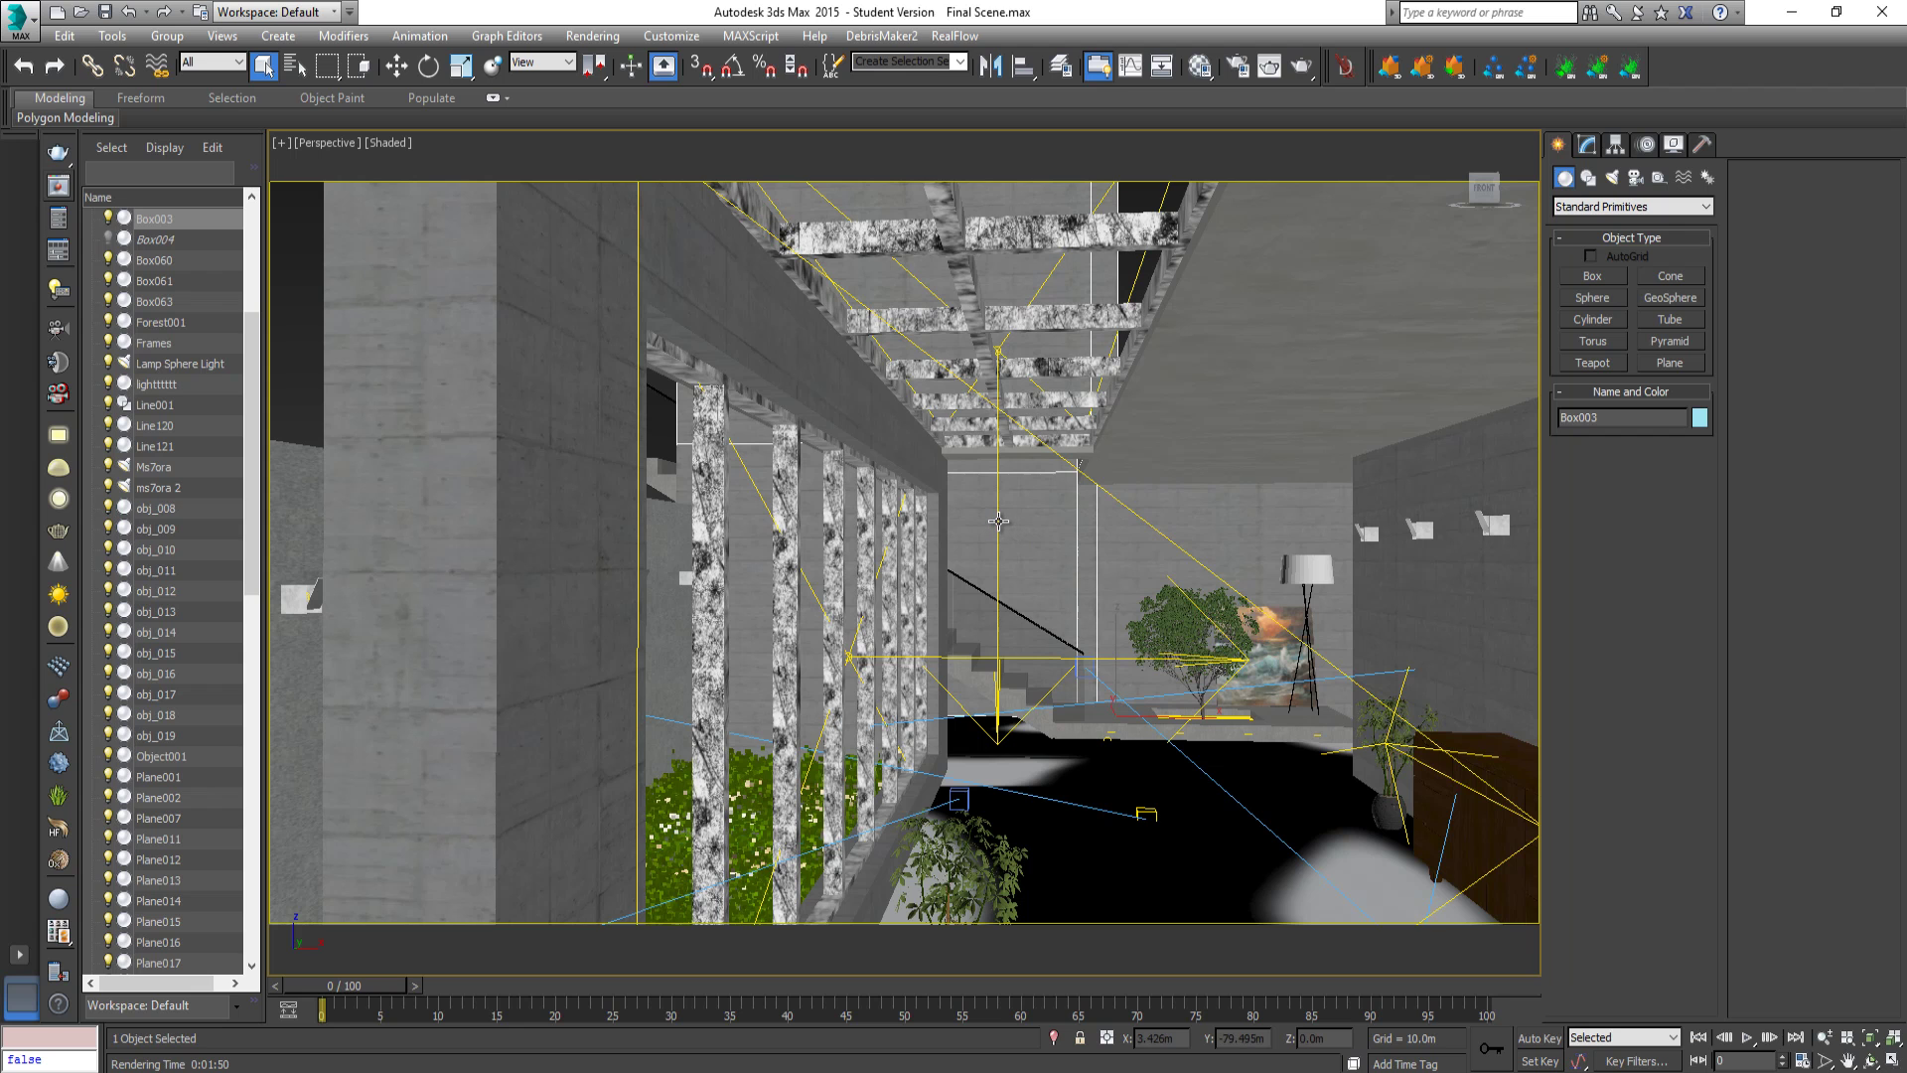
pyautogui.press('F3')
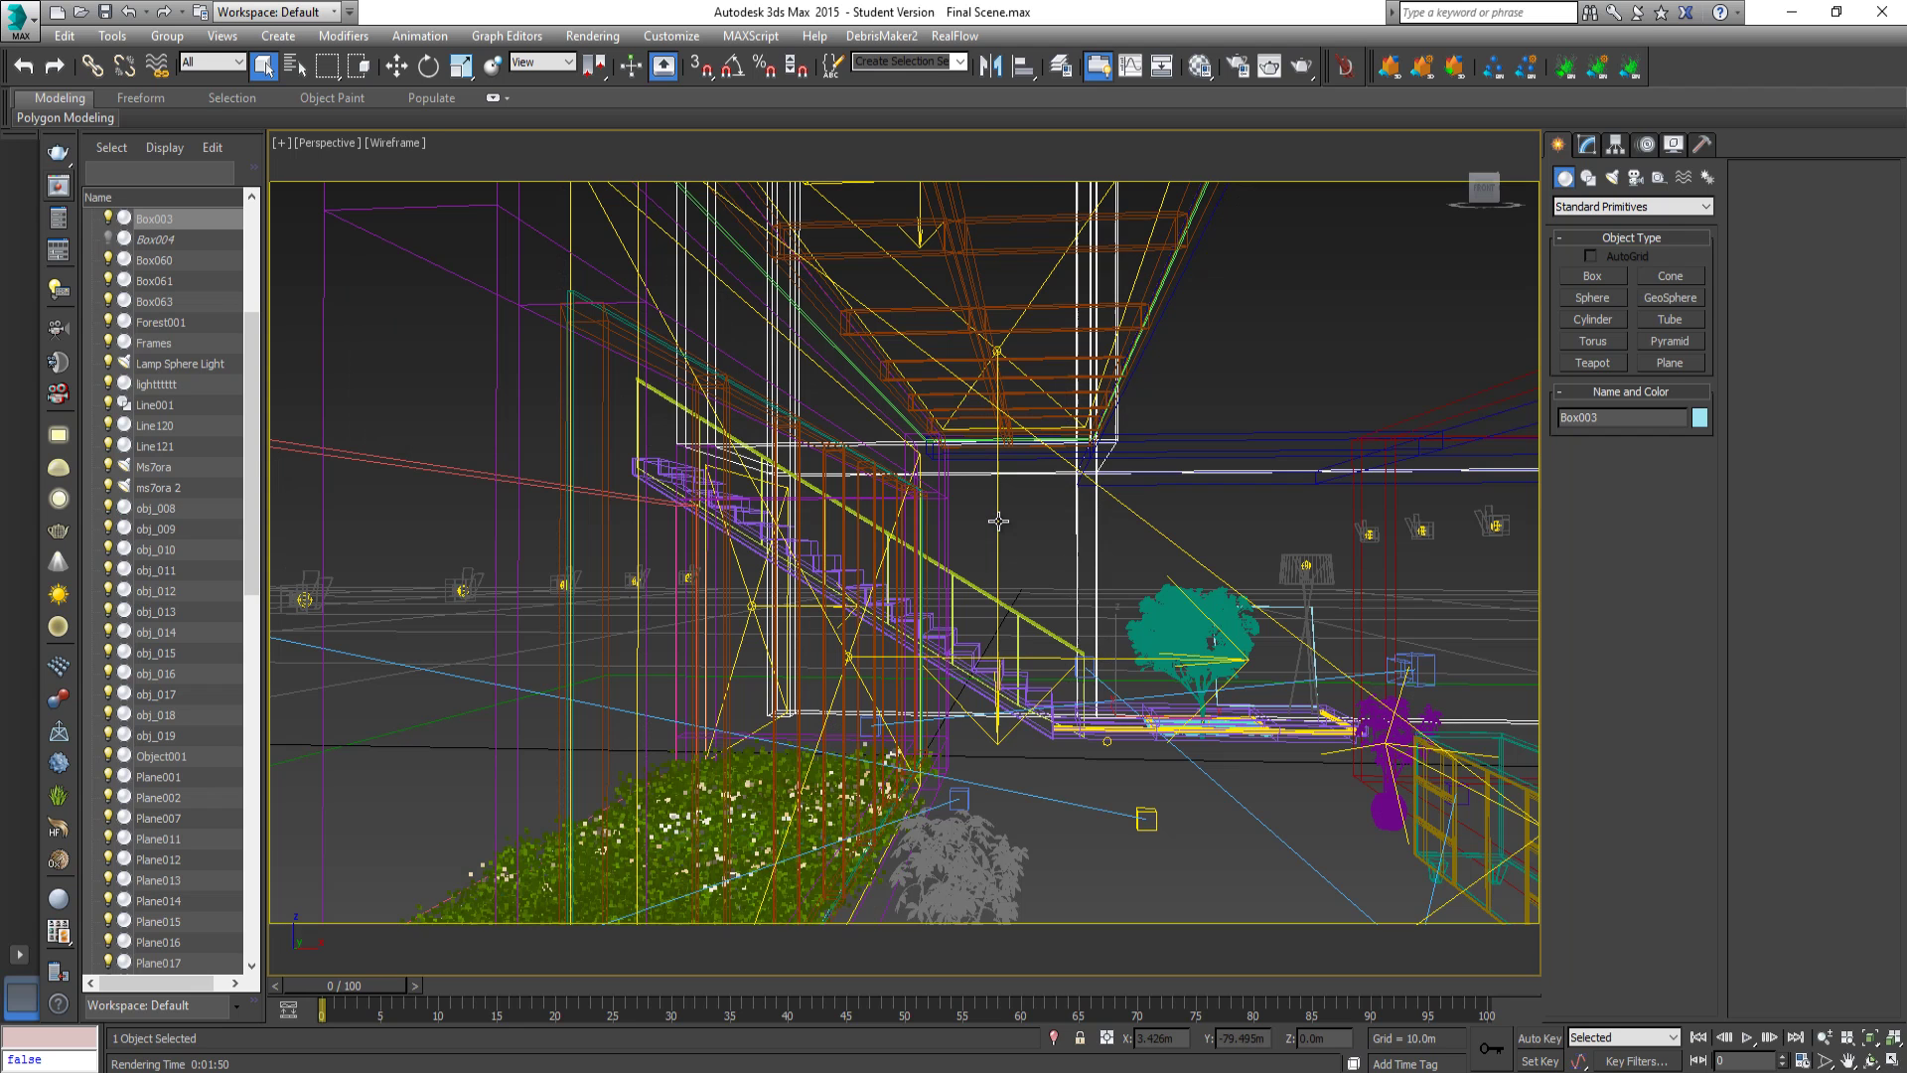
pyautogui.click(1000, 529)
pyautogui.click(994, 520)
pyautogui.press('F3')
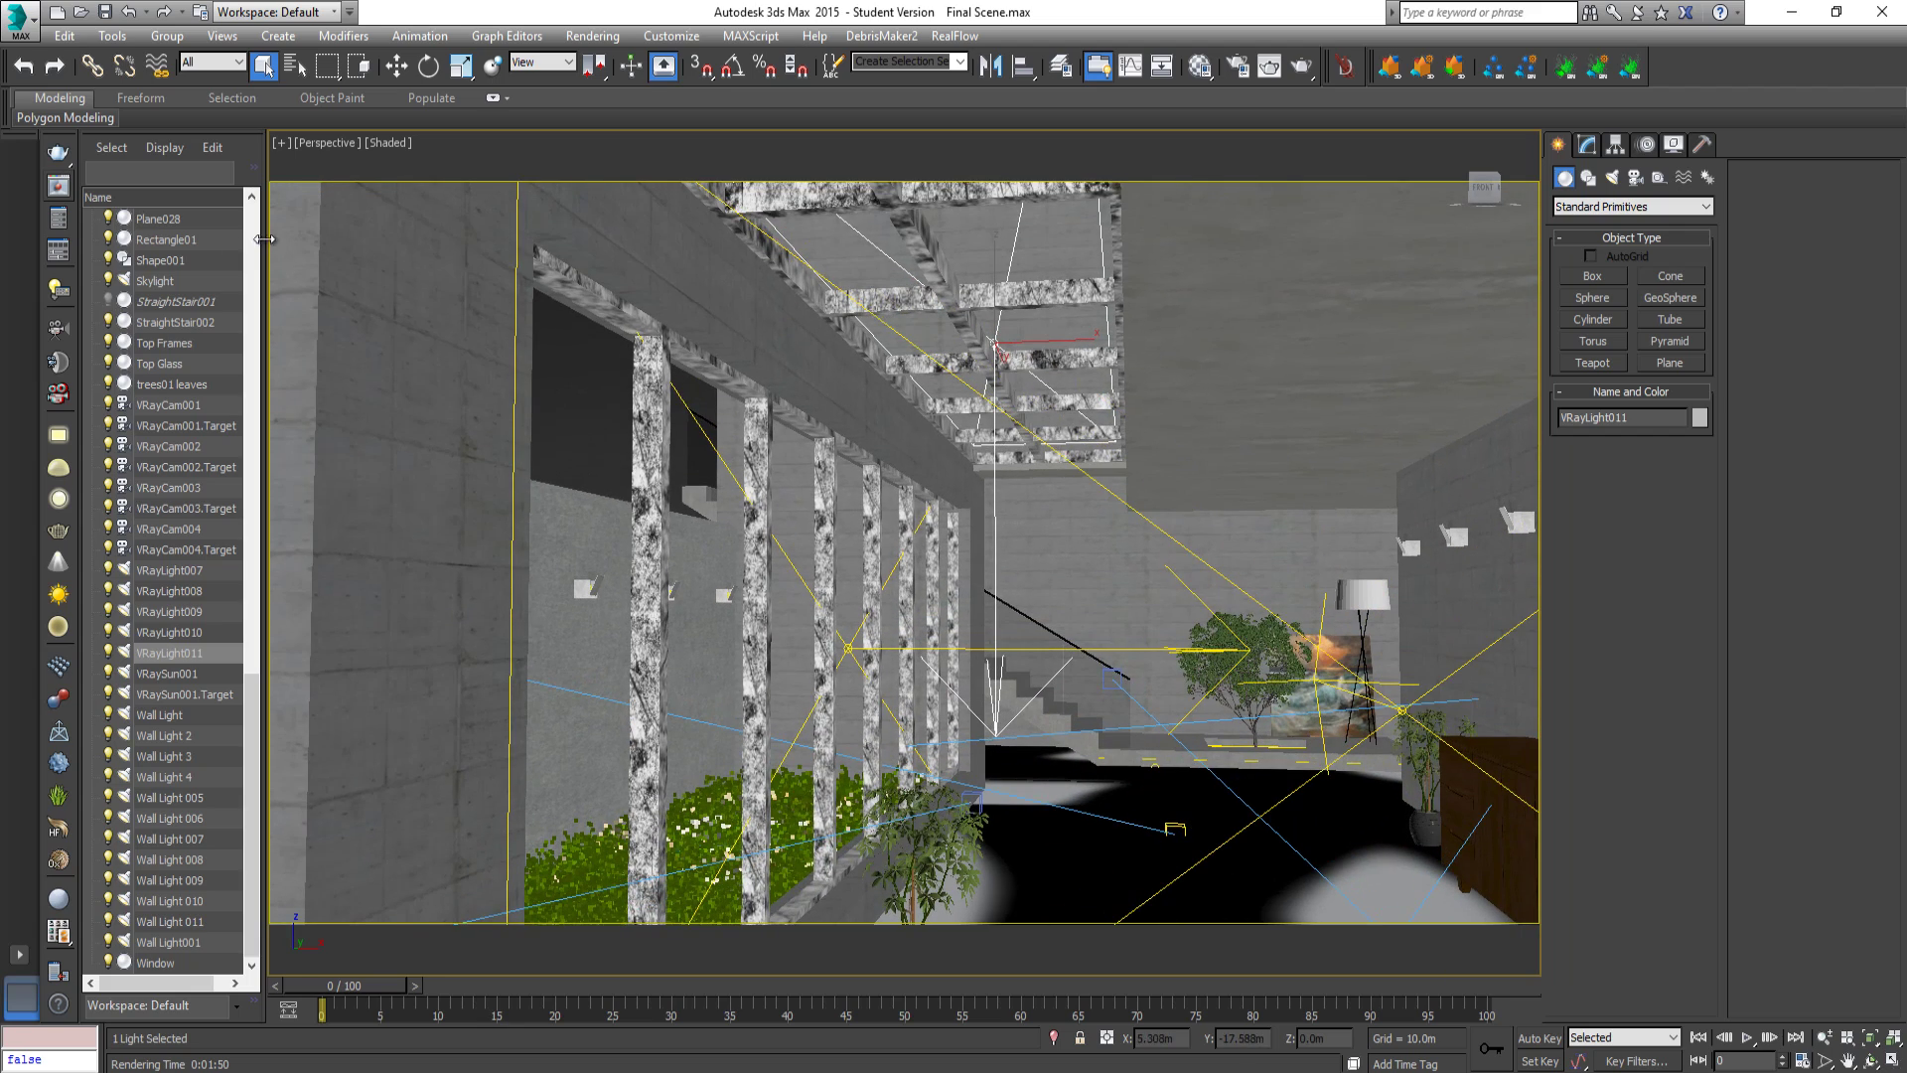
# Review the last render again and identify the roof and side-window glass objects by selecting each in the viewport.
pyautogui.click(59, 190)
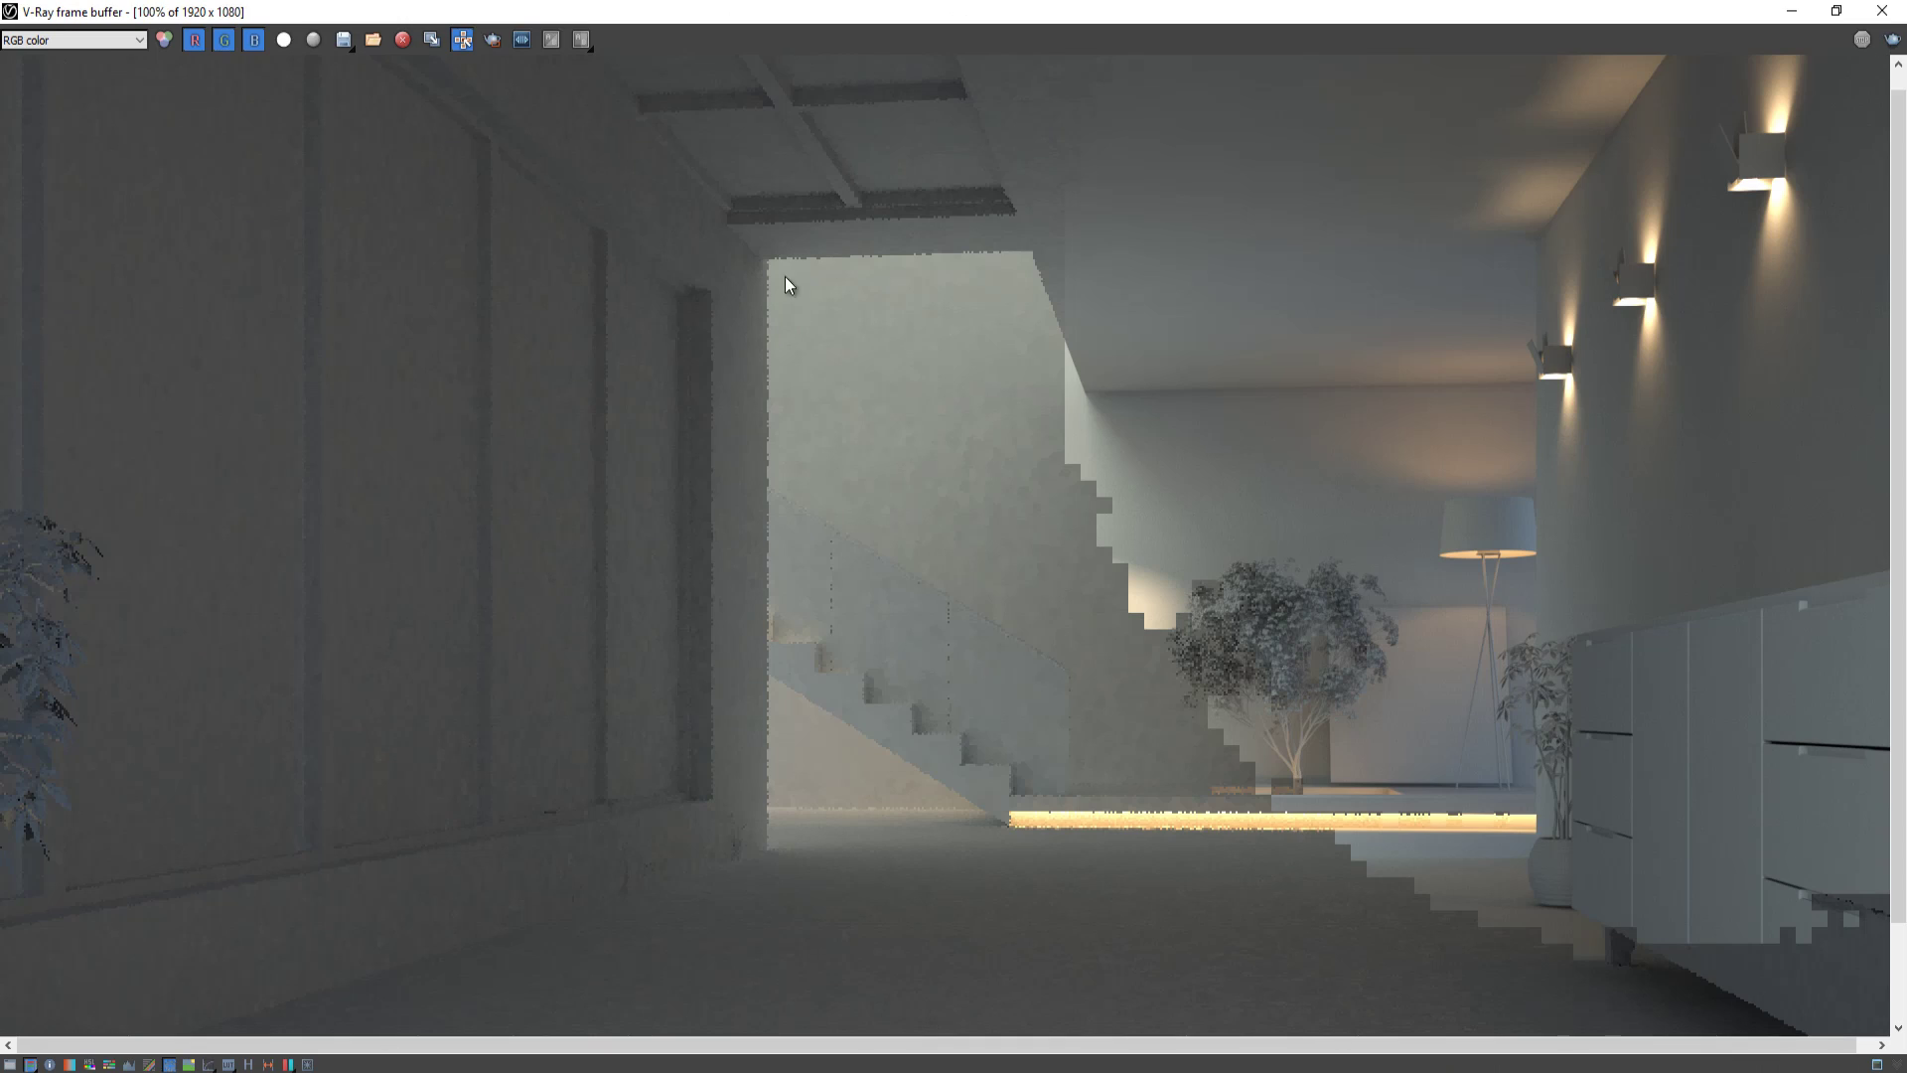
pyautogui.click(1882, 11)
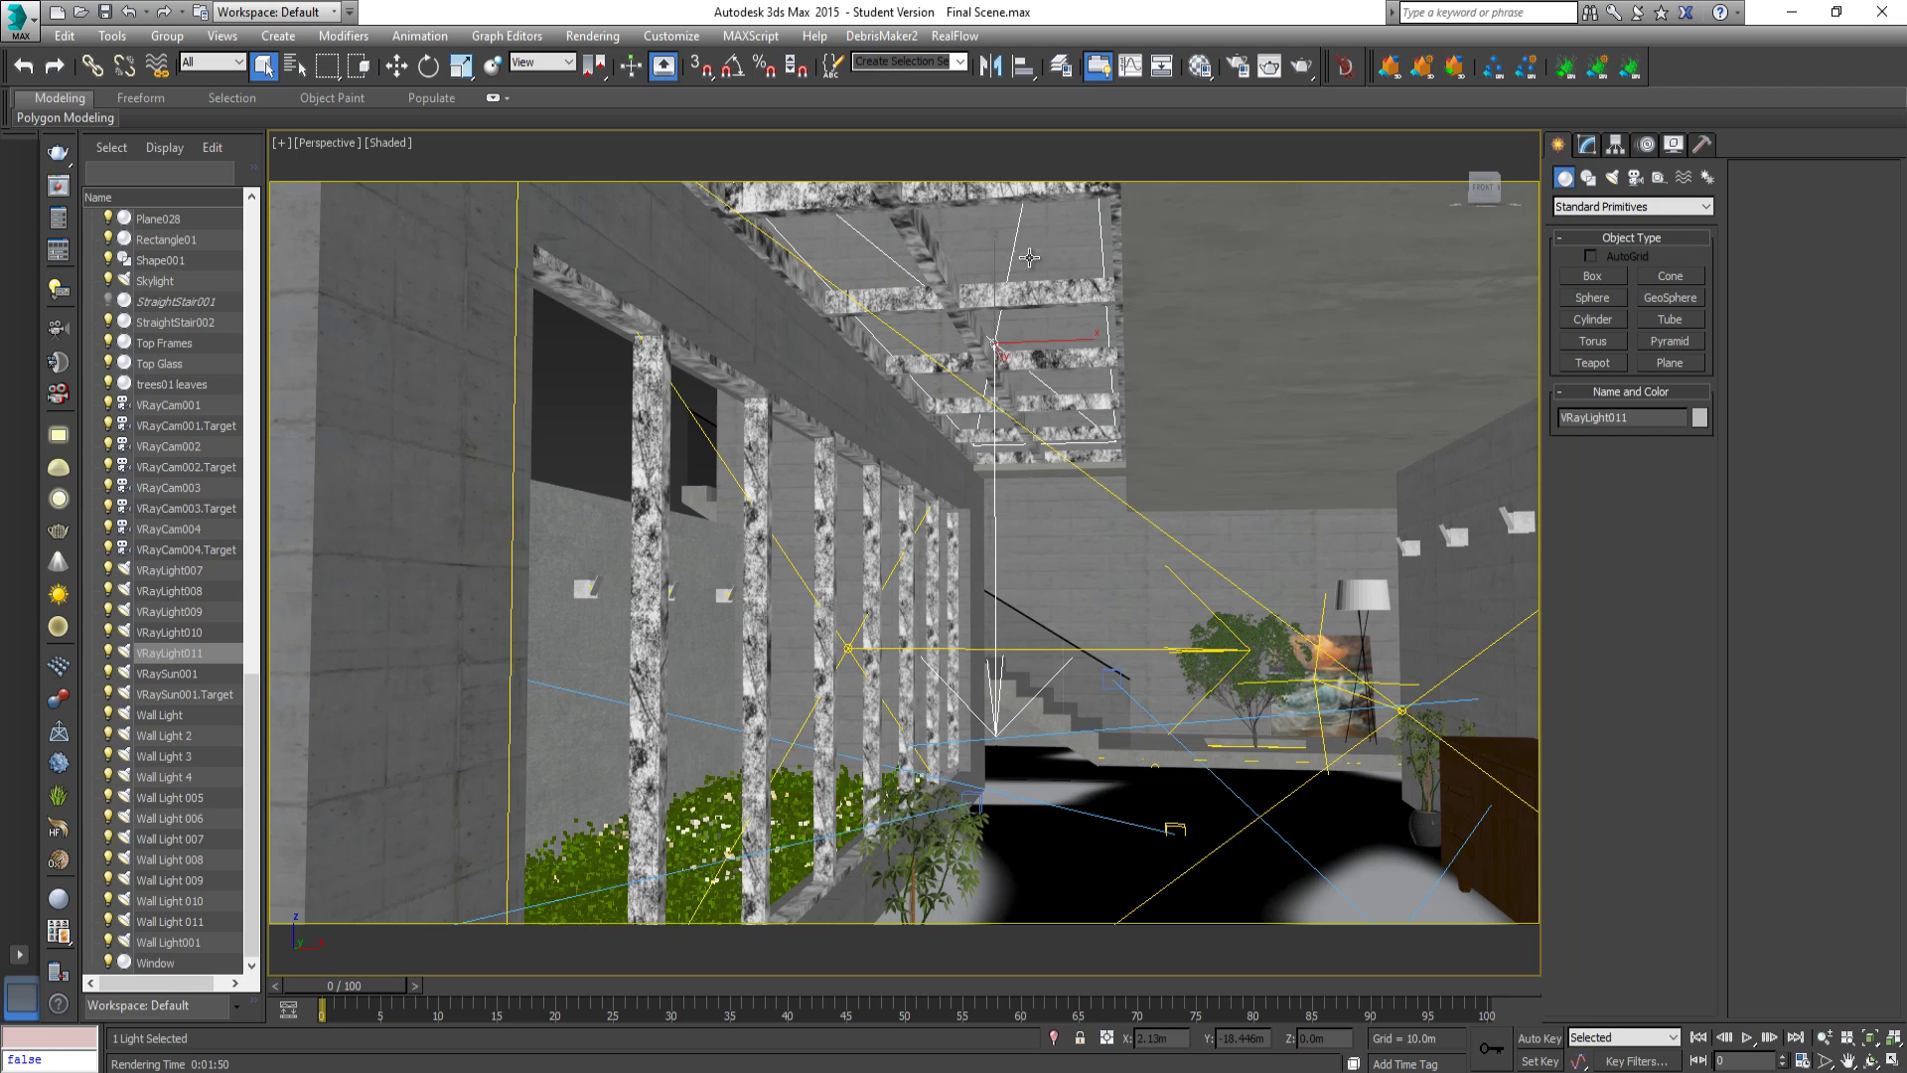
pyautogui.click(1031, 255)
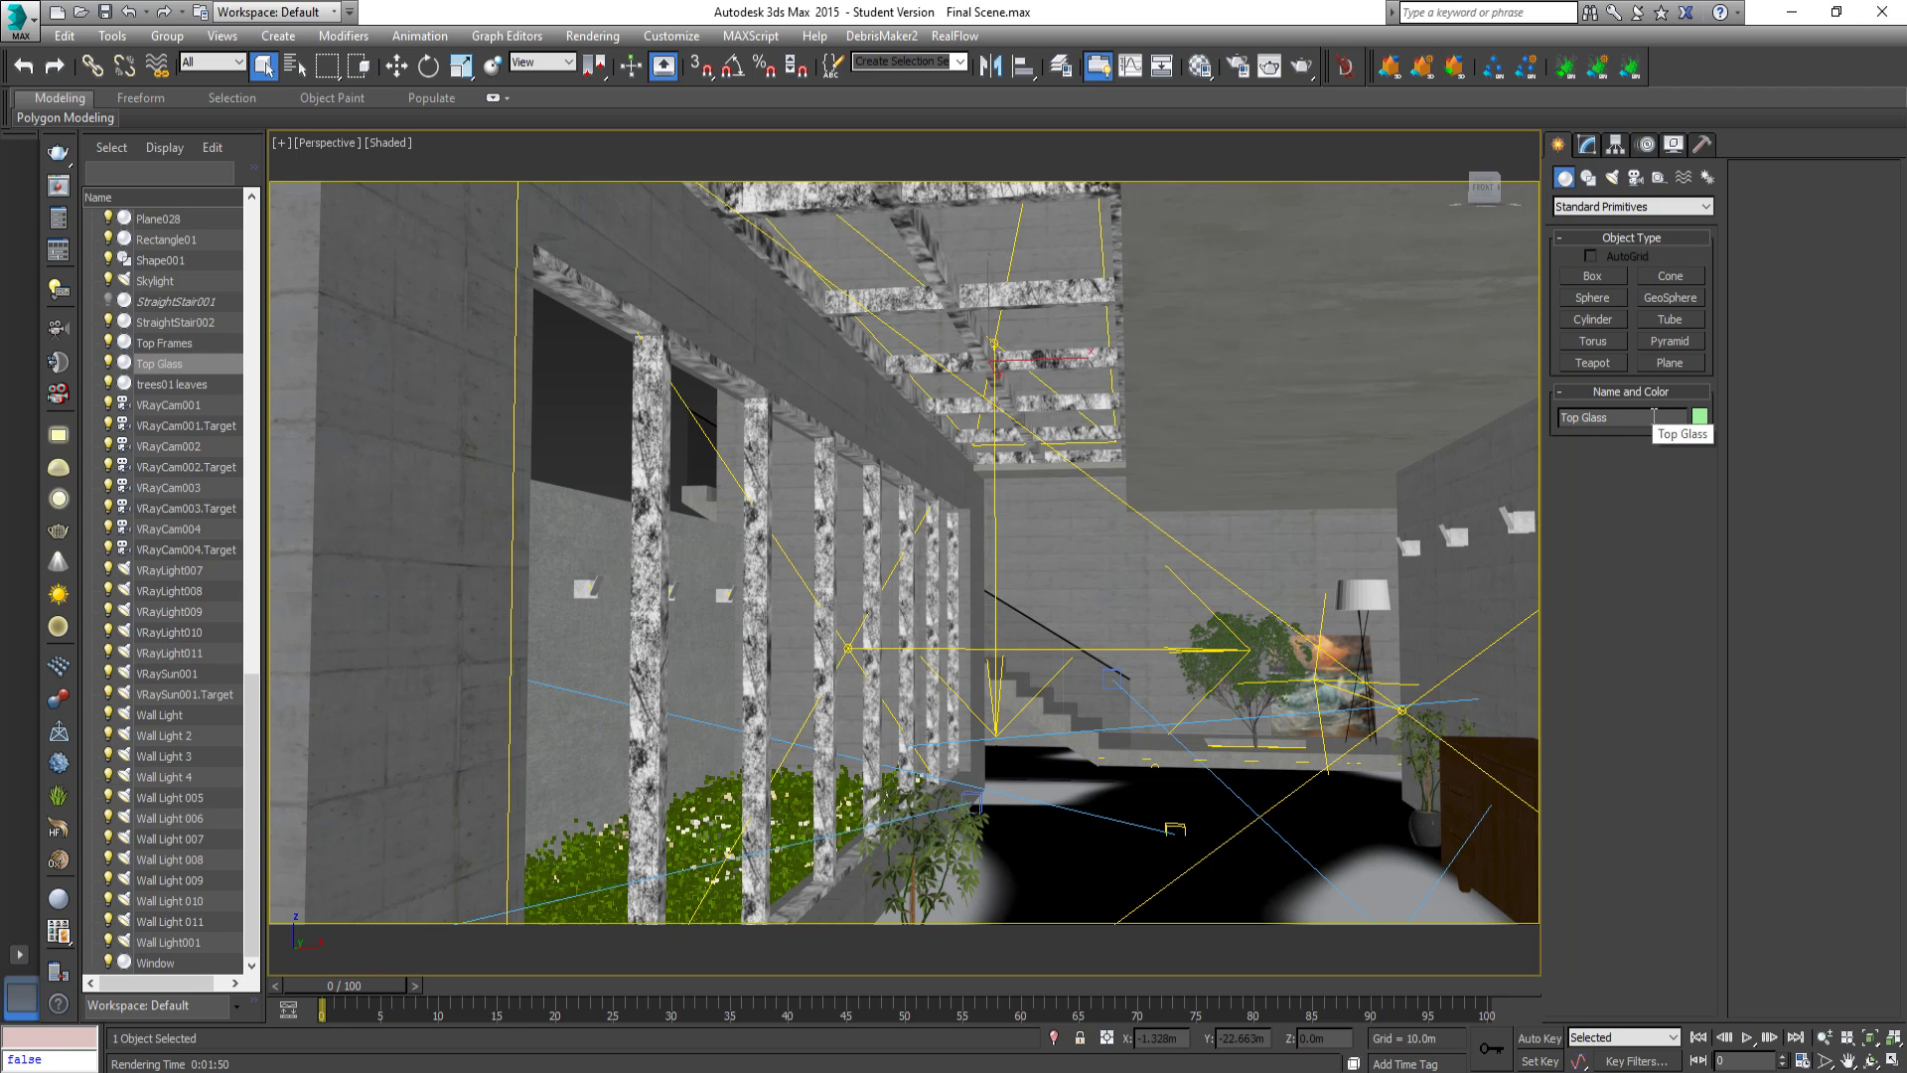
pyautogui.scroll(-2, 667, 400)
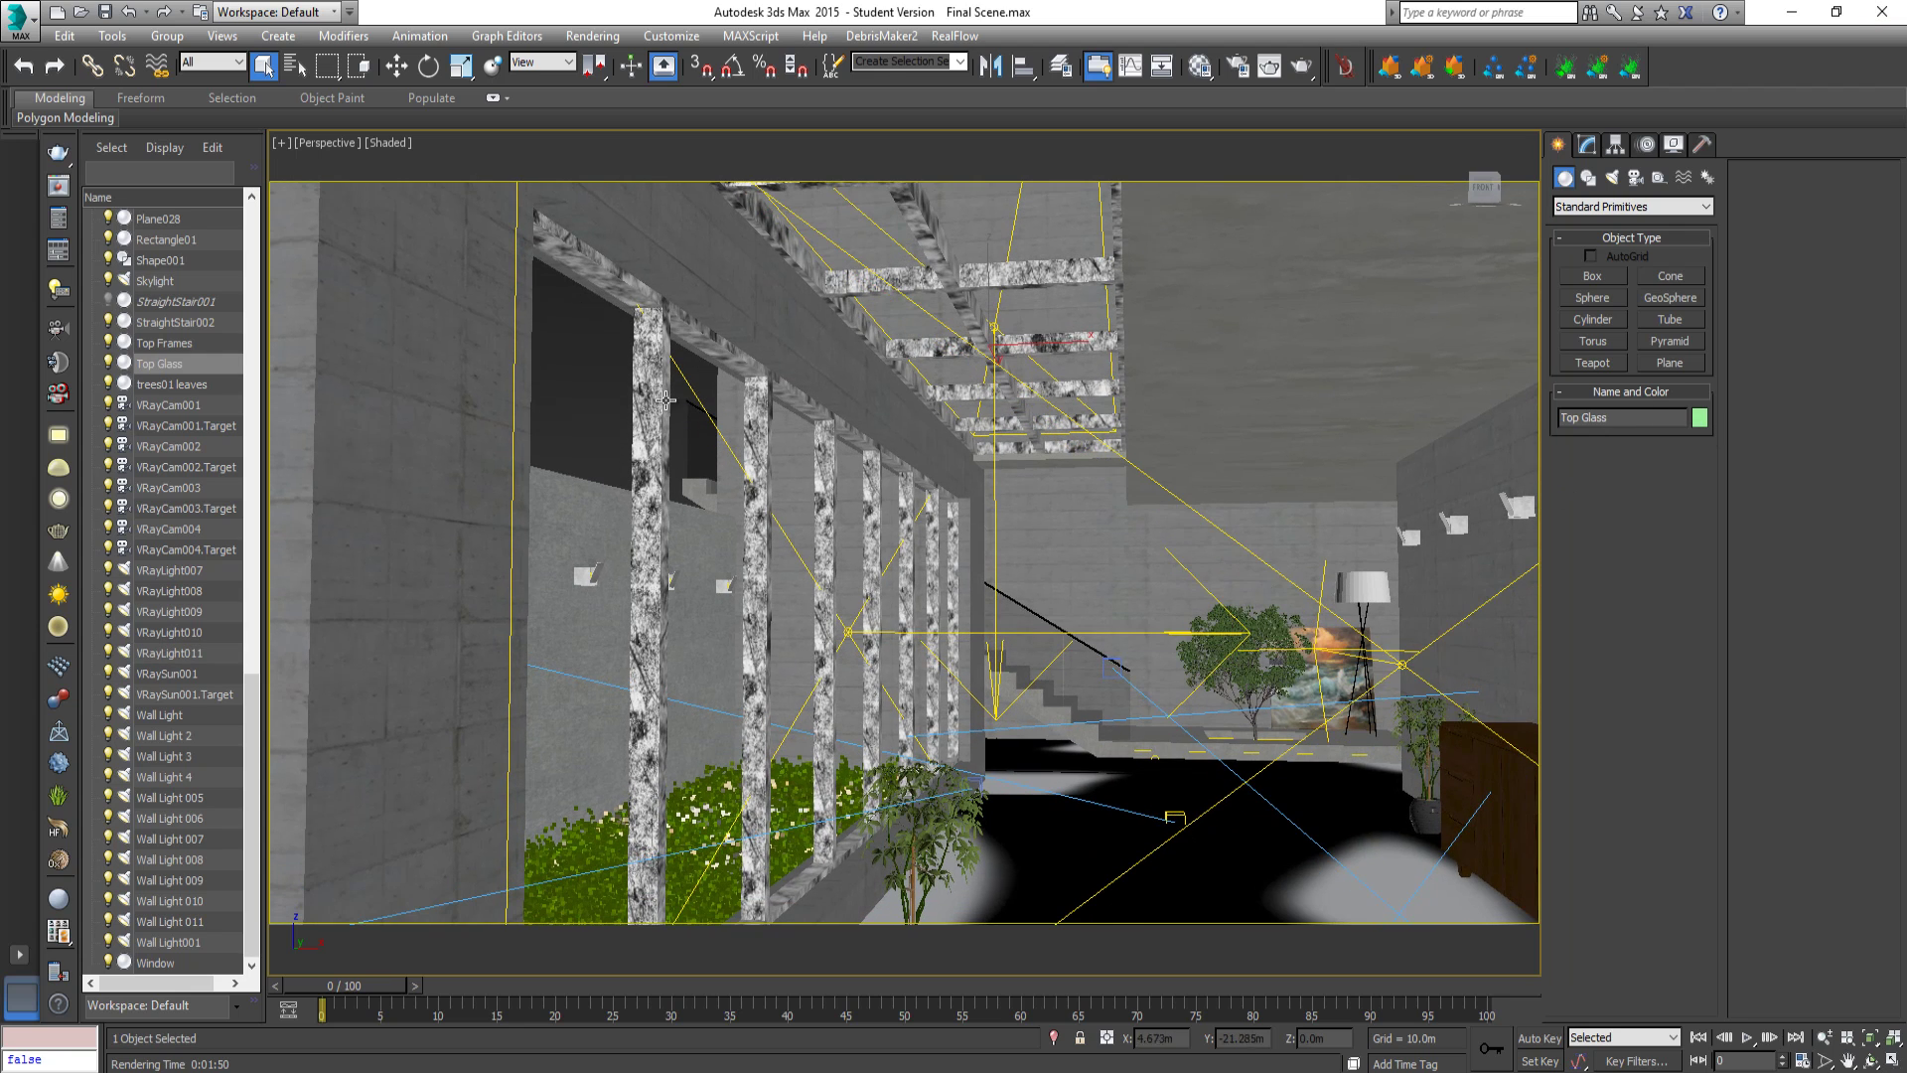
pyautogui.click(603, 382)
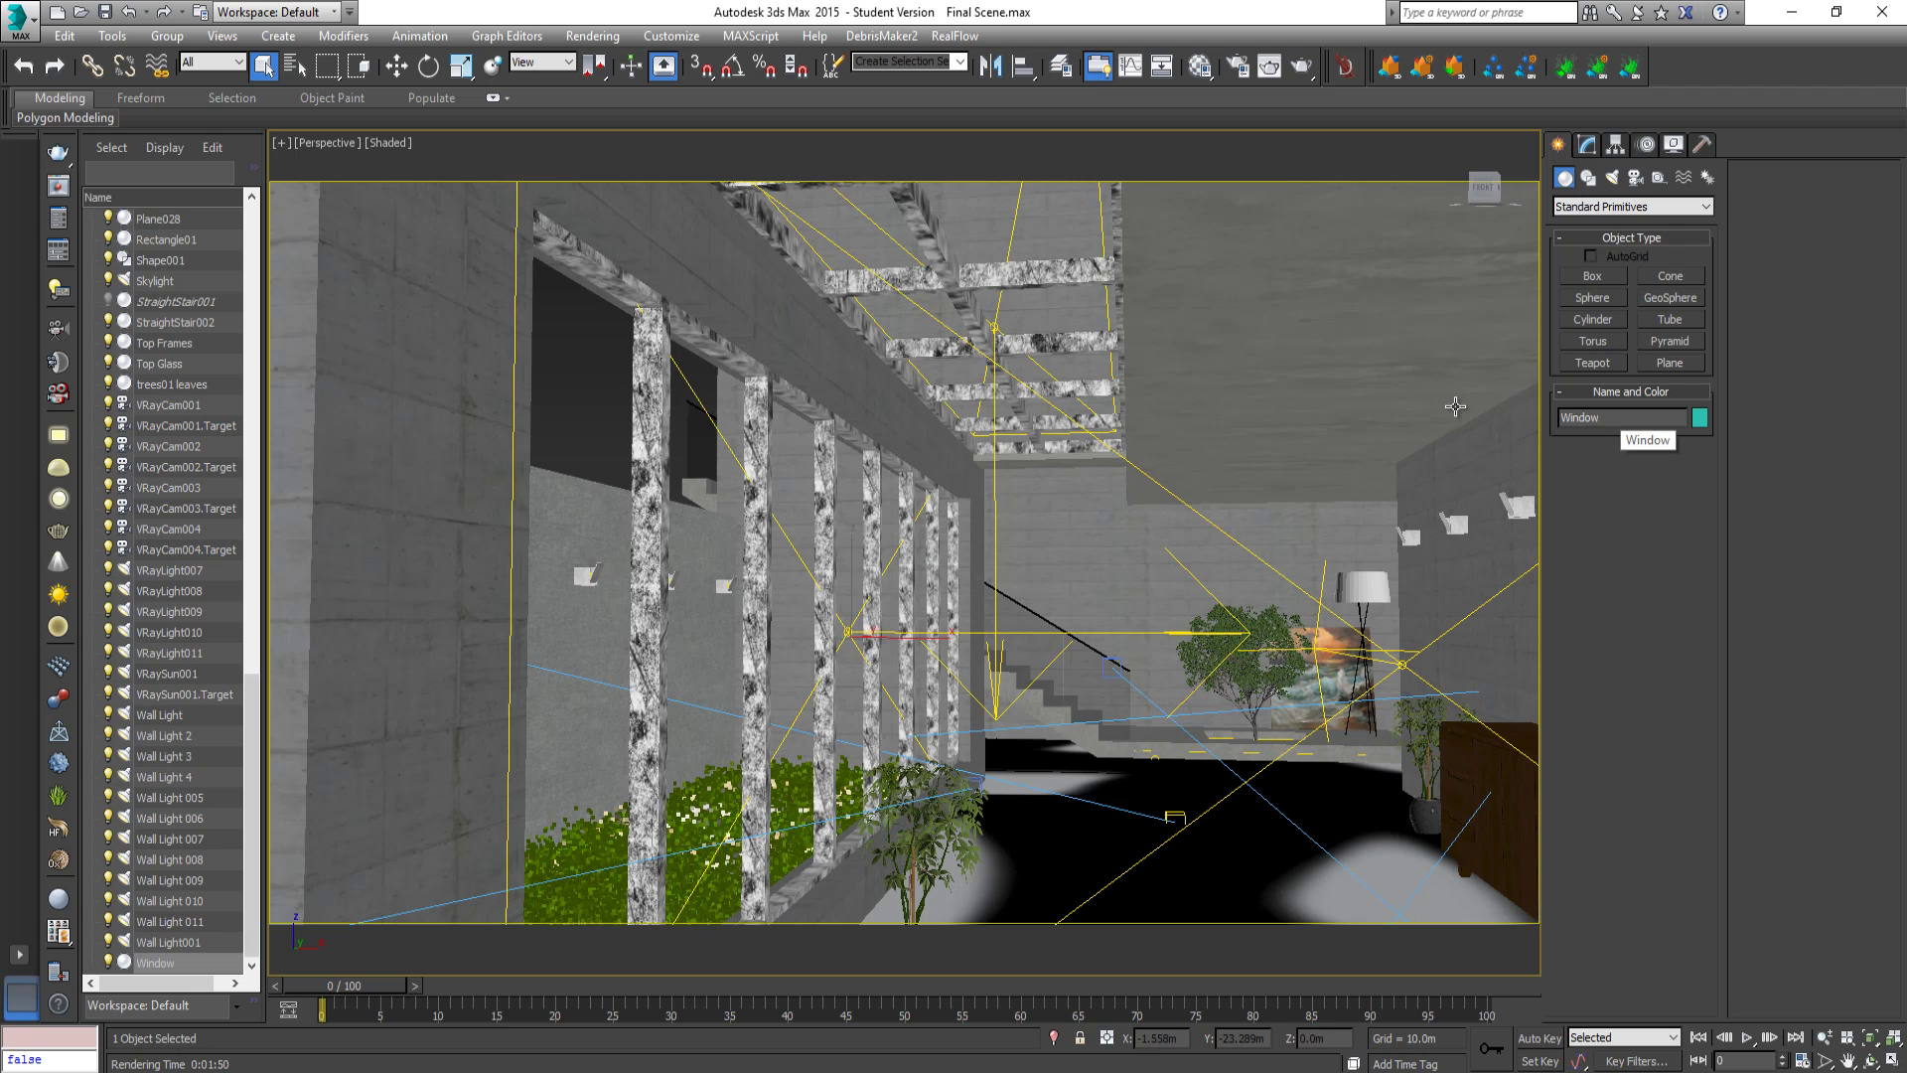
# Exclude the Top Glass and Window objects from the V-Ray material override.
pyautogui.click(1238, 67)
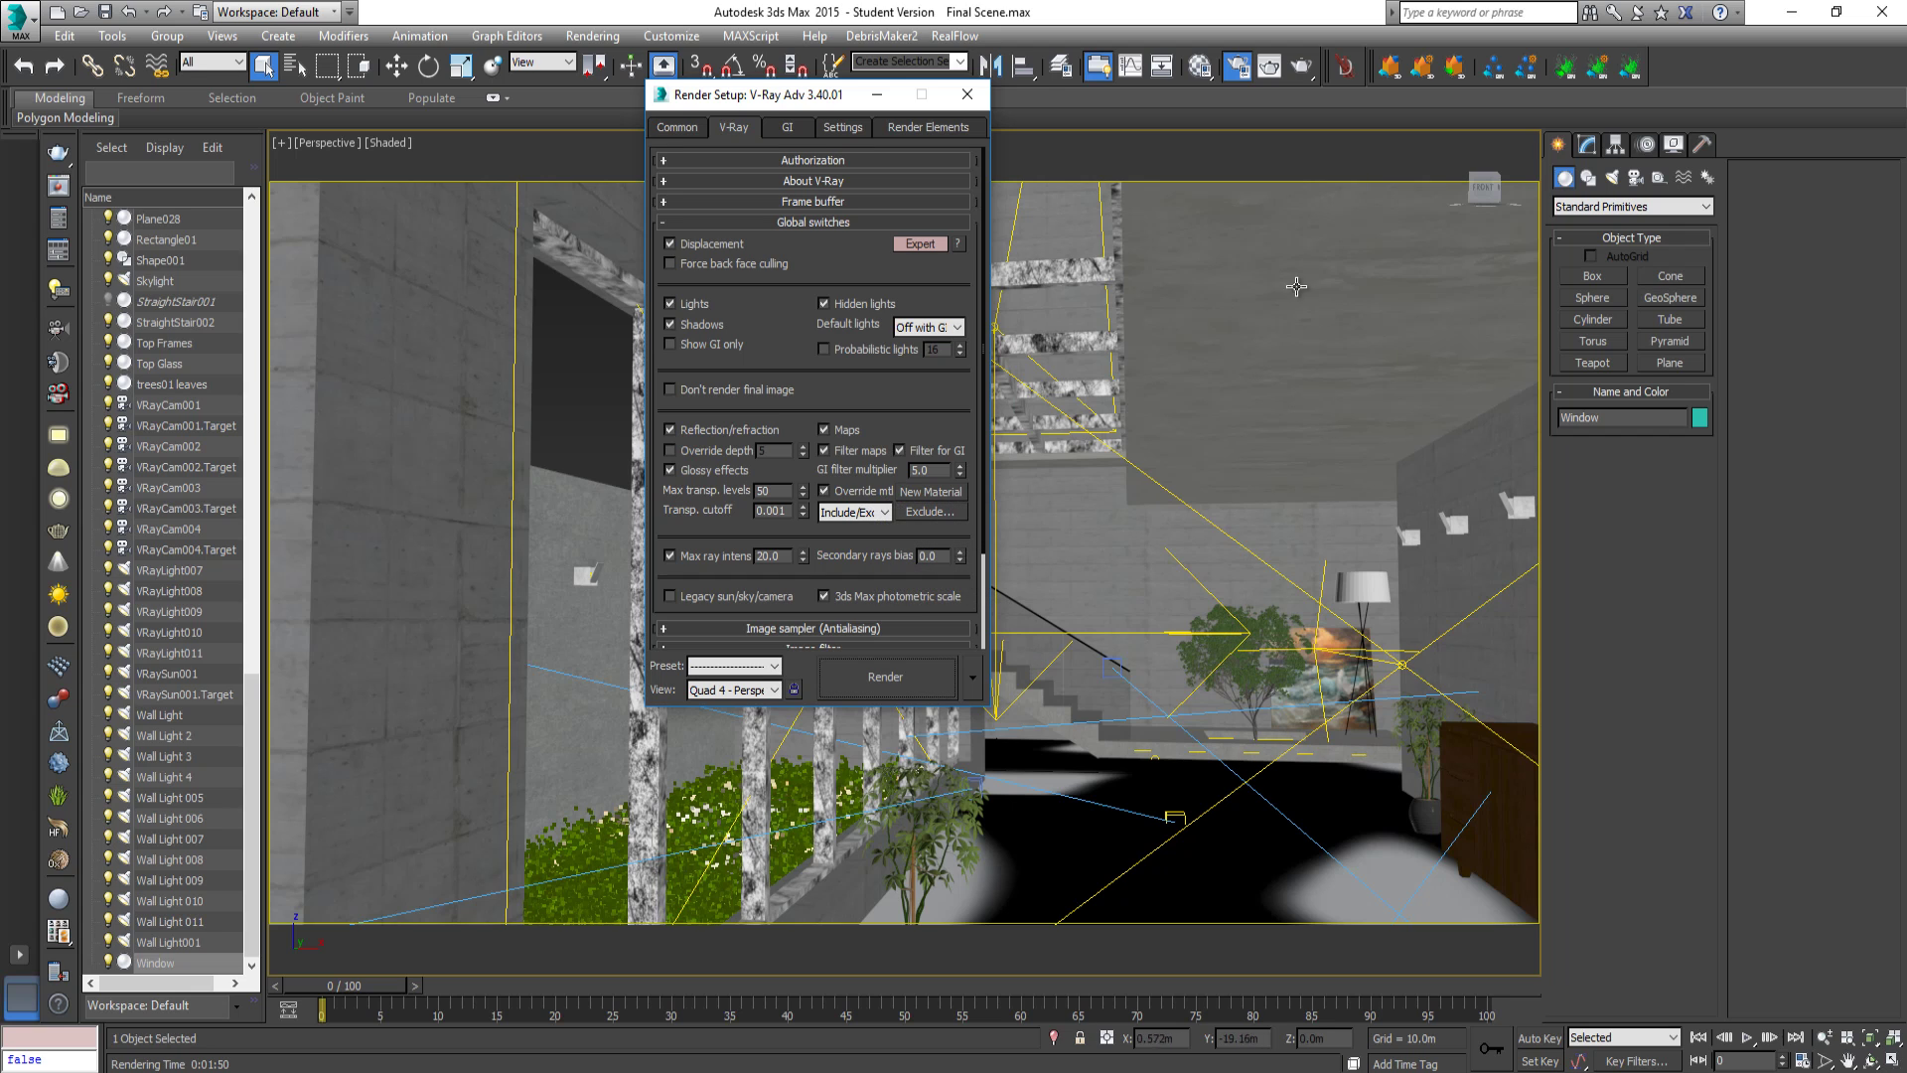
pyautogui.click(924, 512)
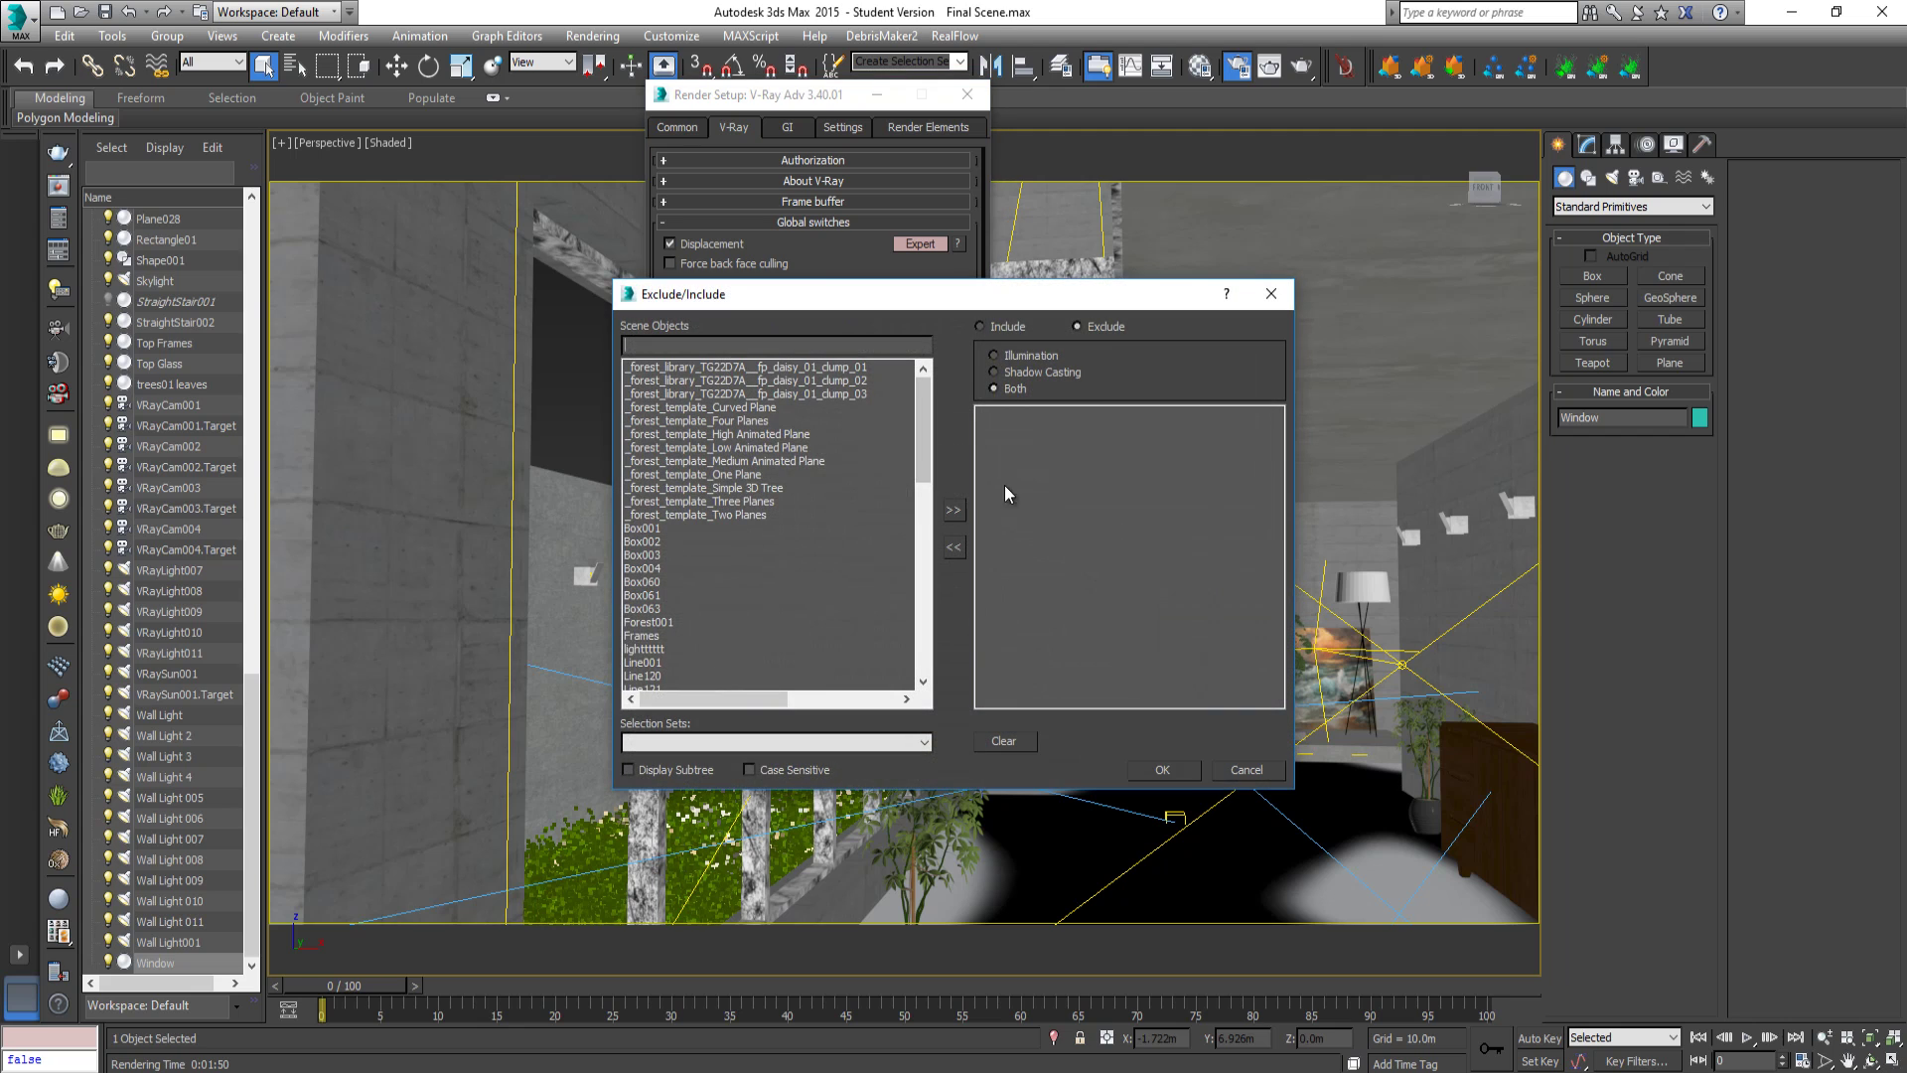
pyautogui.click(676, 651)
pyautogui.press('t')
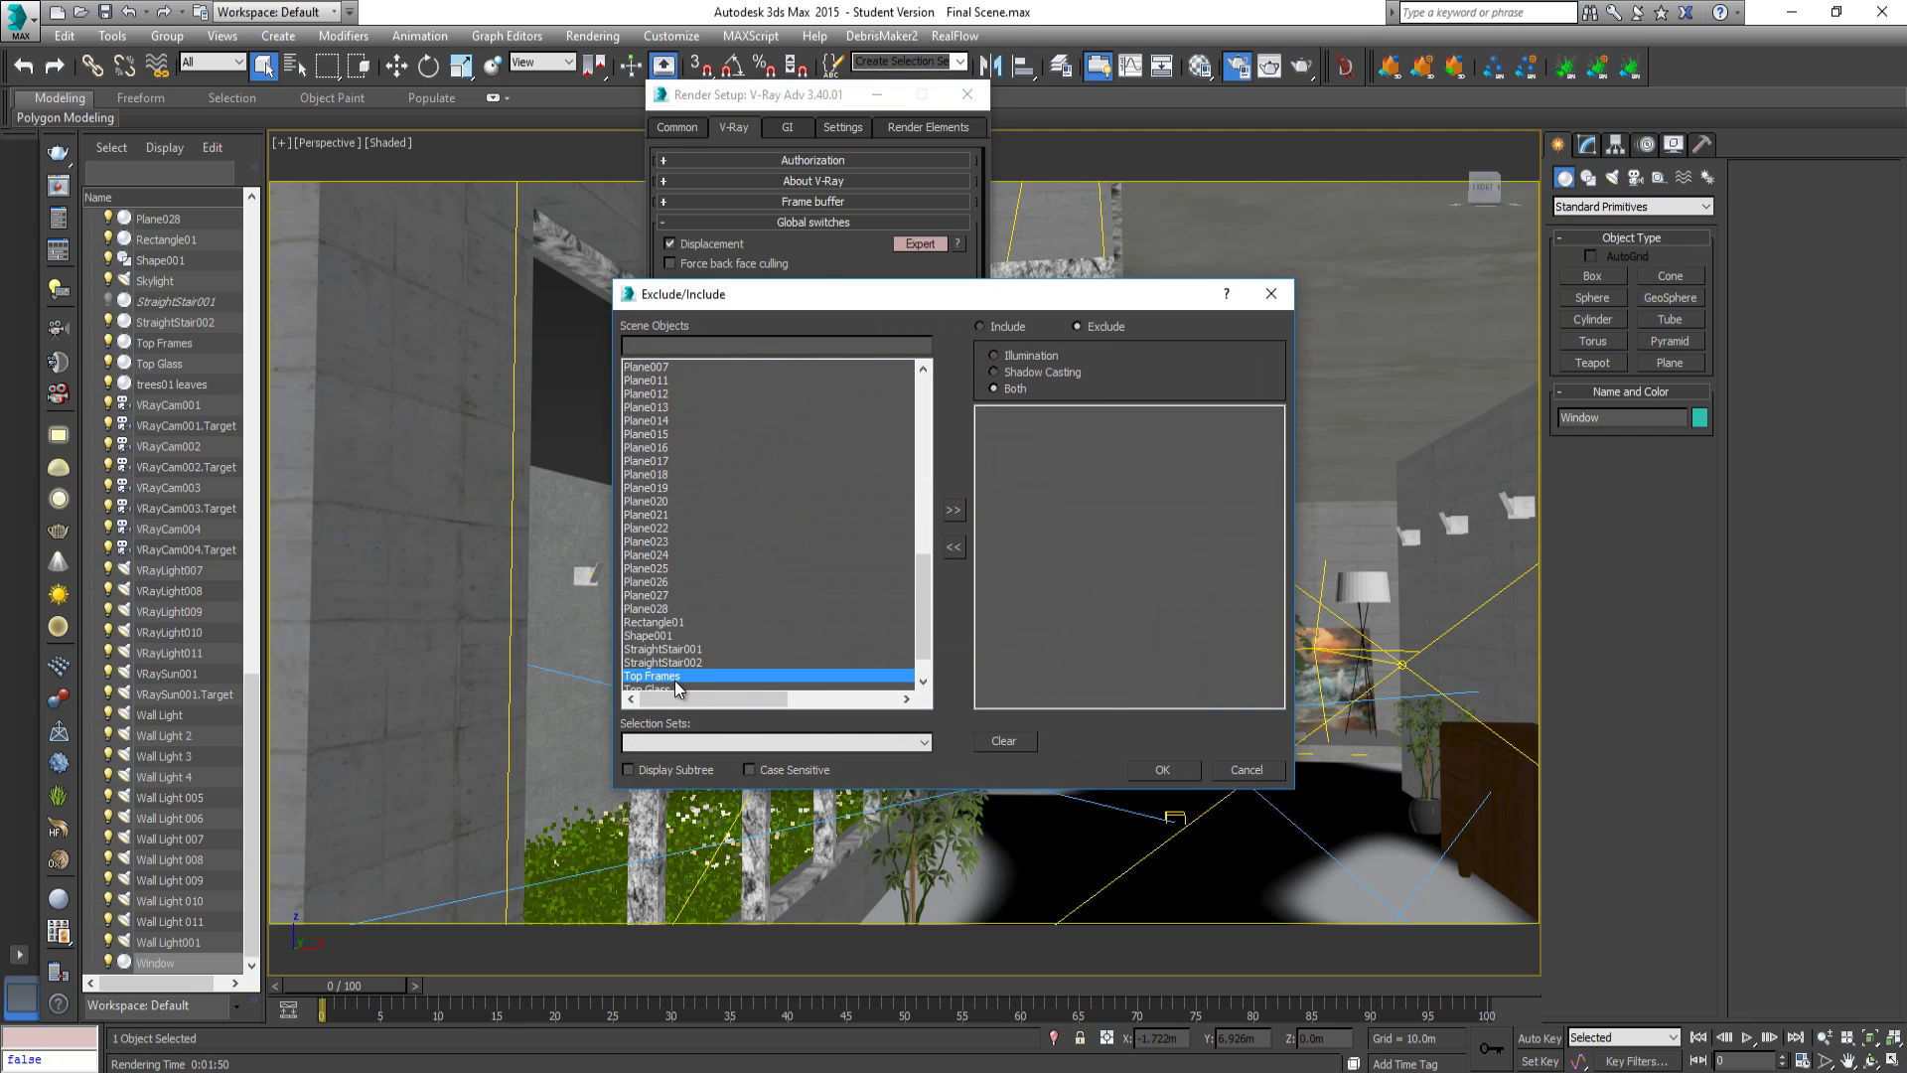
pyautogui.scroll(-1, 682, 681)
pyautogui.click(677, 650)
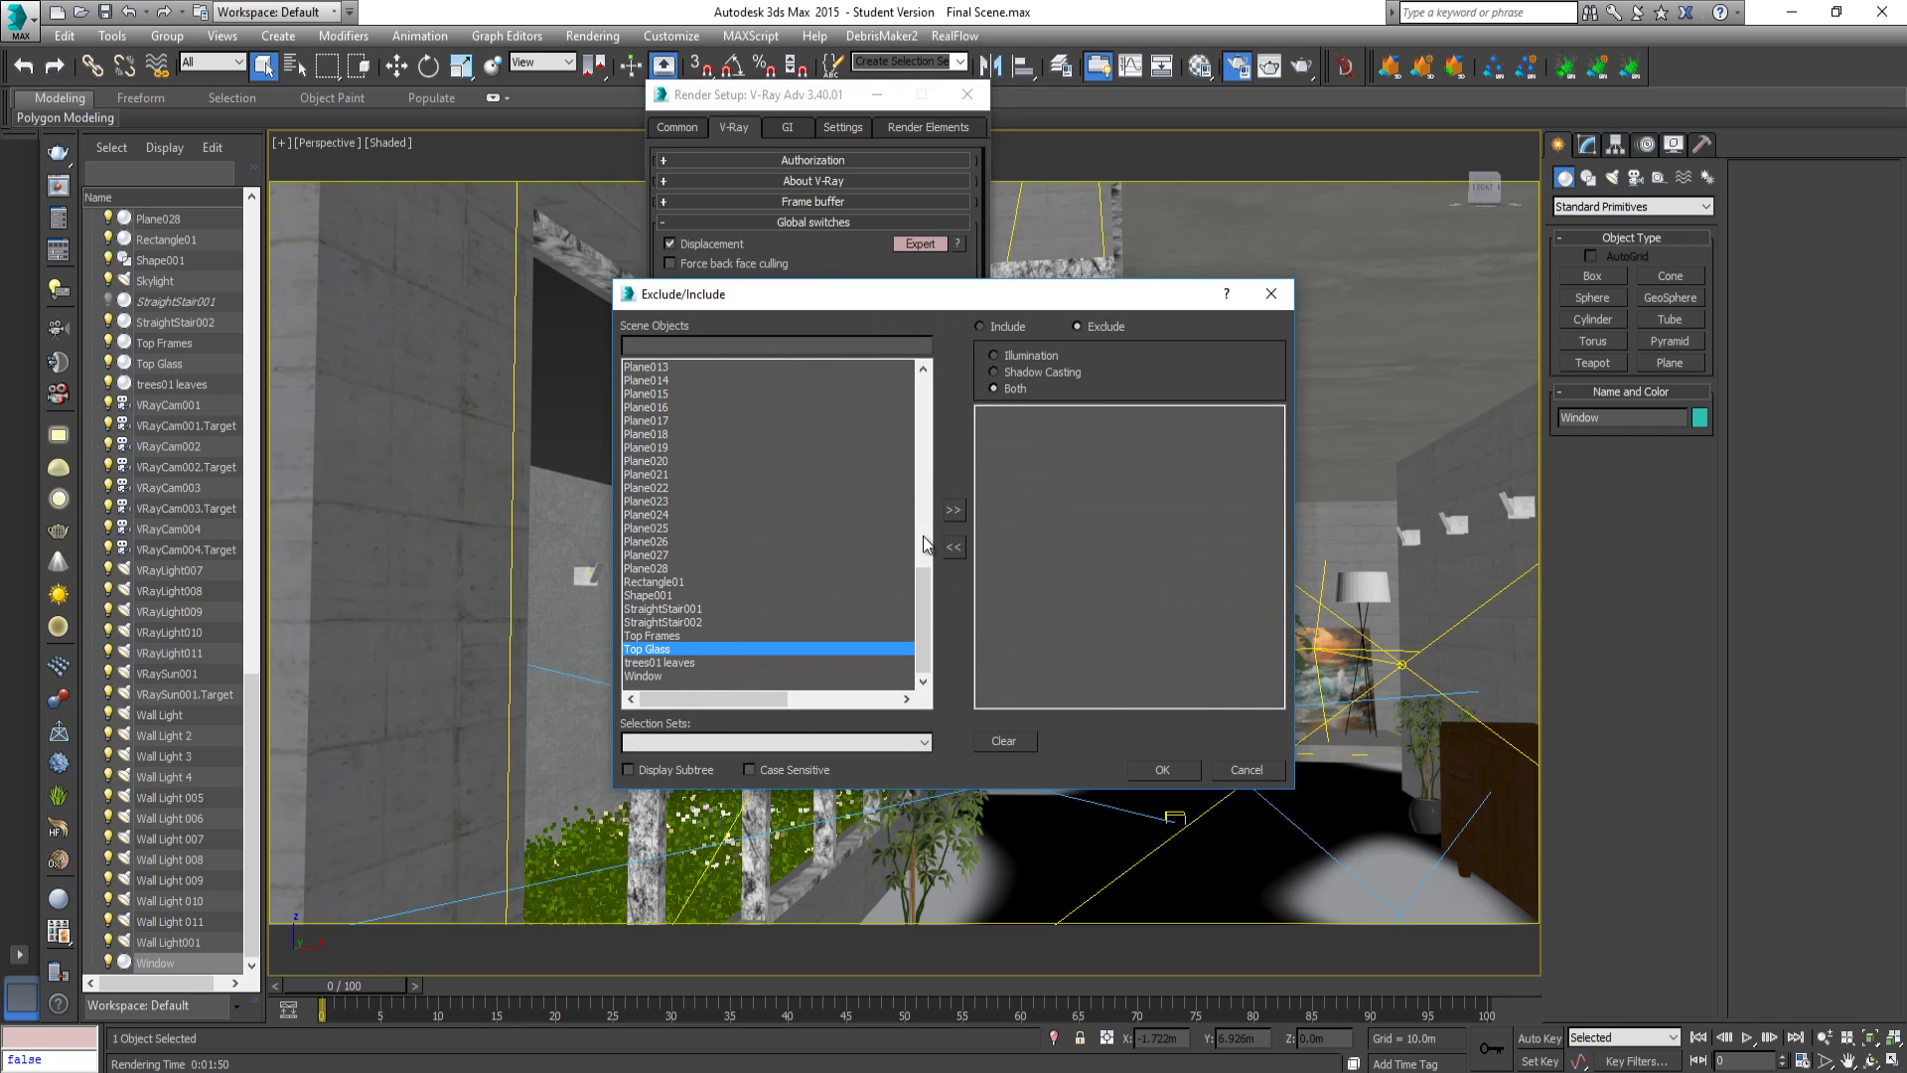
pyautogui.click(954, 511)
pyautogui.click(679, 662)
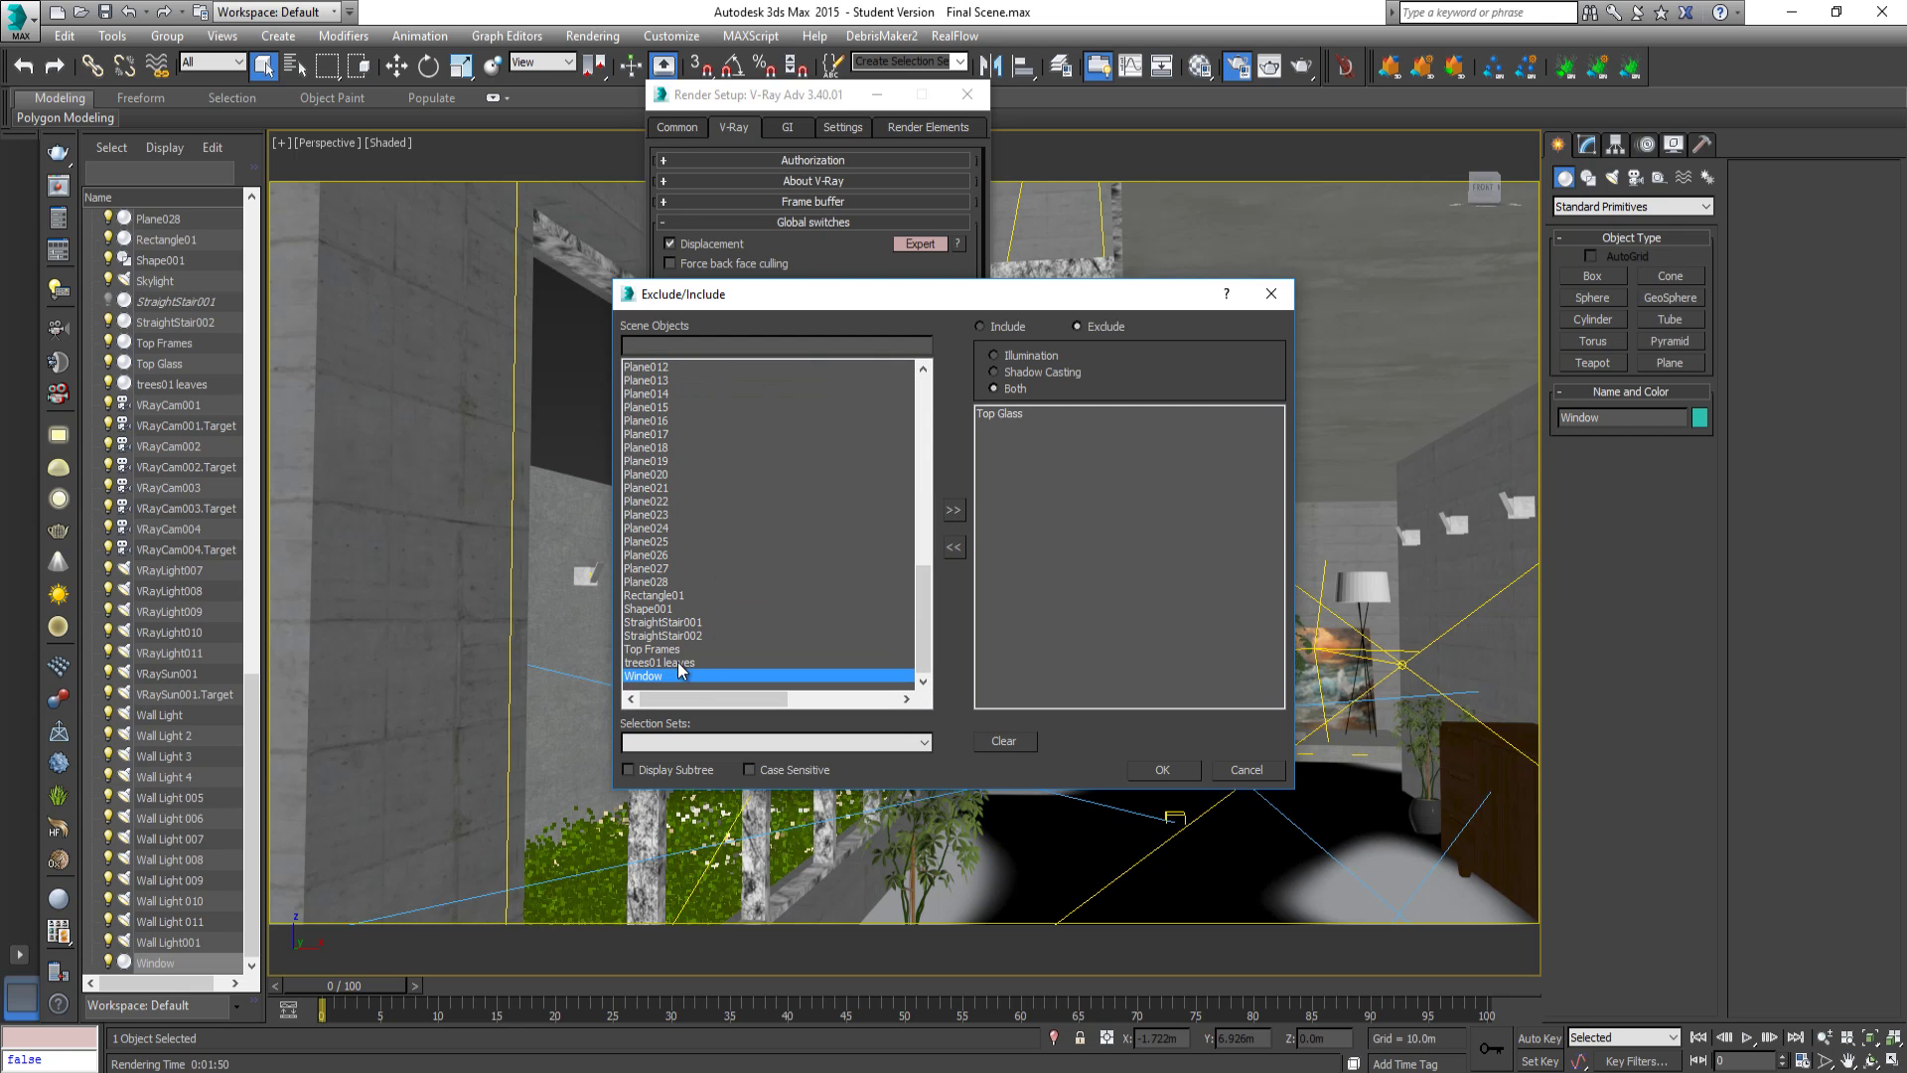
pyautogui.doubleClick(674, 678)
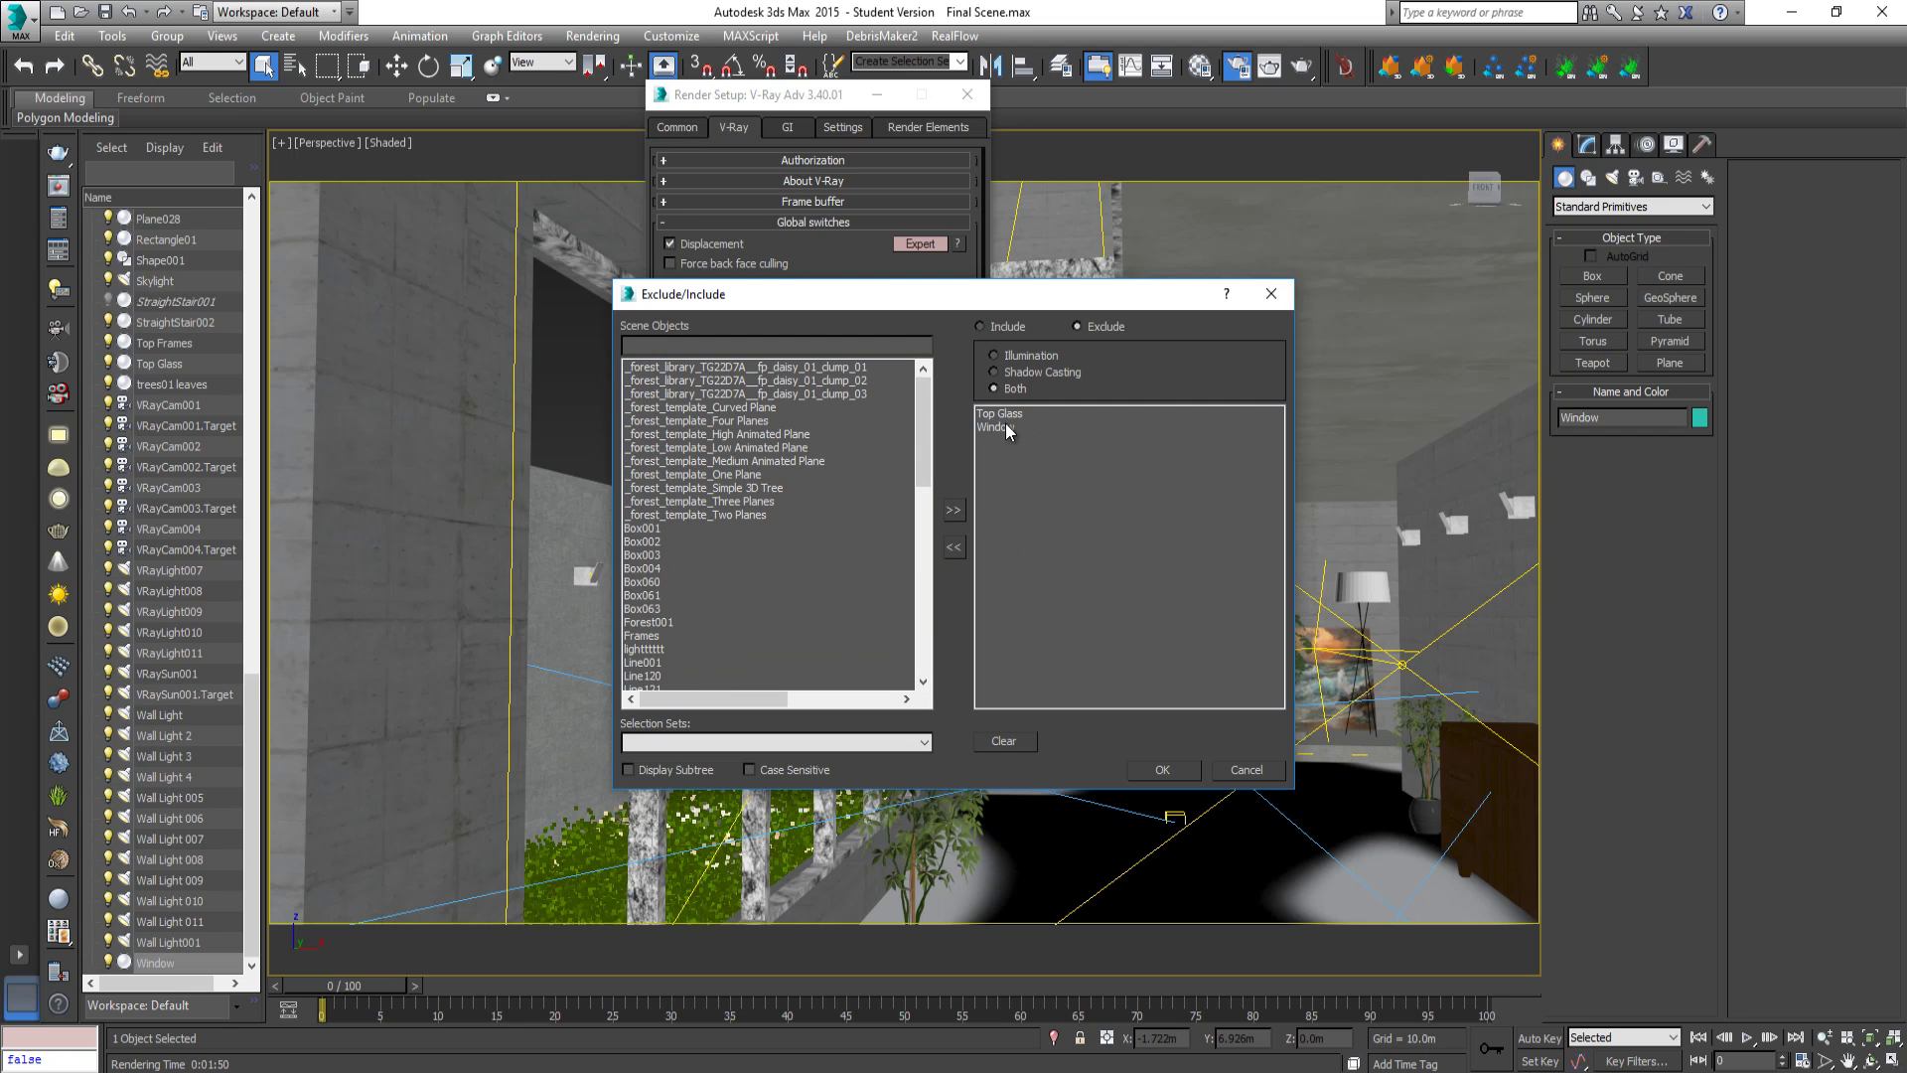
pyautogui.click(1160, 771)
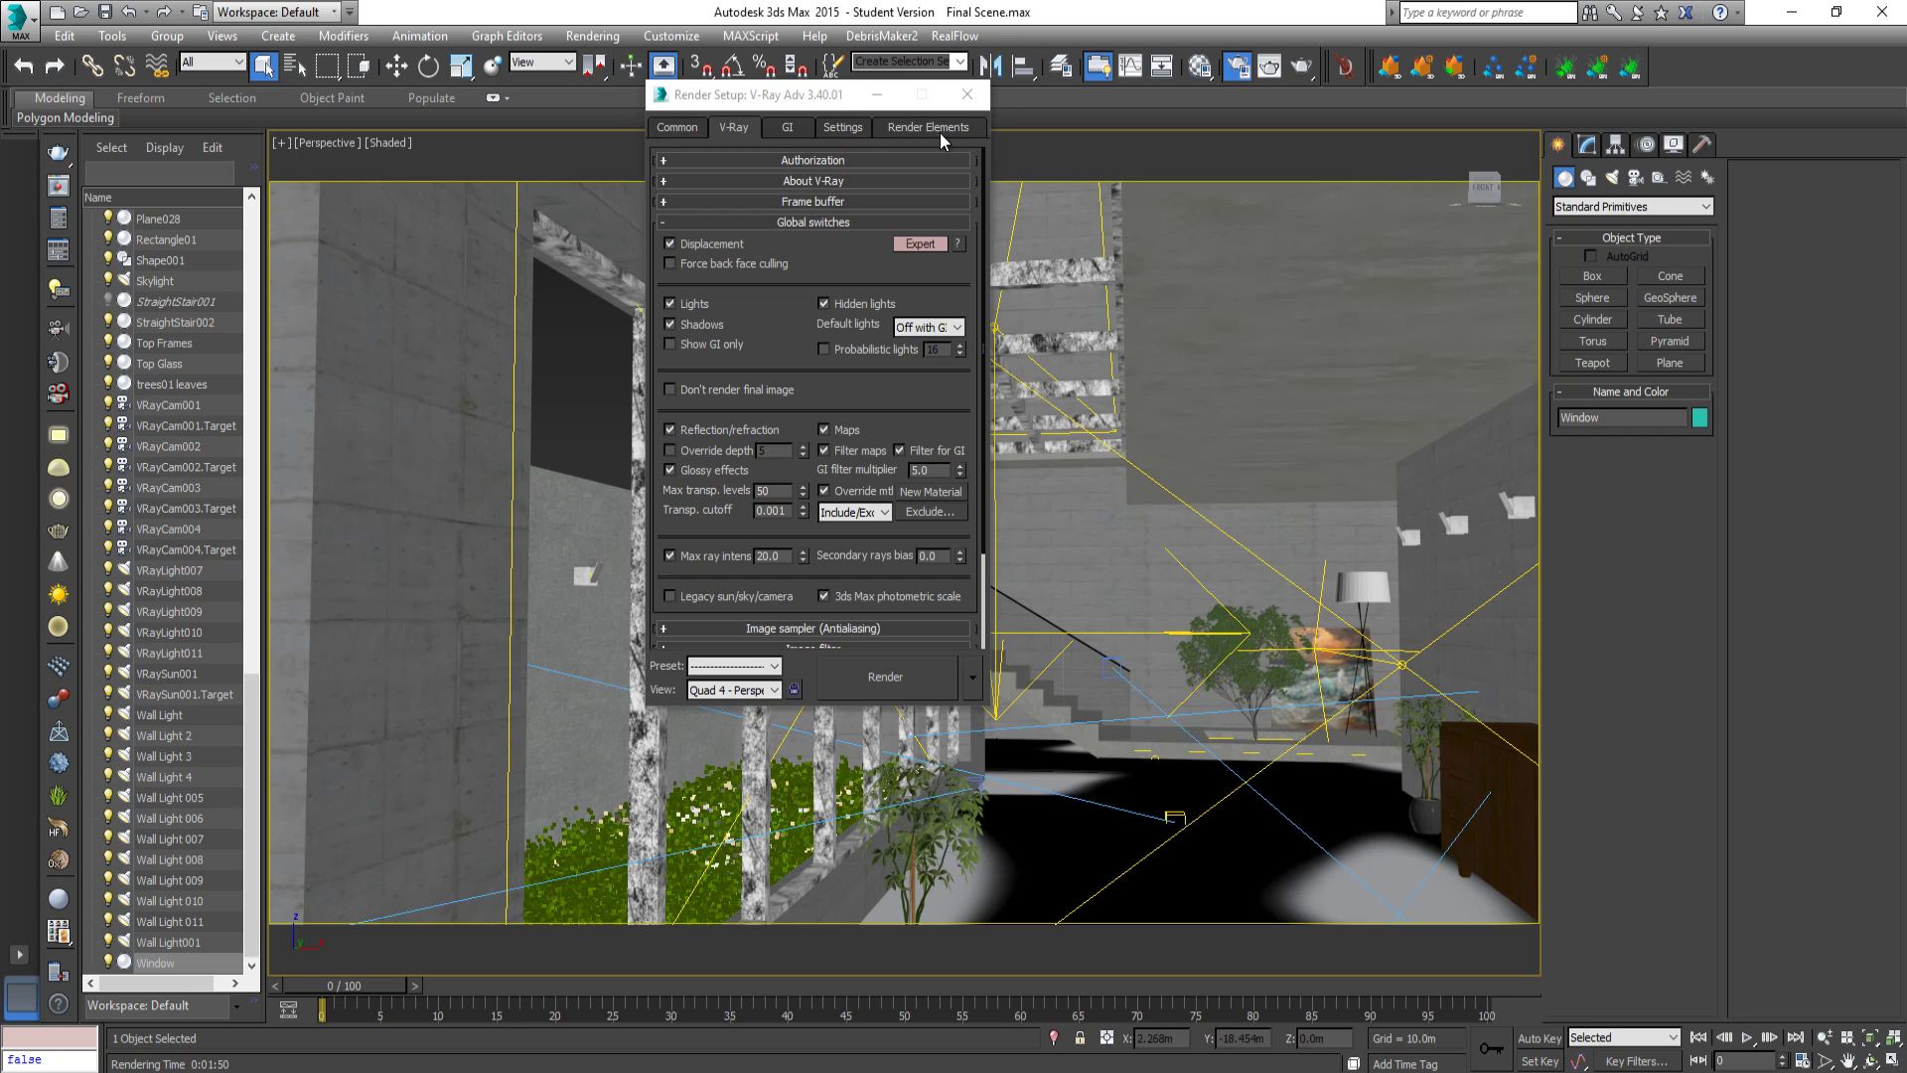
# Close the render settings, return the viewport to VRayCam001 and start a new render.
pyautogui.click(963, 99)
pyautogui.press('c')
pyautogui.doubleClick(927, 409)
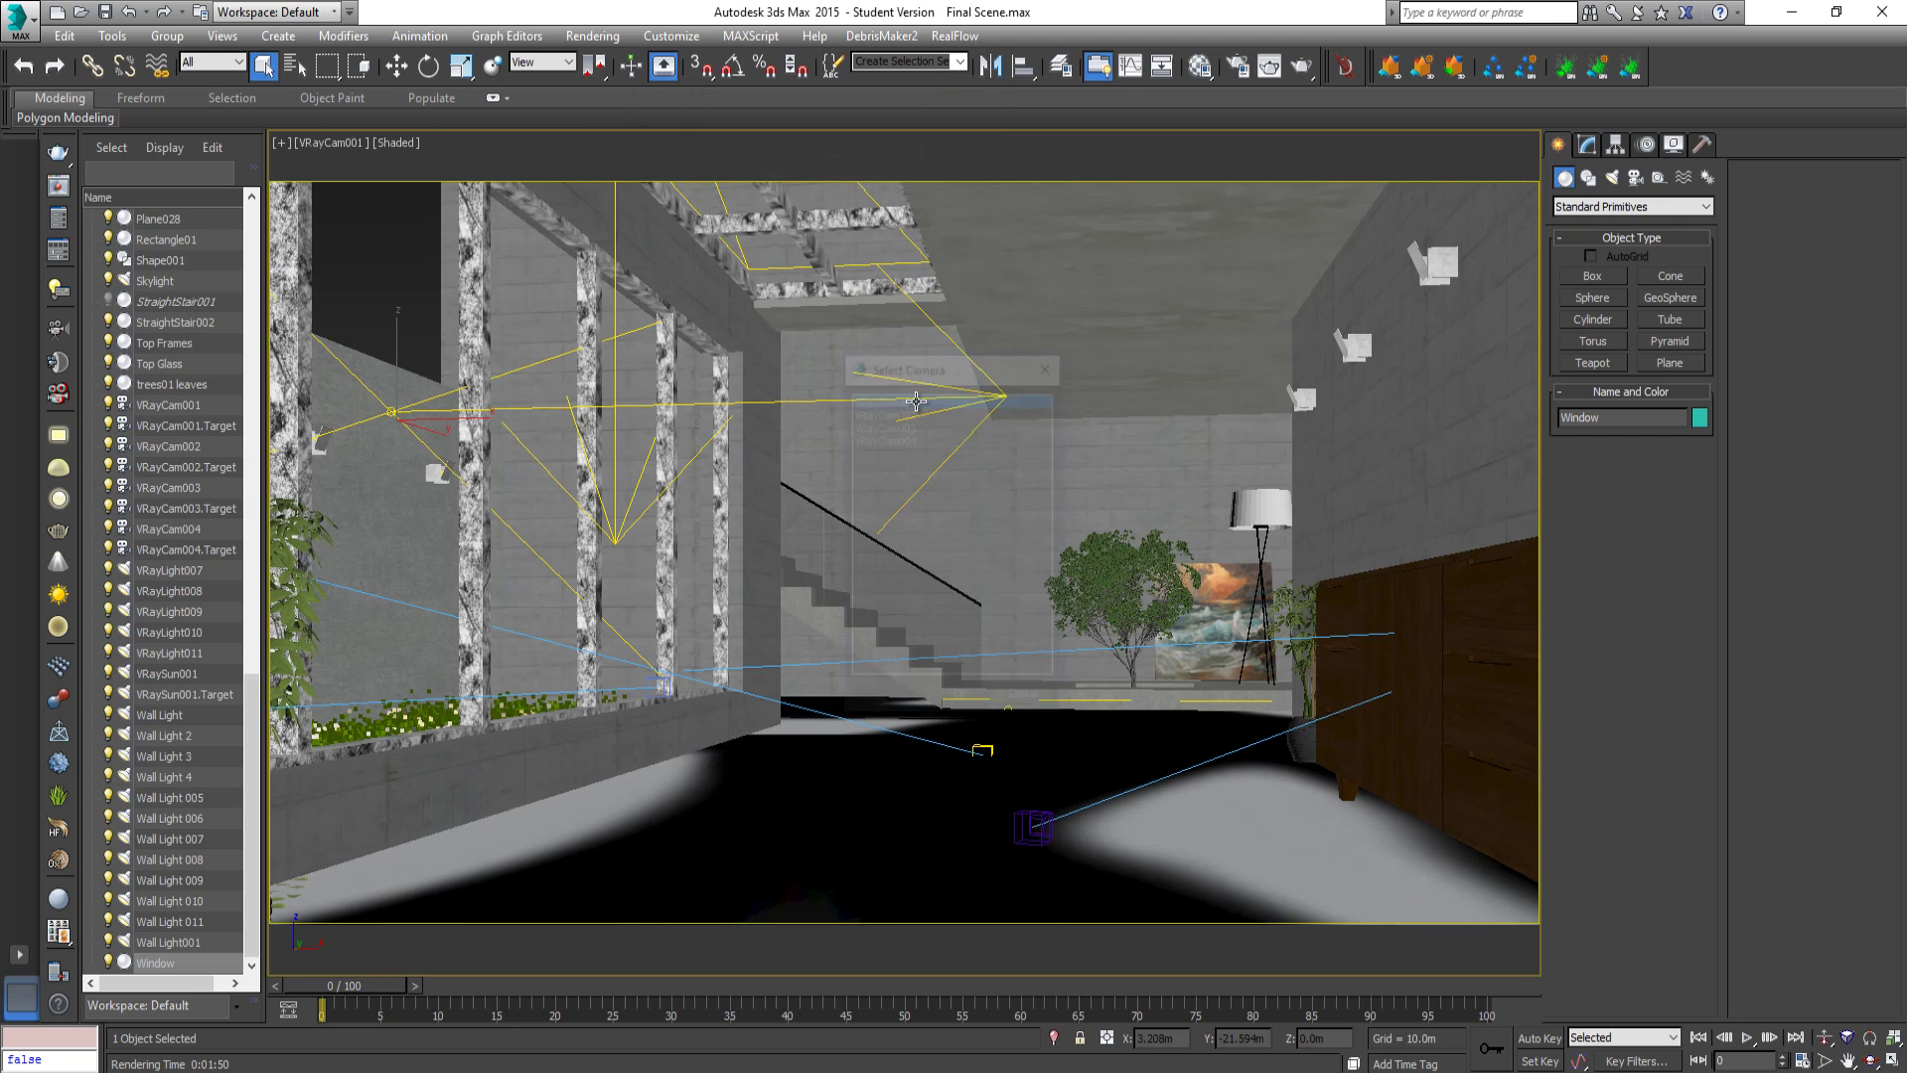
pyautogui.click(1304, 66)
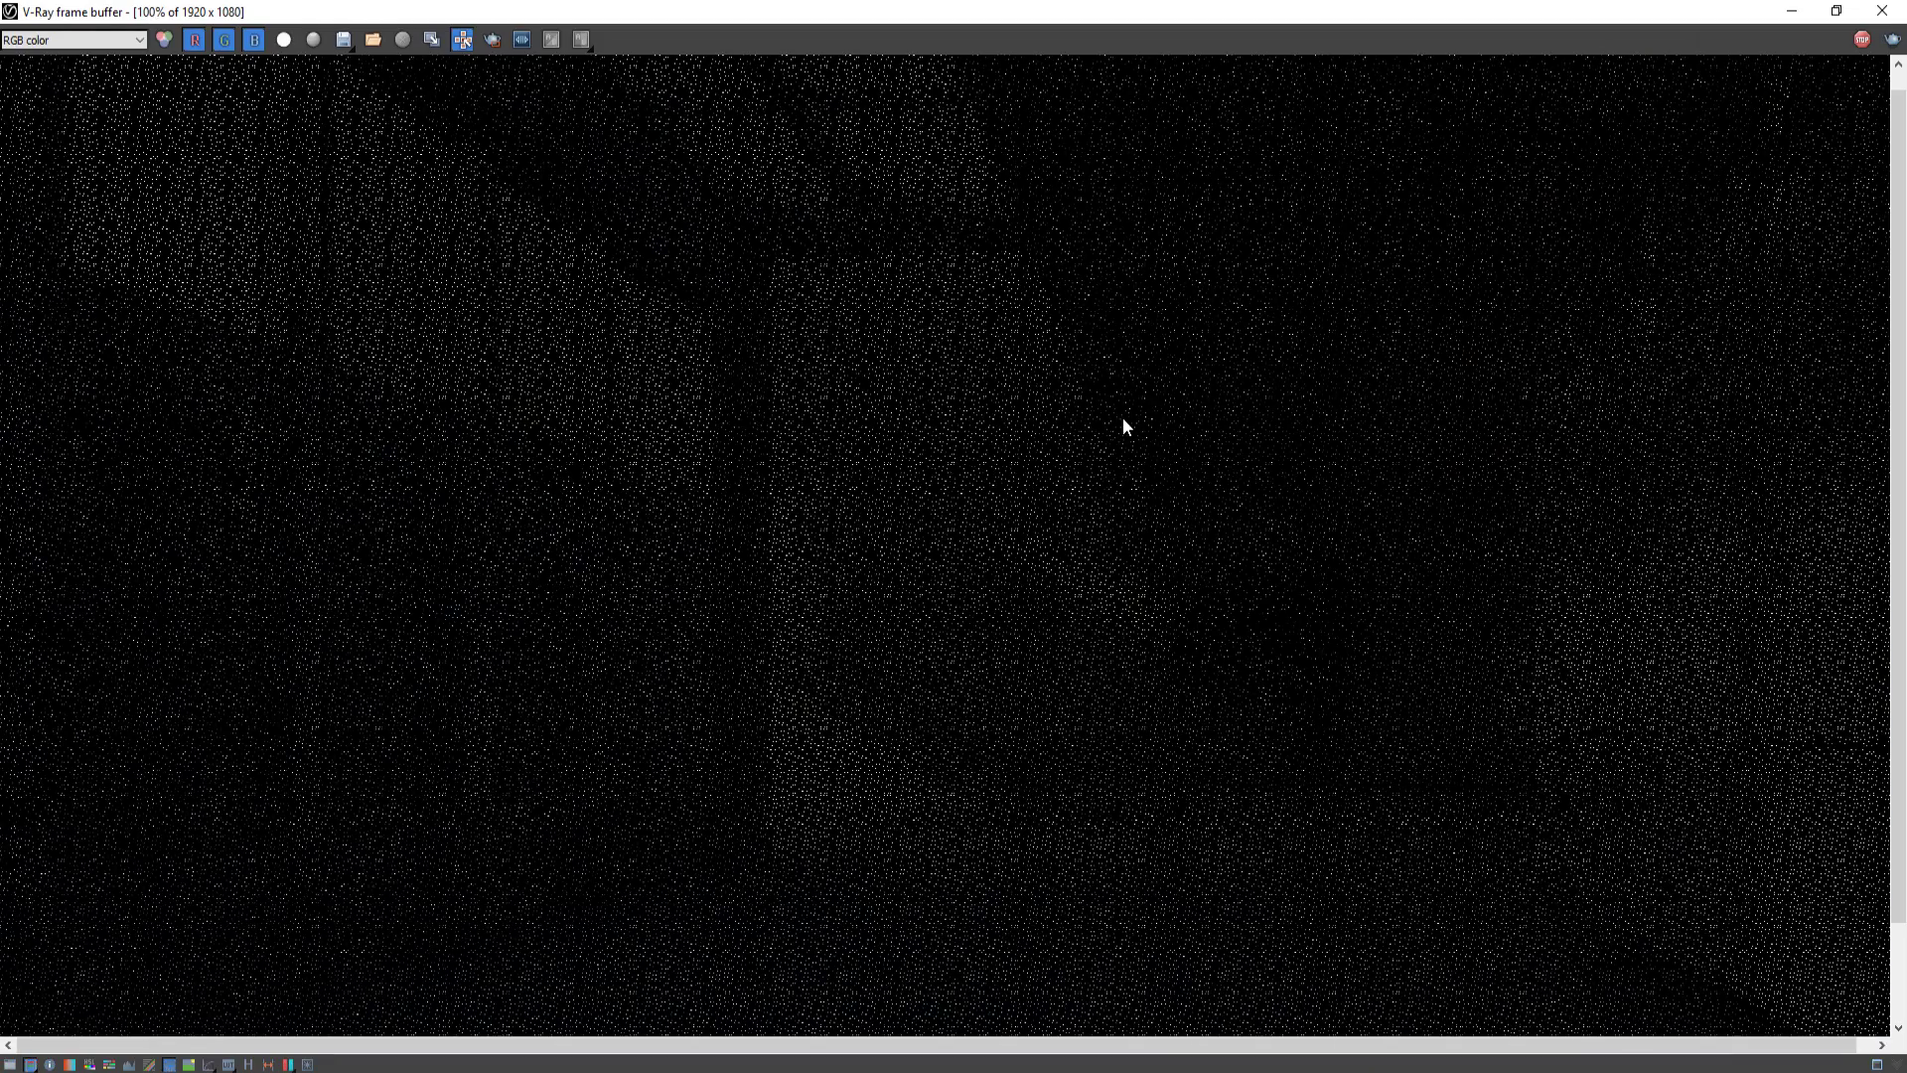
# Examine the V-Ray render in progress at full and reduced size, then close the frame buffer.
pyautogui.scroll(-2, 1116, 421)
pyautogui.scroll(2, 785, 425)
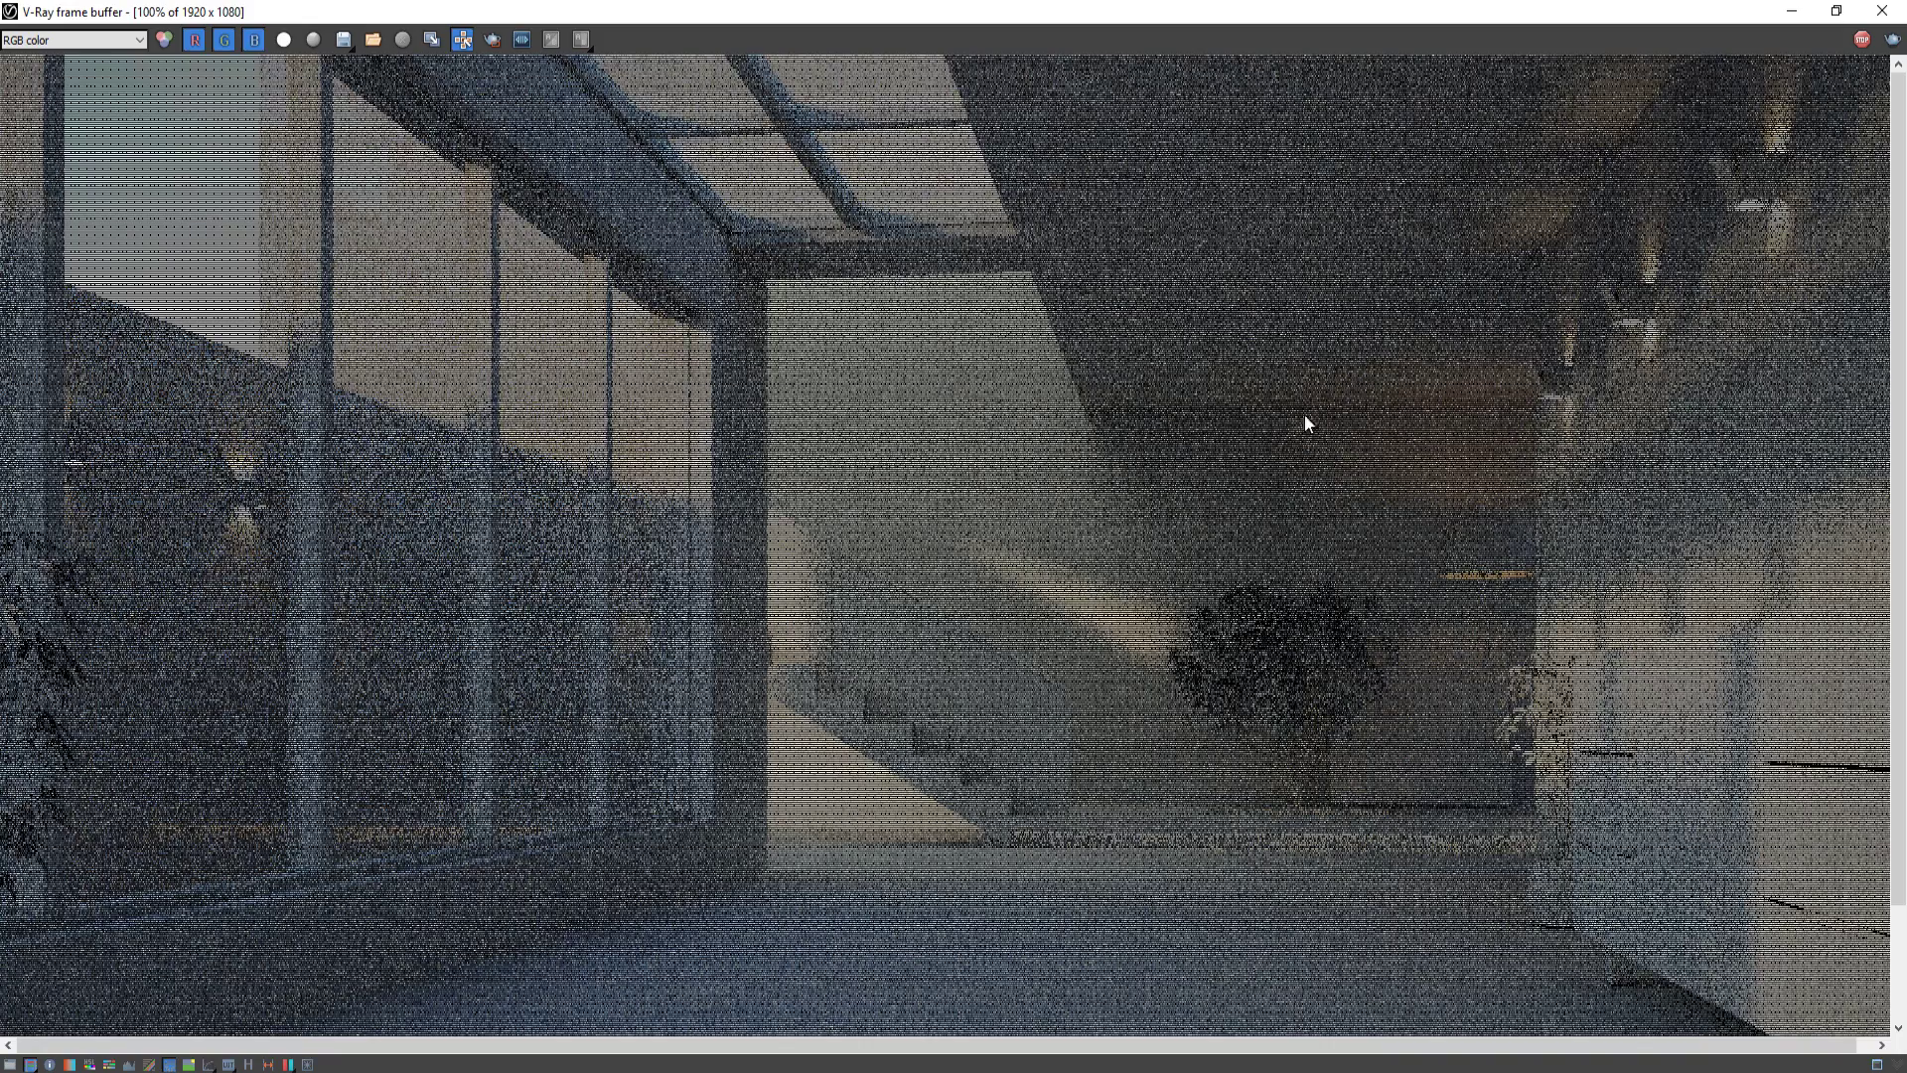
pyautogui.scroll(-2, 1298, 423)
pyautogui.scroll(2, 1282, 438)
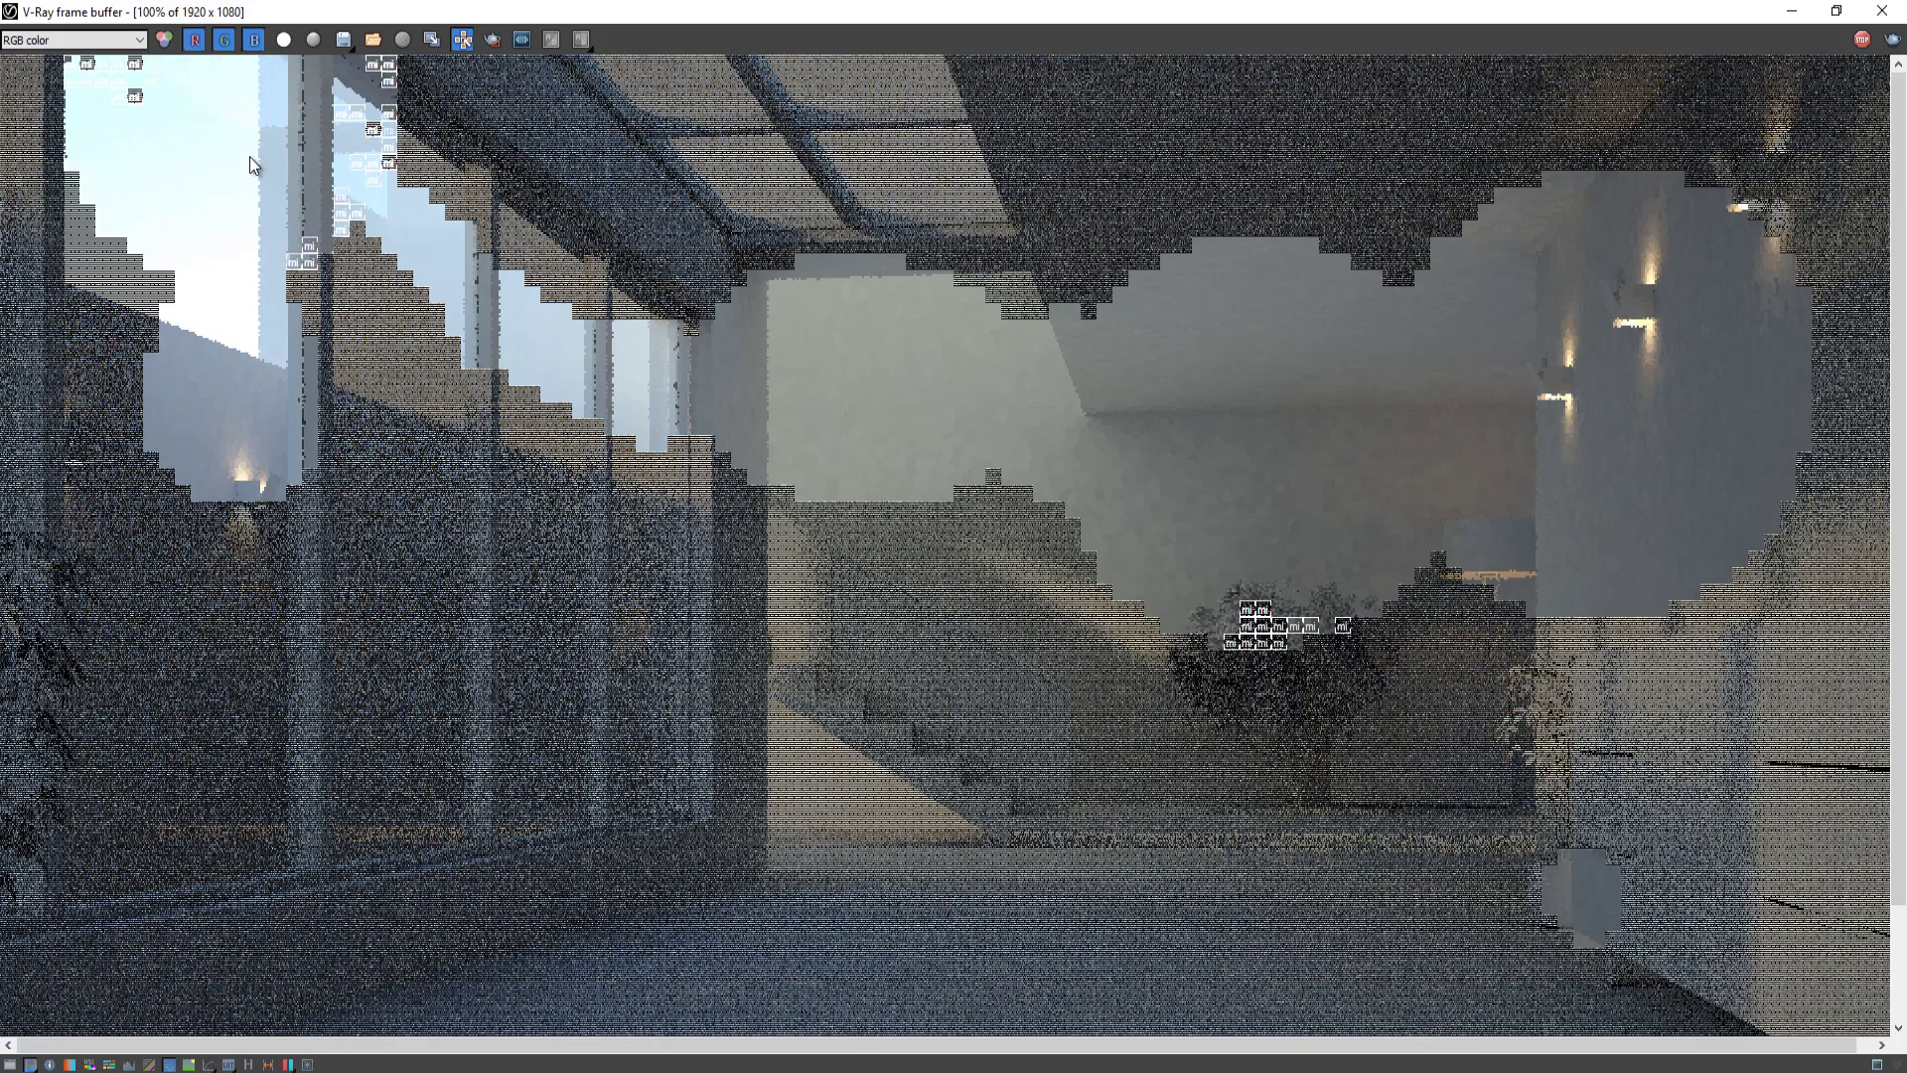
pyautogui.scroll(-1, 249, 157)
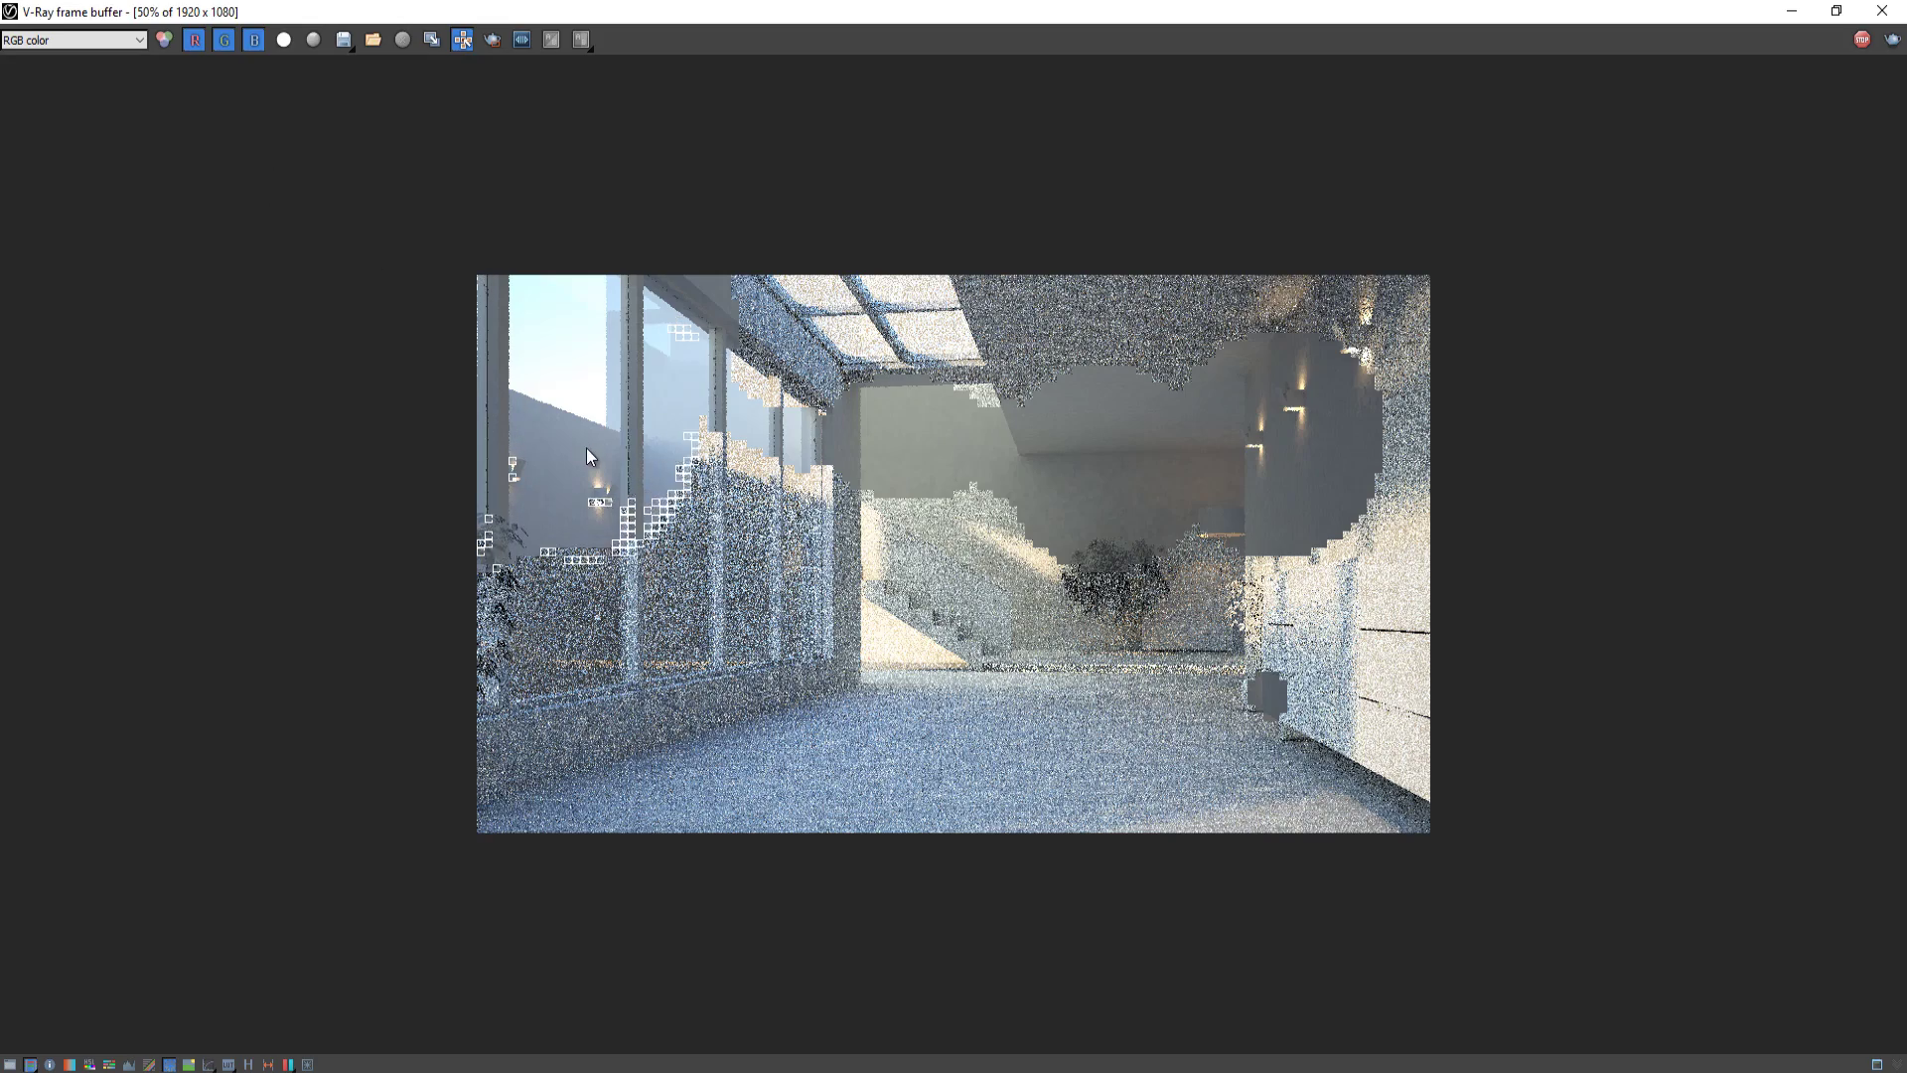
pyautogui.scroll(1, 571, 585)
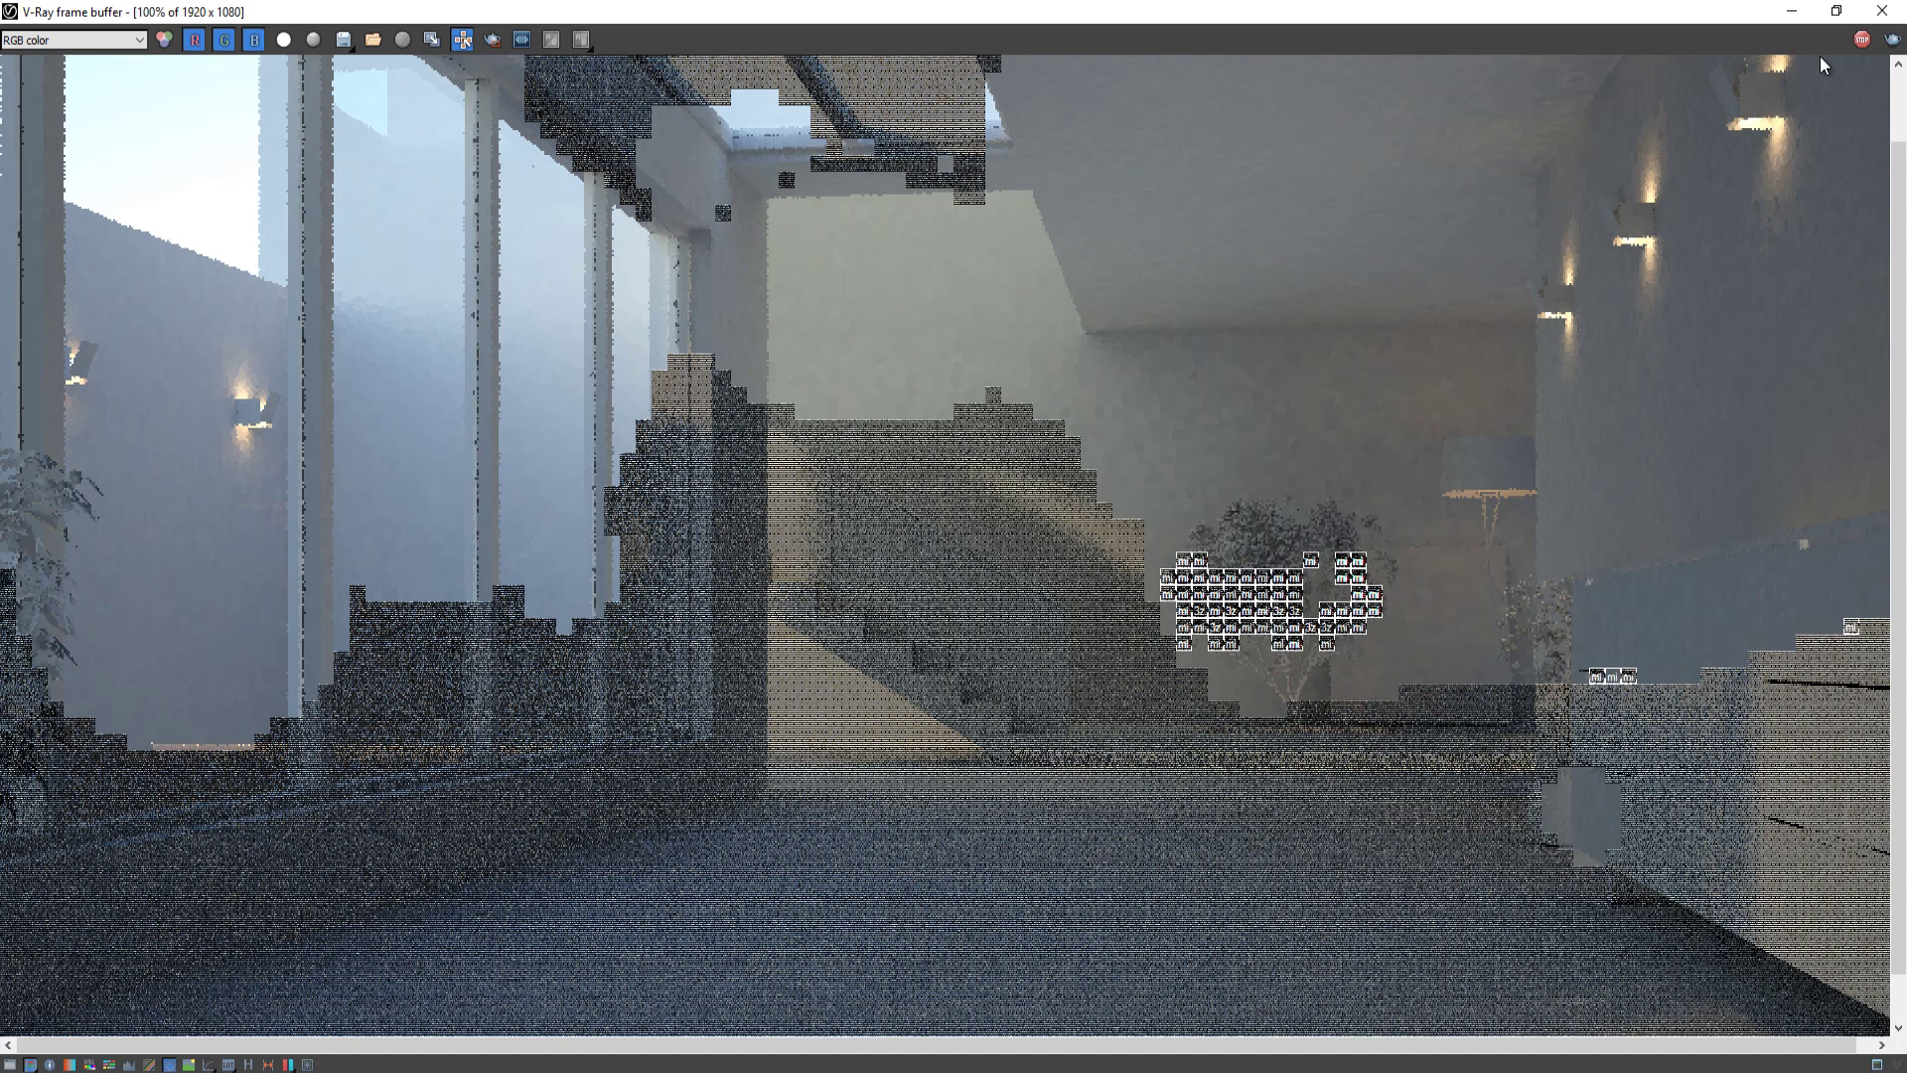
pyautogui.click(1882, 12)
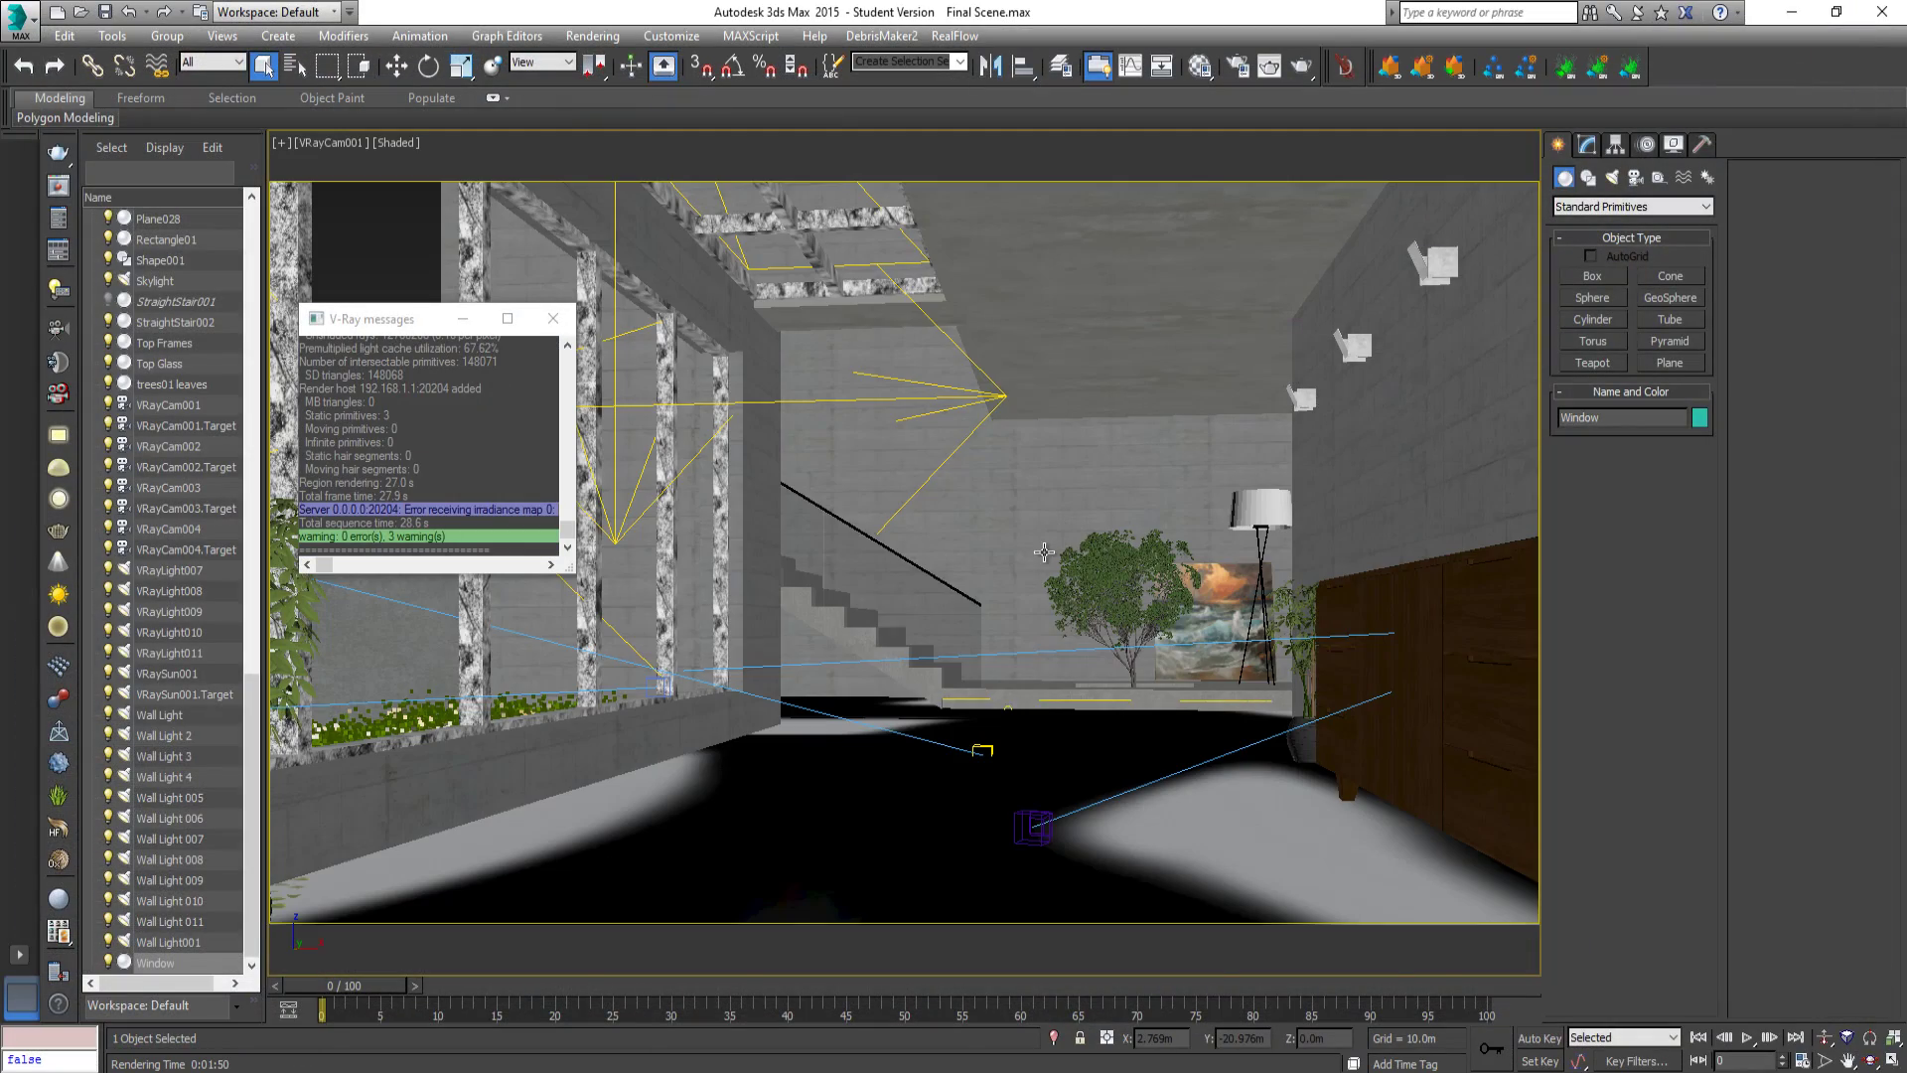
# Show the side windows in a perspective view and pick the Glass Material in the Material Editor.
pyautogui.press('p')
pyautogui.moveTo(1028, 554); pyautogui.dragTo(643, 345, button='middle')
pyautogui.scroll(5, 1023, 531)
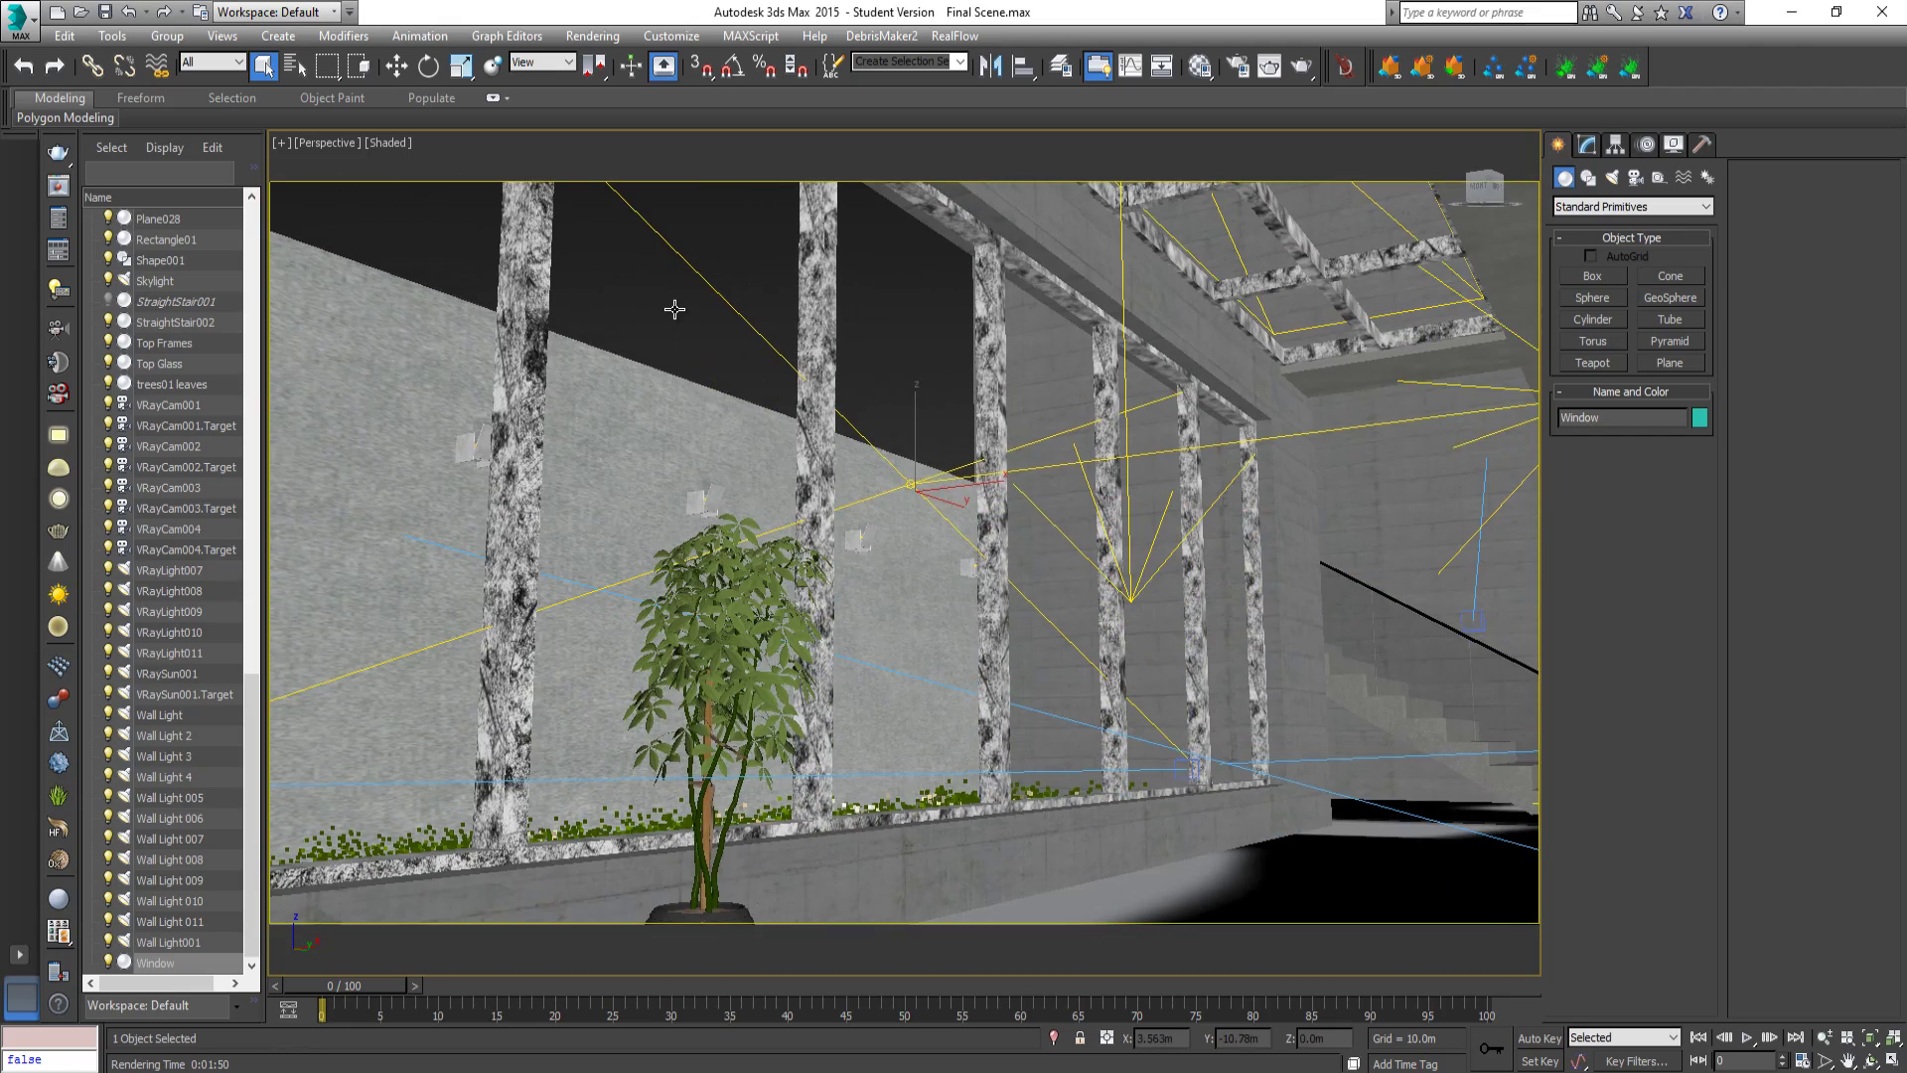
pyautogui.press('m')
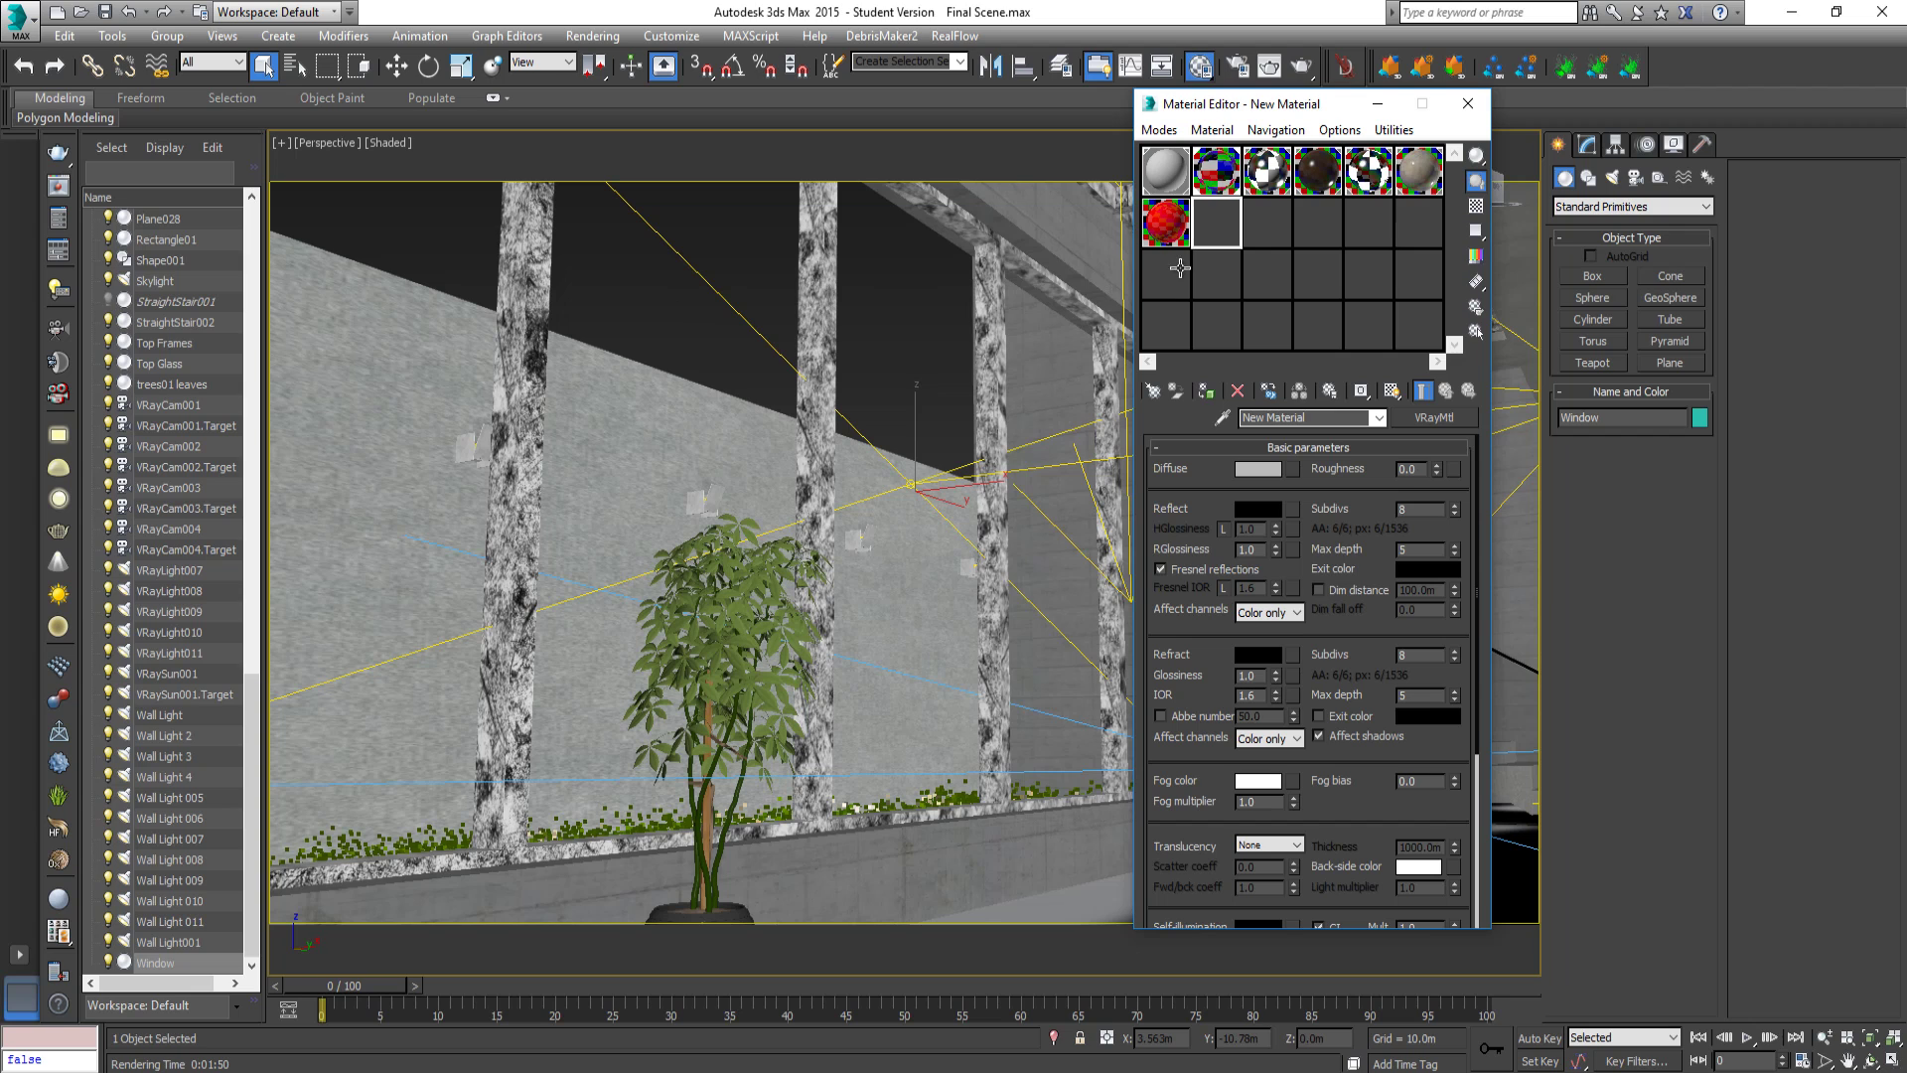
pyautogui.click(1226, 177)
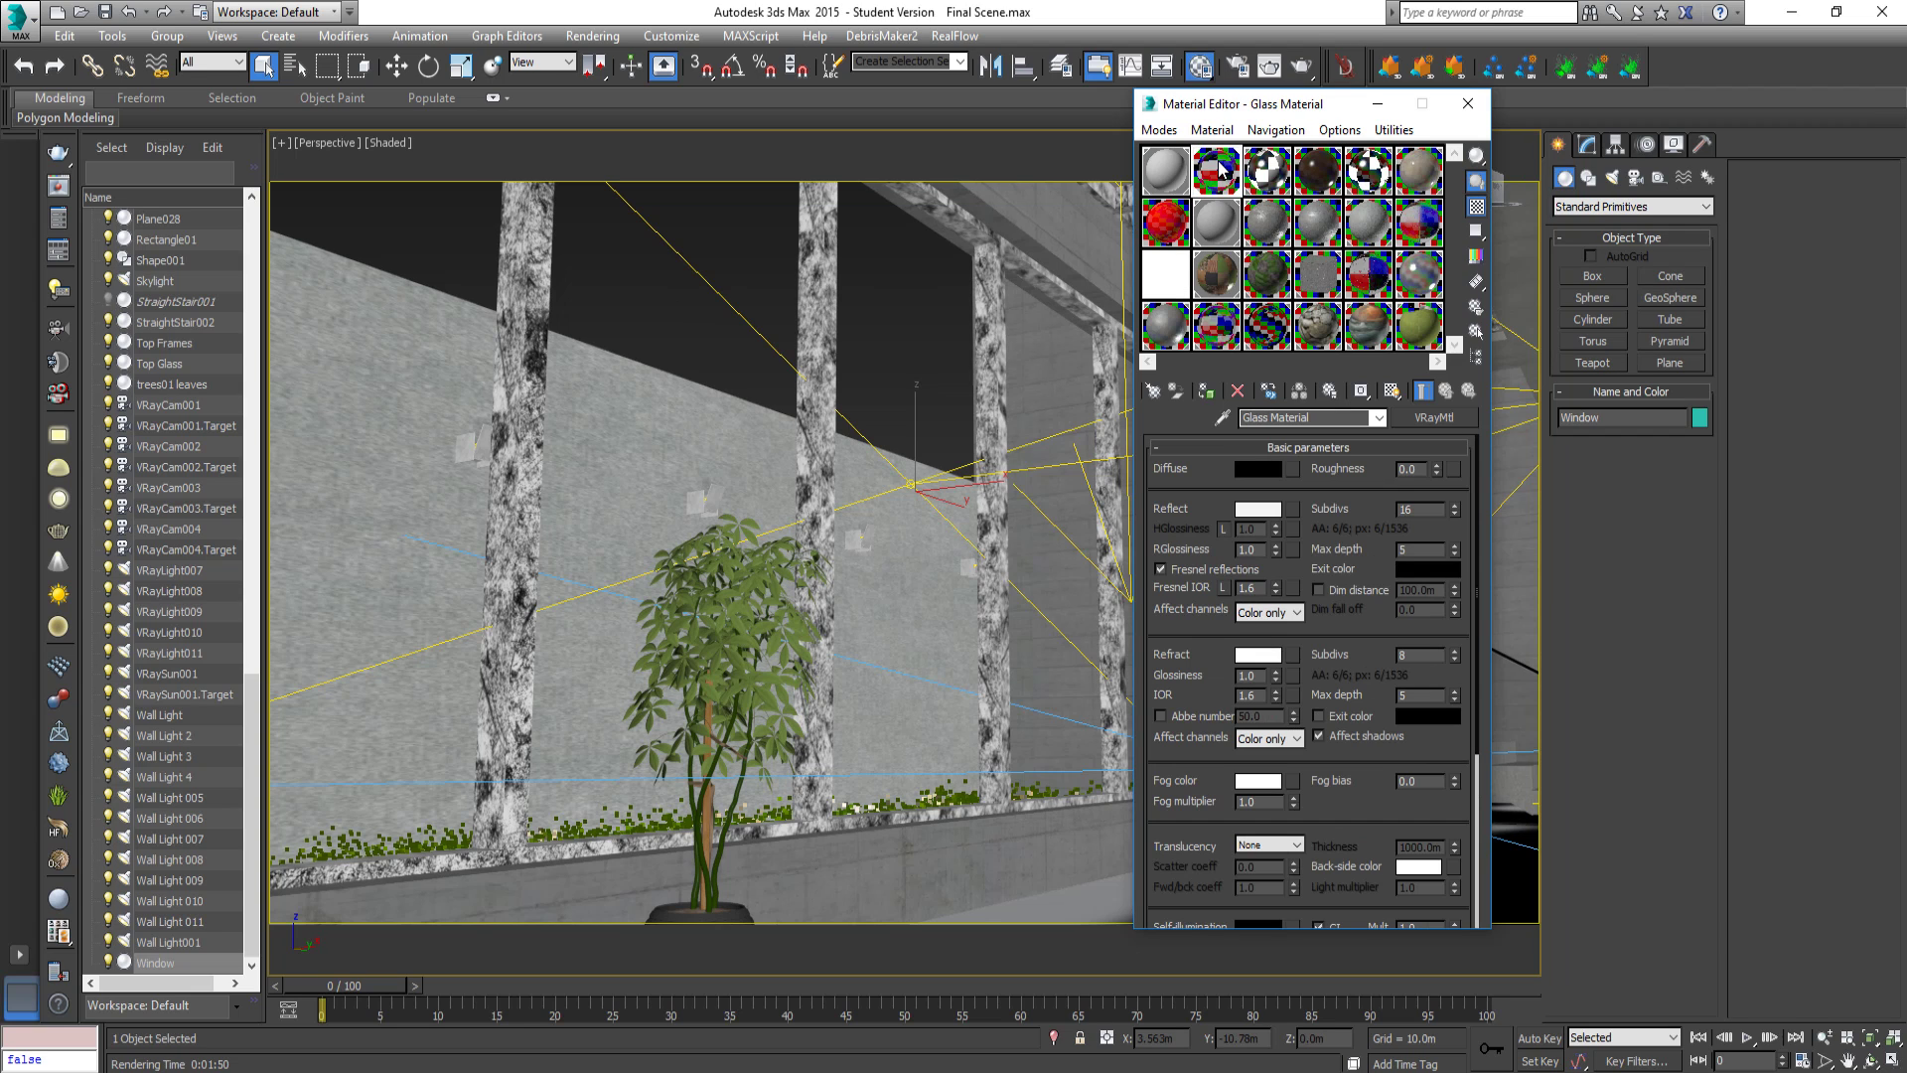
# Review which scene objects use the Glass Material through Select by Material, and cancel without selecting them.
pyautogui.rightClick(1223, 171)
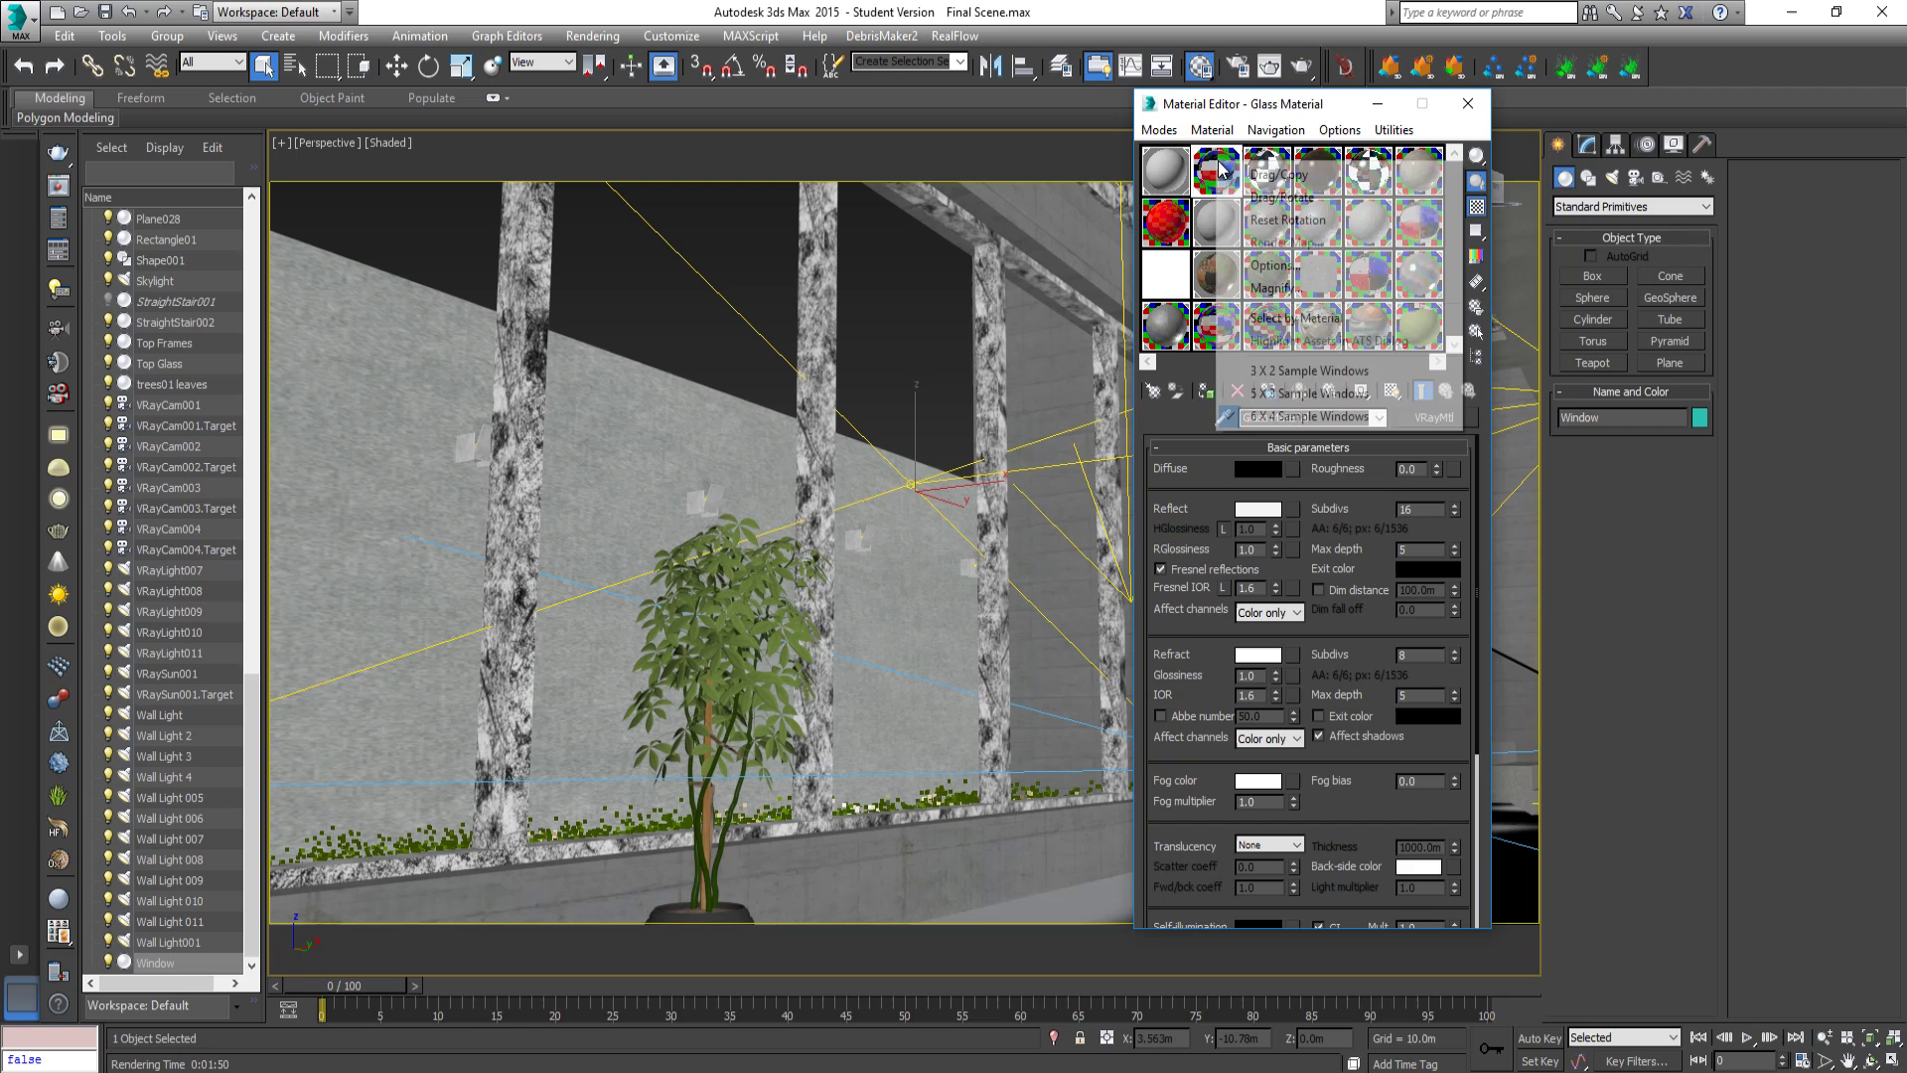
pyautogui.click(1283, 318)
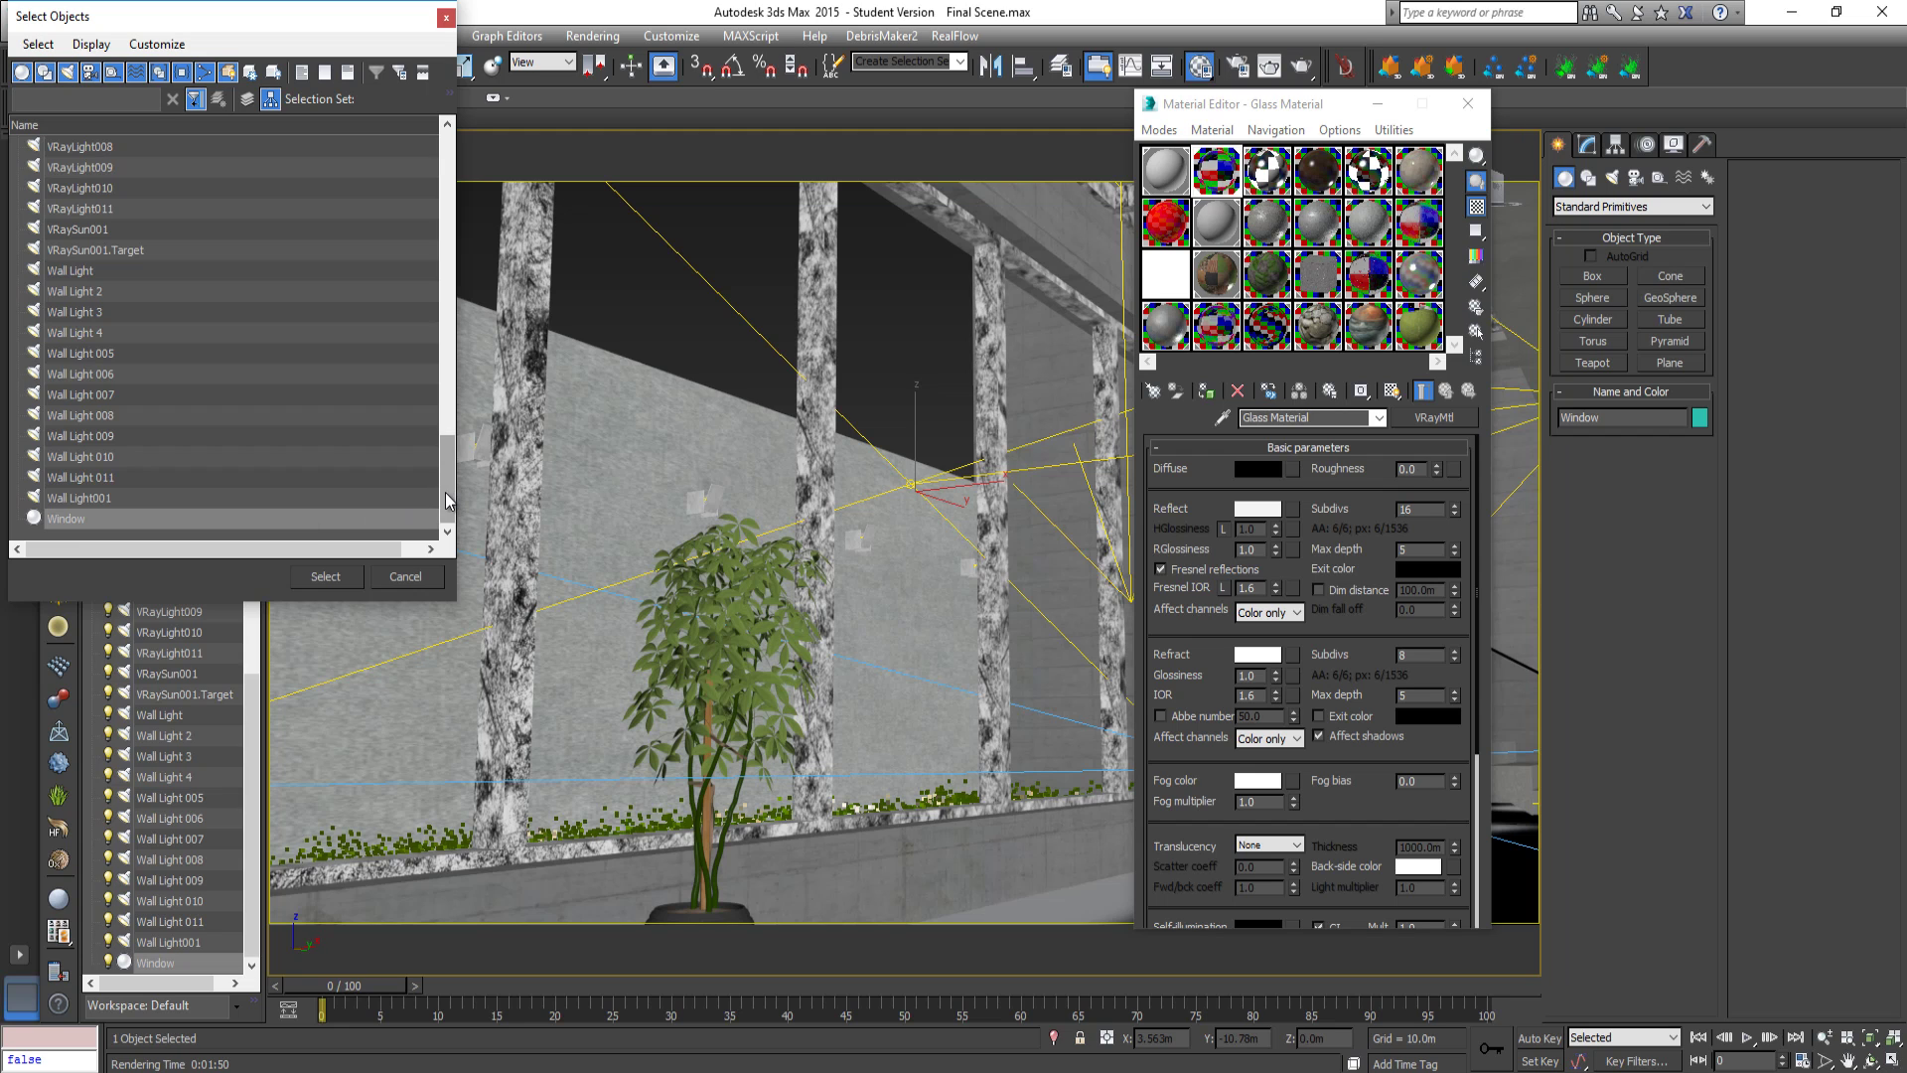
pyautogui.scroll(5, 446, 502)
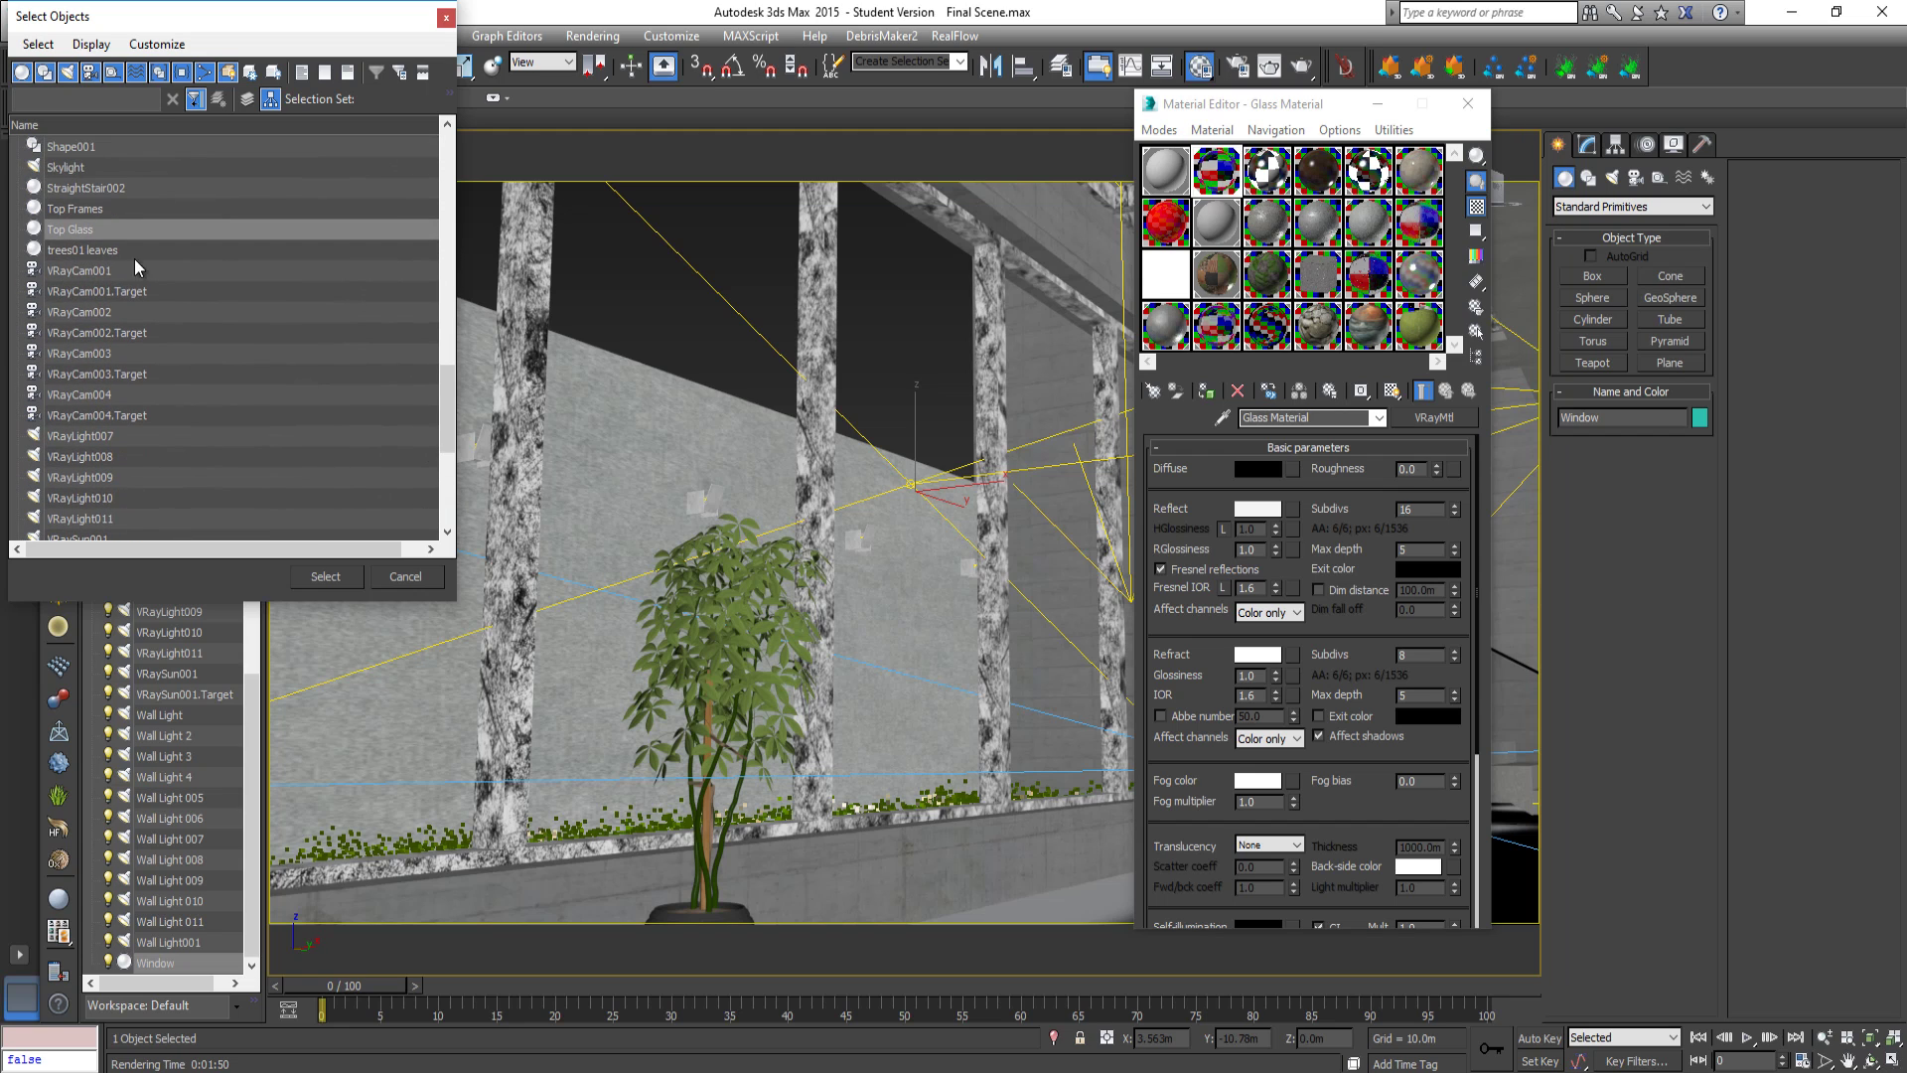
pyautogui.moveTo(439, 381); pyautogui.dragTo(435, 139)
pyautogui.click(406, 577)
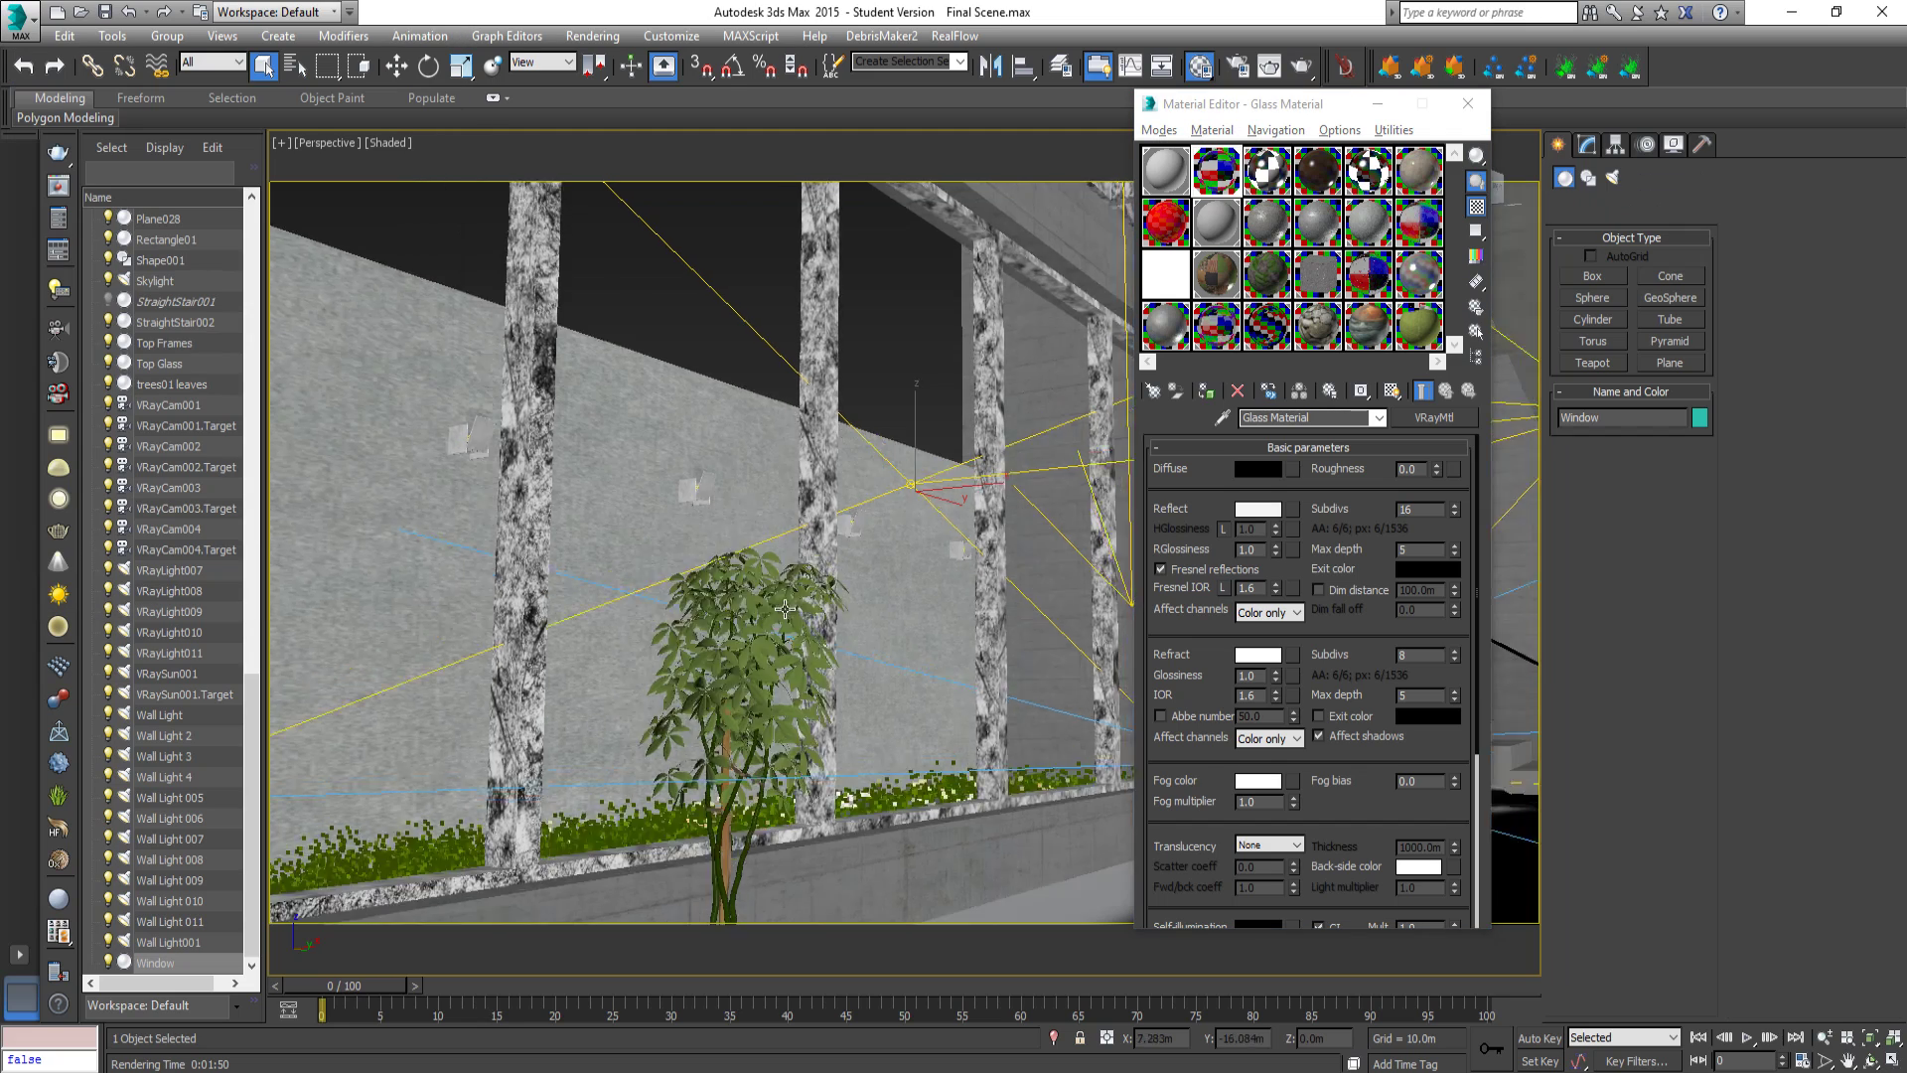
# Create four teapots of different sizes on the floor beside the potted plant.
pyautogui.click(1594, 364)
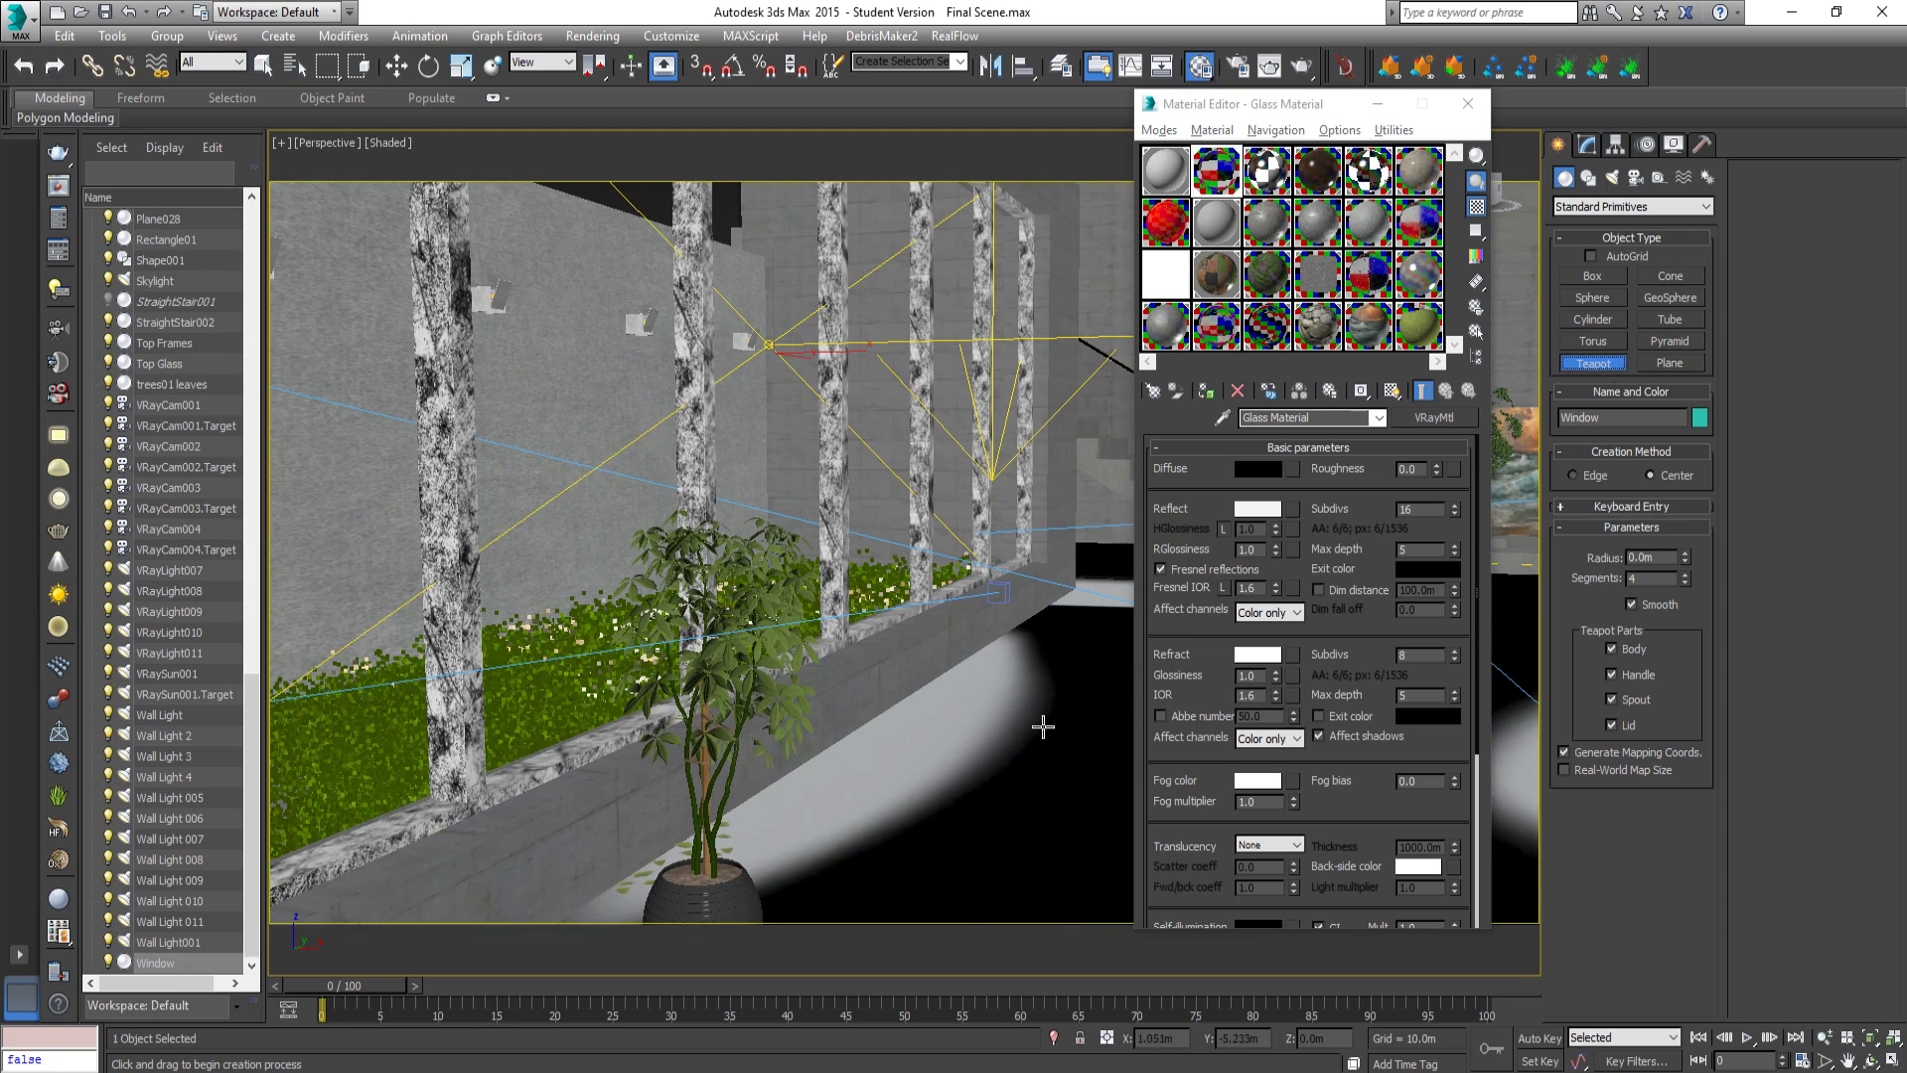
pyautogui.moveTo(1043, 724); pyautogui.dragTo(998, 785)
pyautogui.moveTo(894, 856); pyautogui.dragTo(914, 873)
# Select all four teapots, assign the Glass Material to them and release the selection.
pyautogui.rightClick(999, 777)
pyautogui.keyDown('ctrl'); pyautogui.click(998, 778); pyautogui.keyUp('ctrl')
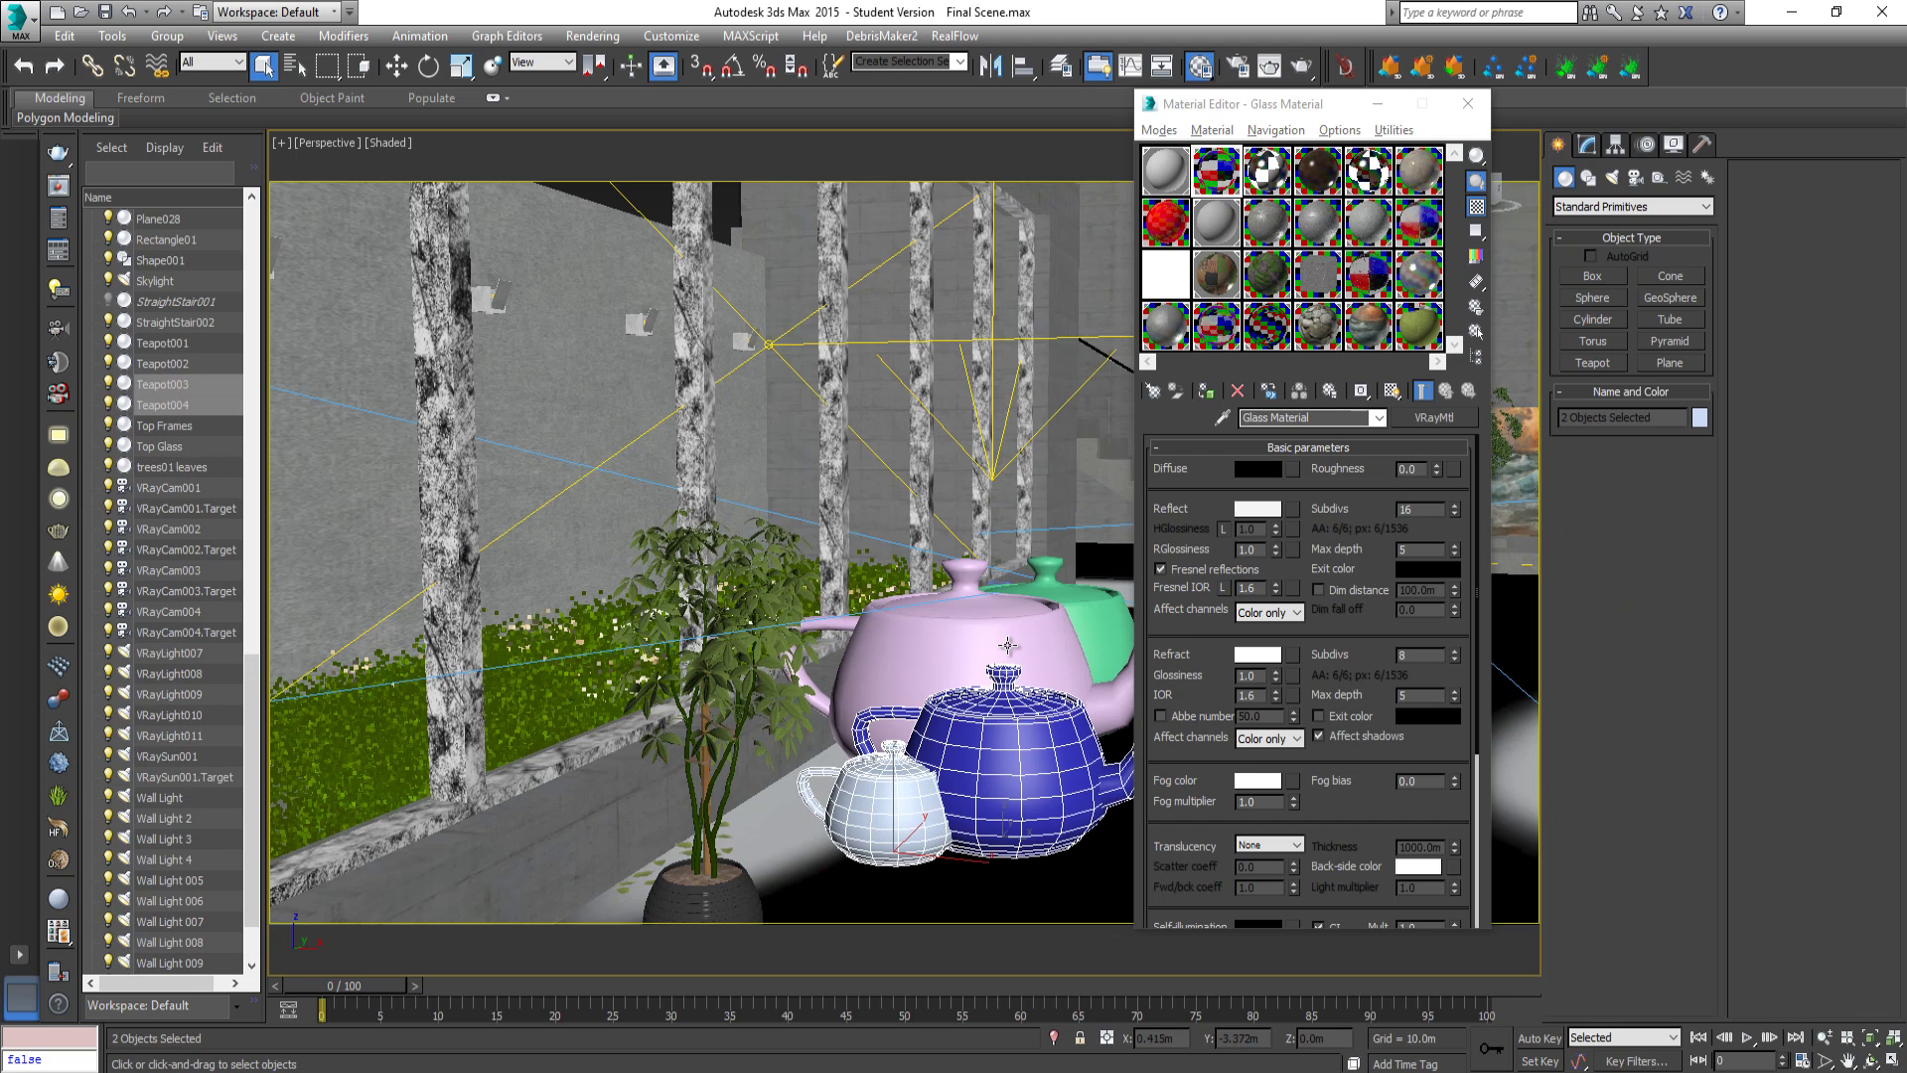
pyautogui.keyDown('ctrl'); pyautogui.click(1067, 632); pyautogui.keyUp('ctrl')
pyautogui.keyDown('ctrl'); pyautogui.click(1111, 617); pyautogui.keyUp('ctrl')
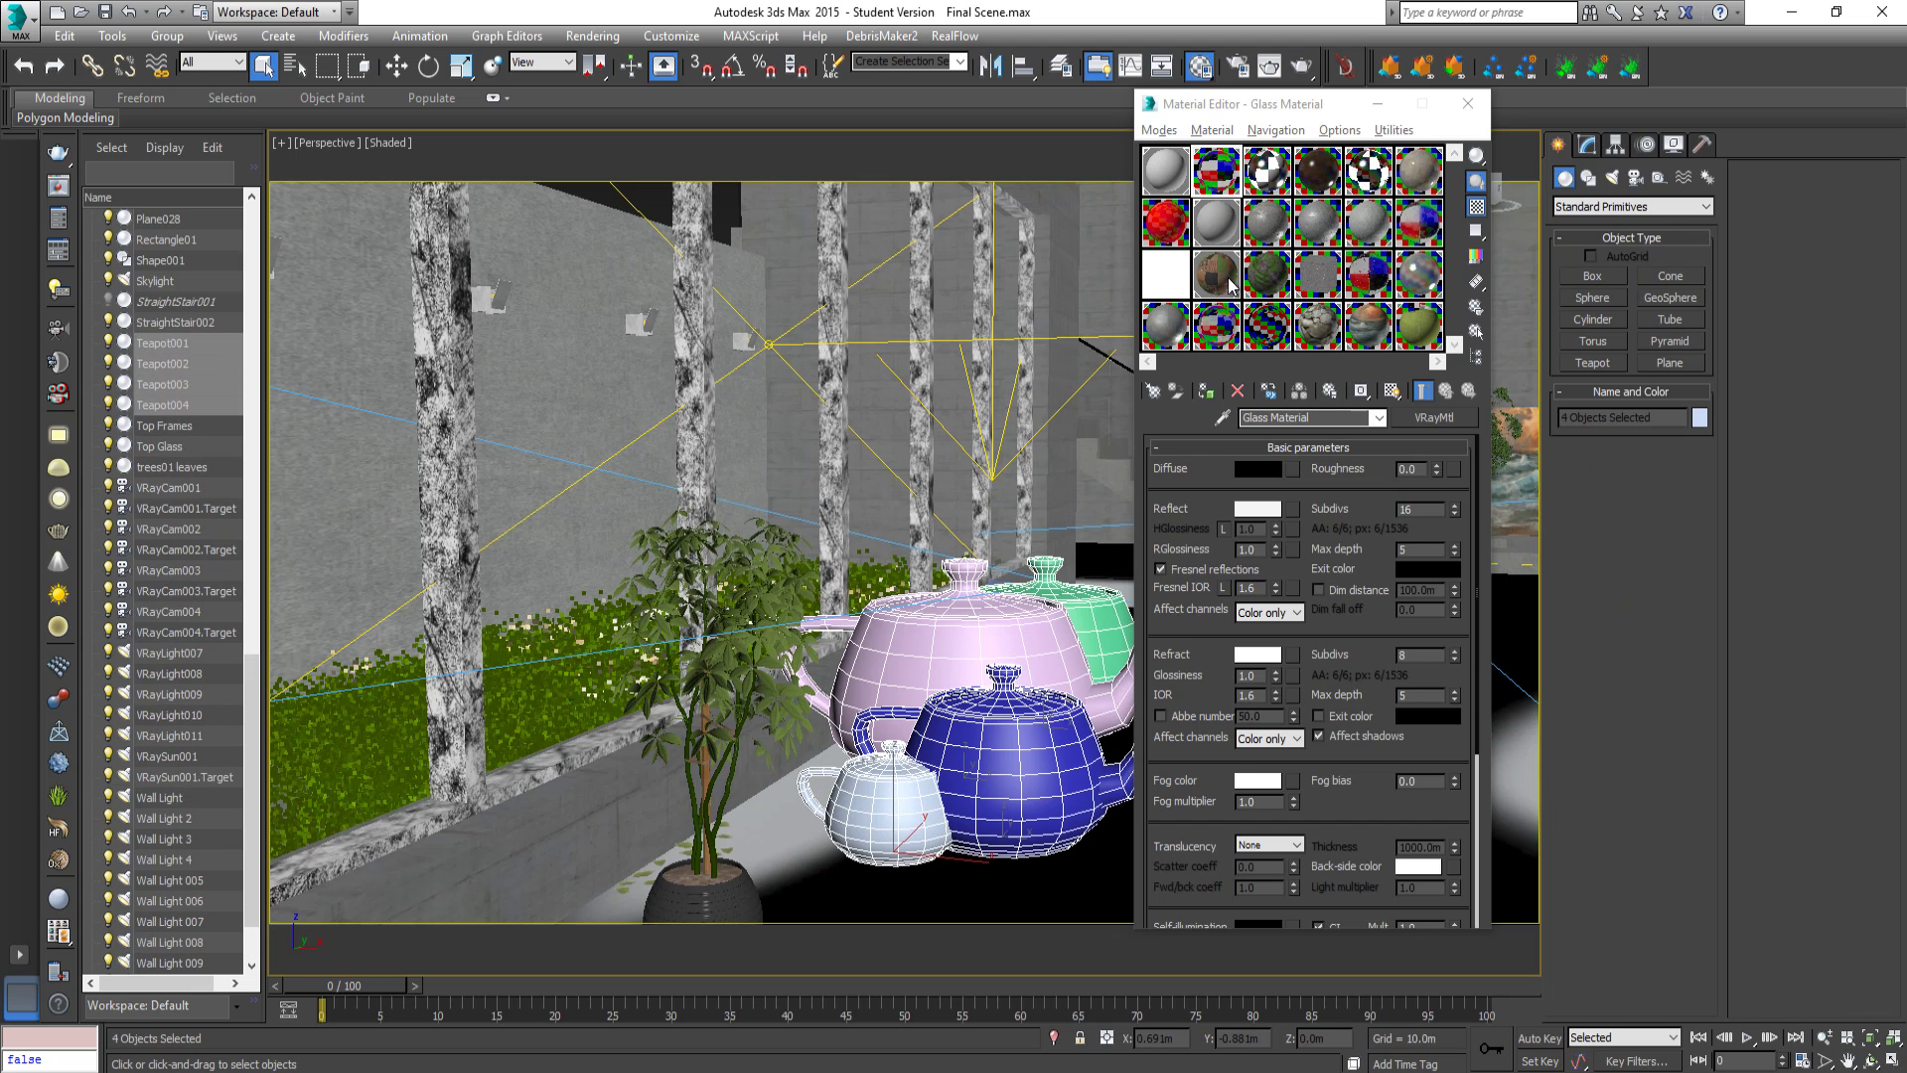
pyautogui.click(1206, 390)
pyautogui.click(1112, 401)
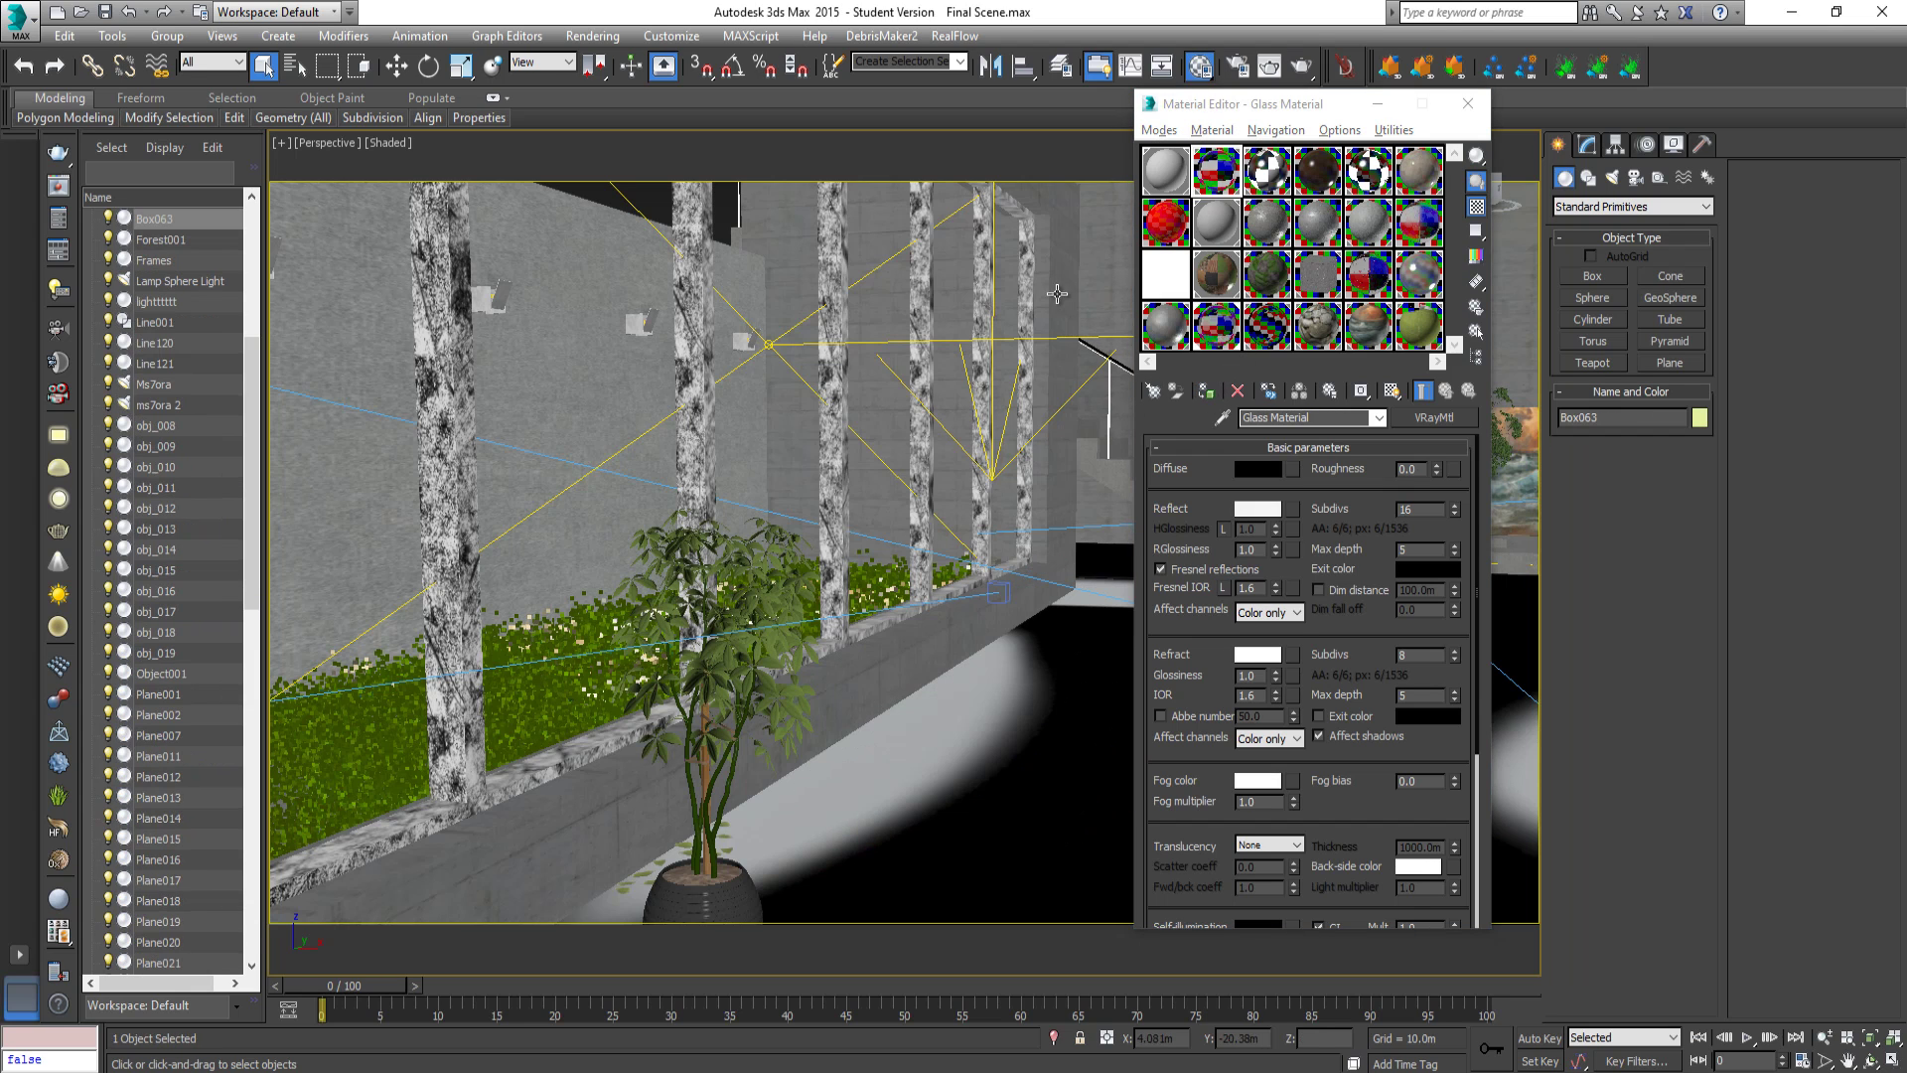
# Select every object that uses the Glass Material and isolate the selection in the viewport.
pyautogui.rightClick(1208, 180)
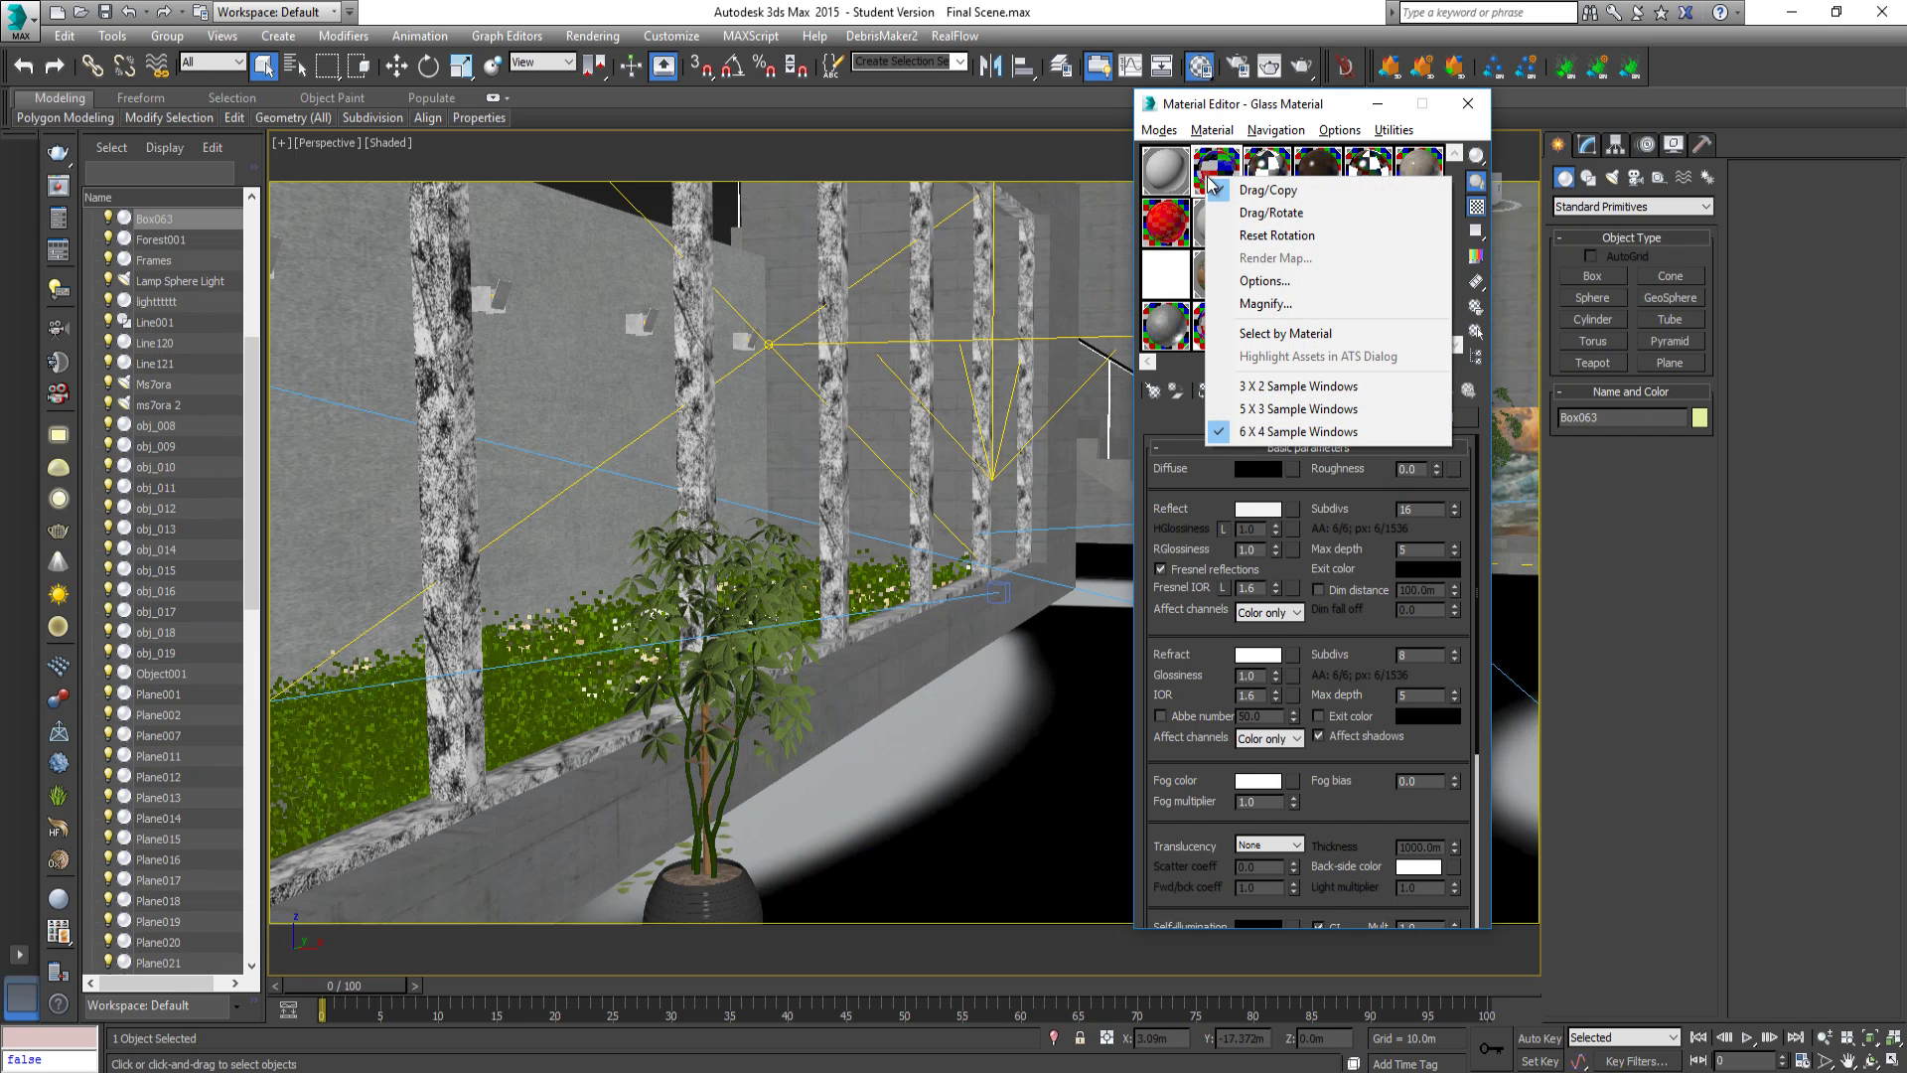
pyautogui.click(1287, 333)
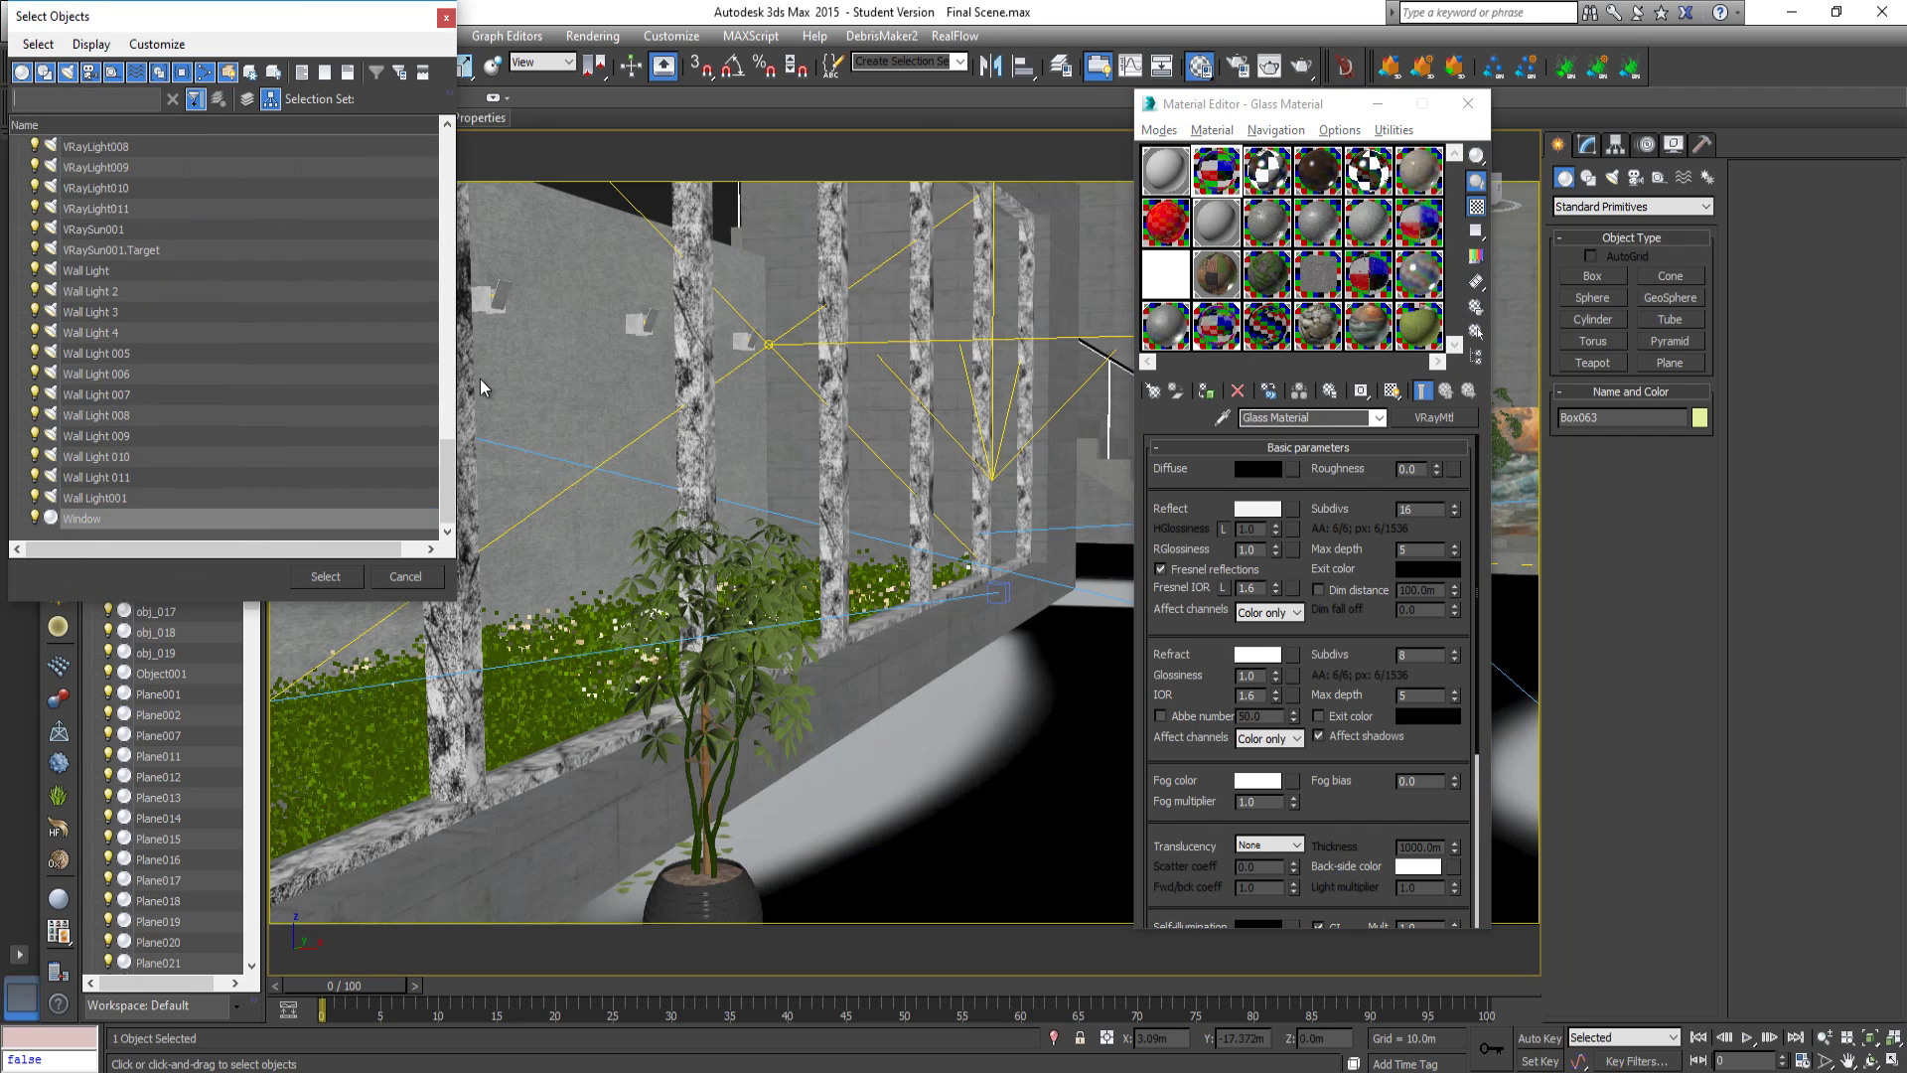
pyautogui.moveTo(448, 478); pyautogui.dragTo(443, 375)
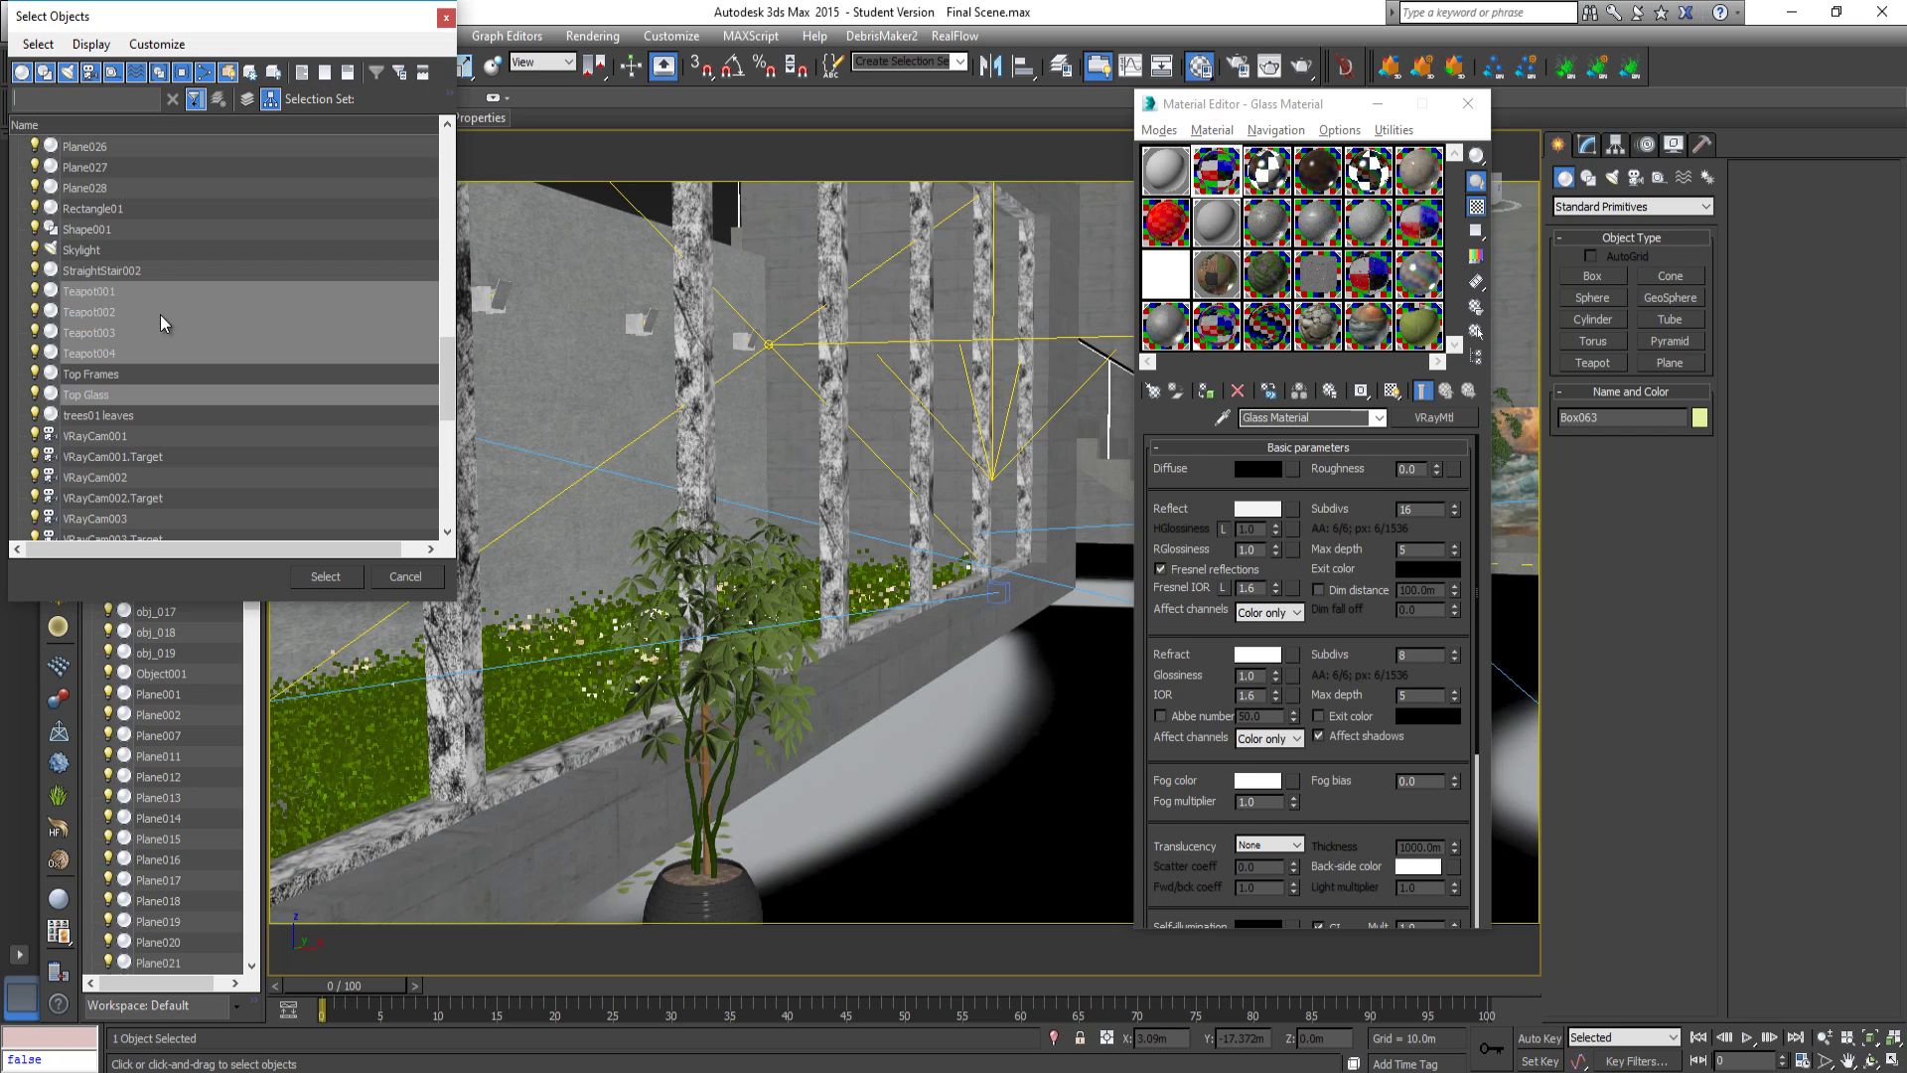
pyautogui.click(332, 576)
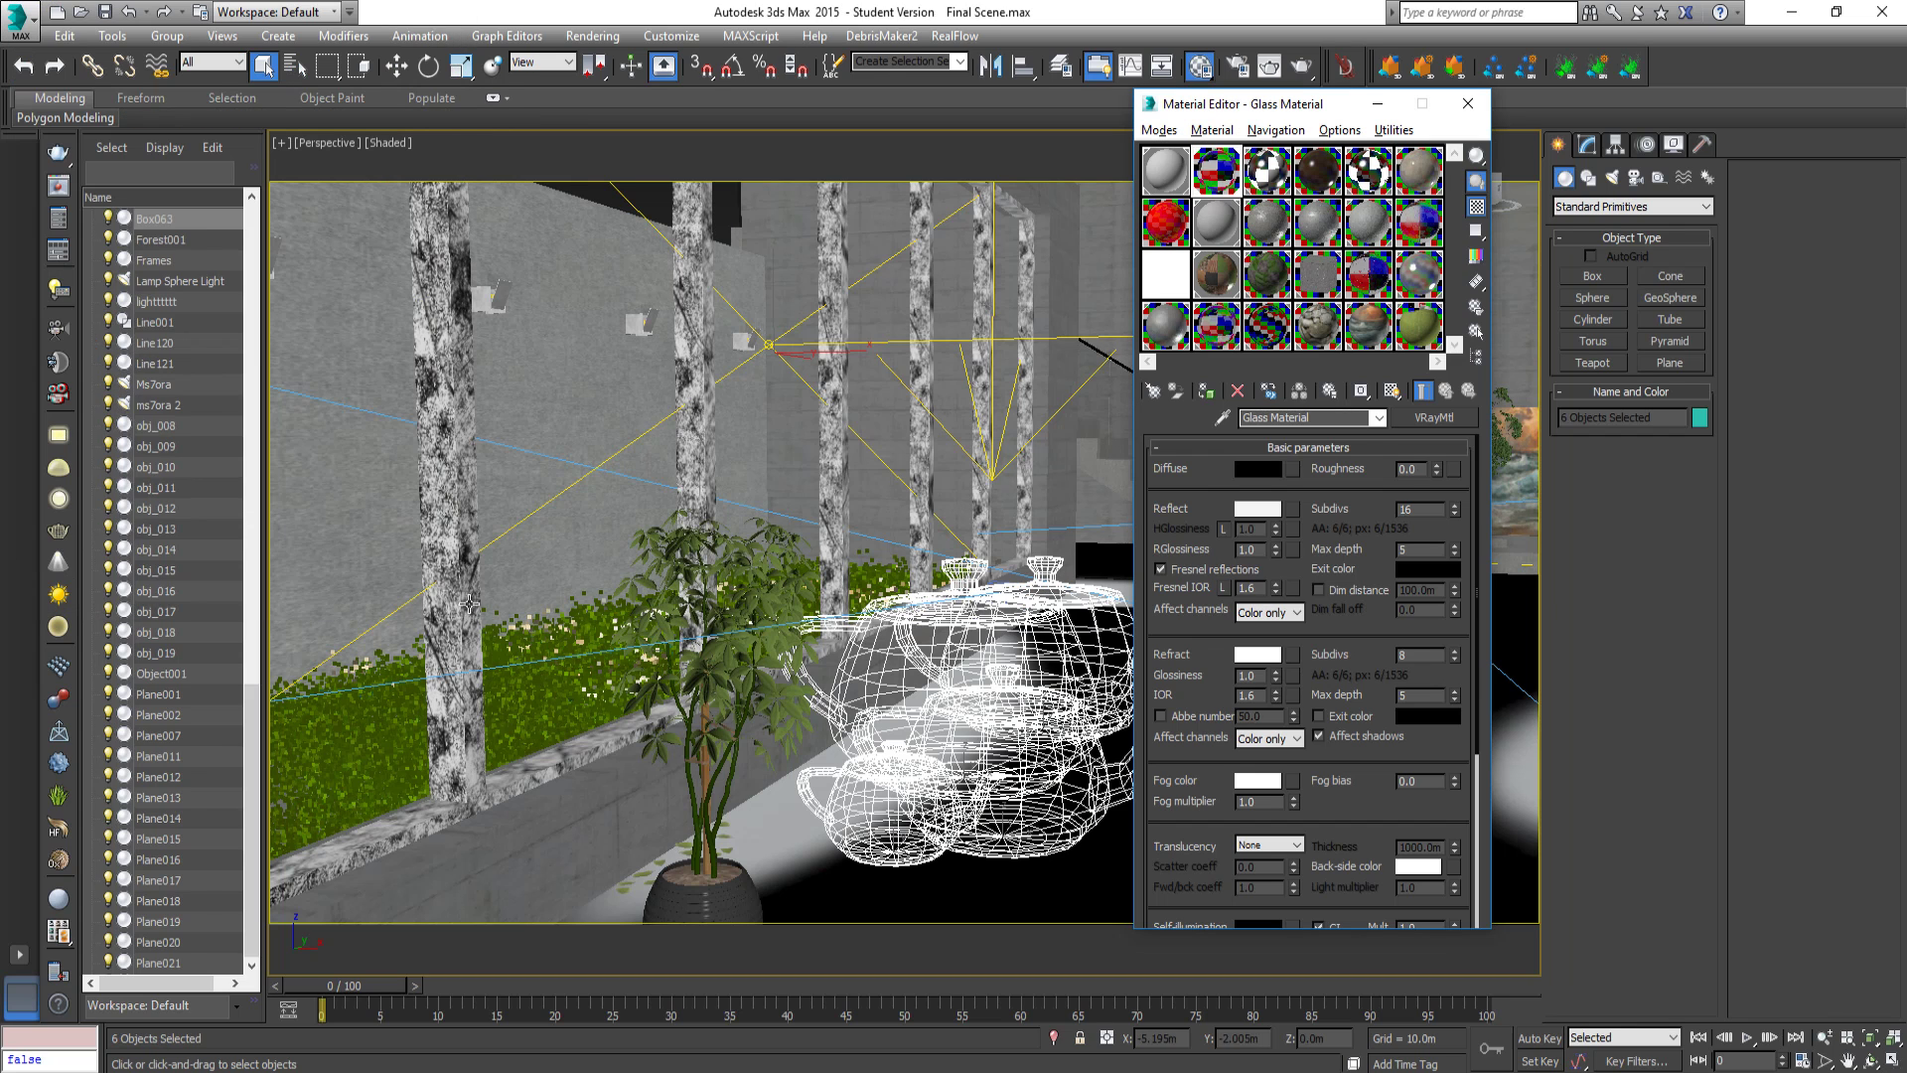
pyautogui.hotkey('alt', 'q')
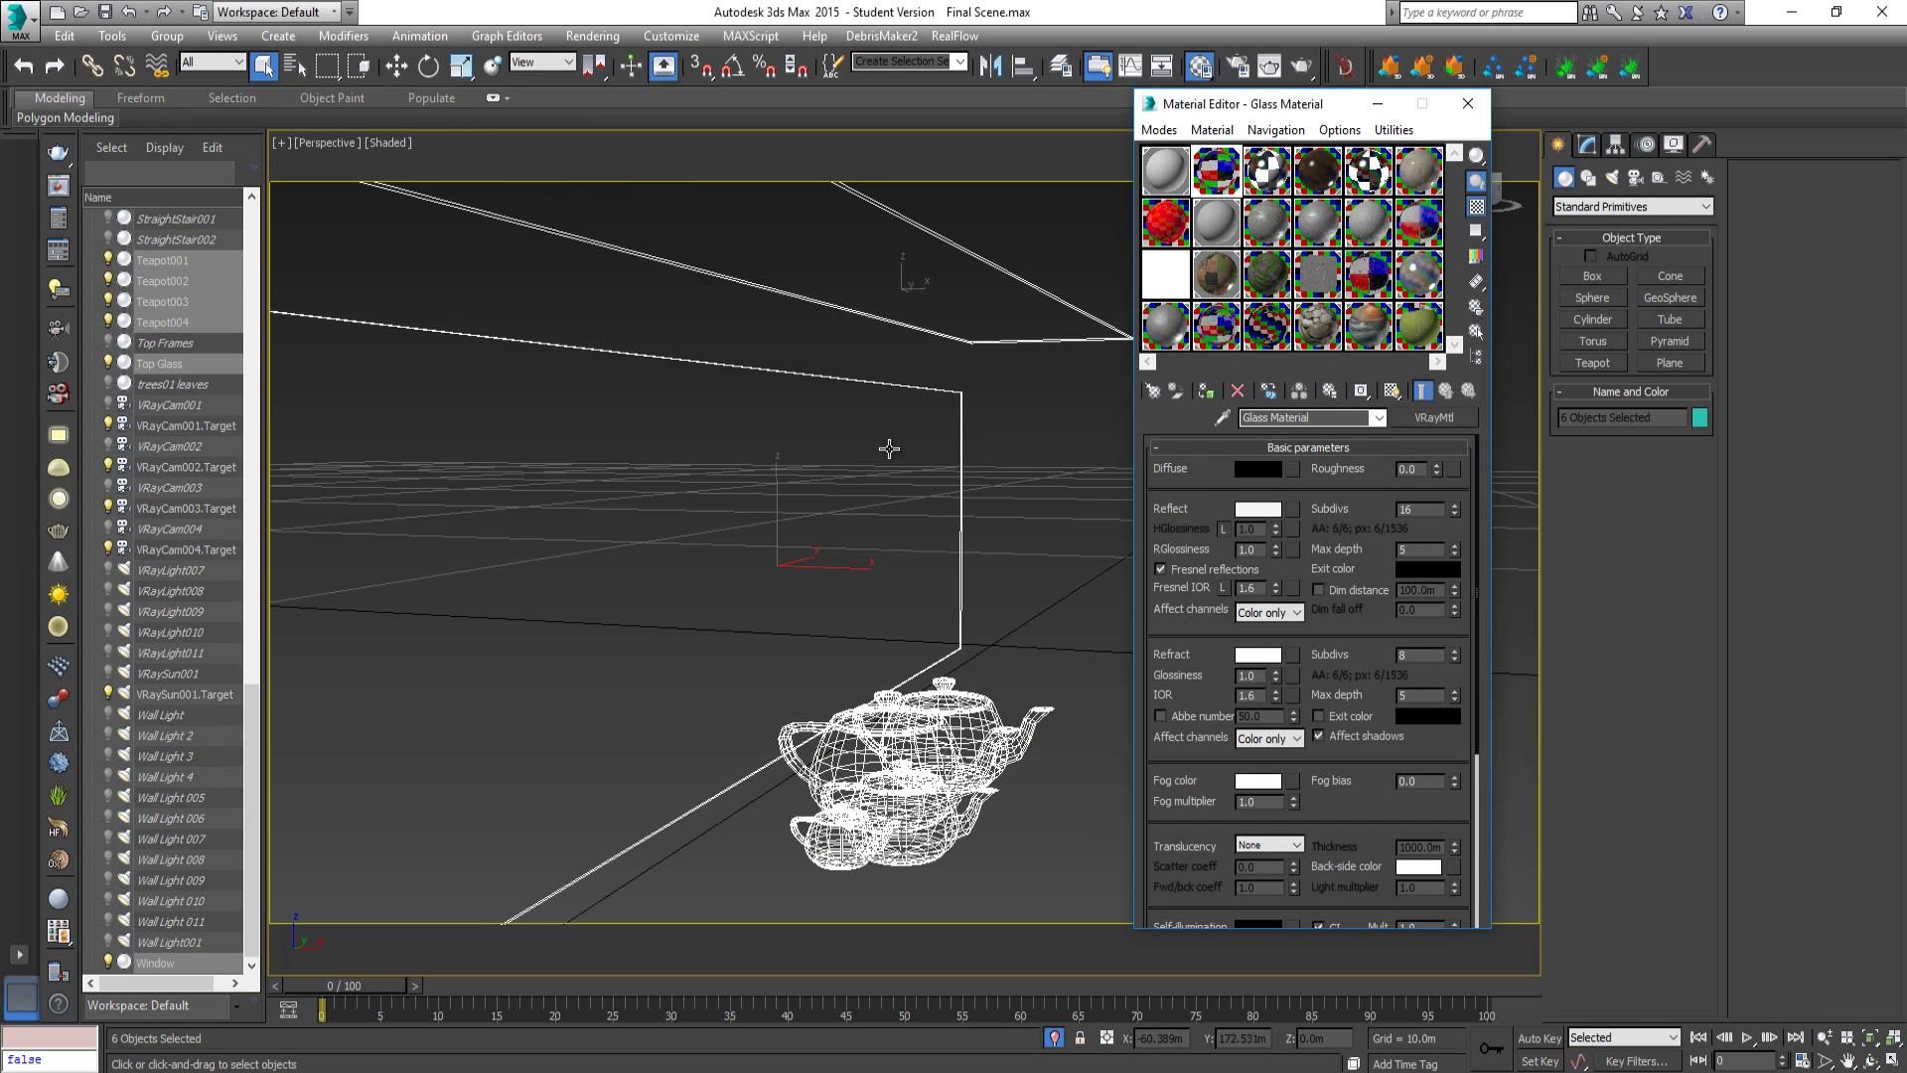
pyautogui.moveTo(1021, 431); pyautogui.dragTo(919, 492, button='middle')
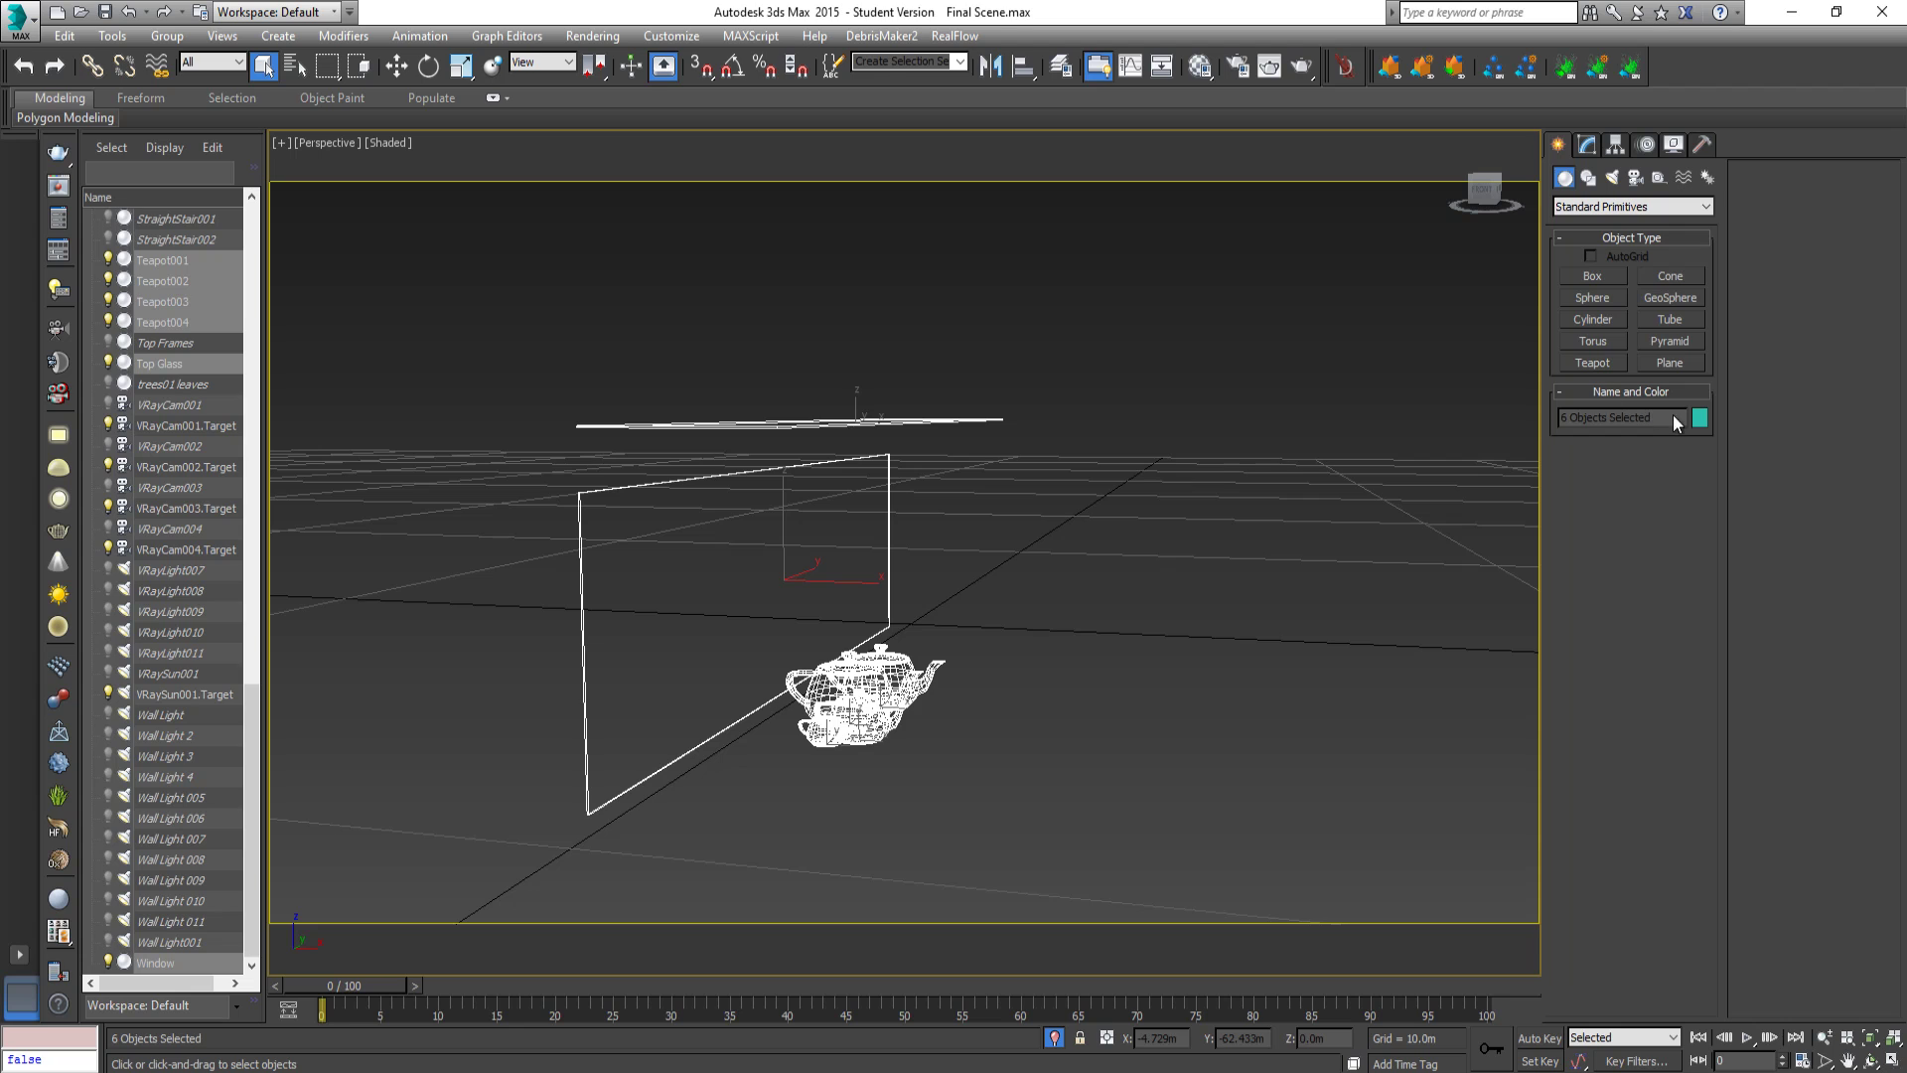
# Check the exclude list of the V-Ray material override, then cancel it and close the render settings.
pyautogui.click(1248, 67)
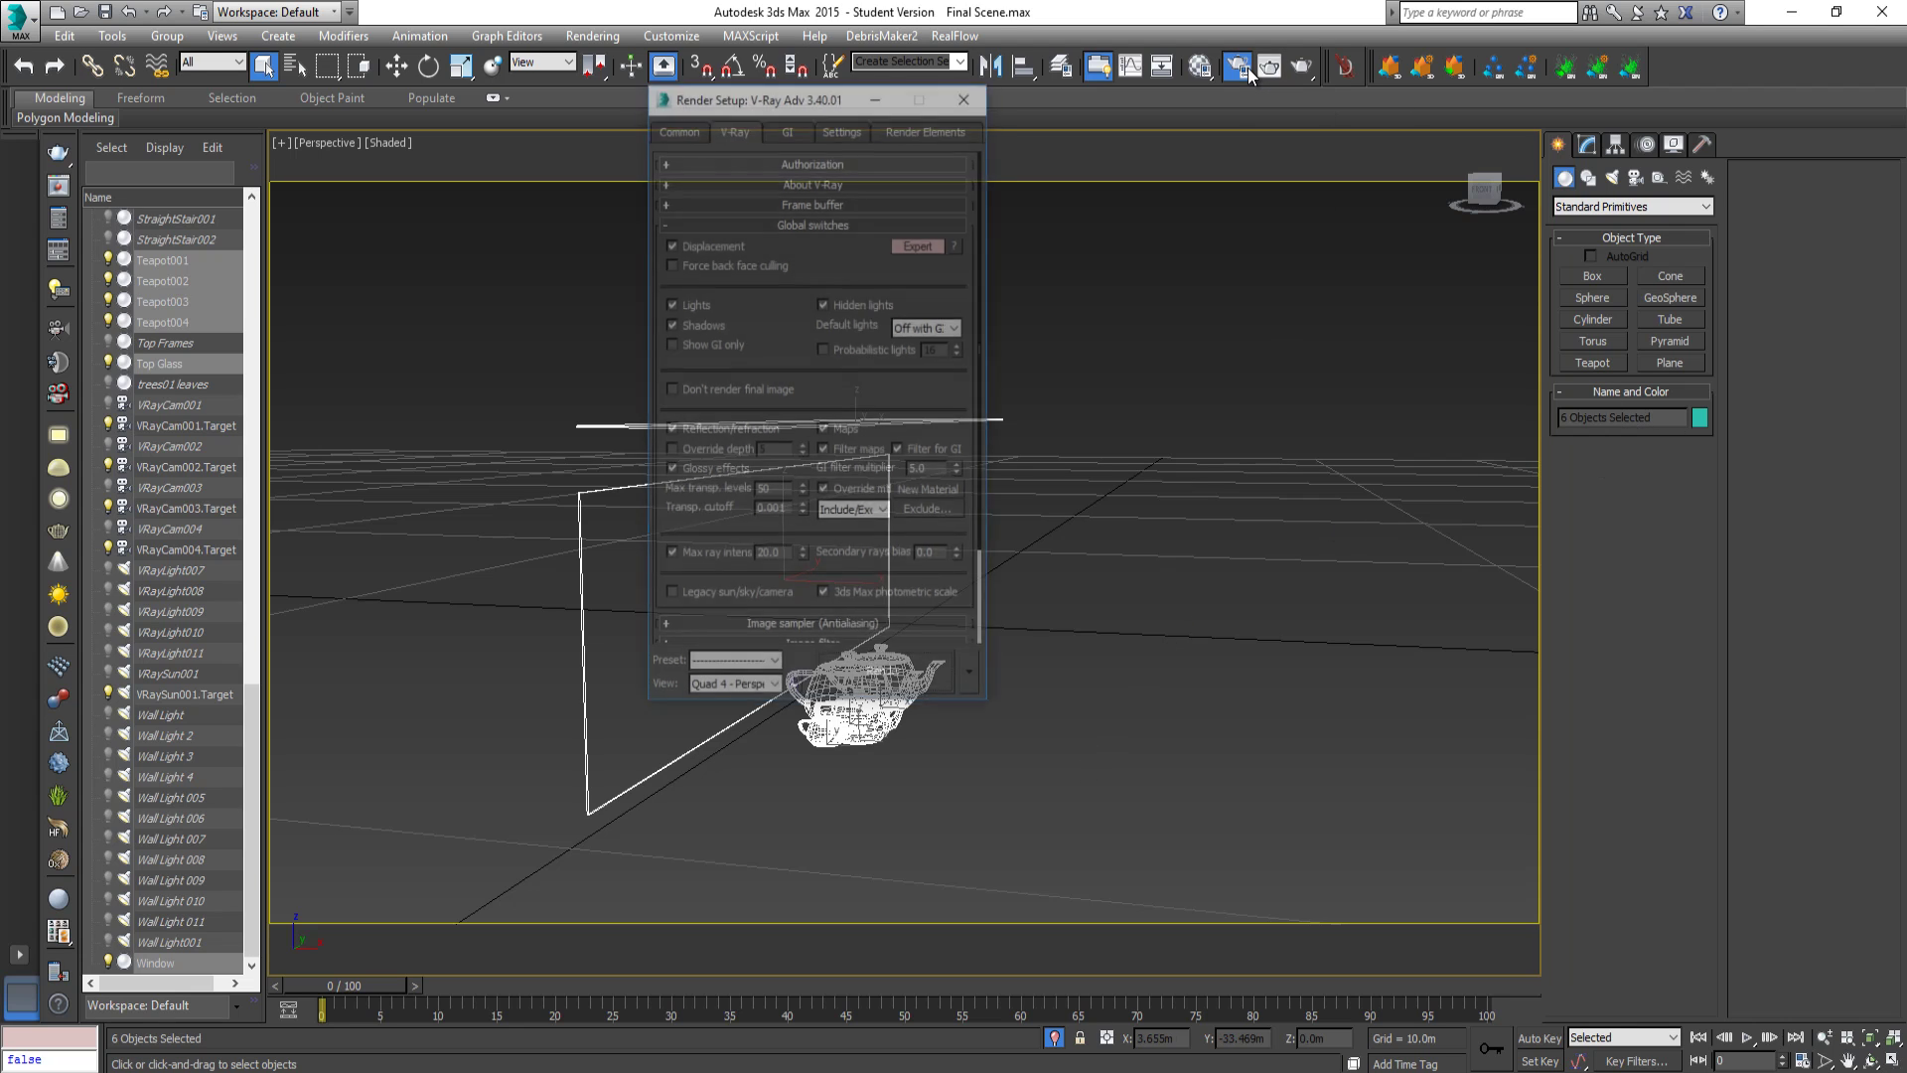
pyautogui.click(944, 511)
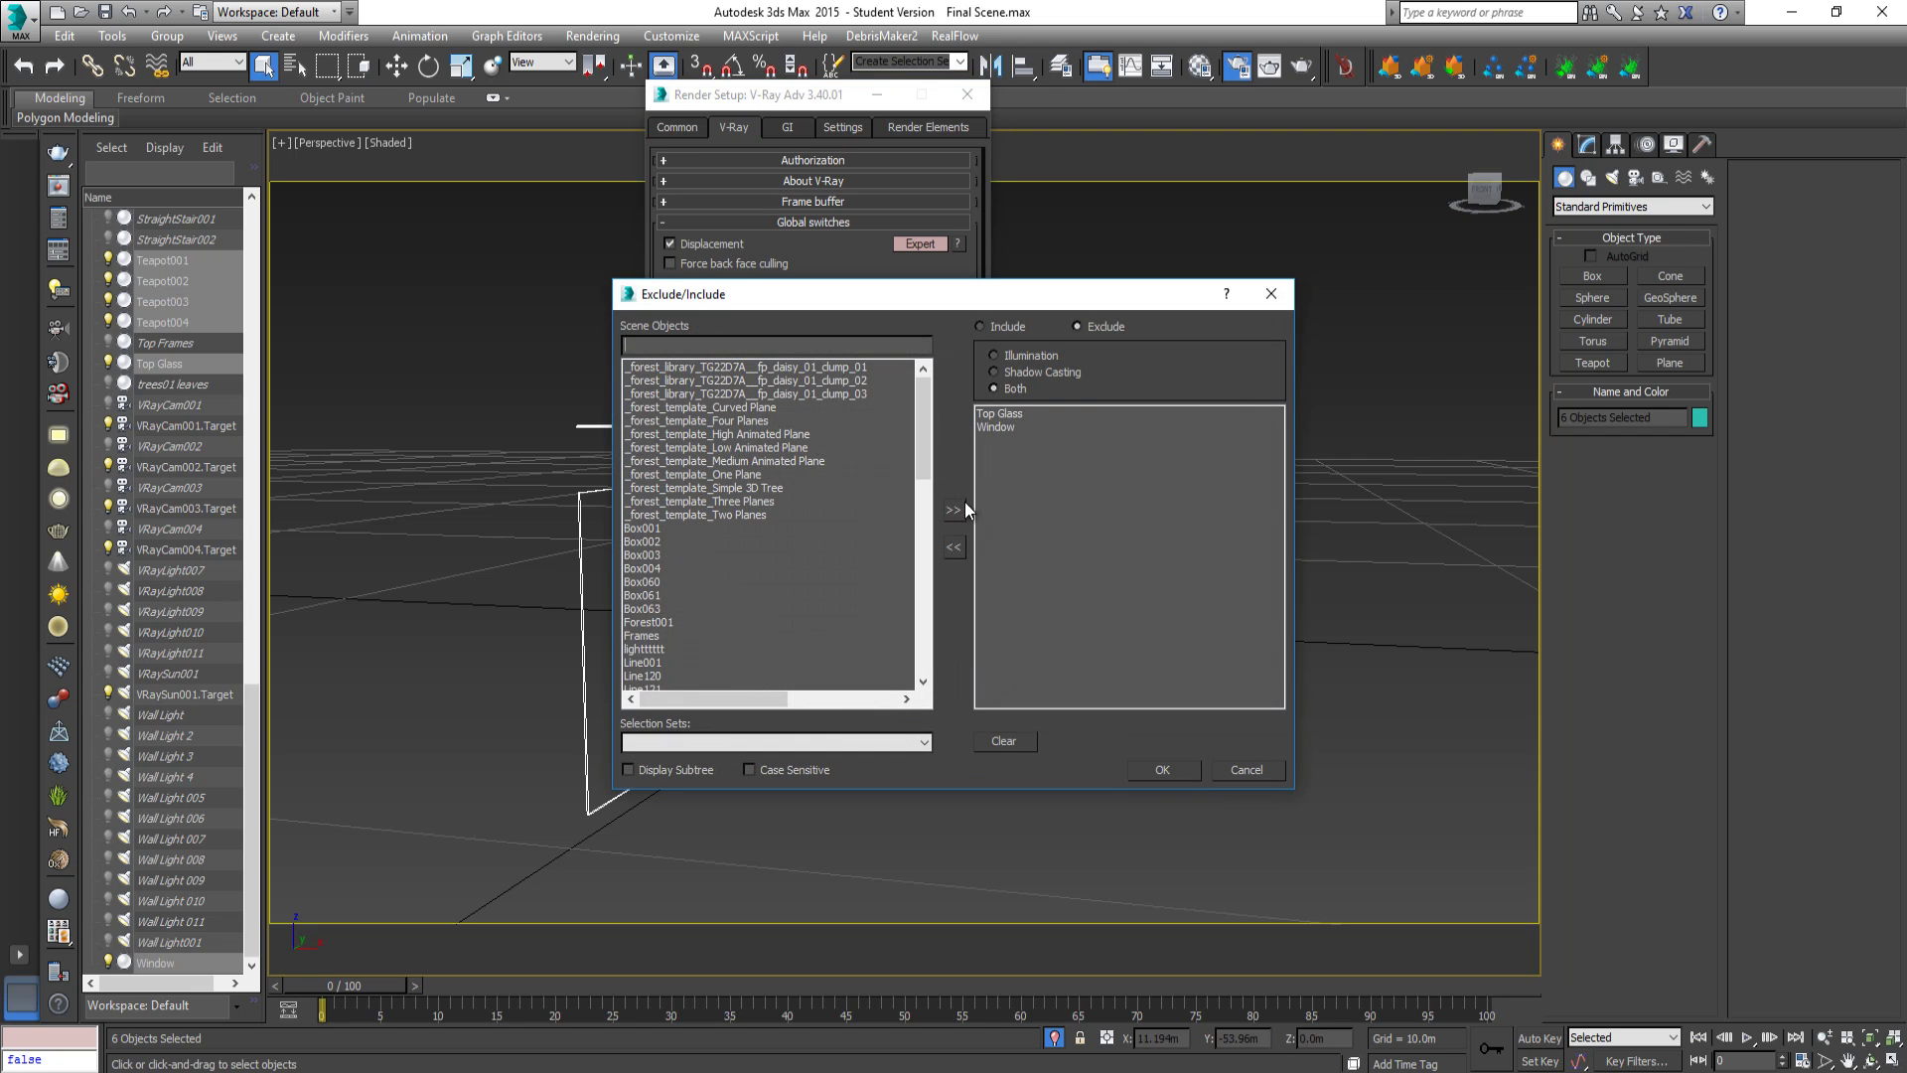
pyautogui.click(1262, 770)
pyautogui.click(969, 95)
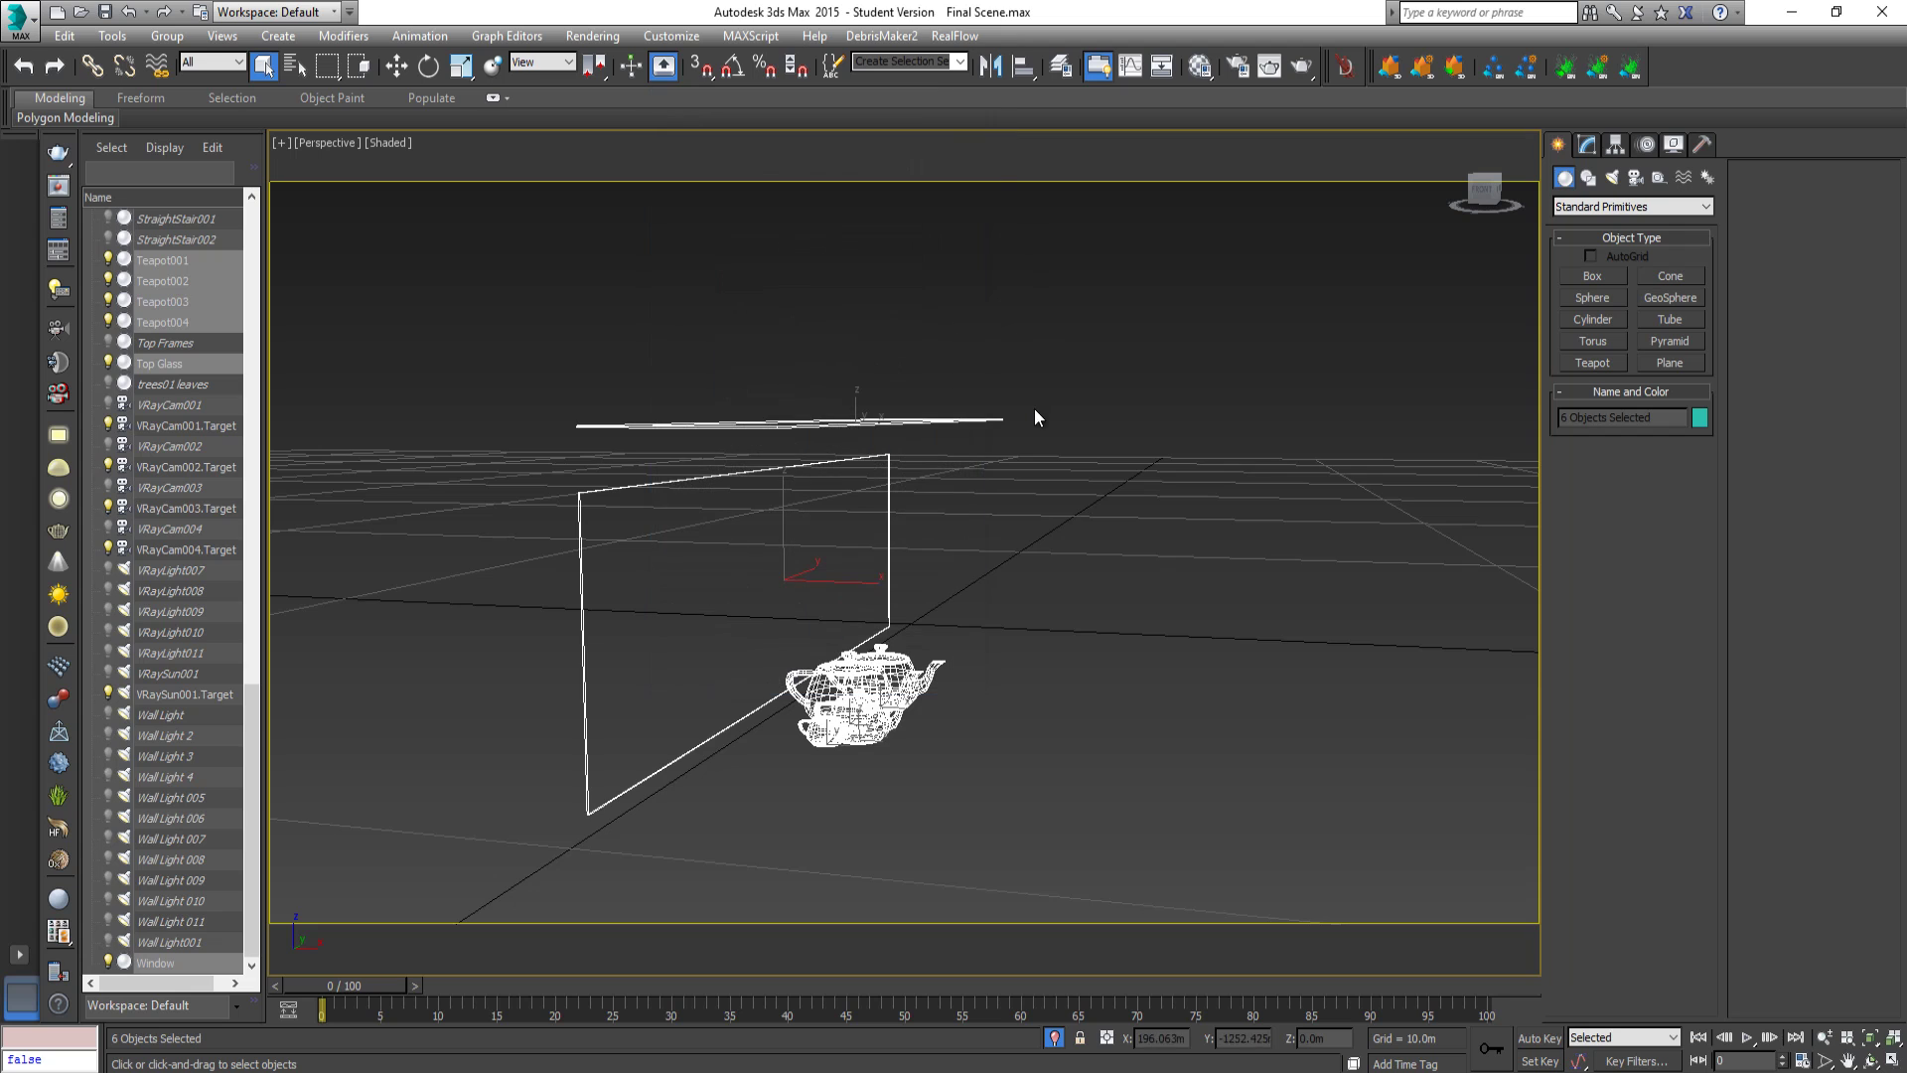
pyautogui.keyDown('alt'); pyautogui.moveTo(1034, 409); pyautogui.dragTo(1115, 431, button='middle'); pyautogui.keyUp('alt')
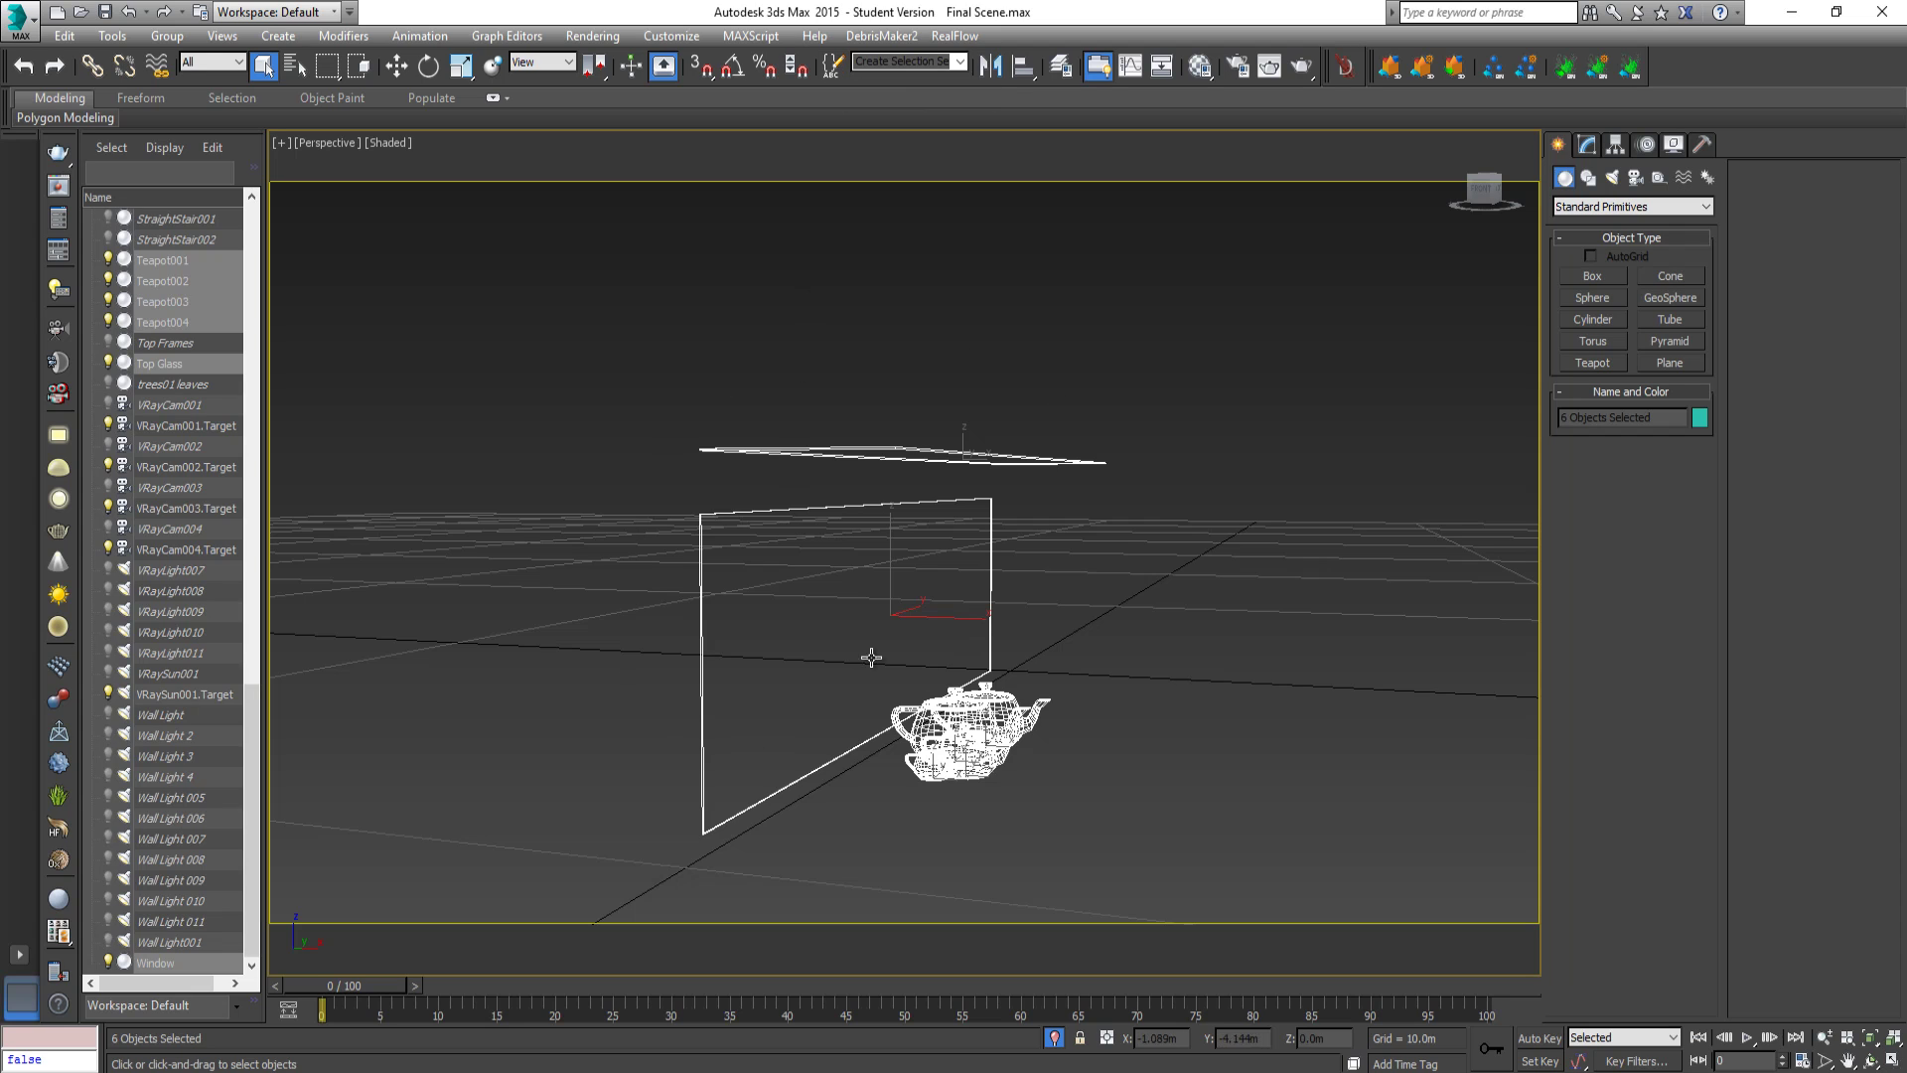
# Create a named selection set from the selected teapots, Top Glass and Window, and expand it to list its members.
pyautogui.click(836, 66)
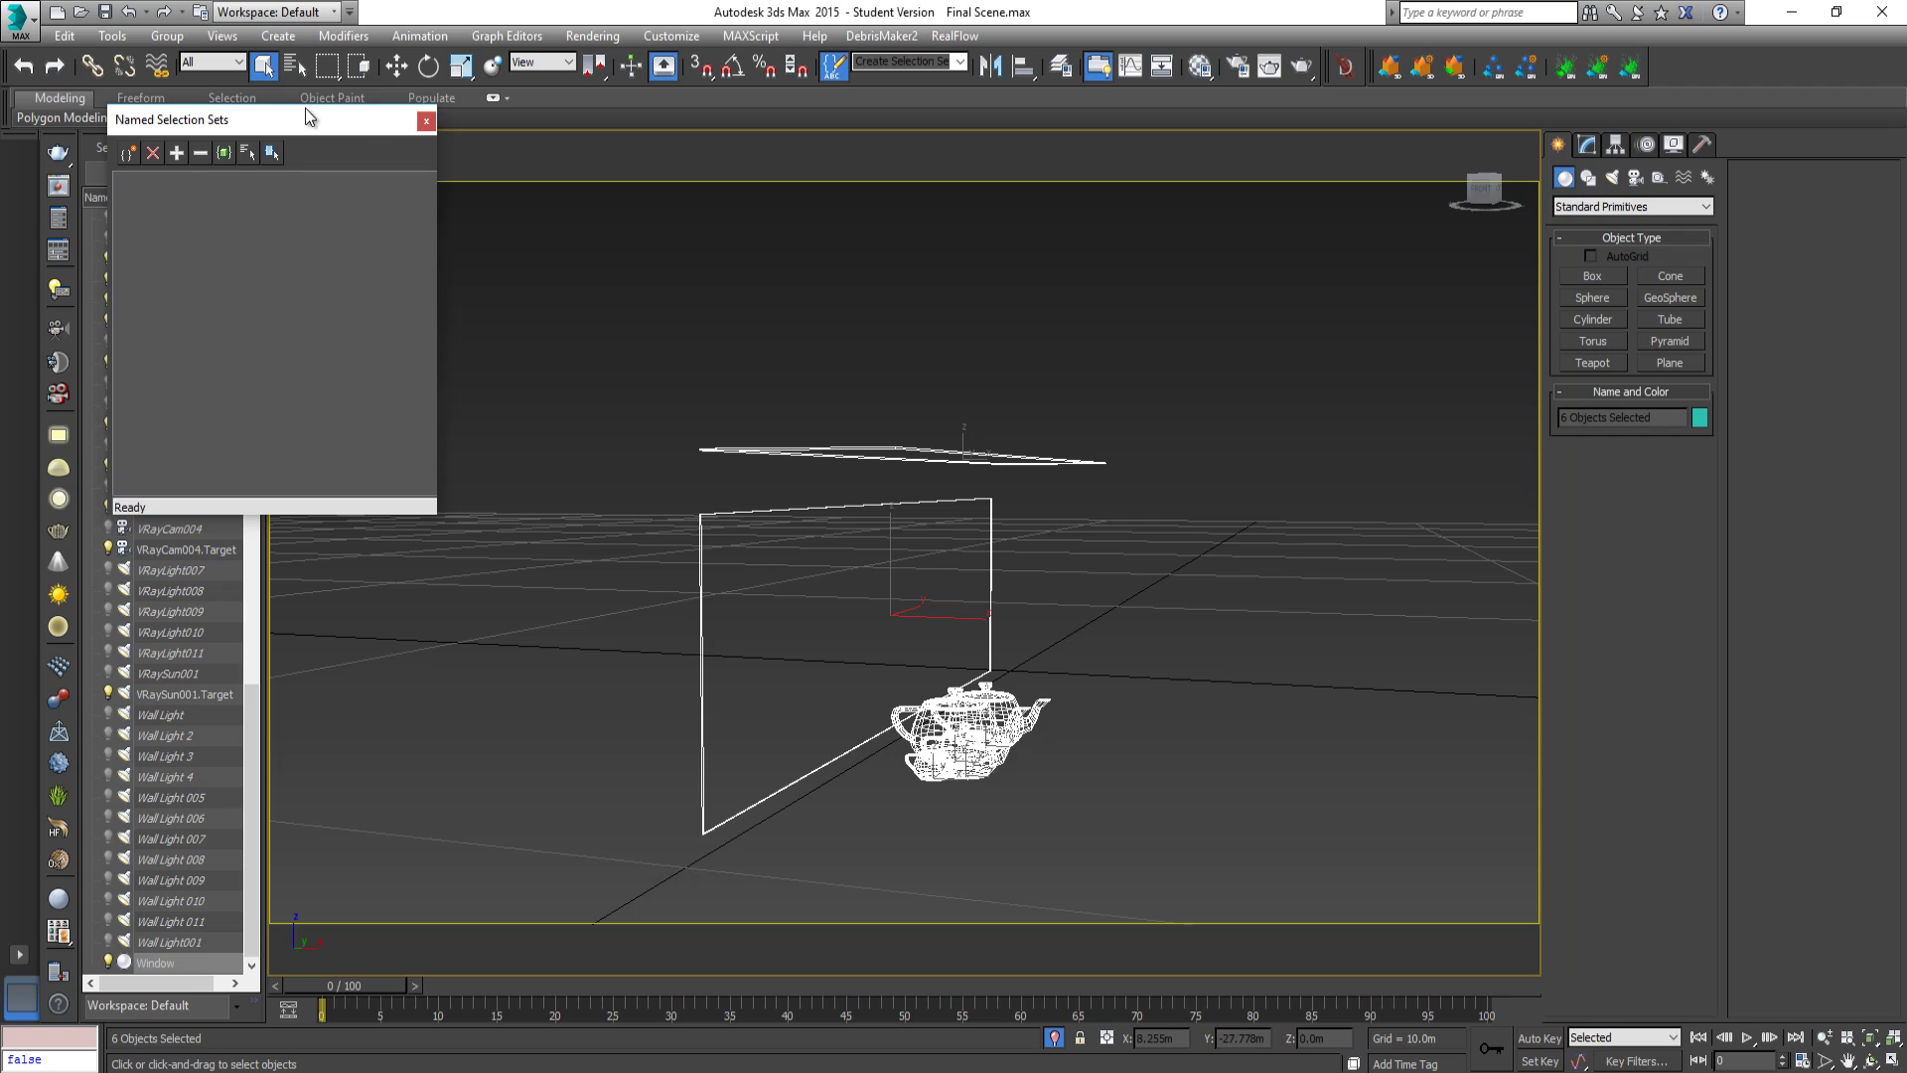
pyautogui.moveTo(304, 129); pyautogui.dragTo(697, 117)
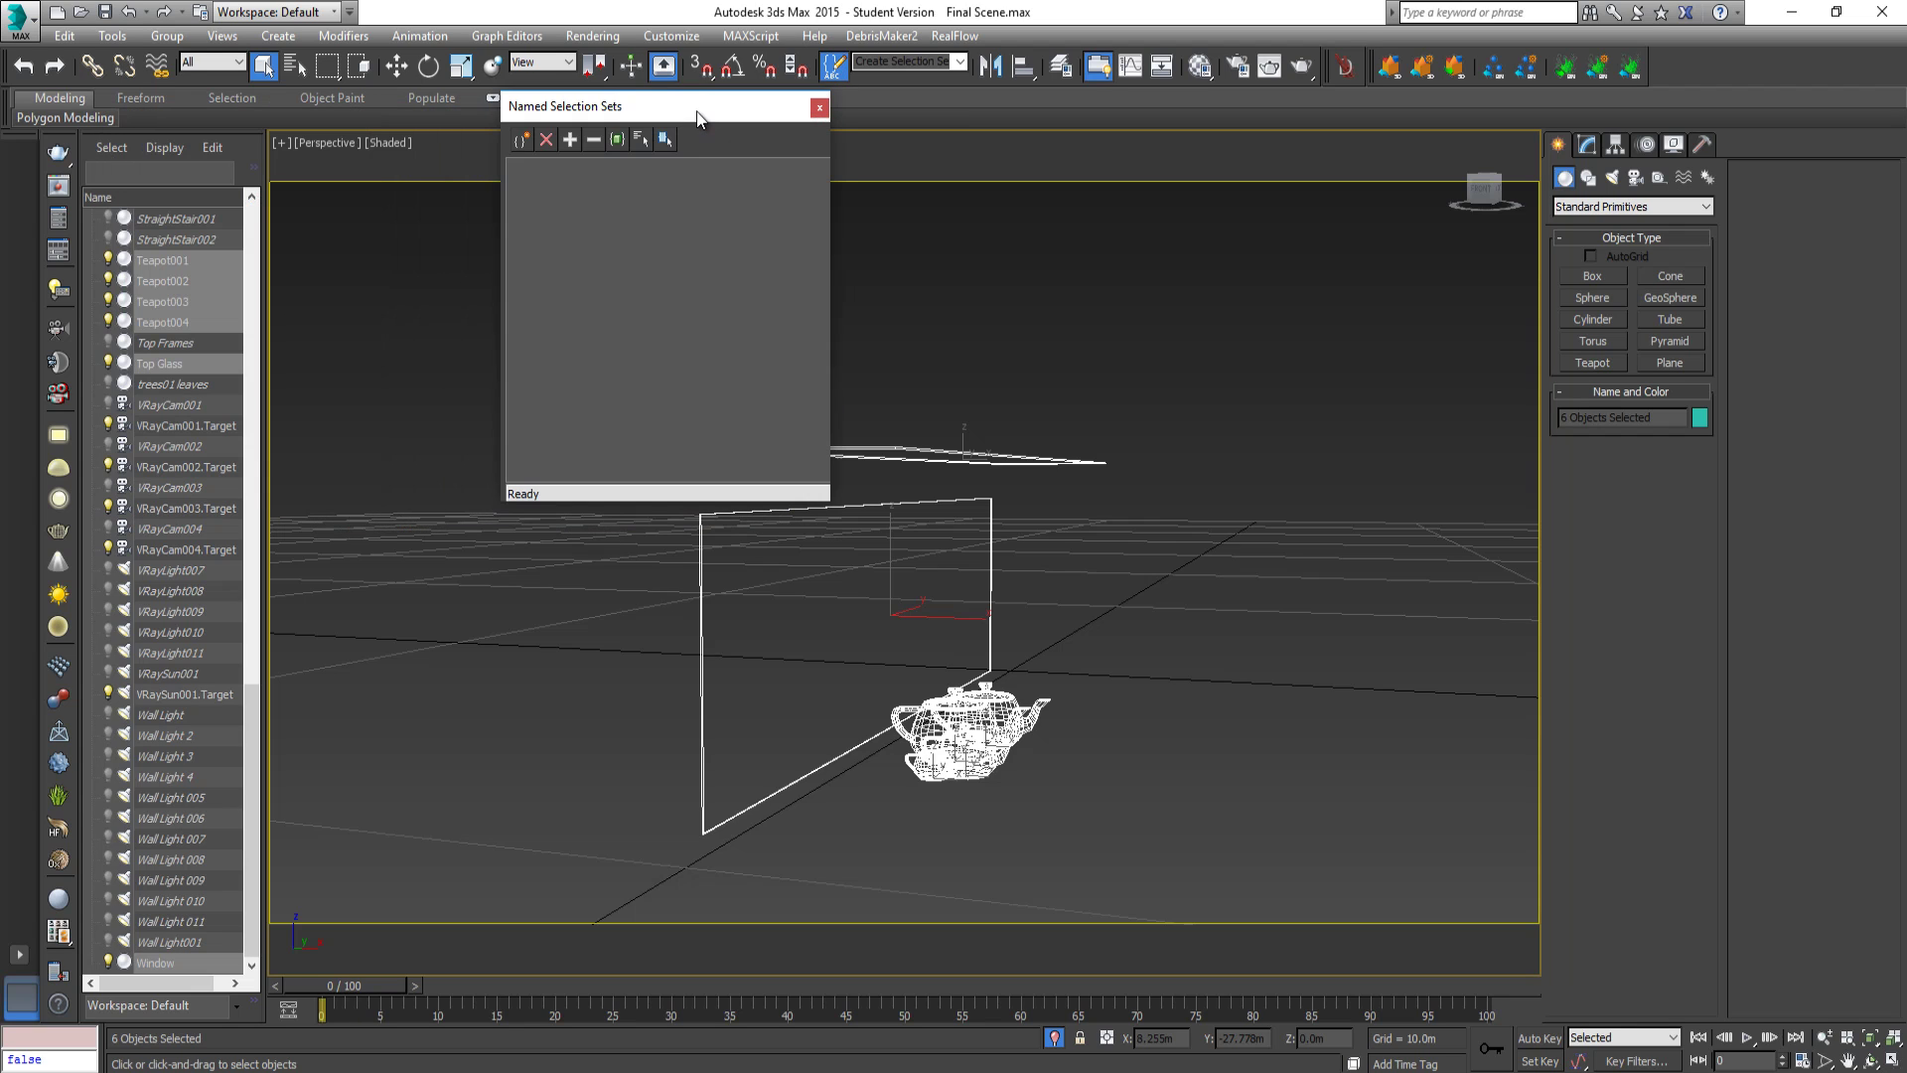
pyautogui.click(522, 142)
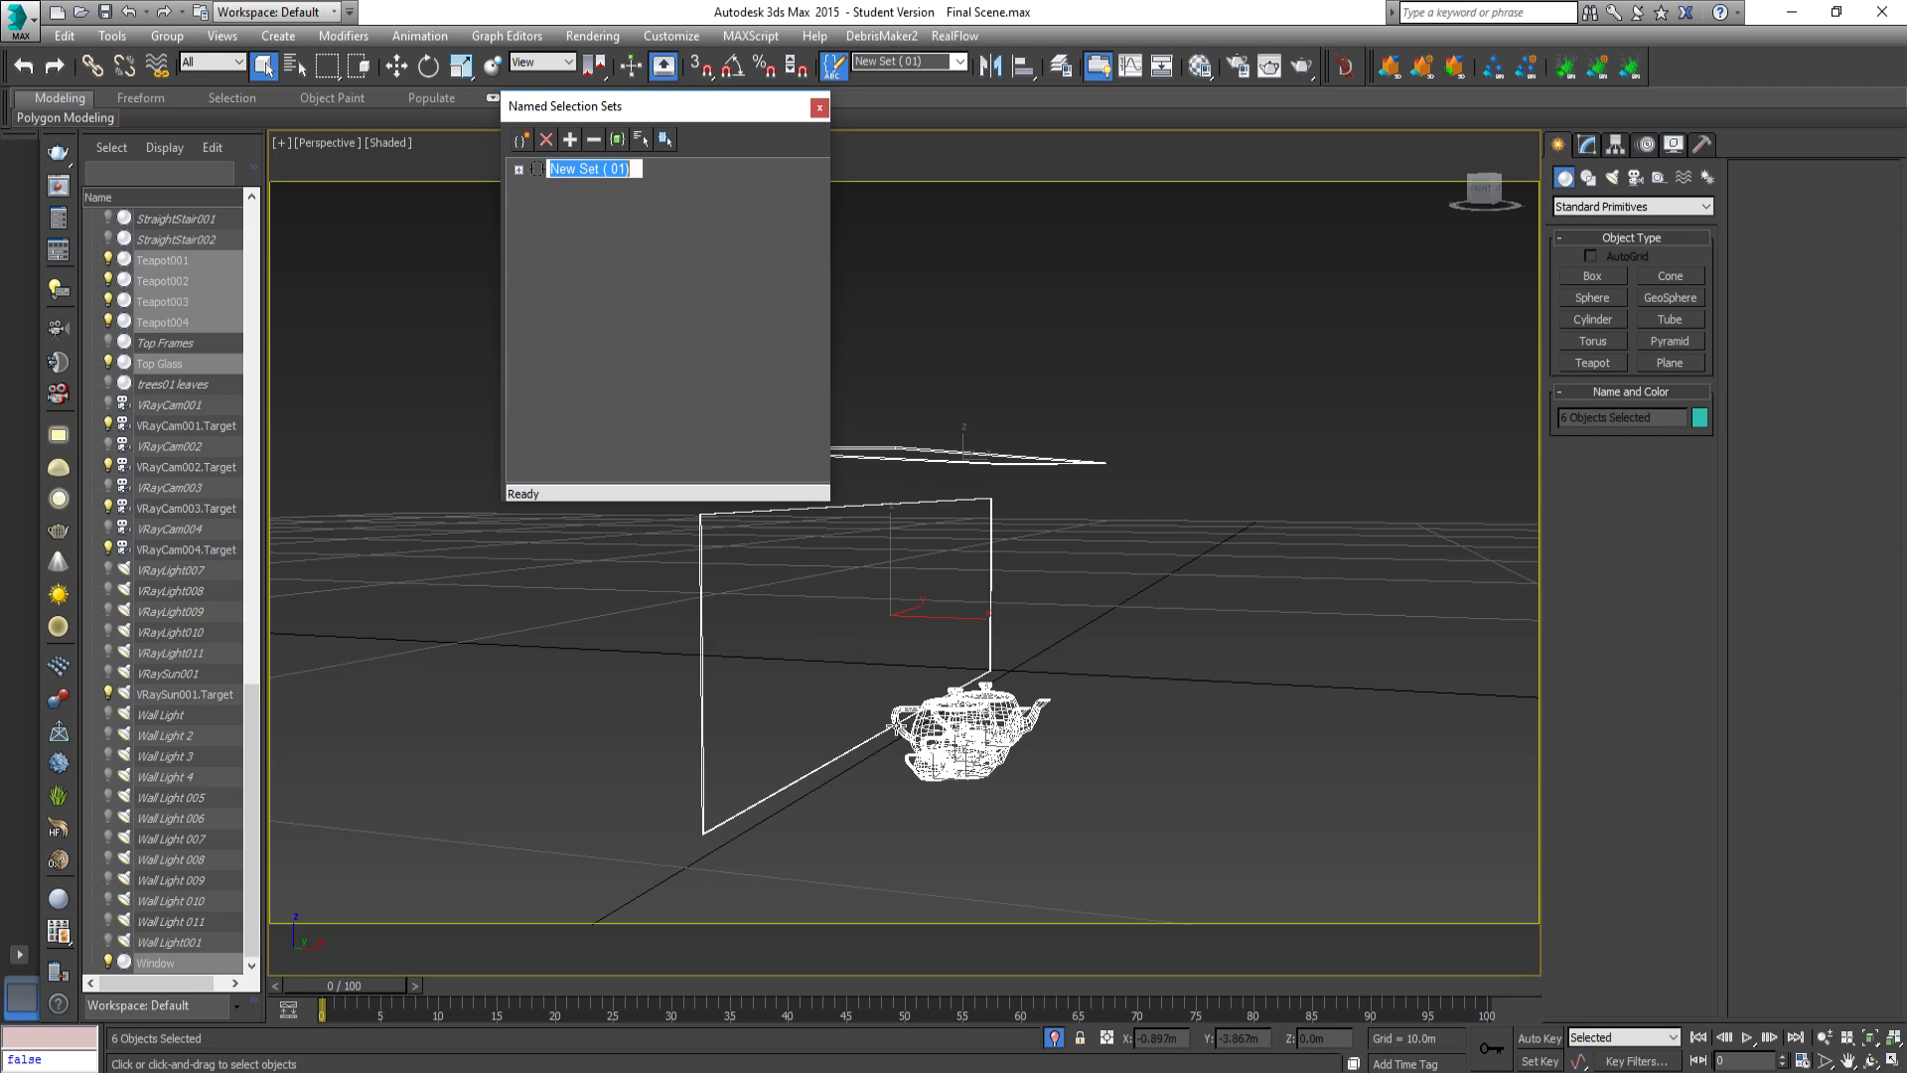
pyautogui.click(518, 170)
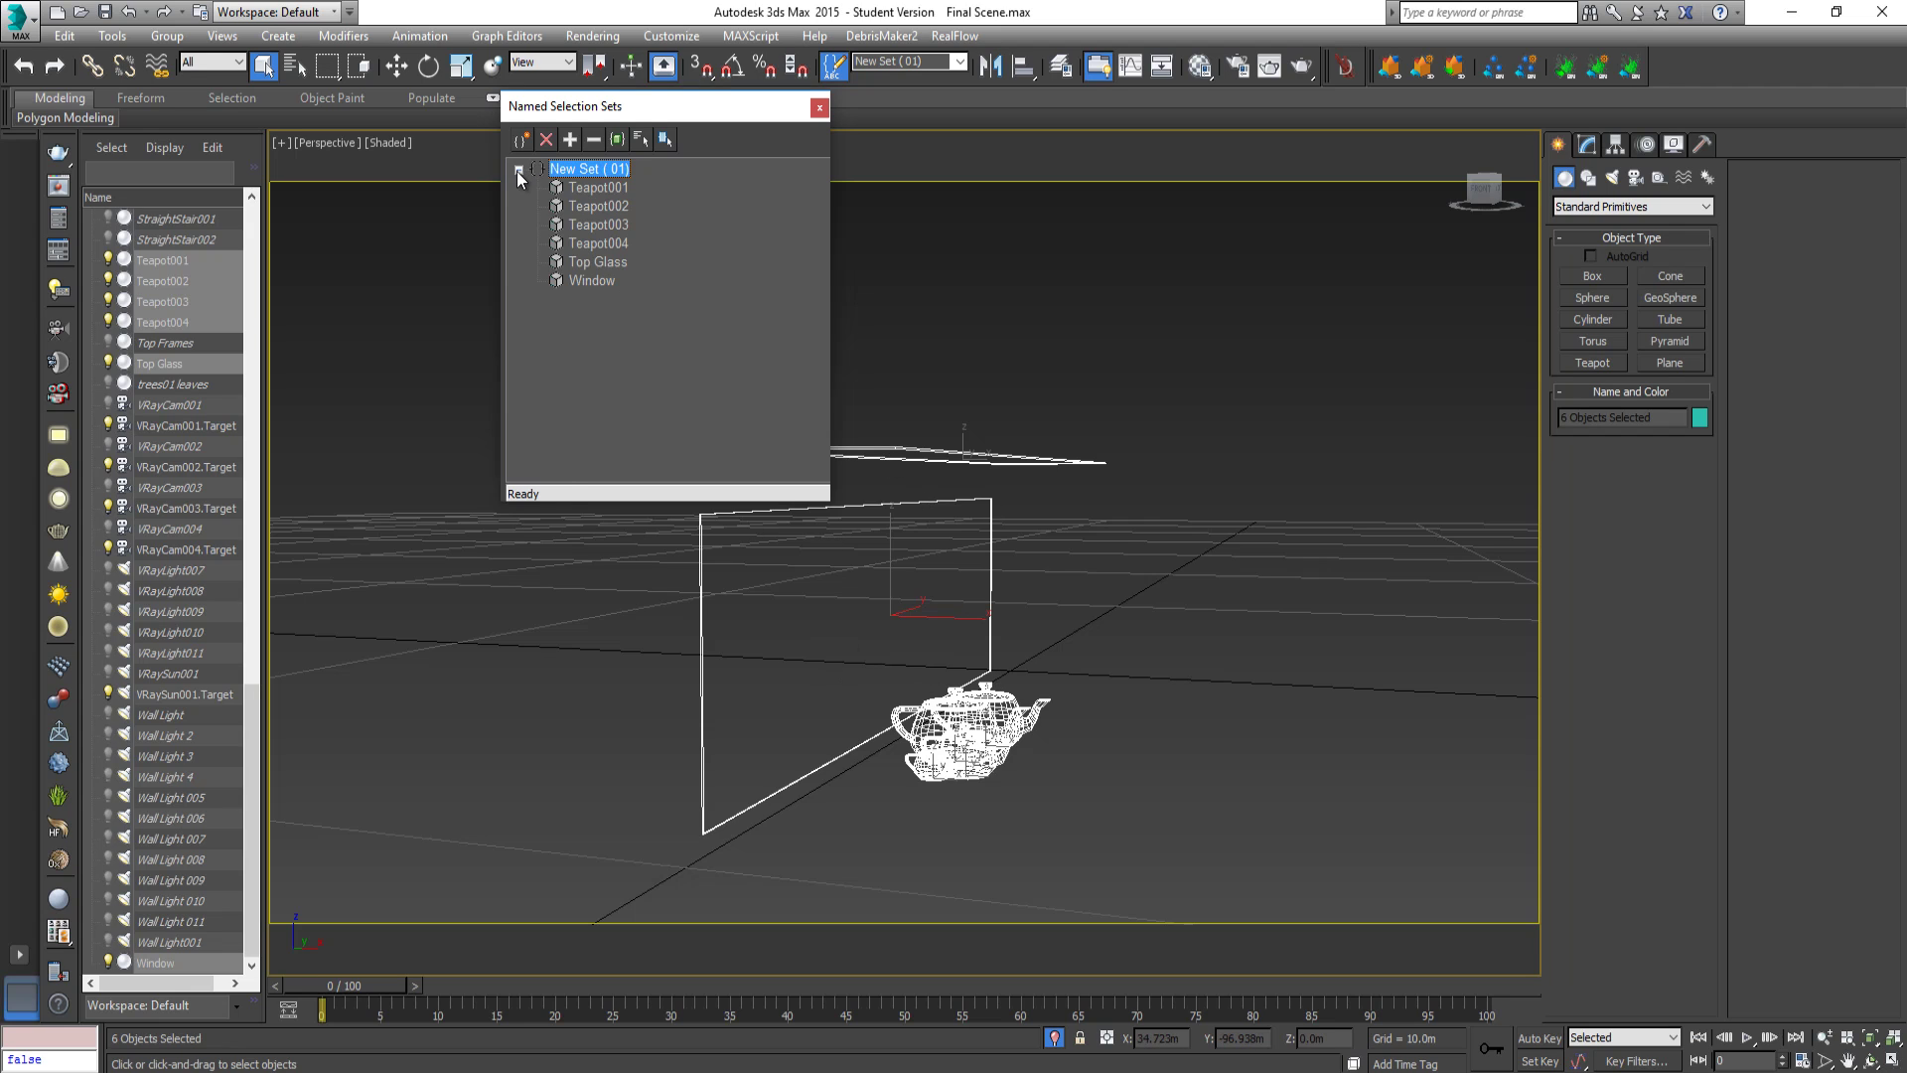
# Rename the new selection set as Glass Materials and close the named selection sets.
pyautogui.doubleClick(593, 167)
pyautogui.rightClick(606, 167)
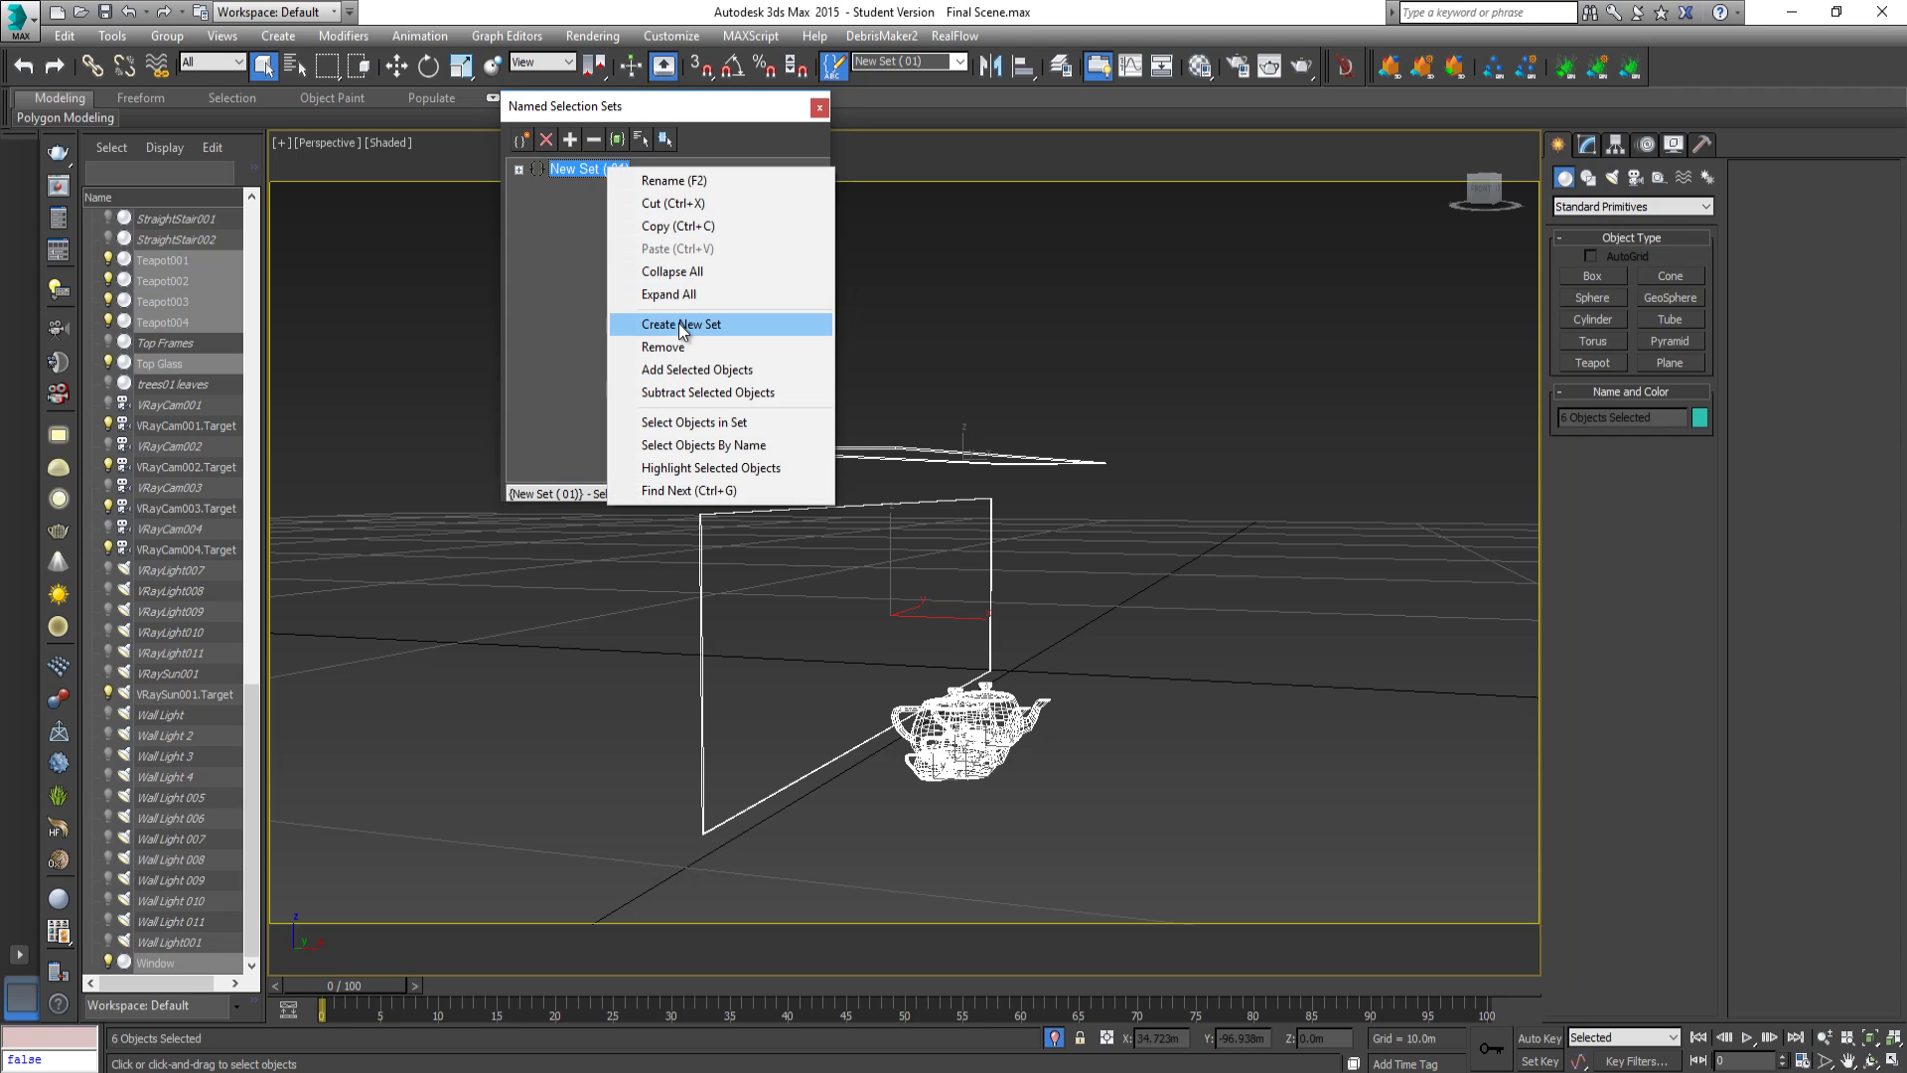
pyautogui.click(653, 183)
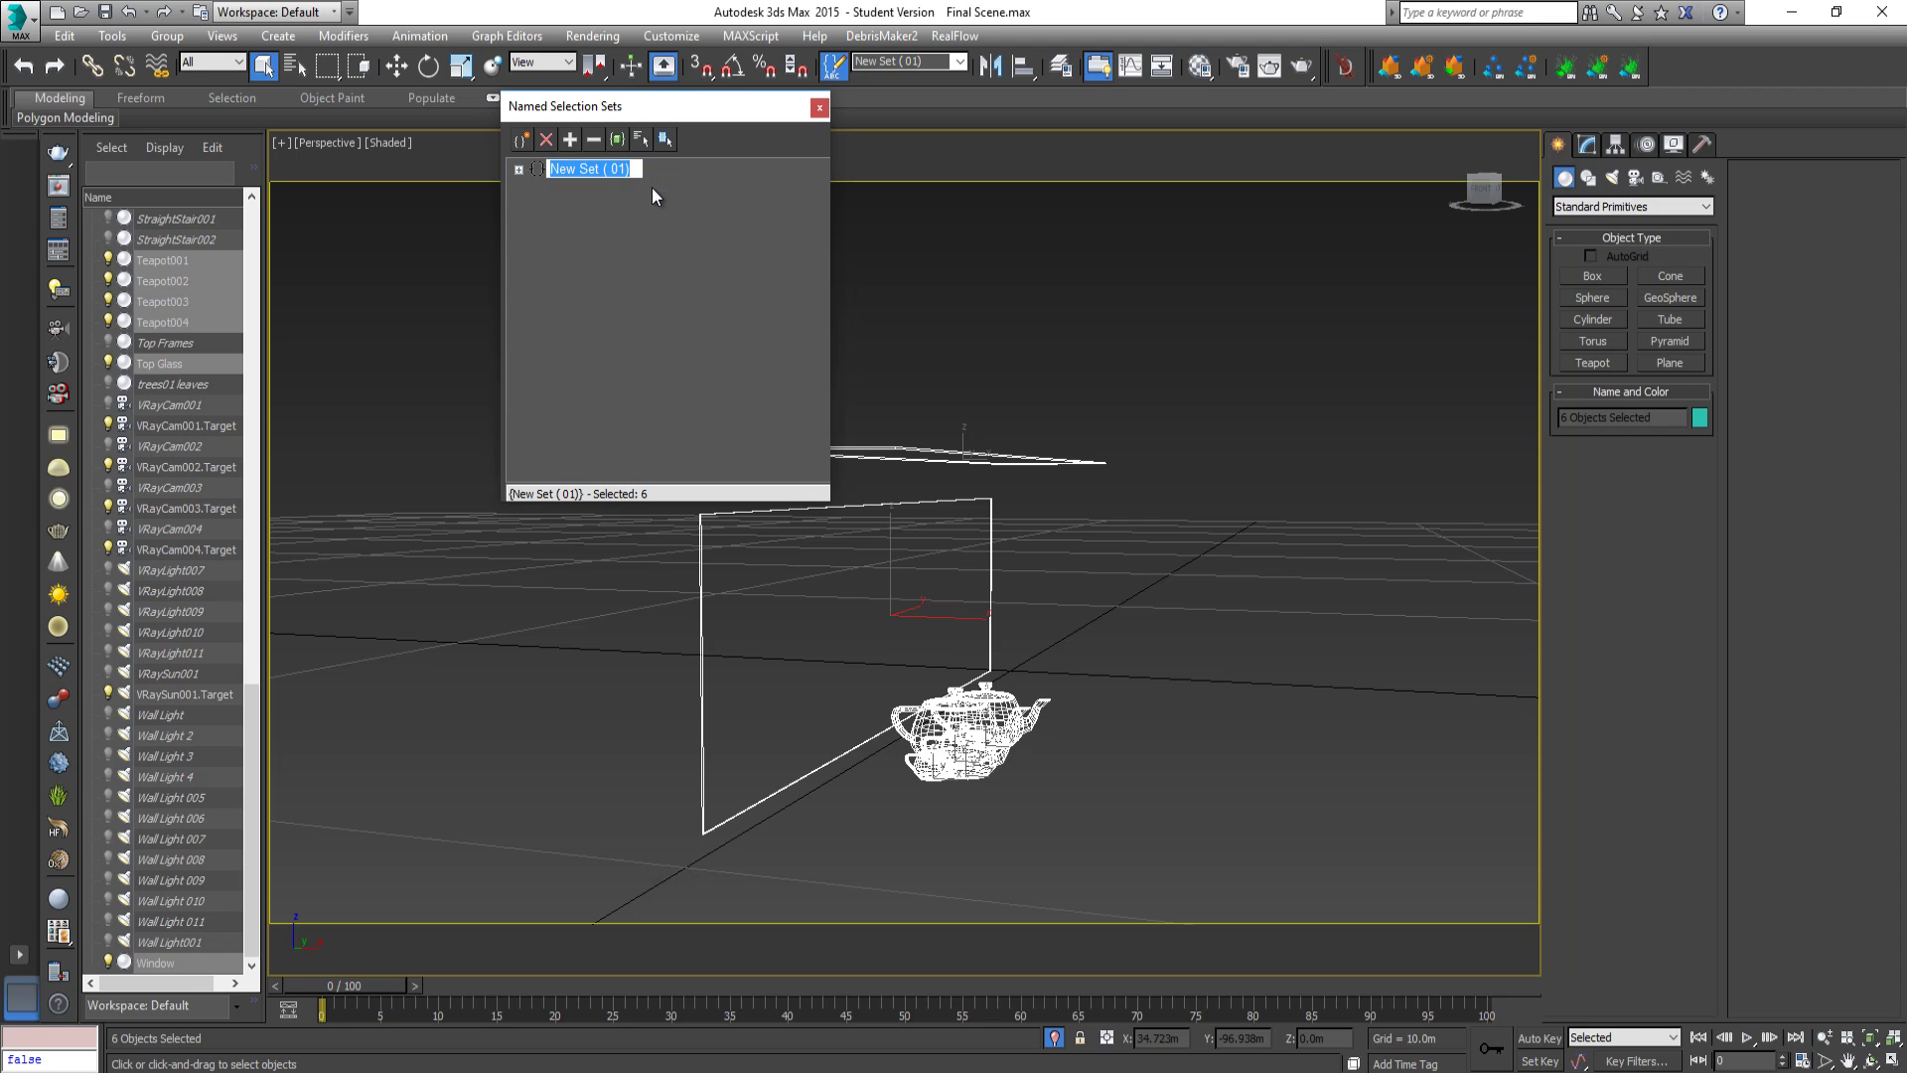
pyautogui.write('Glass Materials')
pyautogui.press('Return')
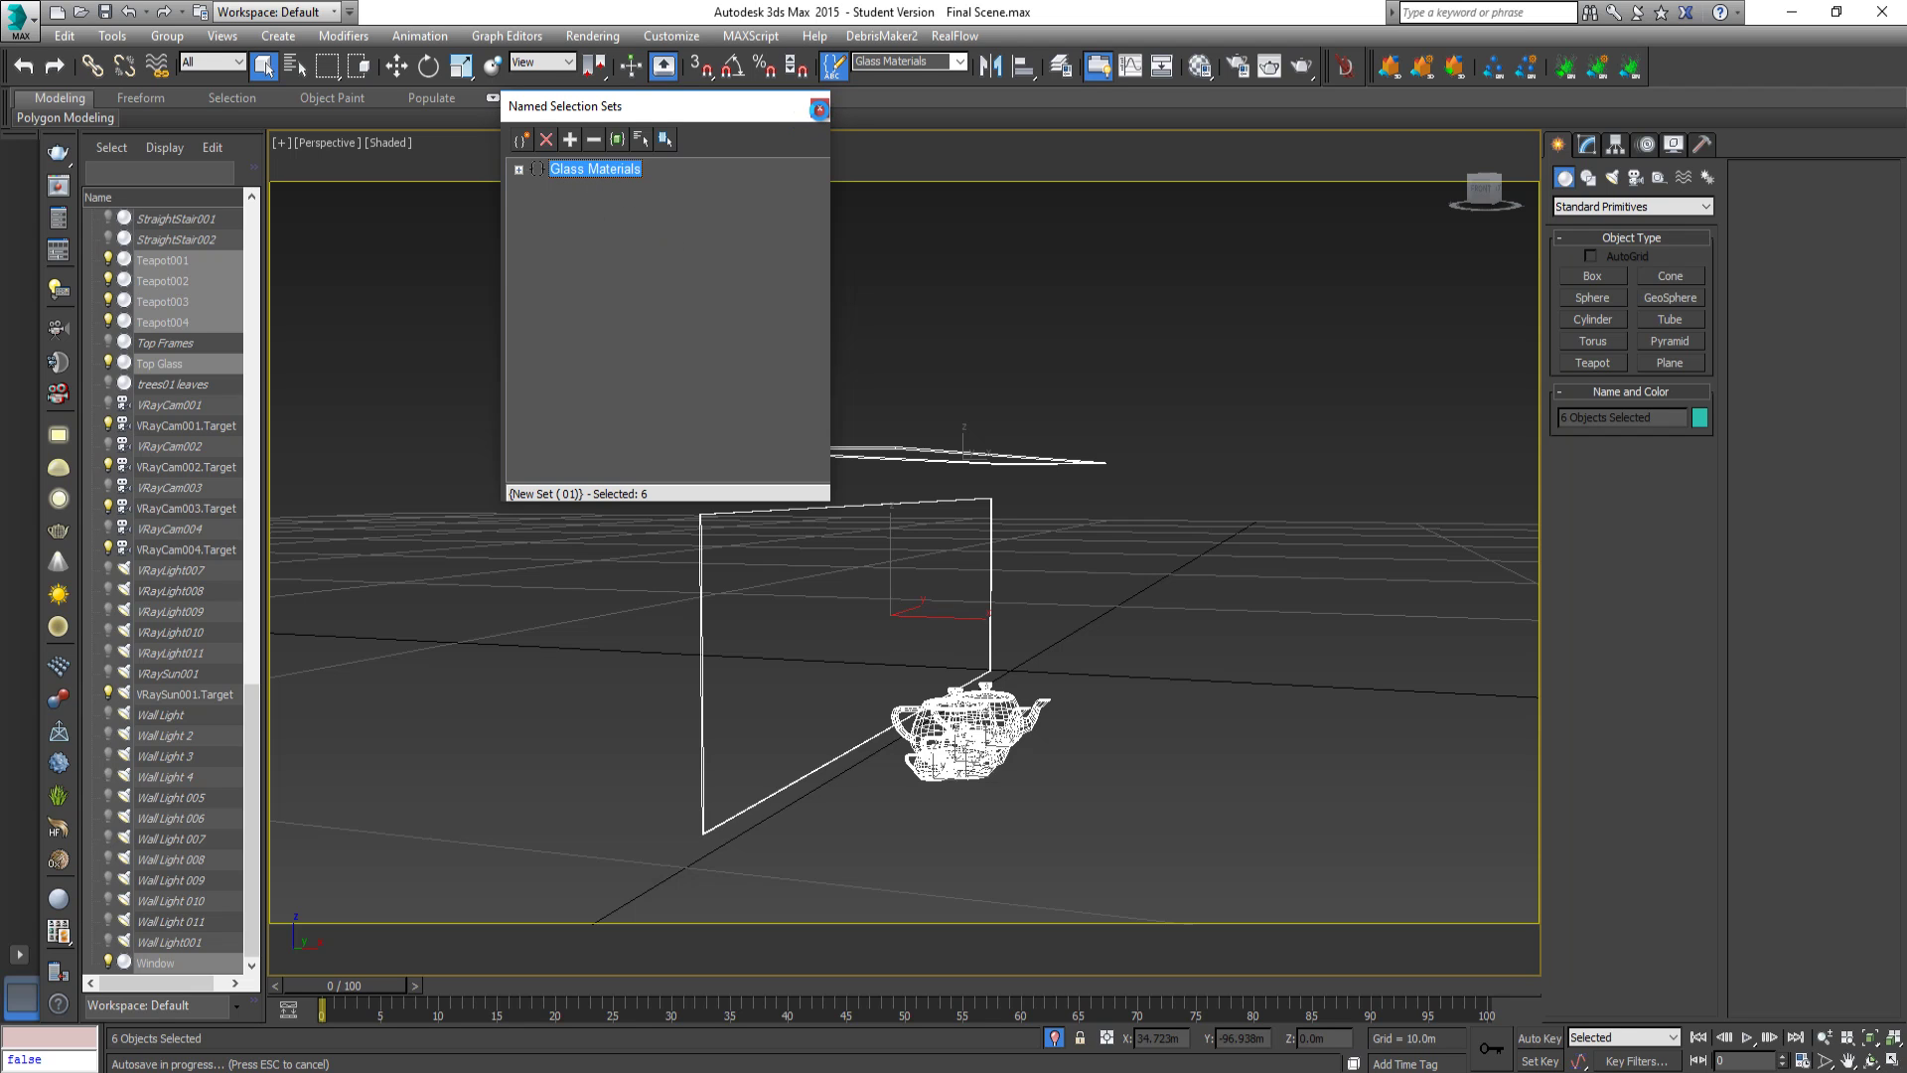
pyautogui.click(819, 108)
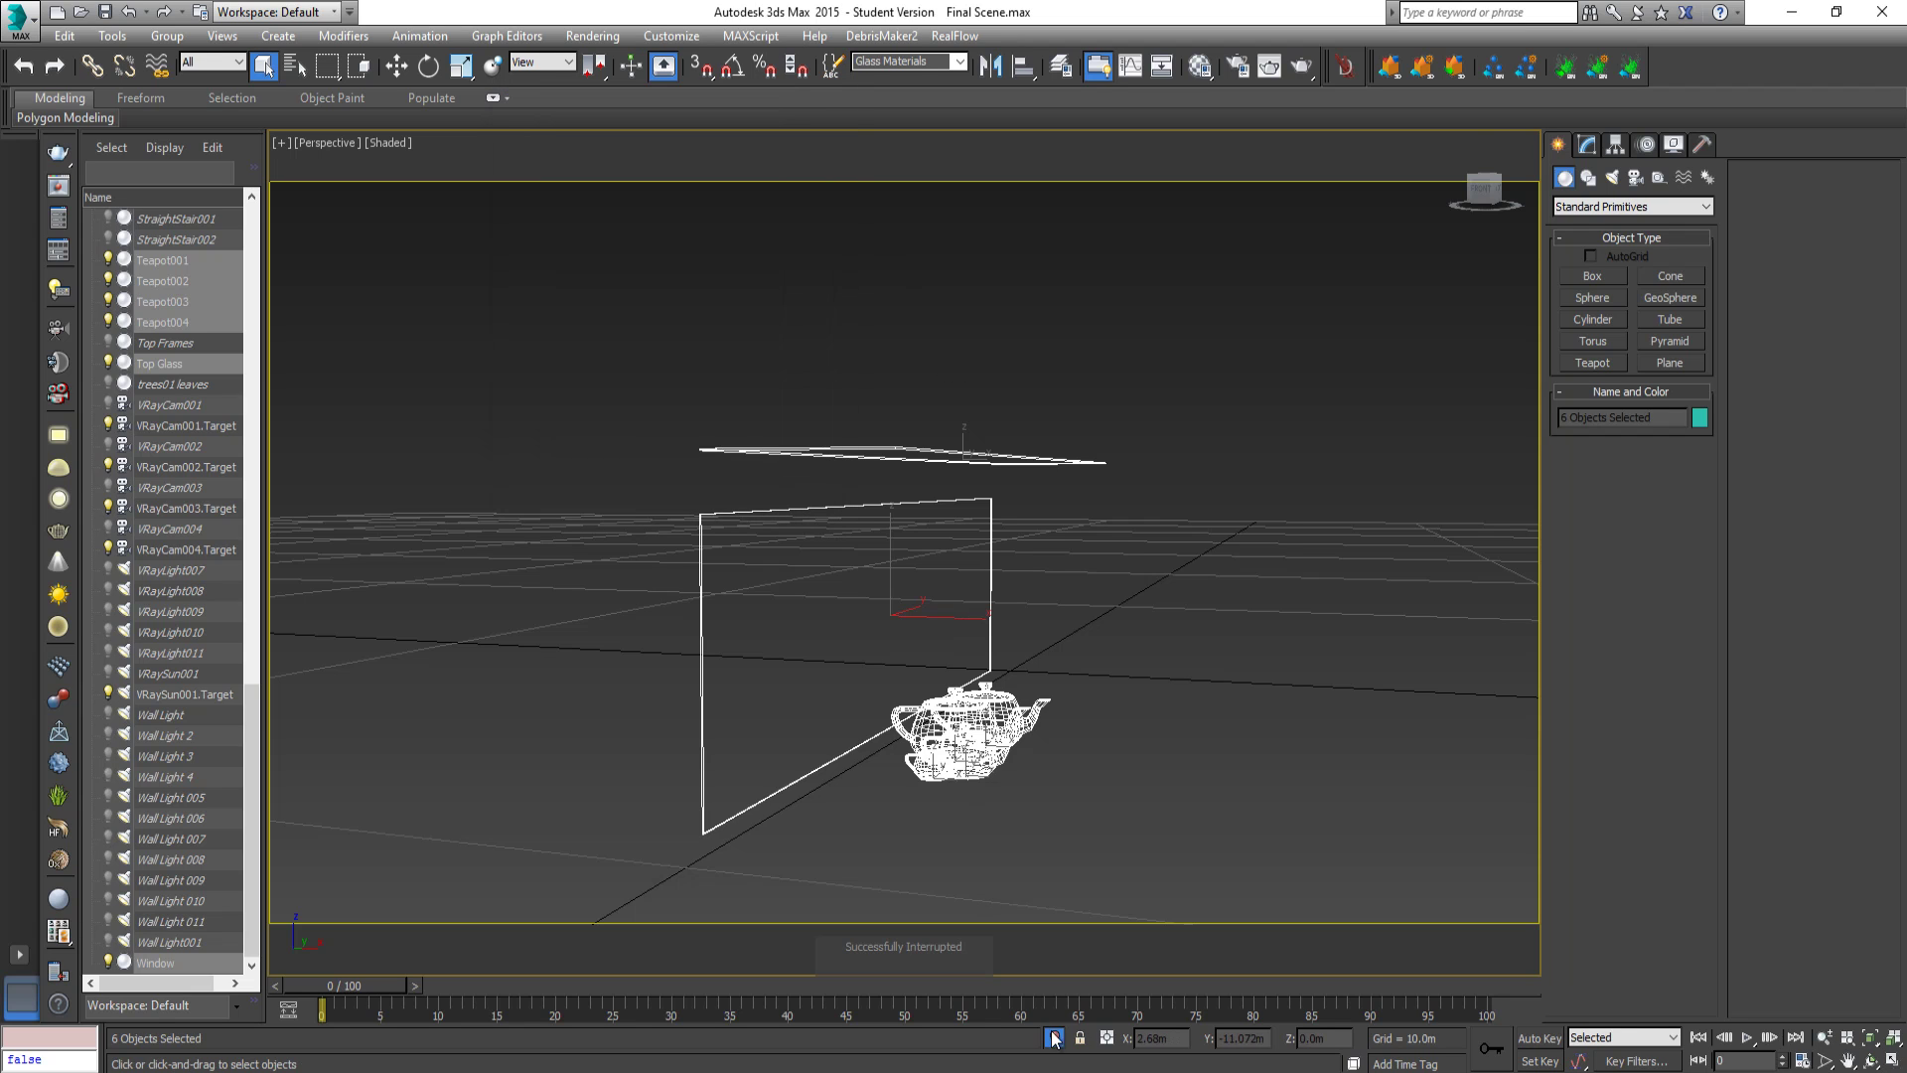
# Switch the viewport to the VRayCam001 camera and remove Top Glass and Window from the V-Ray material override's exclude list.
pyautogui.press('c')
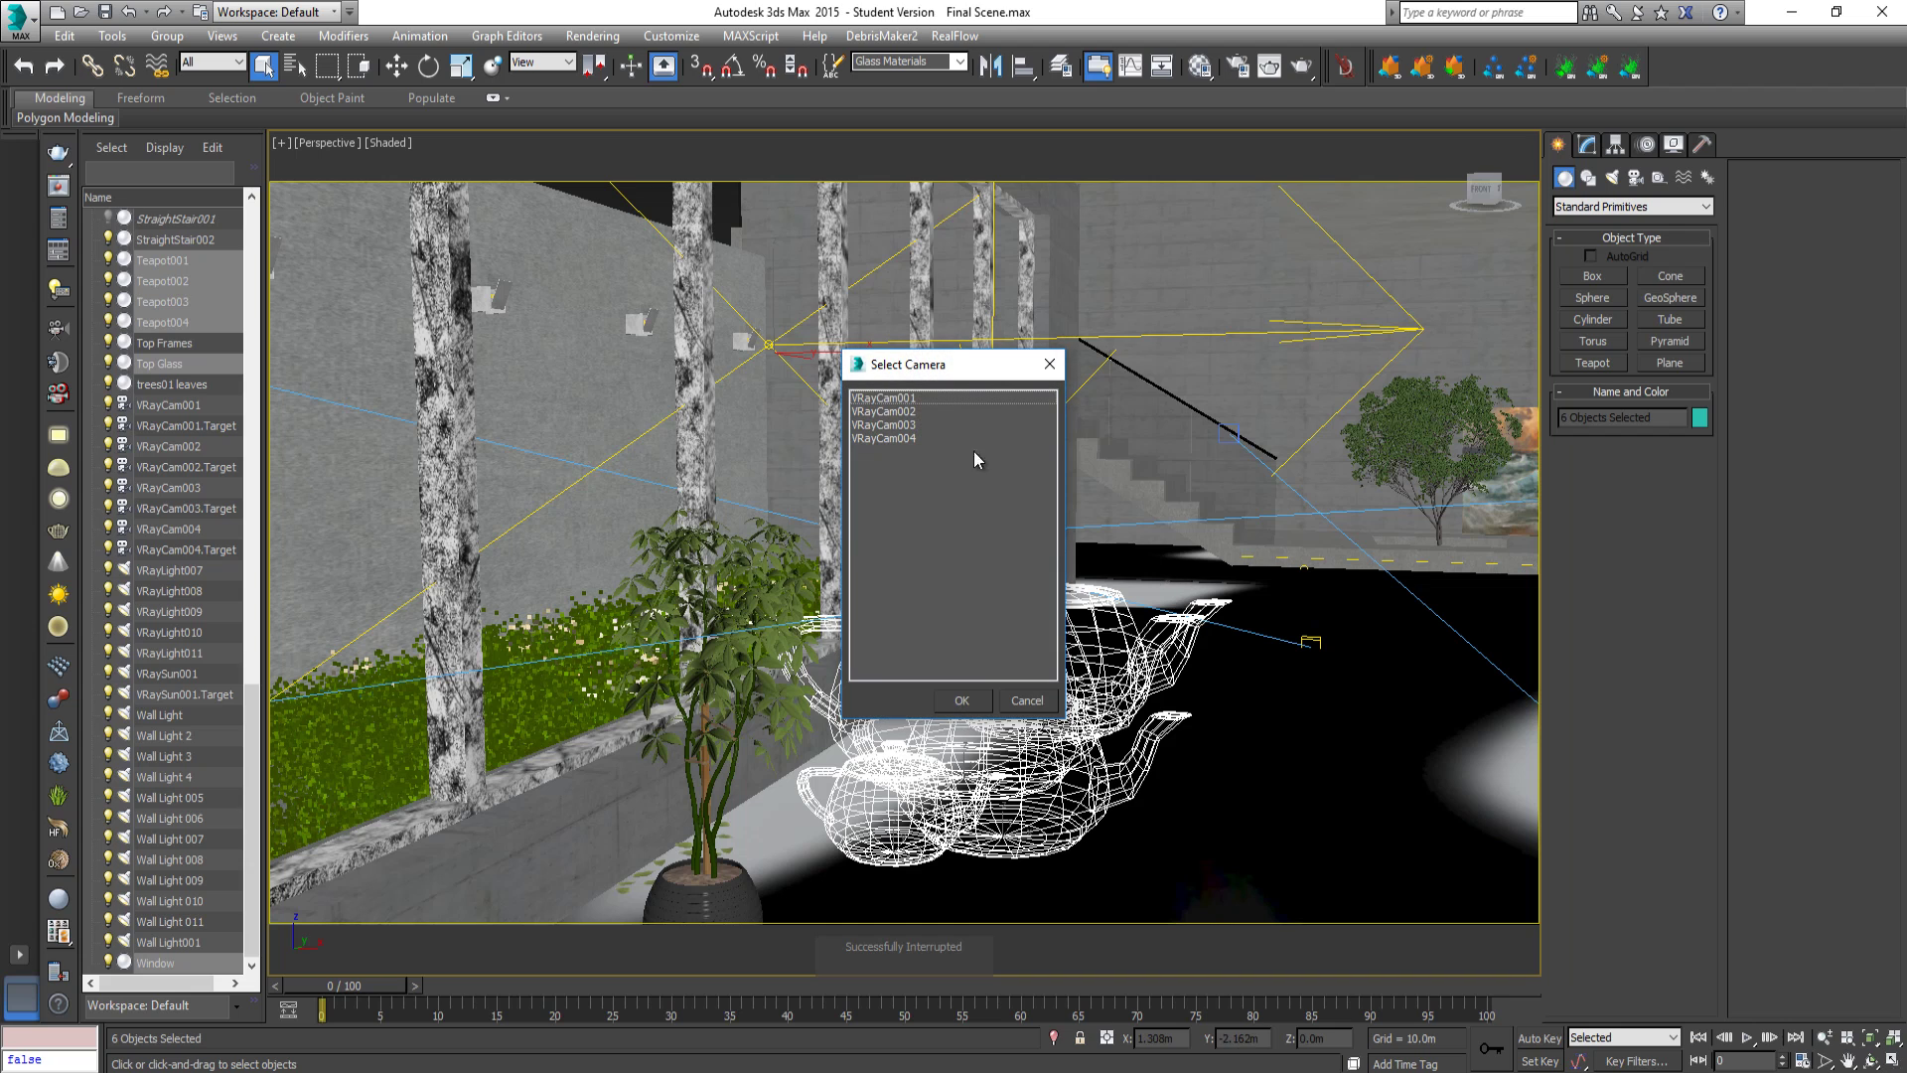
pyautogui.doubleClick(916, 401)
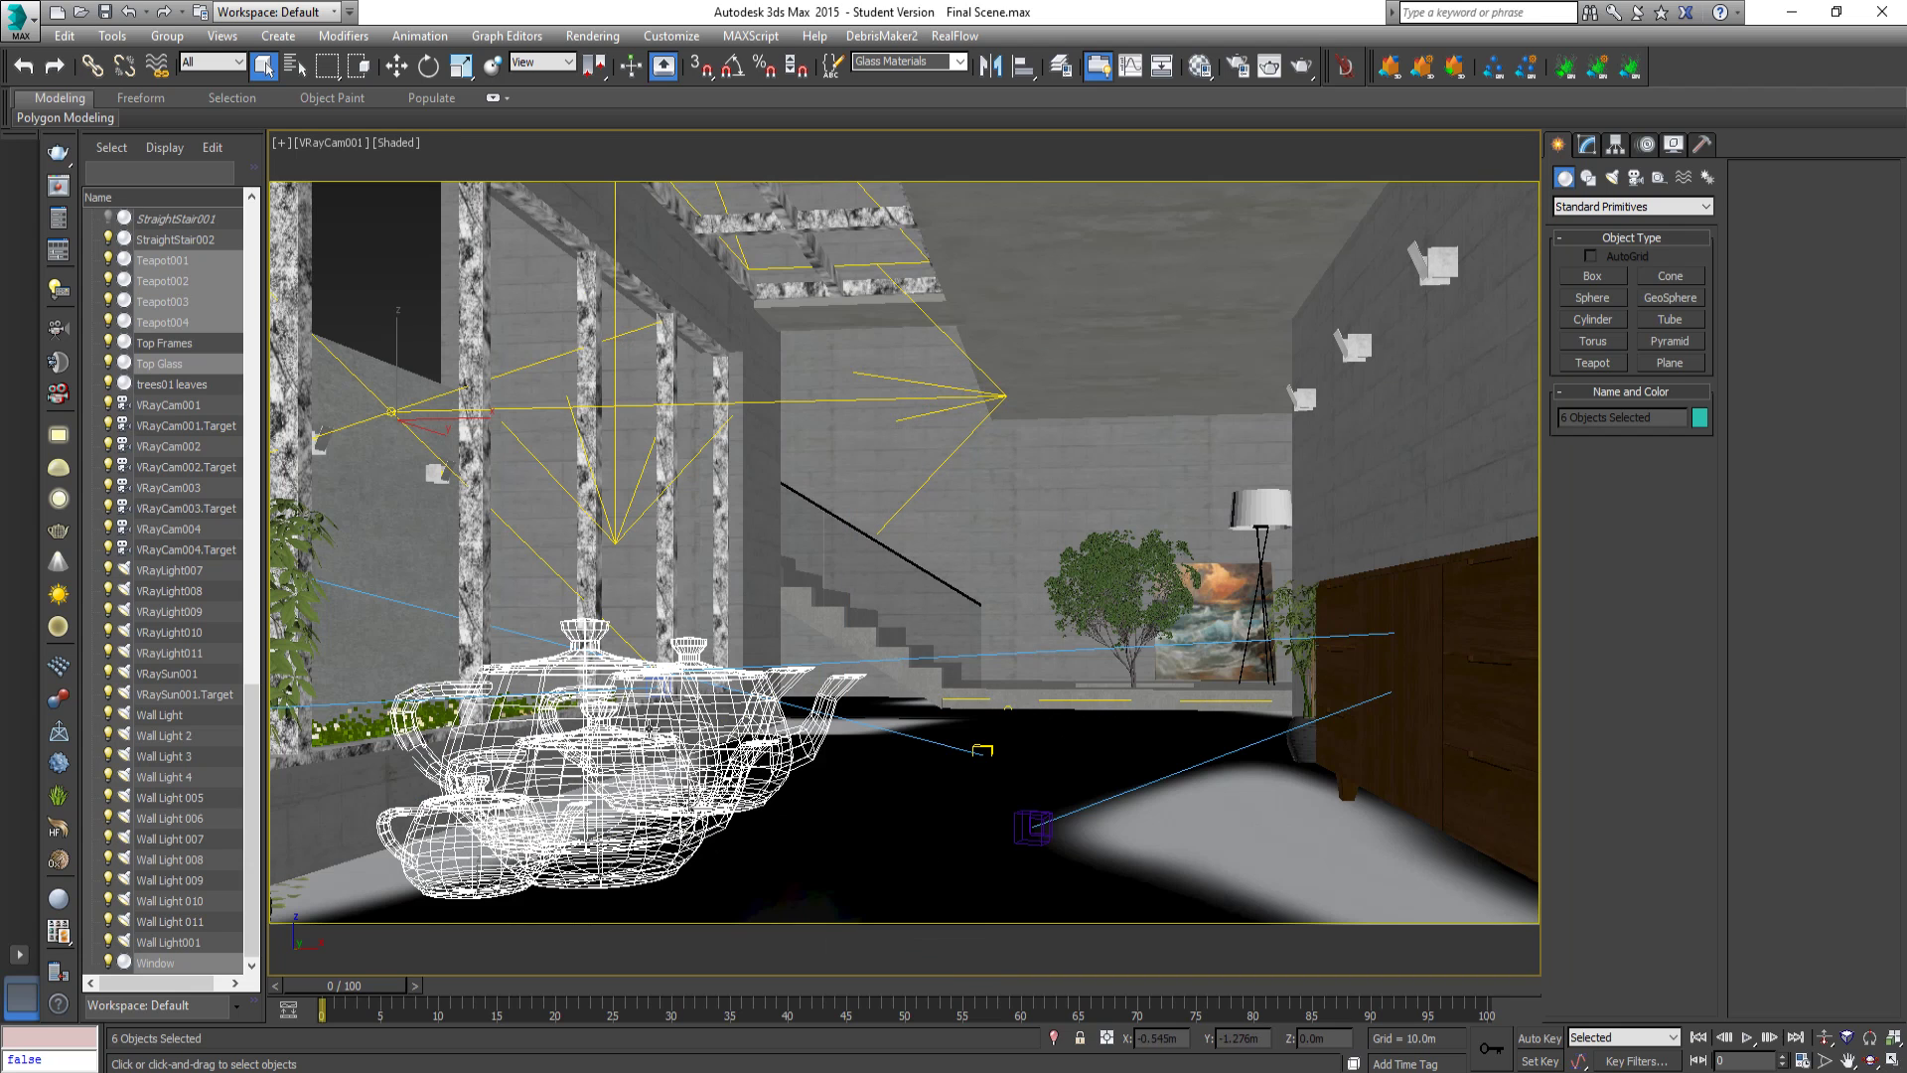
pyautogui.click(1212, 72)
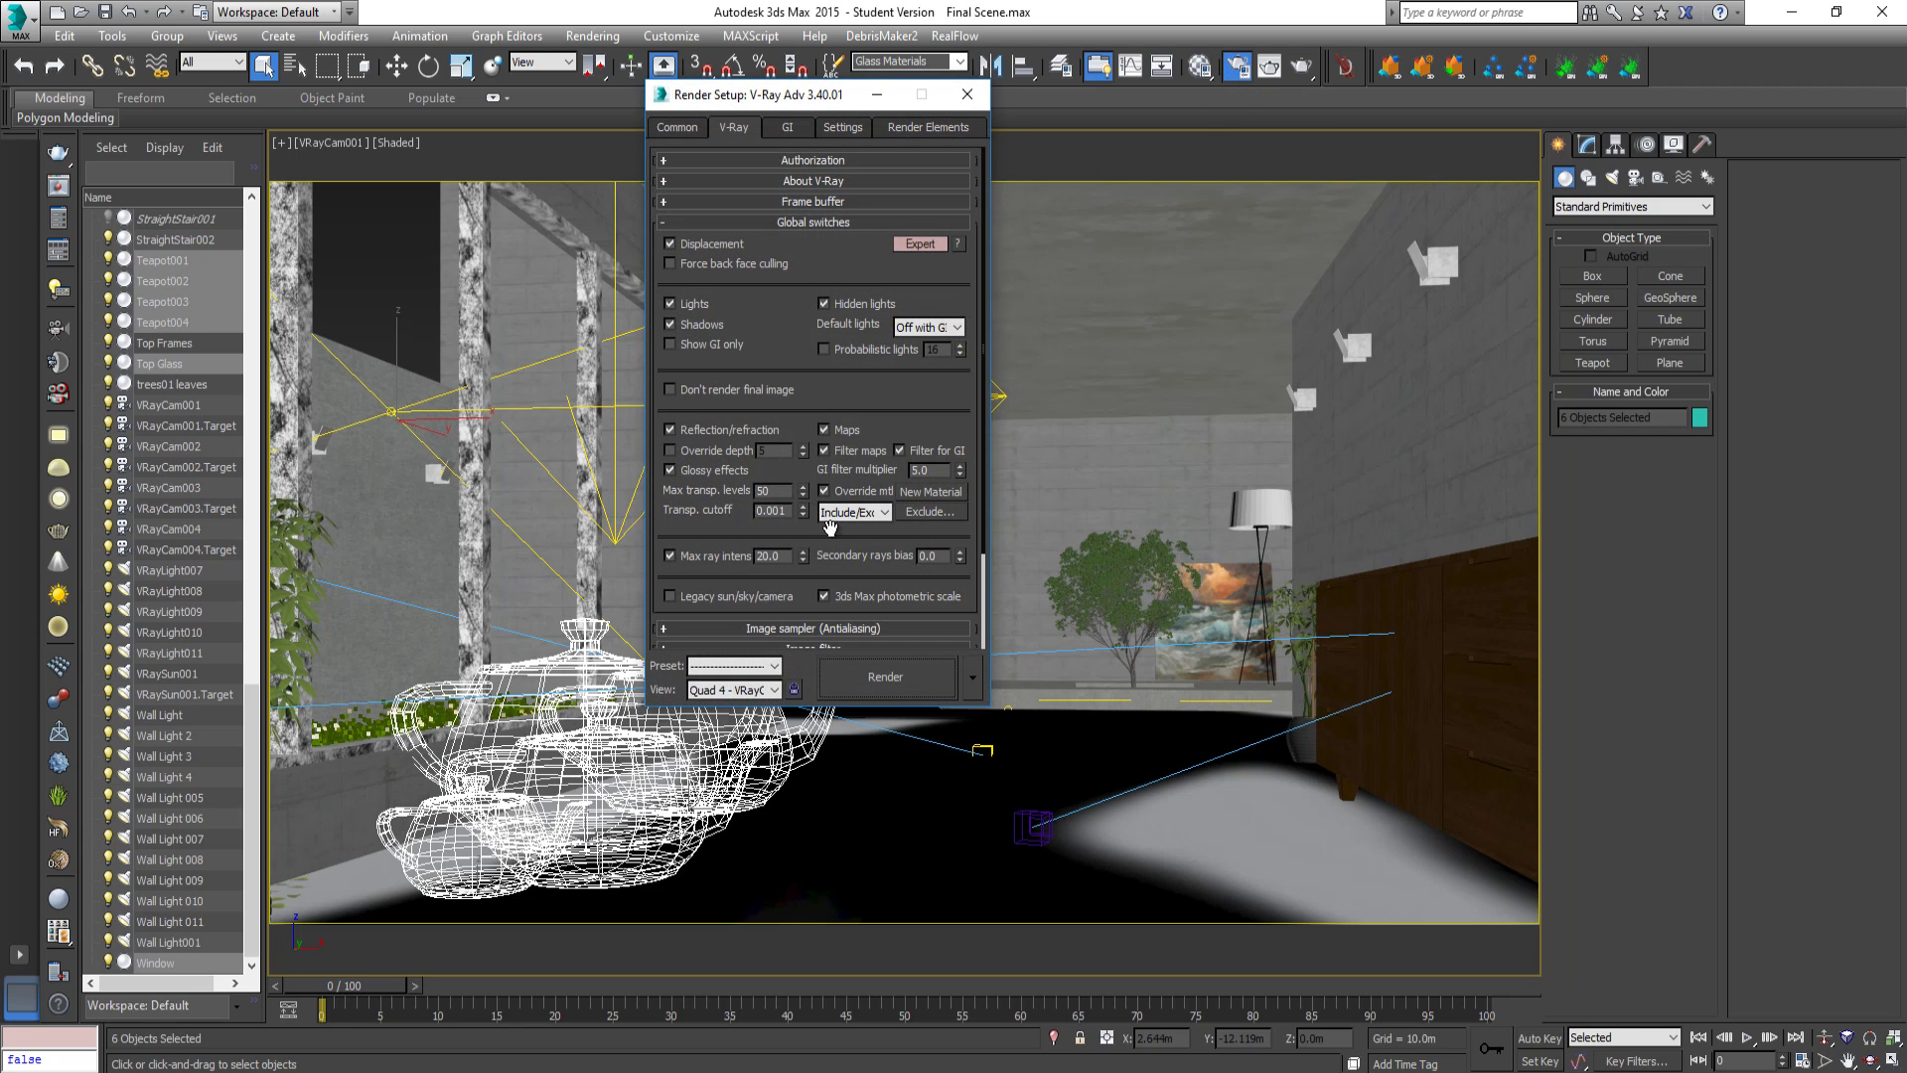
pyautogui.click(931, 512)
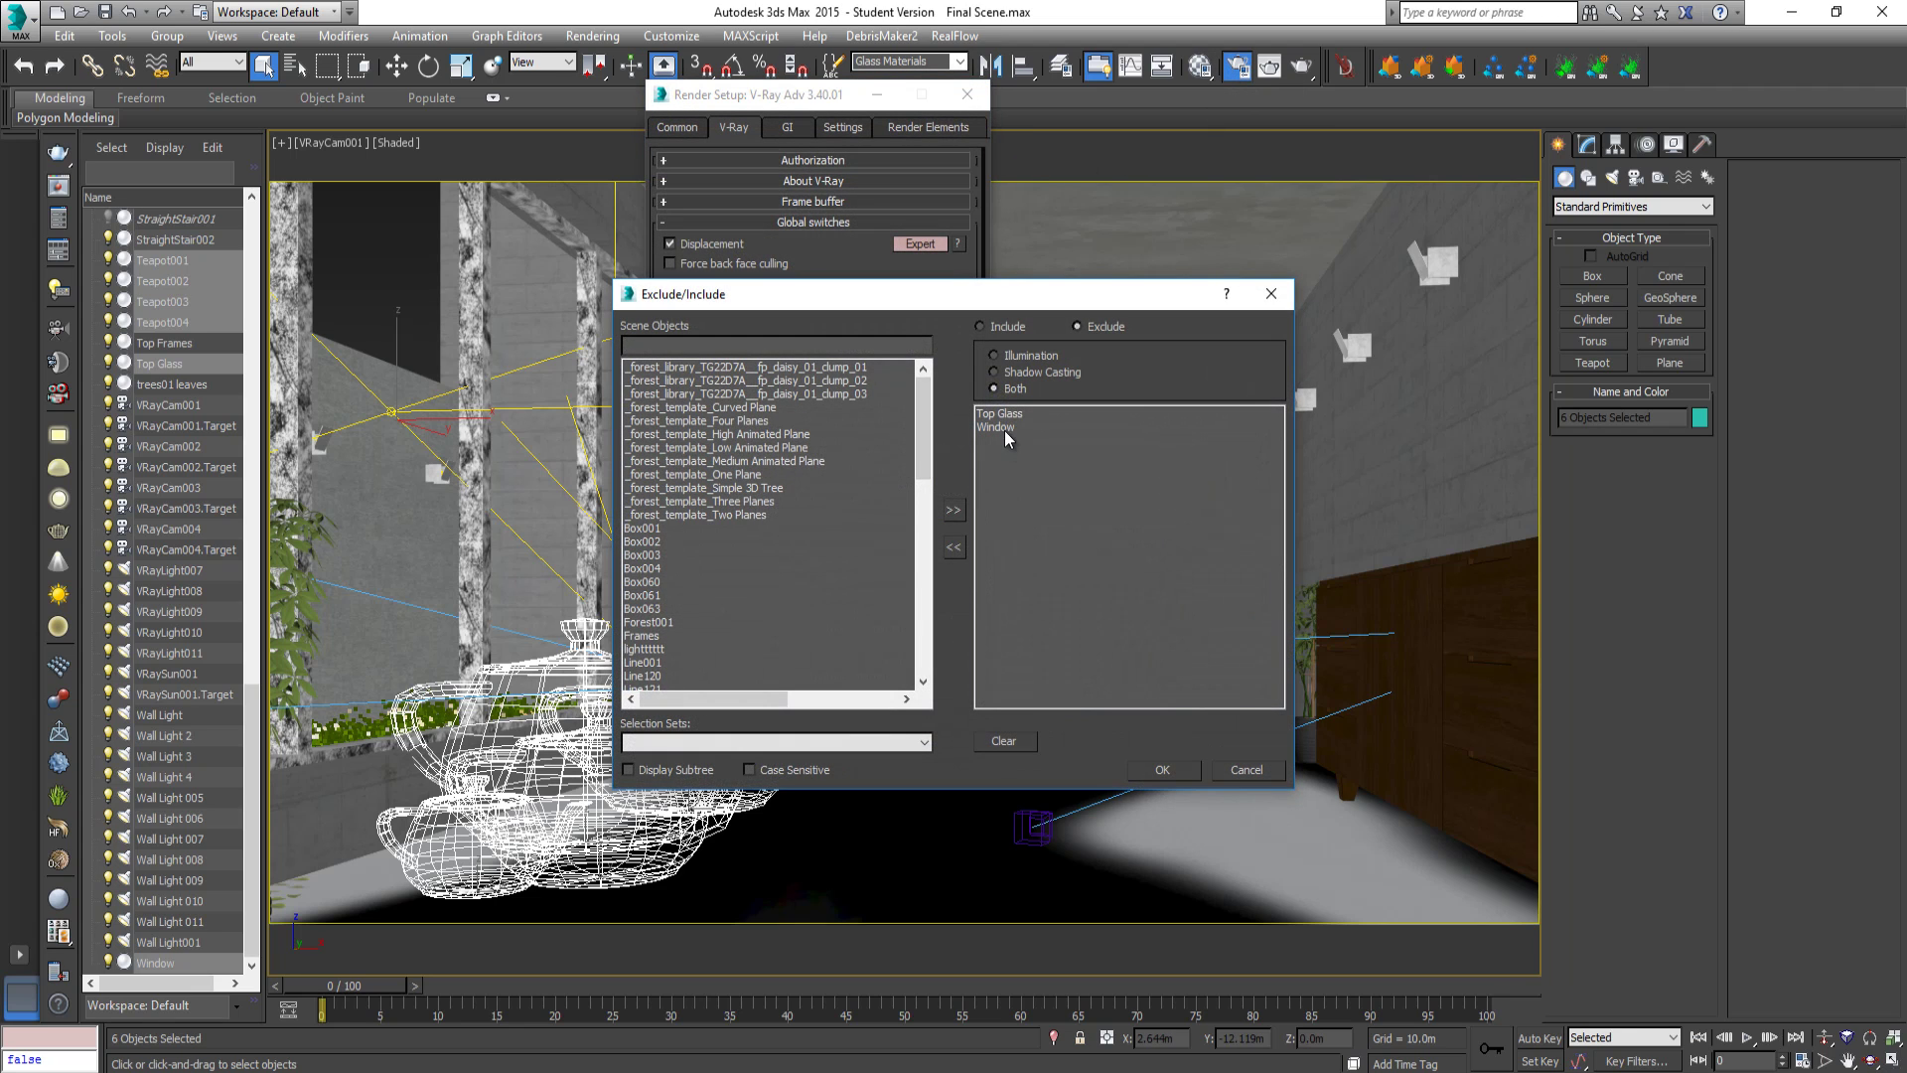
pyautogui.click(1004, 428)
pyautogui.keyDown('ctrl'); pyautogui.click(1011, 416); pyautogui.keyUp('ctrl')
pyautogui.click(956, 546)
# Exclude all members of the Glass Materials selection set from the material override, then accept the list and close the render settings.
pyautogui.click(805, 473)
pyautogui.scroll(-1, 802, 471)
pyautogui.scroll(-3, 802, 469)
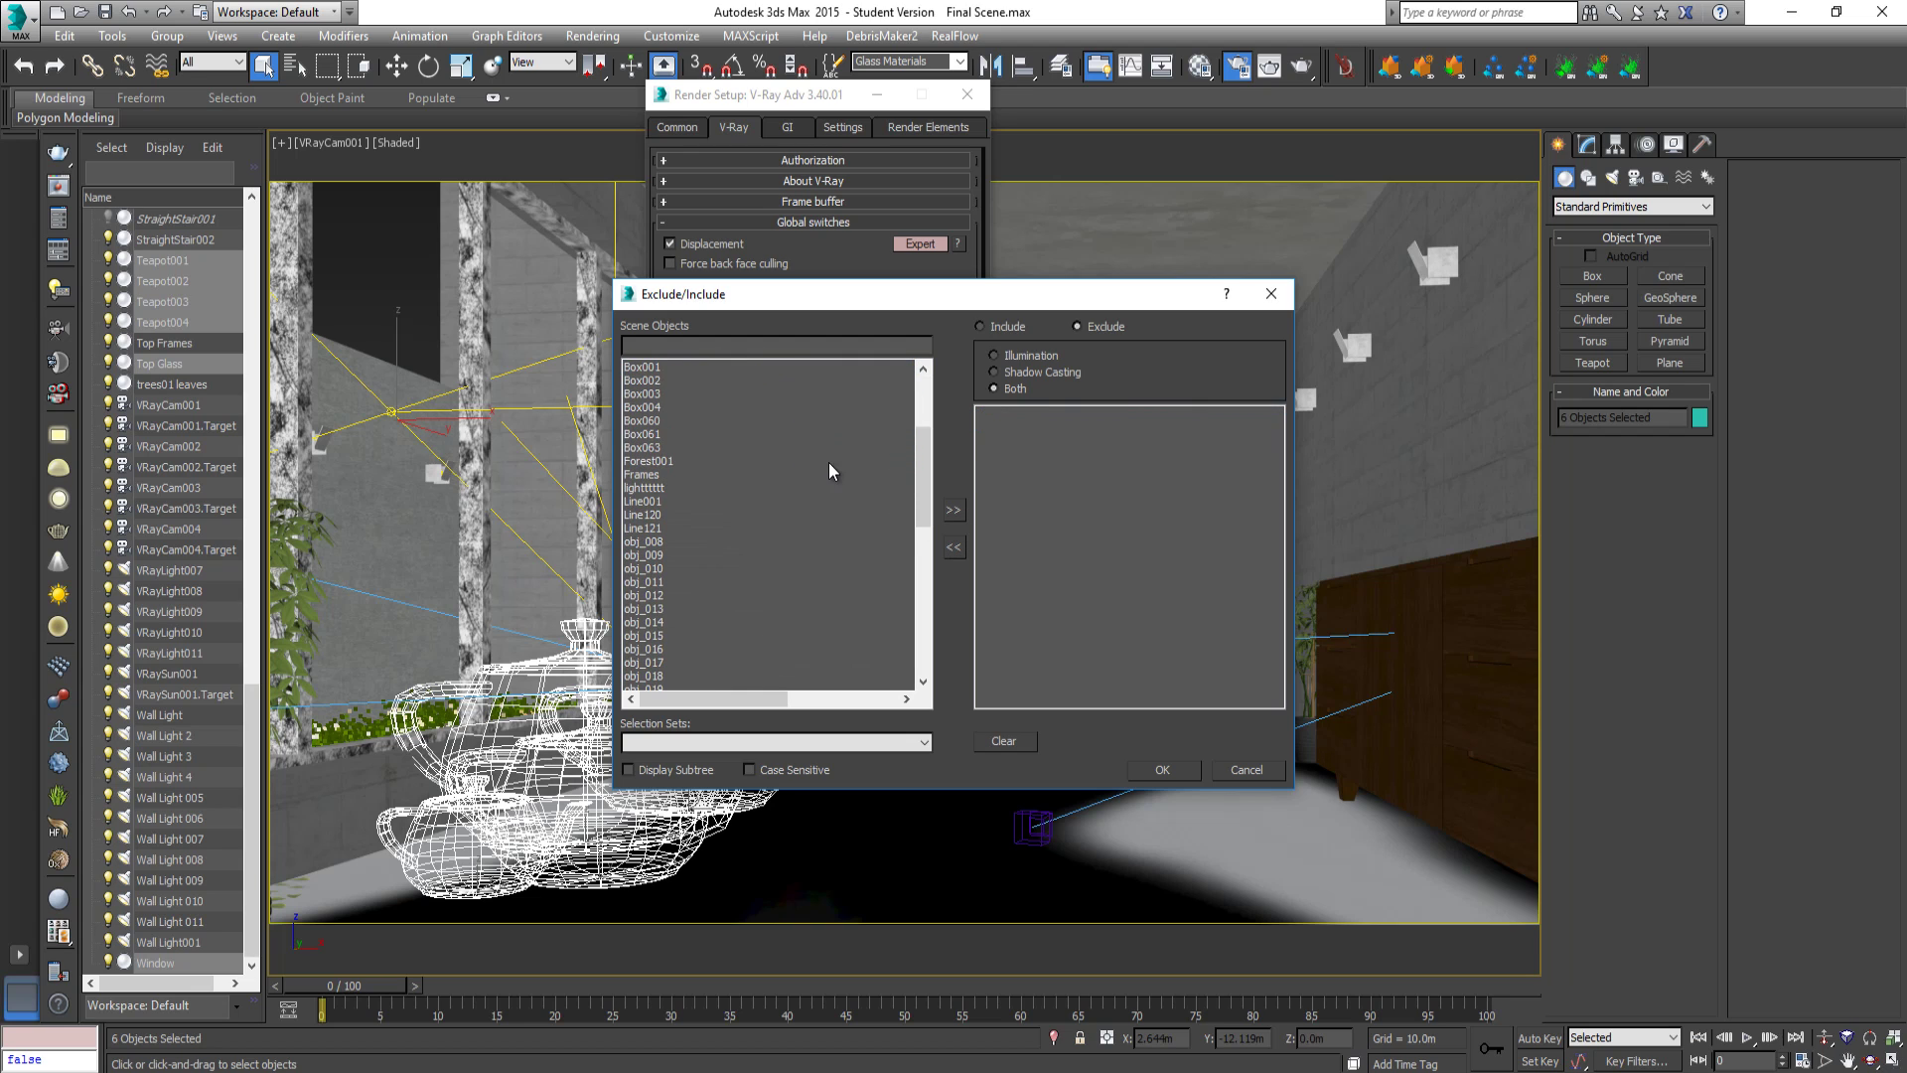
pyautogui.scroll(4, 929, 477)
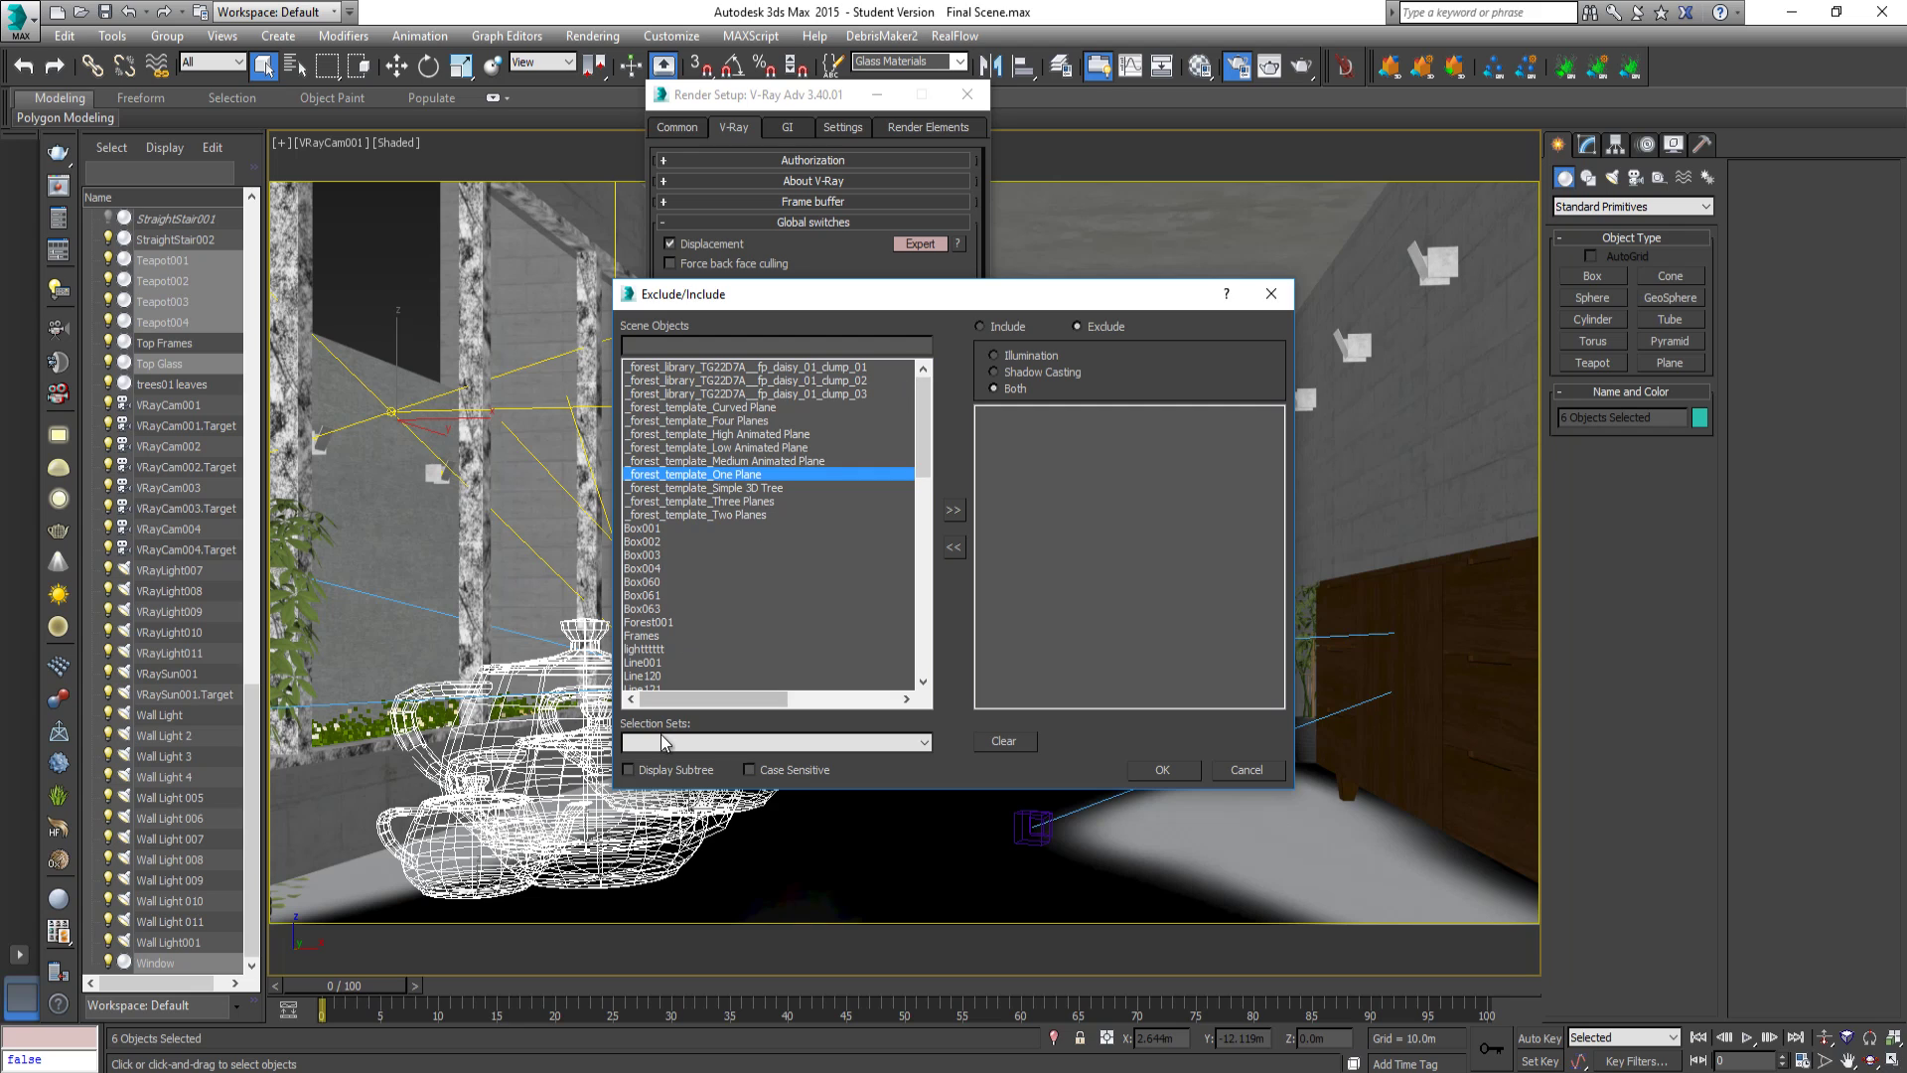
pyautogui.click(732, 750)
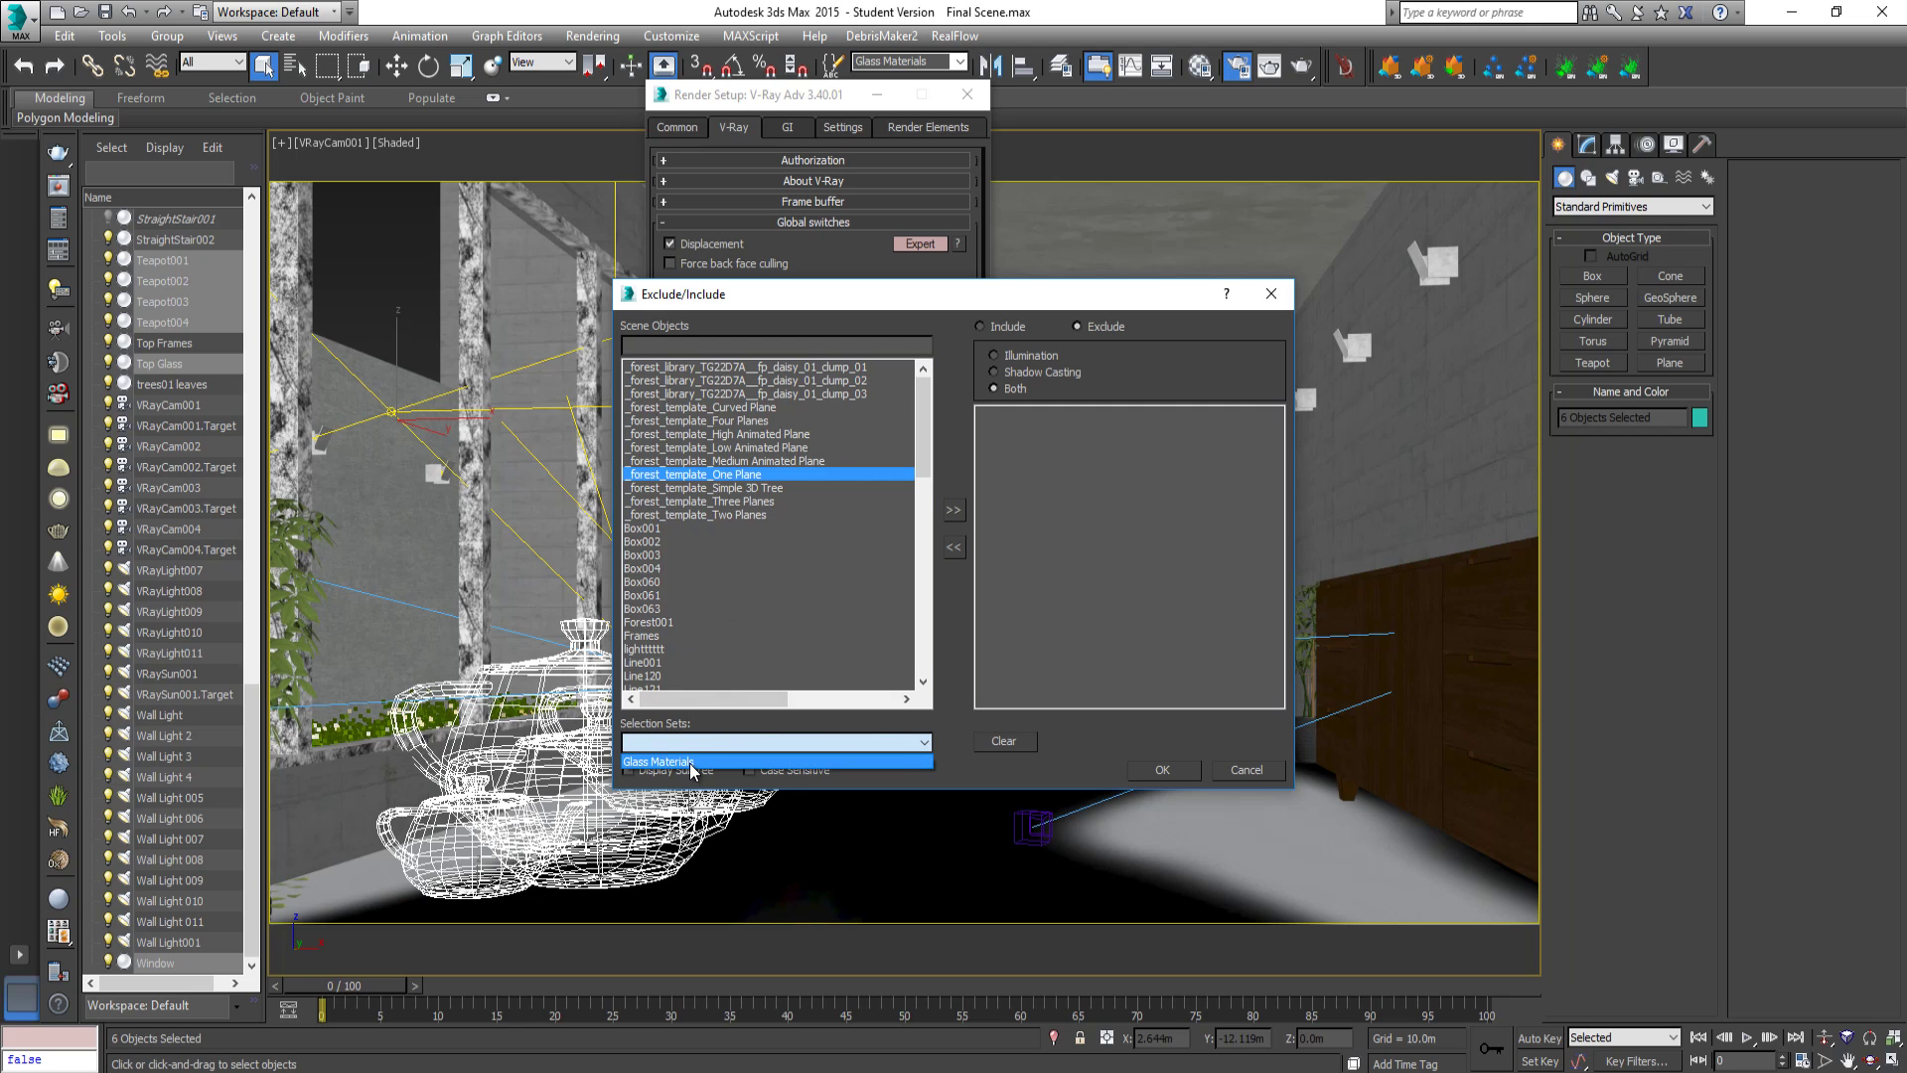
pyautogui.click(695, 763)
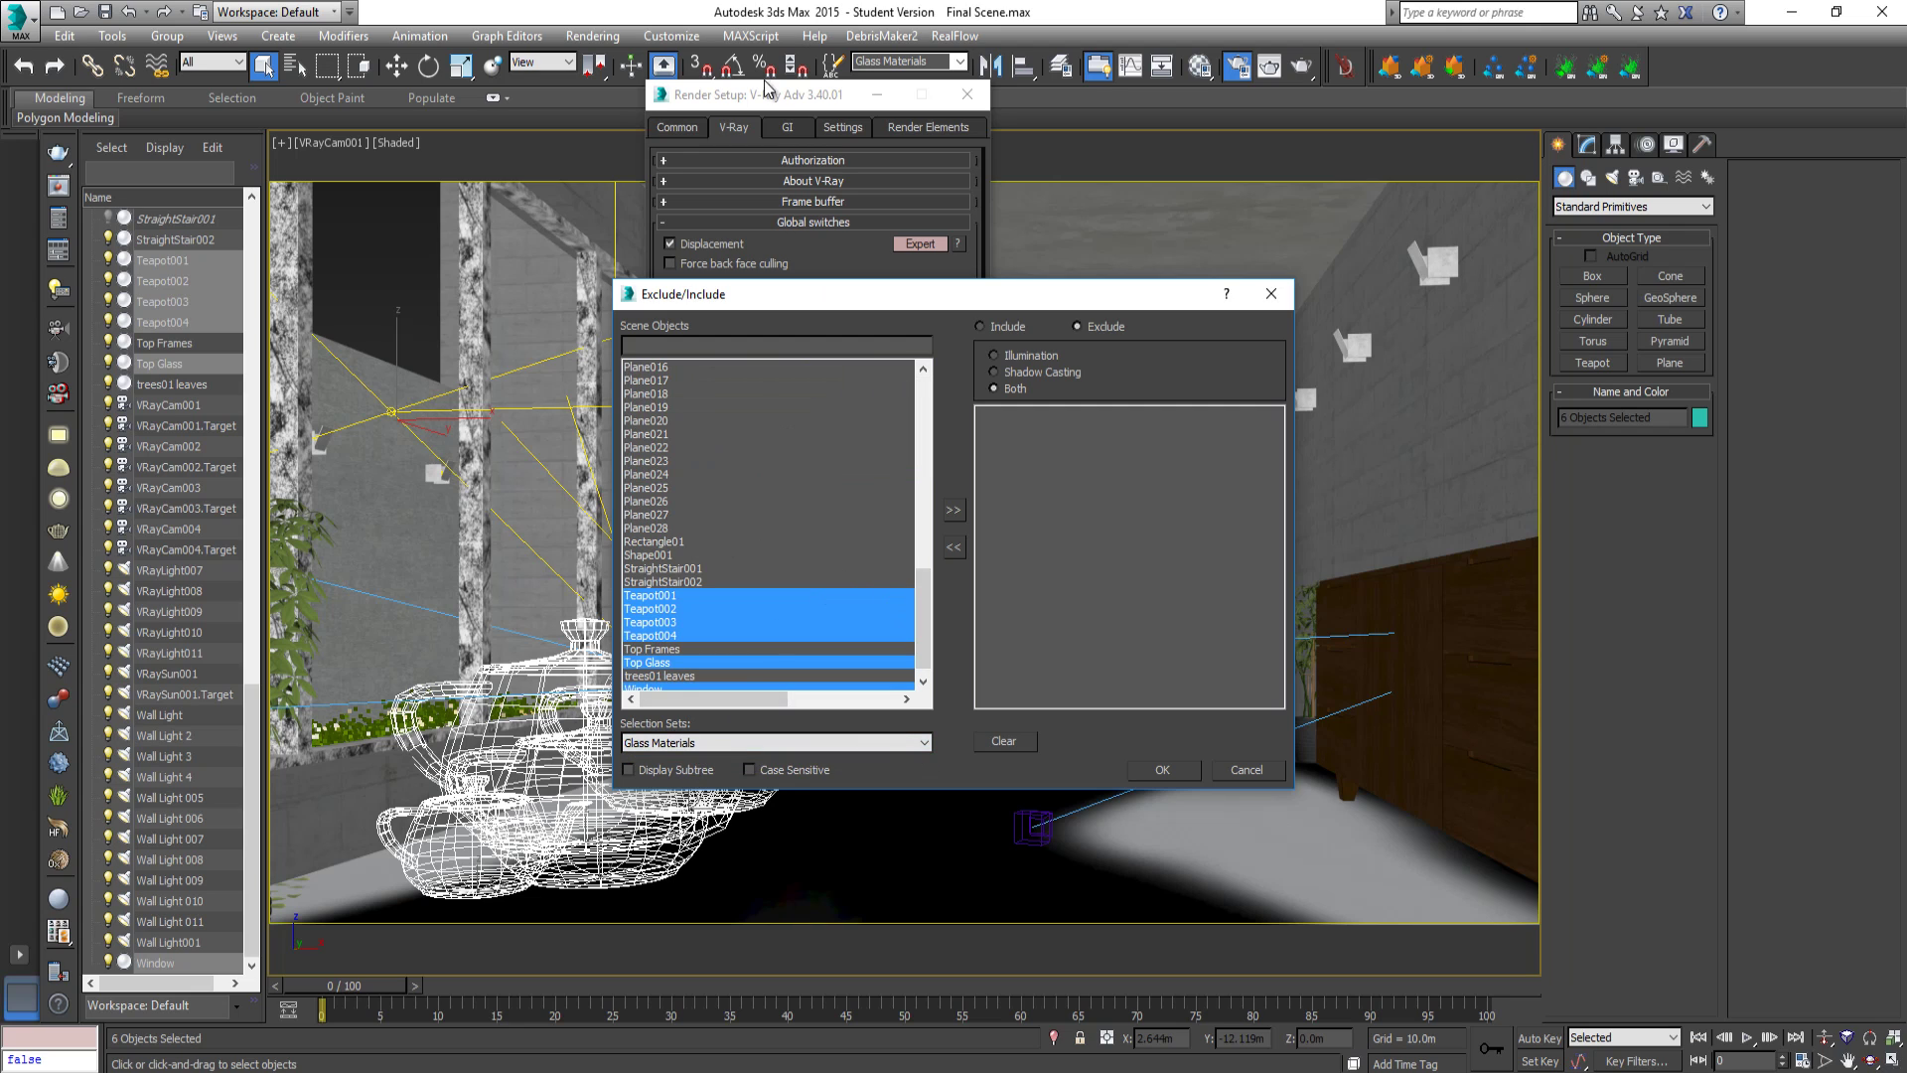
pyautogui.scroll(-1, 919, 616)
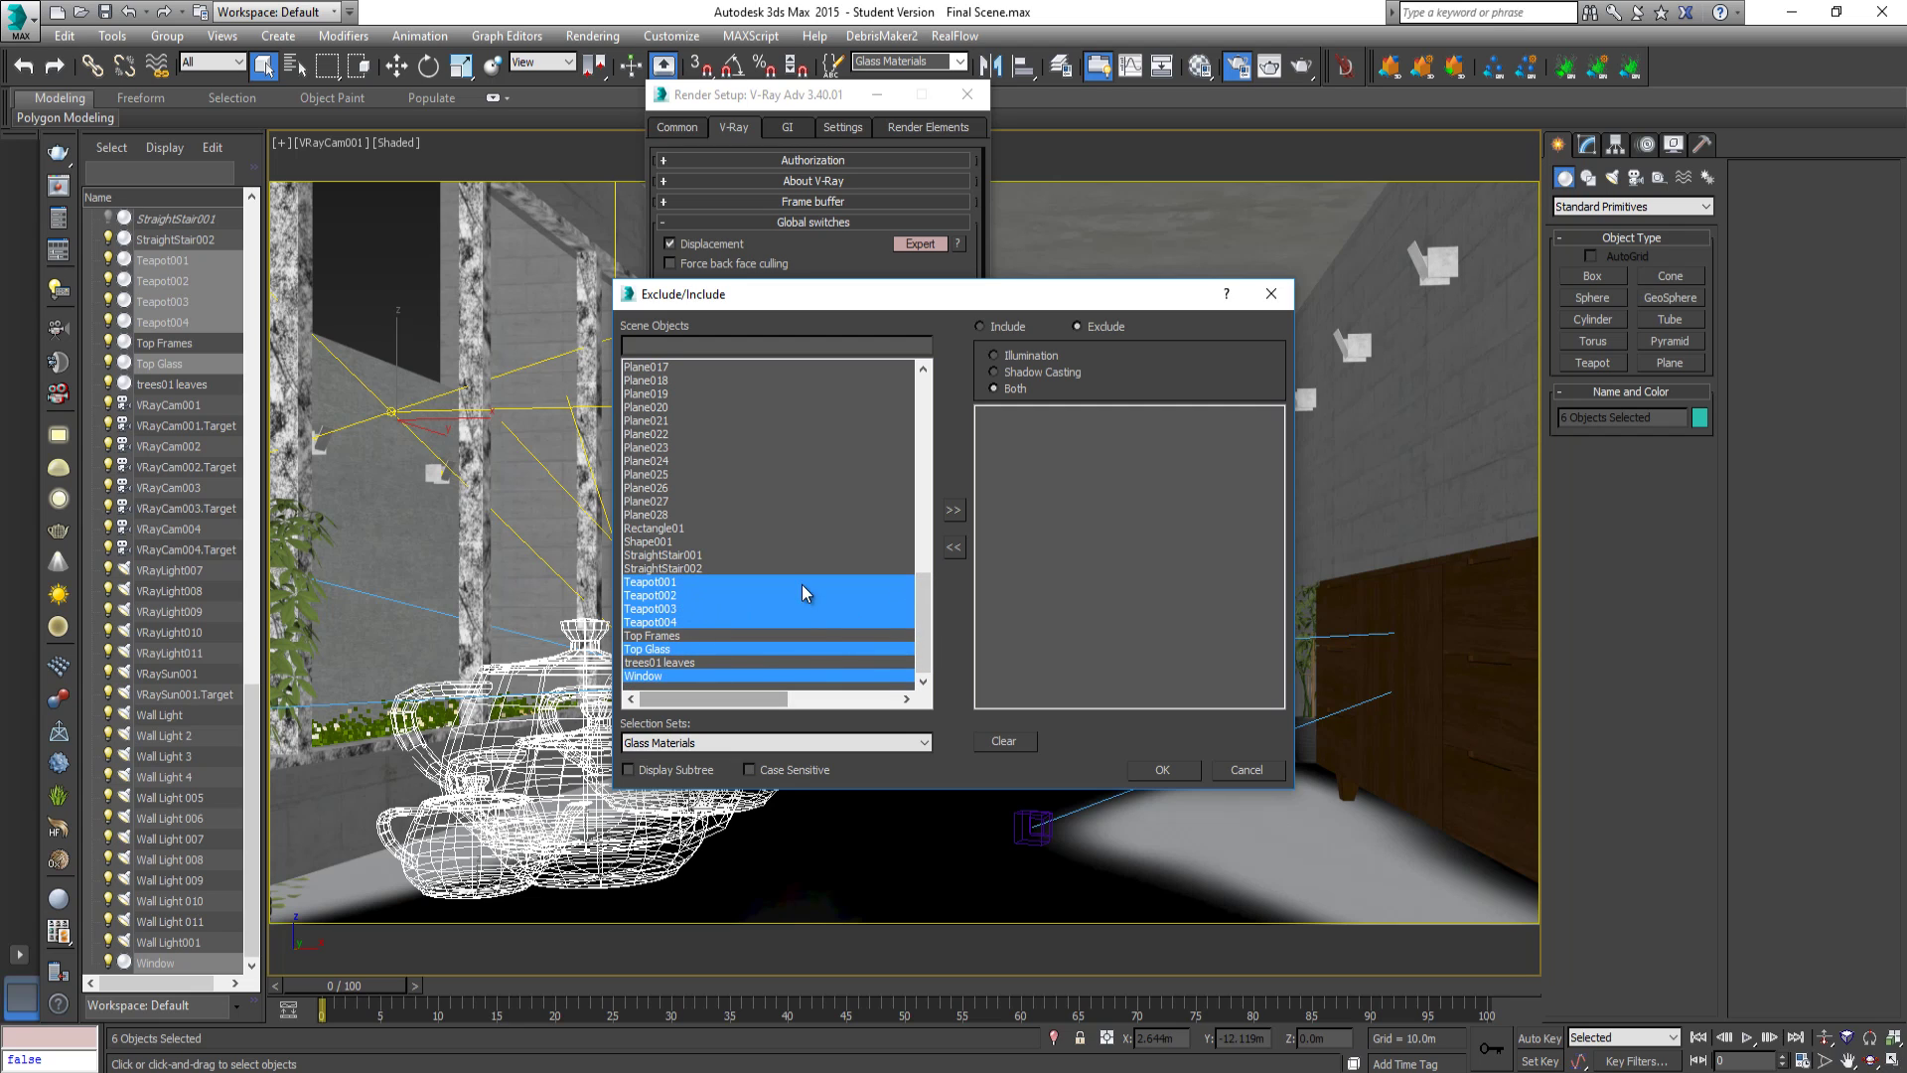
pyautogui.click(953, 510)
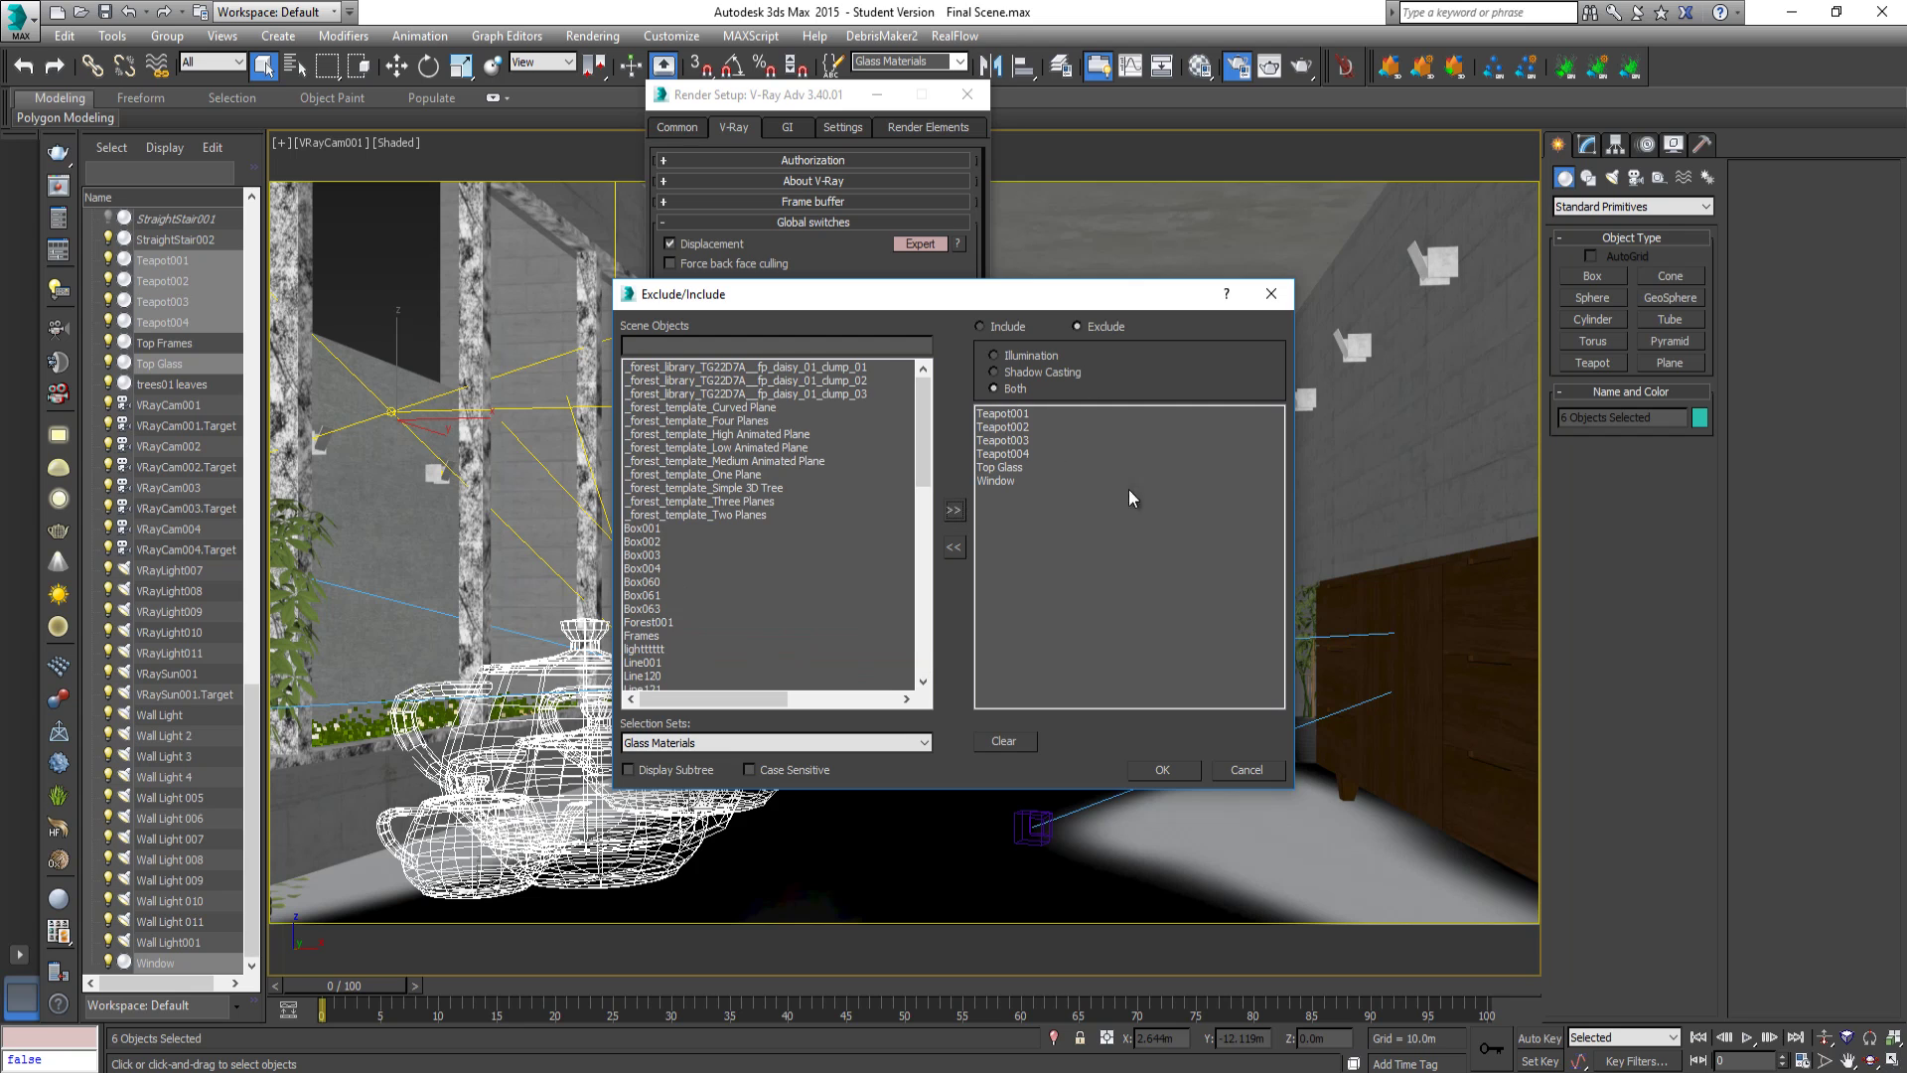
pyautogui.click(1157, 773)
pyautogui.click(967, 95)
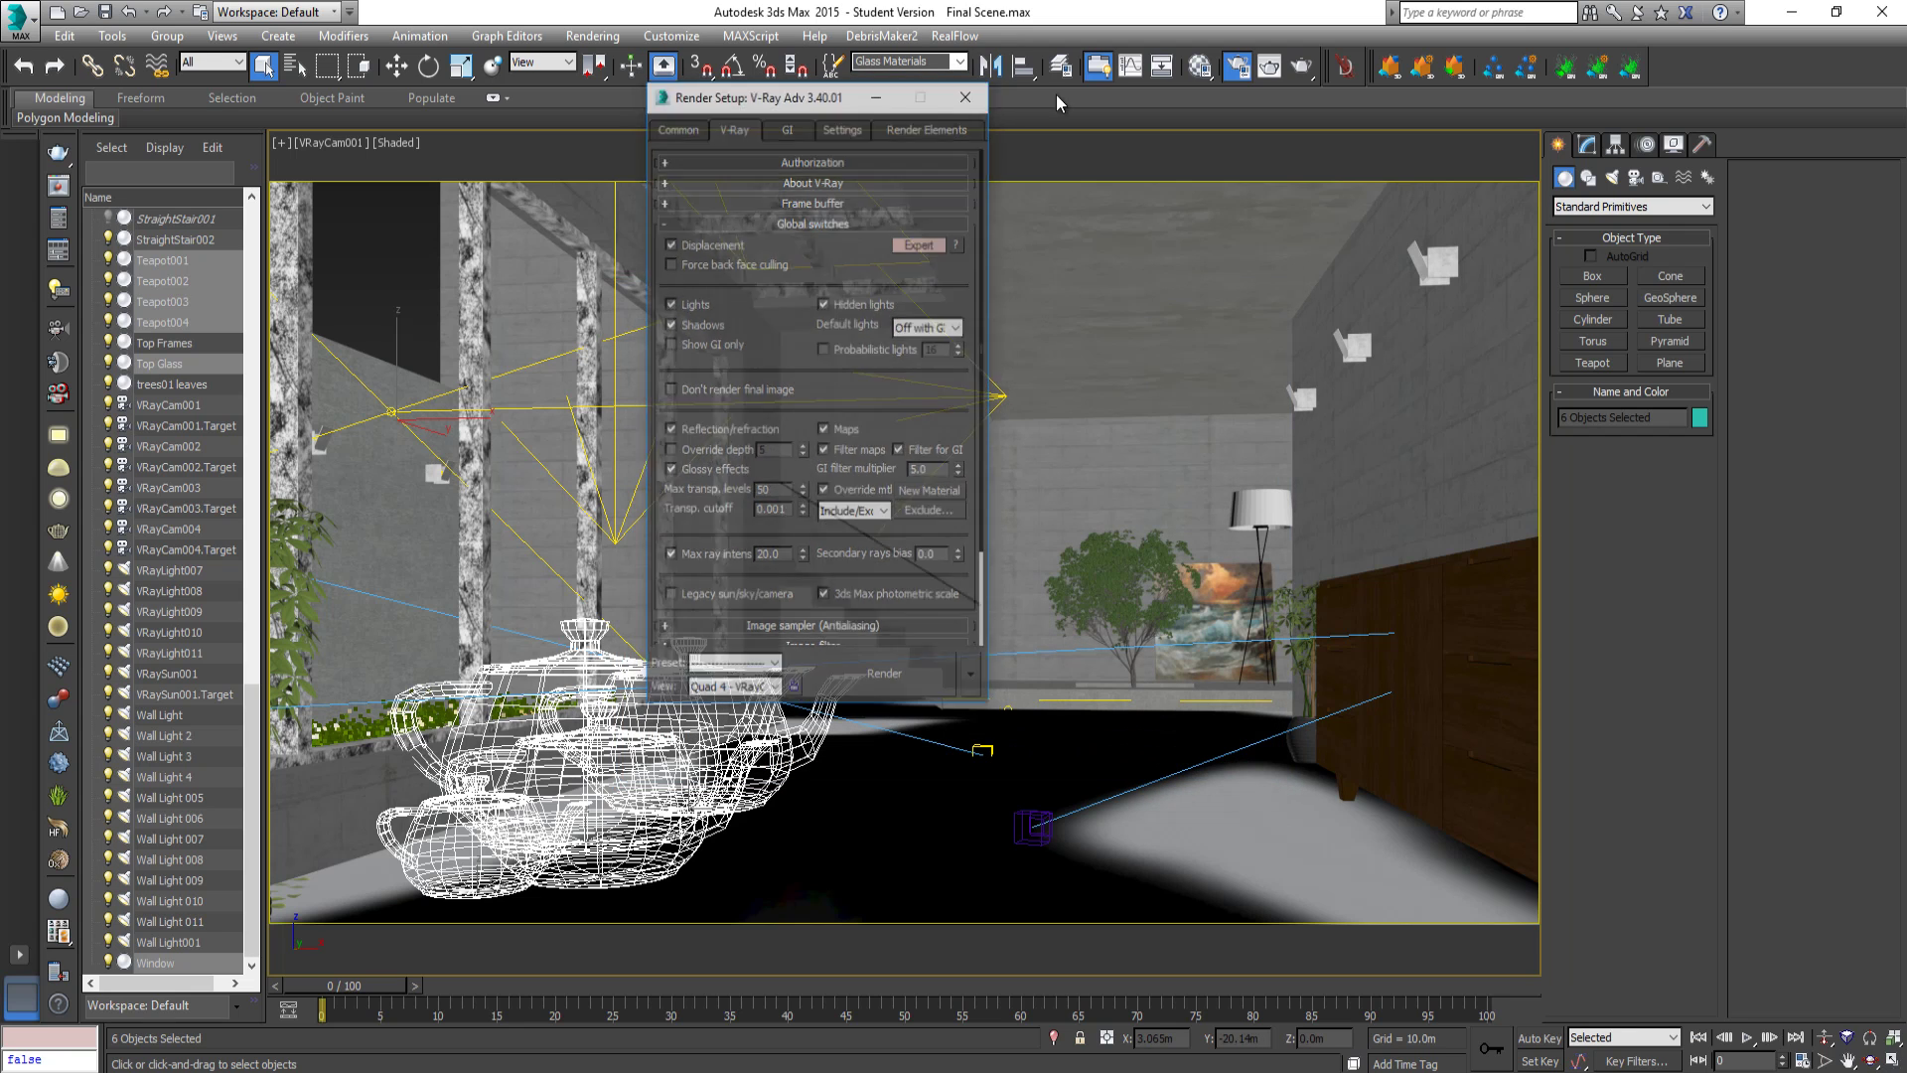
# Render the VRayCam001 view and inspect the glass teapots and staircase at 100% in the frame buffer.
pyautogui.click(1309, 66)
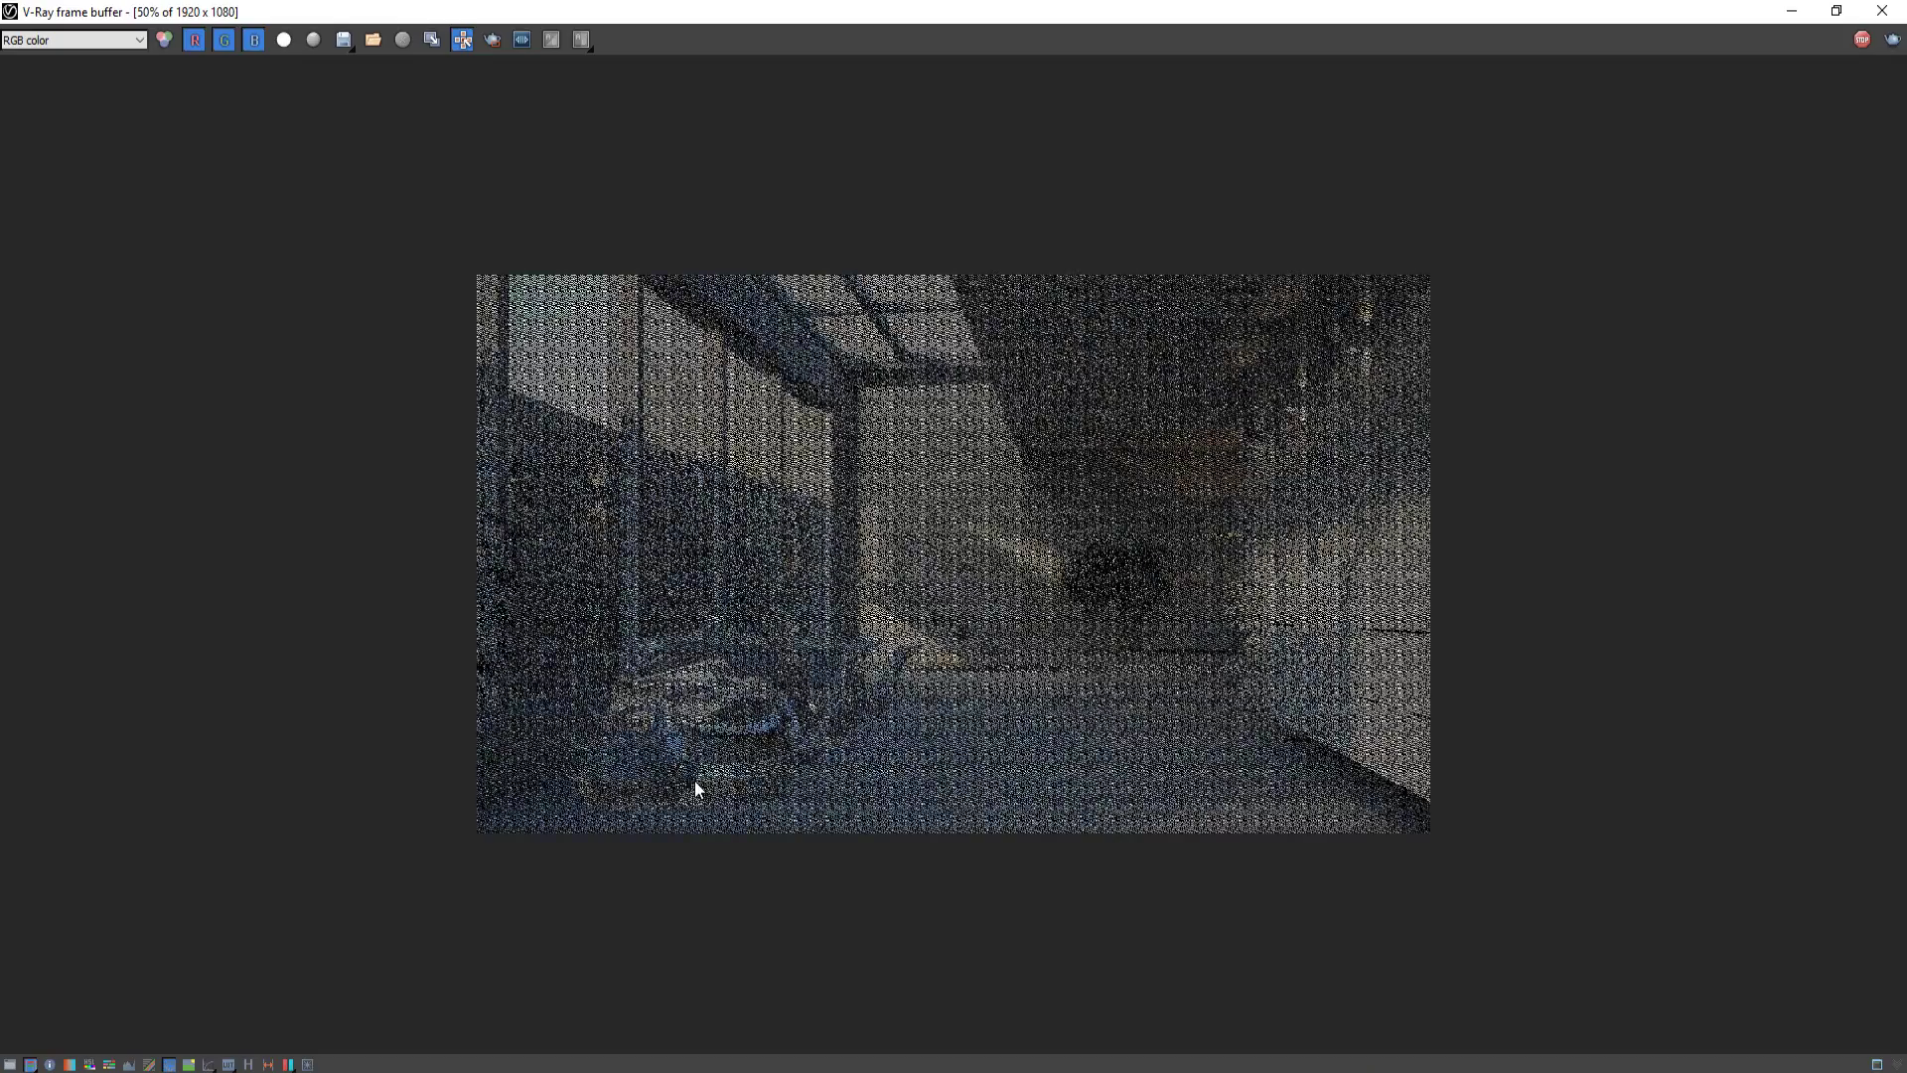
pyautogui.doubleClick(694, 782)
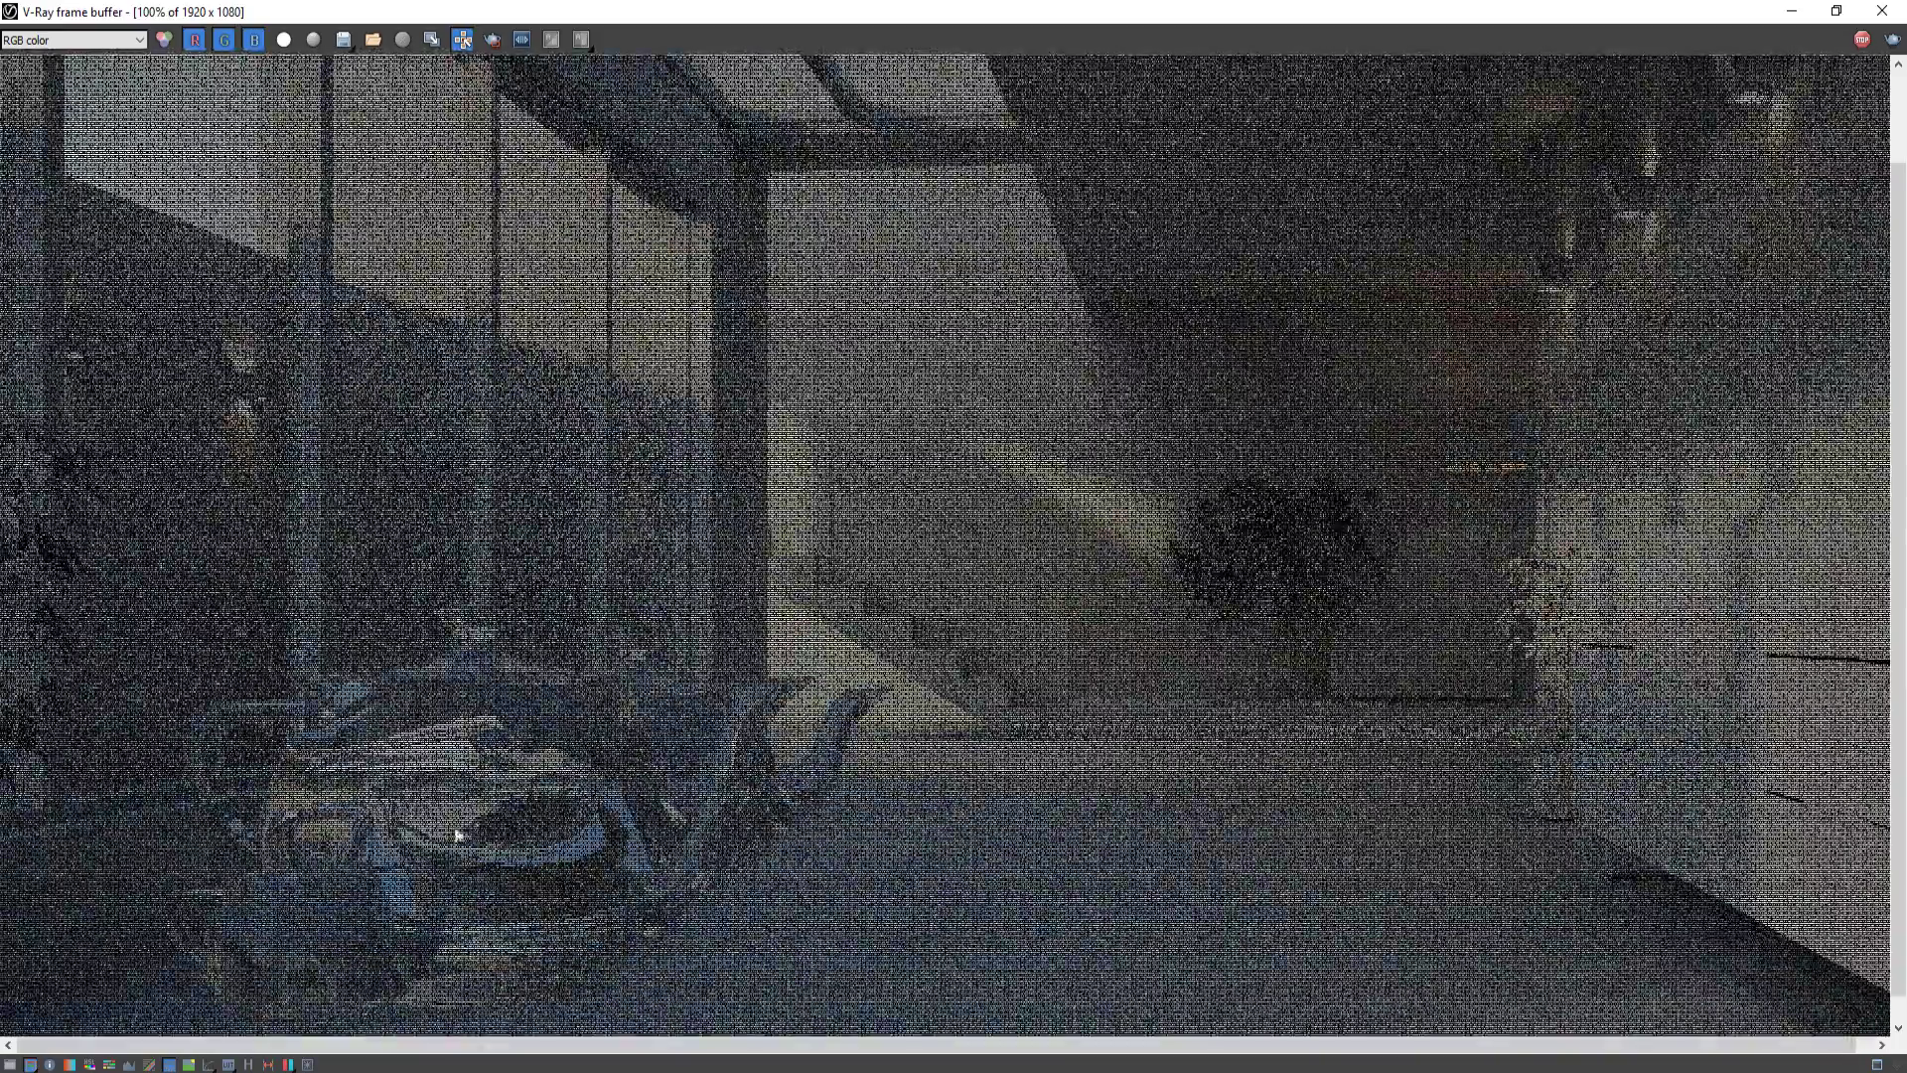
pyautogui.doubleClick(592, 831)
pyautogui.doubleClick(628, 838)
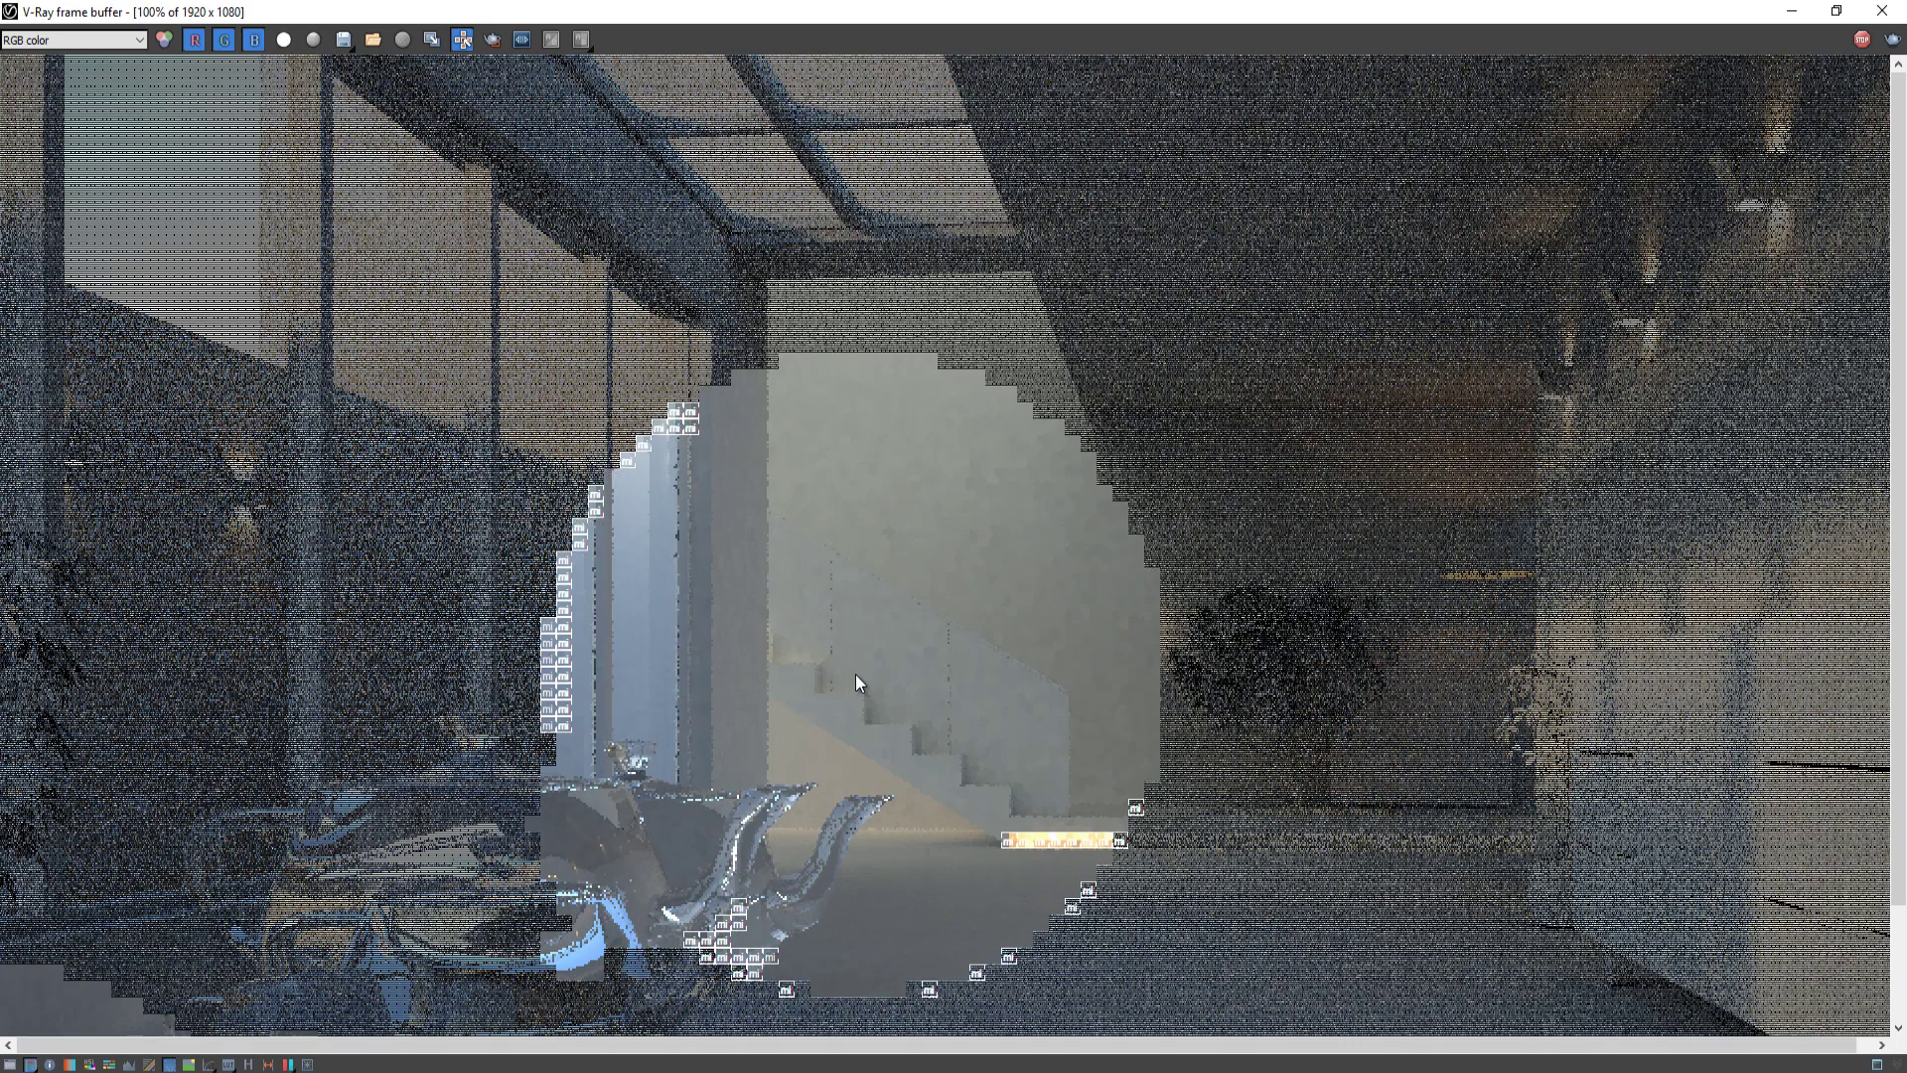
pyautogui.scroll(-1, 851, 695)
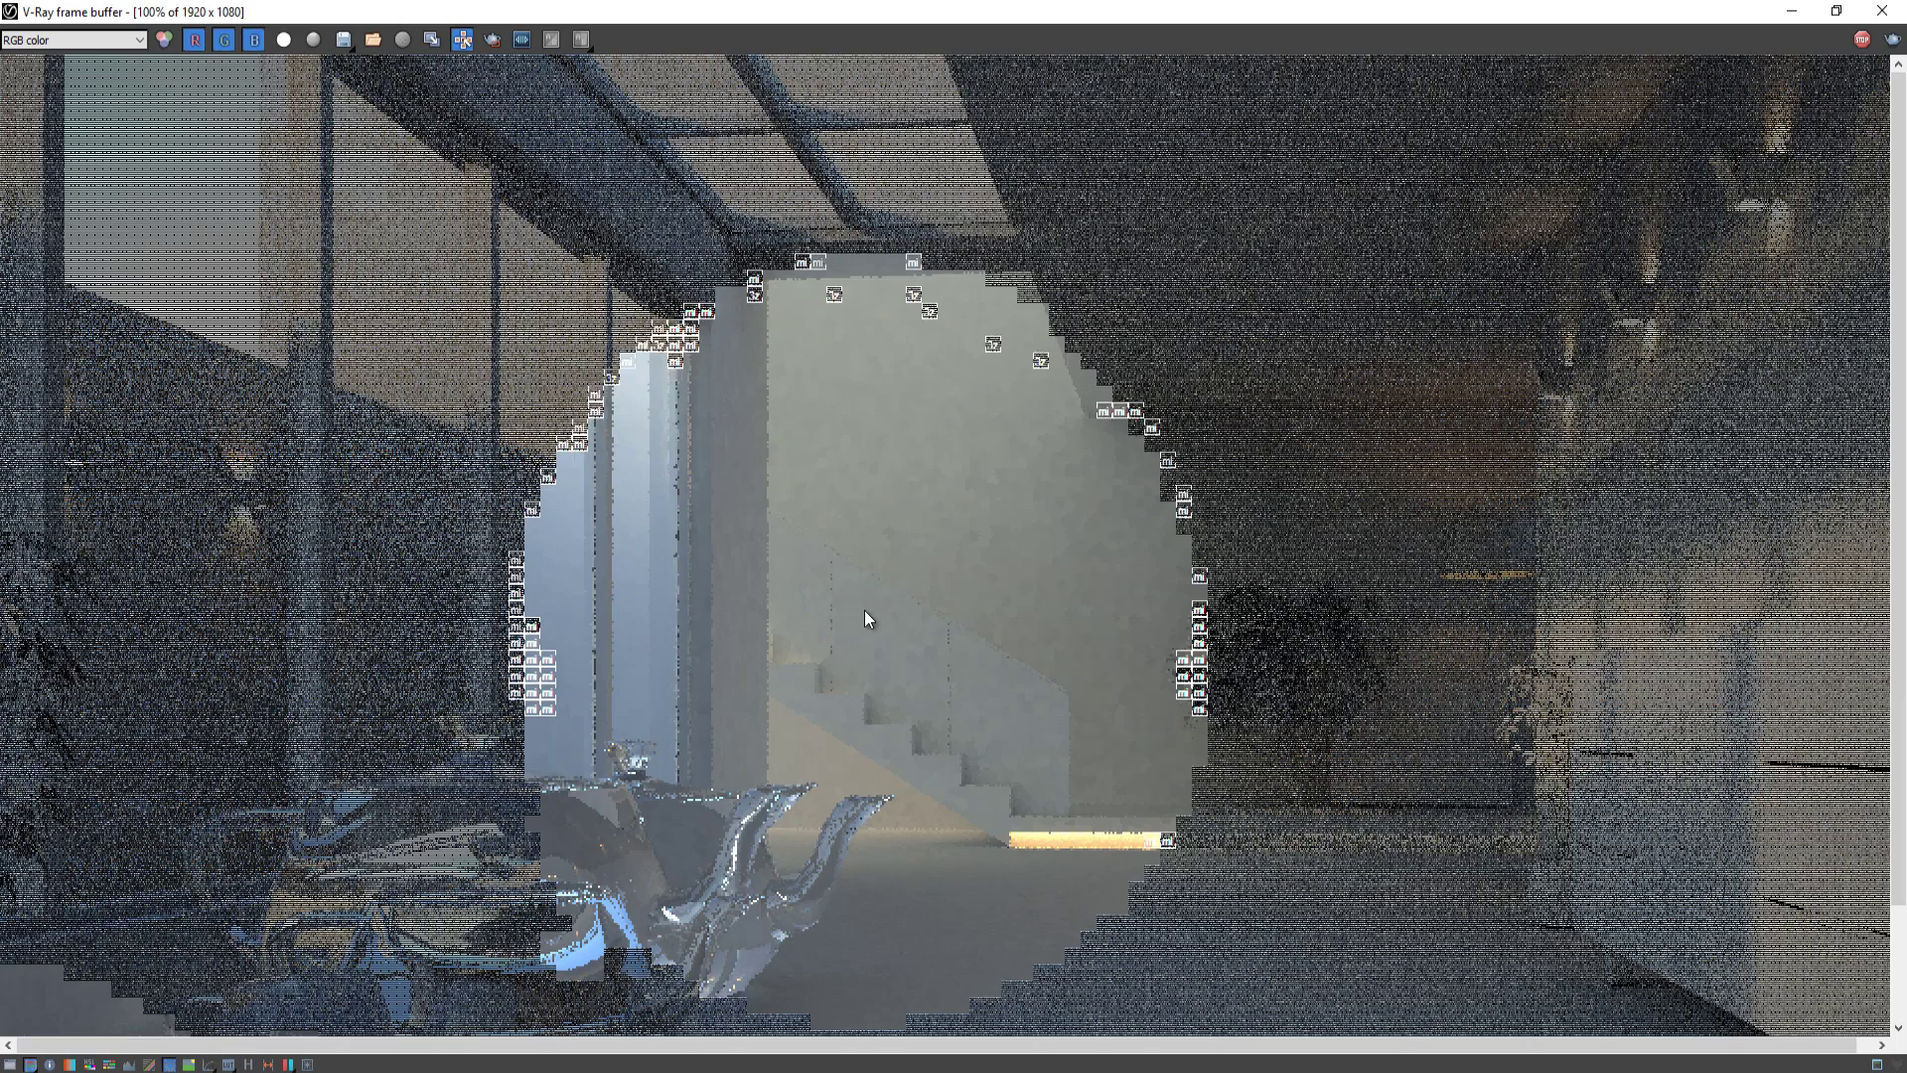
pyautogui.scroll(-1, 864, 612)
pyautogui.scroll(2, 866, 608)
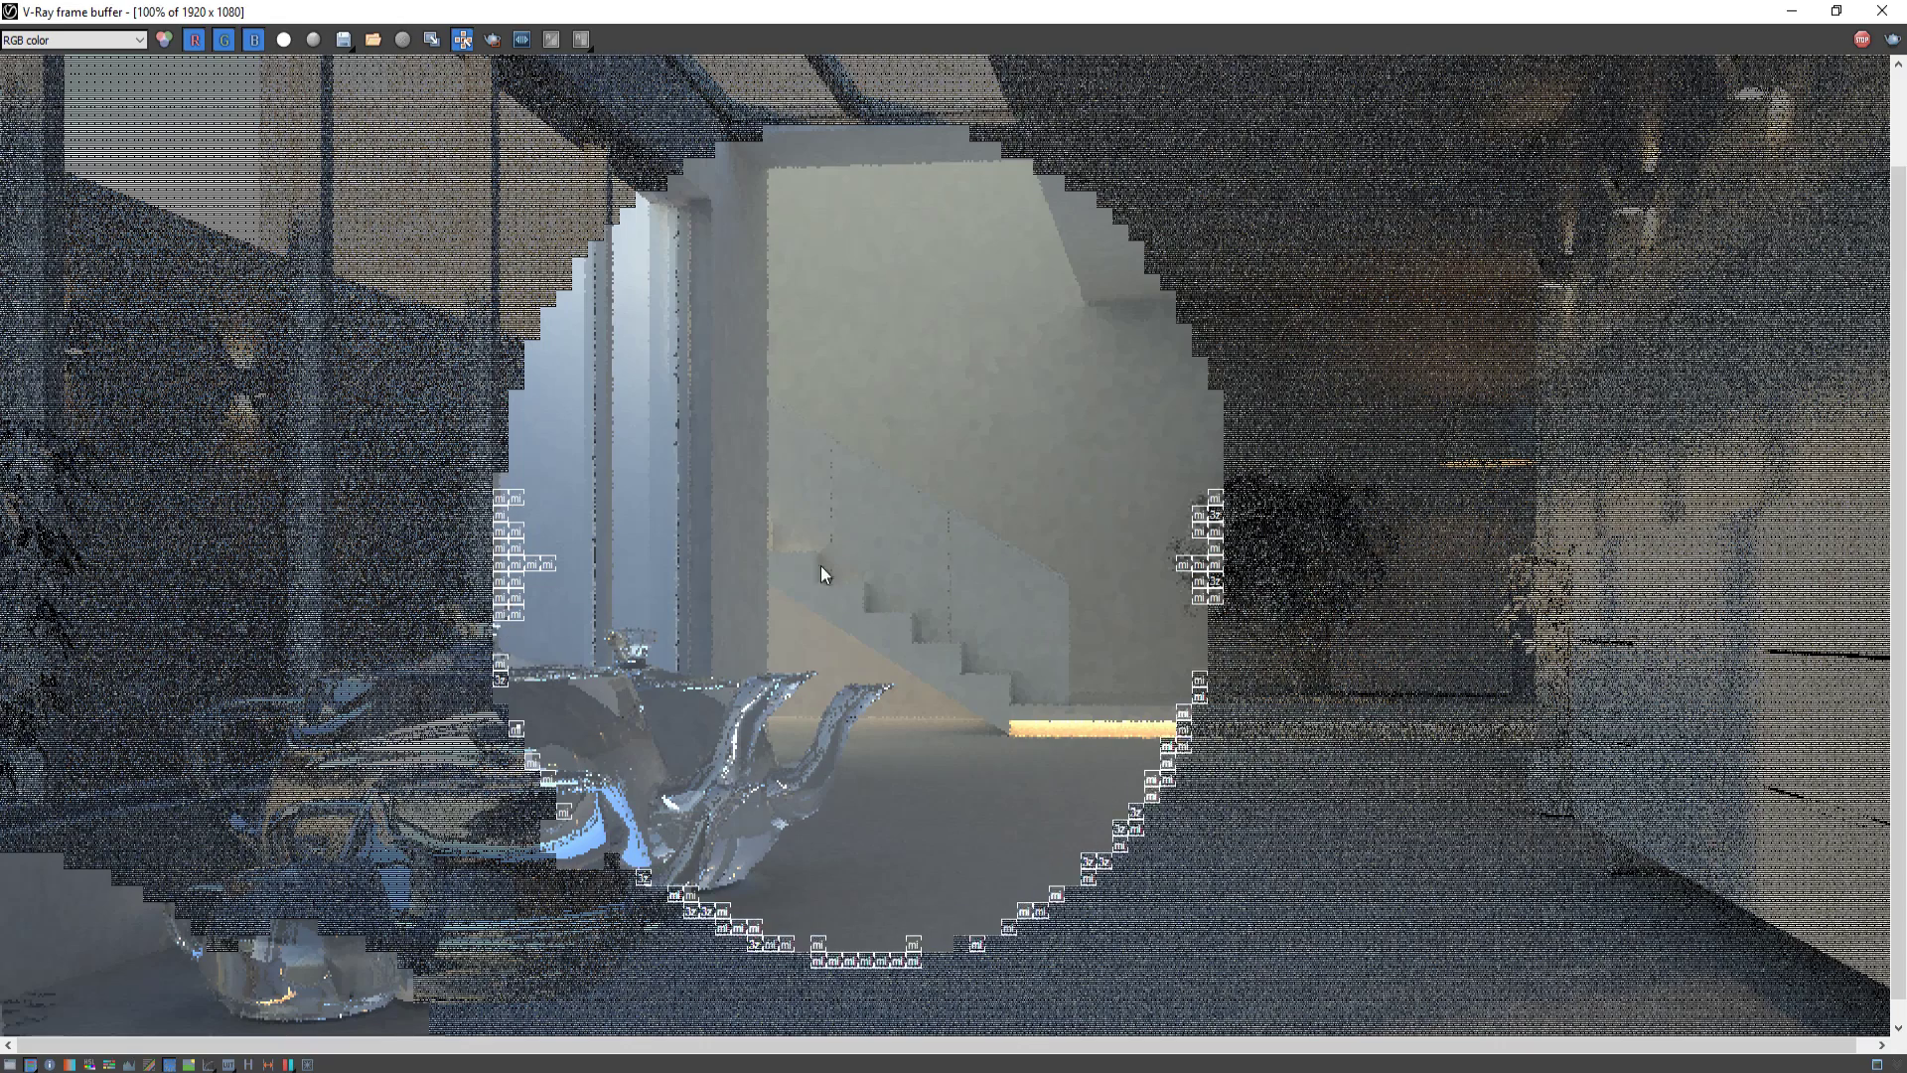